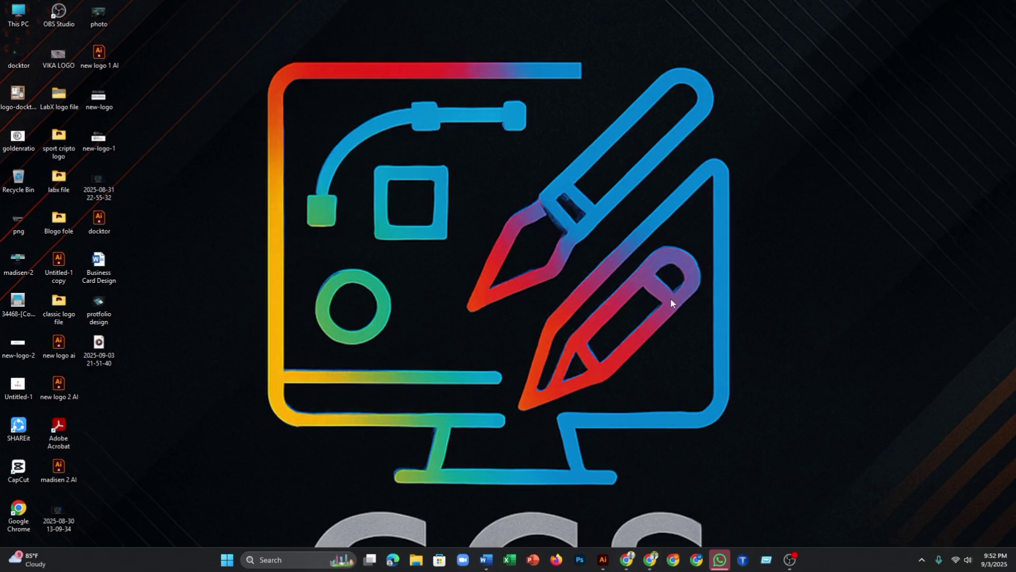
- Launch Photoshop and bring the Business Card Design notes in Word forward
click(582, 560)
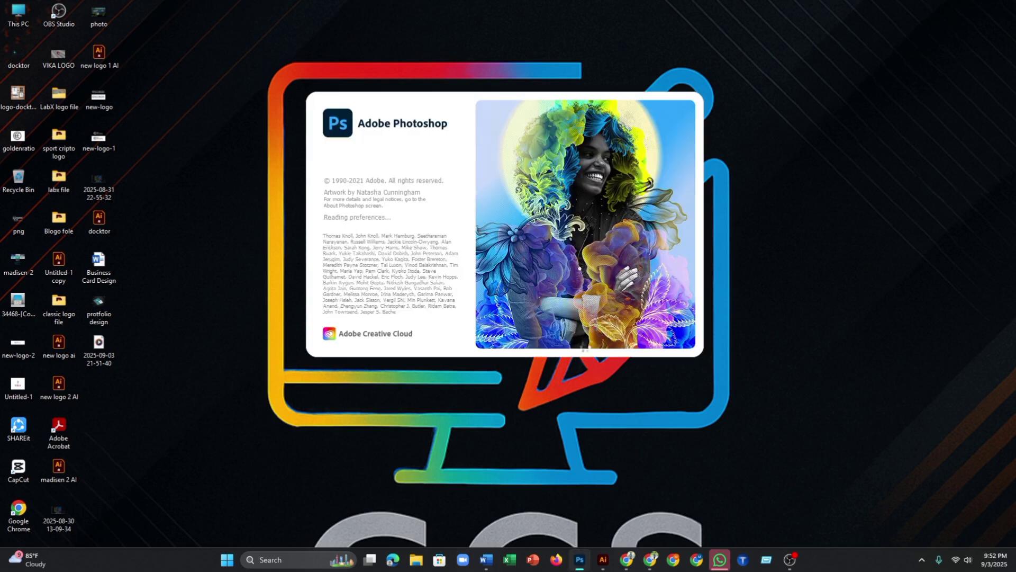
click(486, 559)
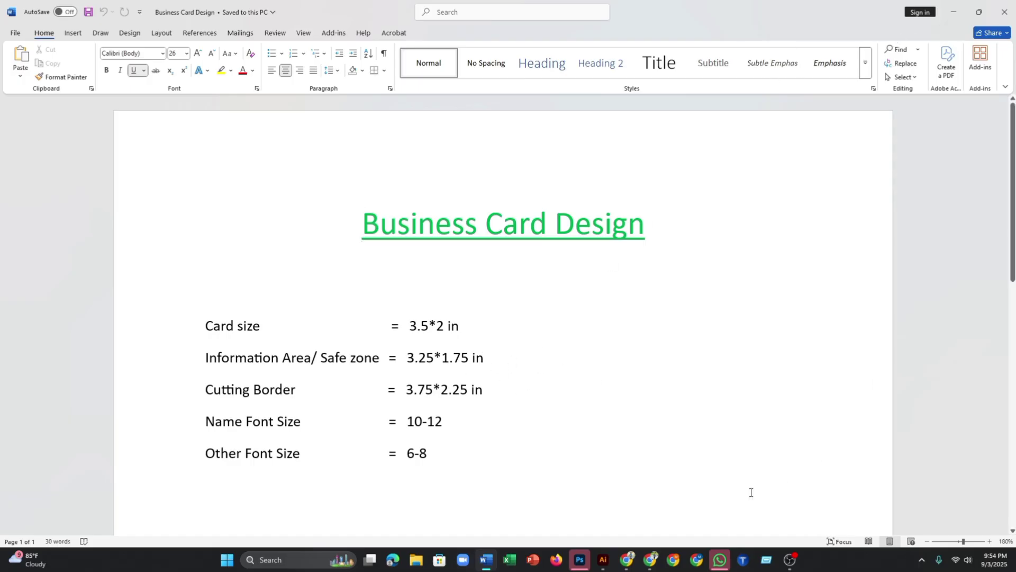
- Create a new document 3.25 in wide and 1 in high (975 x 300 px)
click(580, 559)
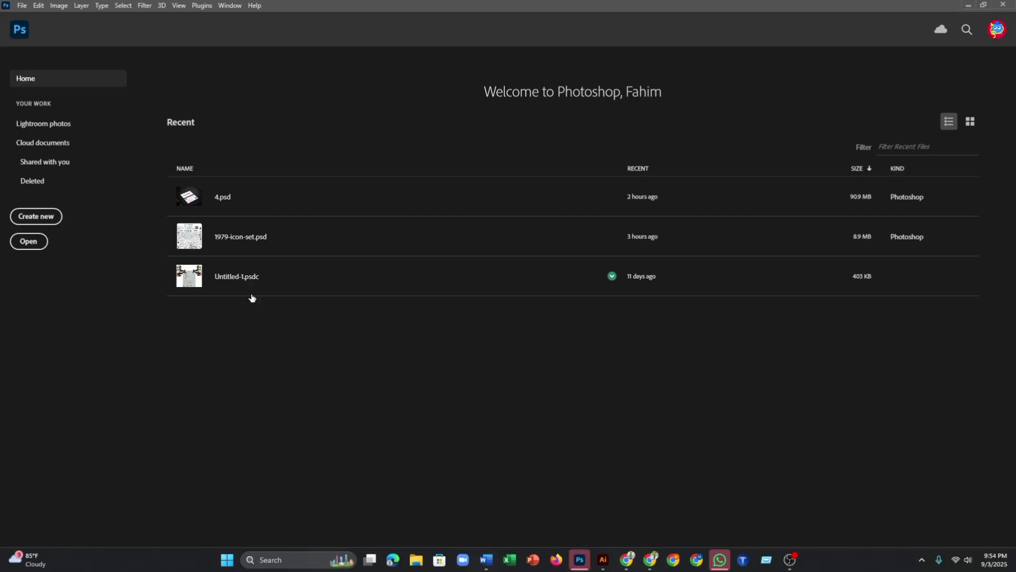
click(22, 218)
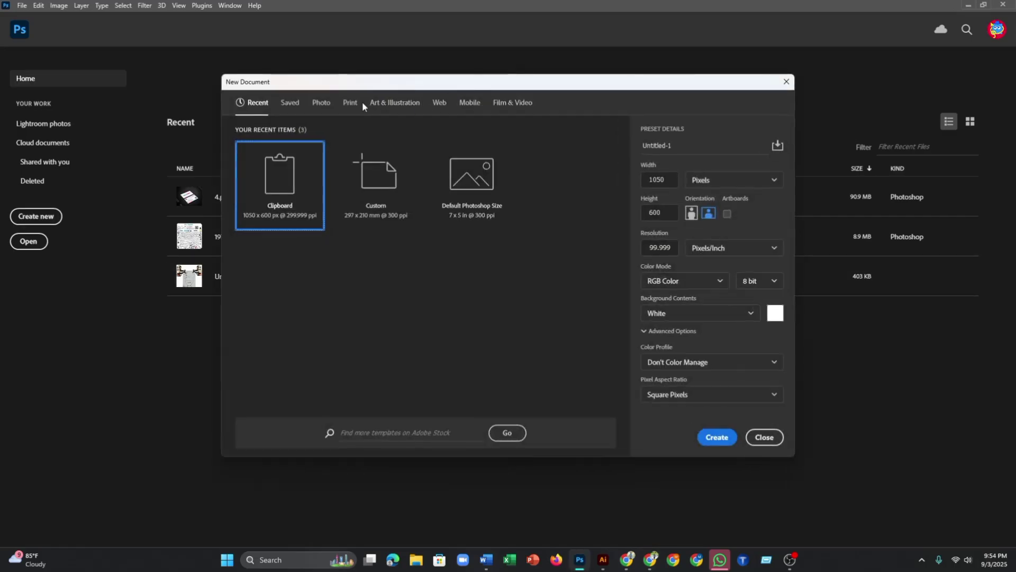
click(350, 103)
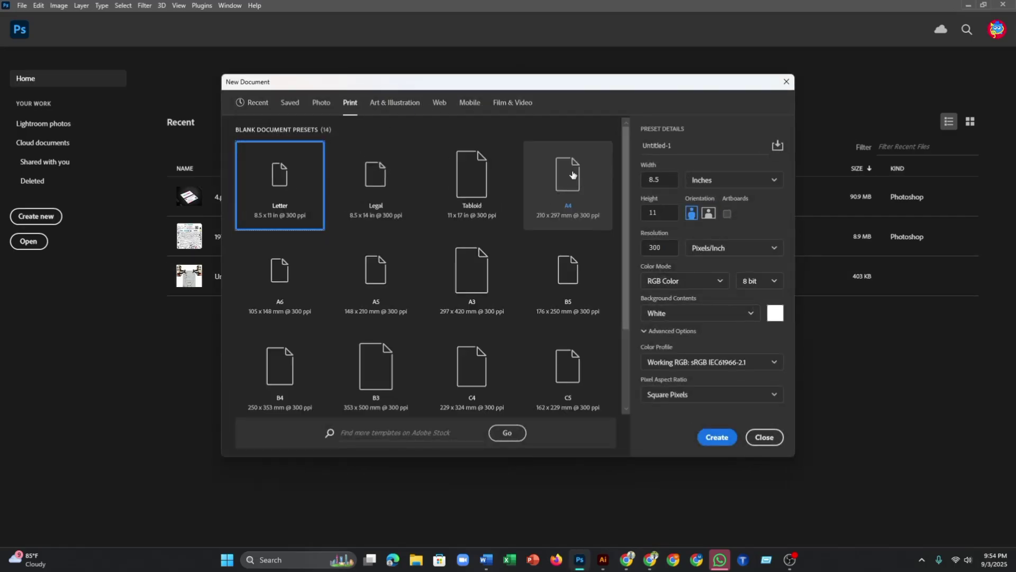
click(256, 103)
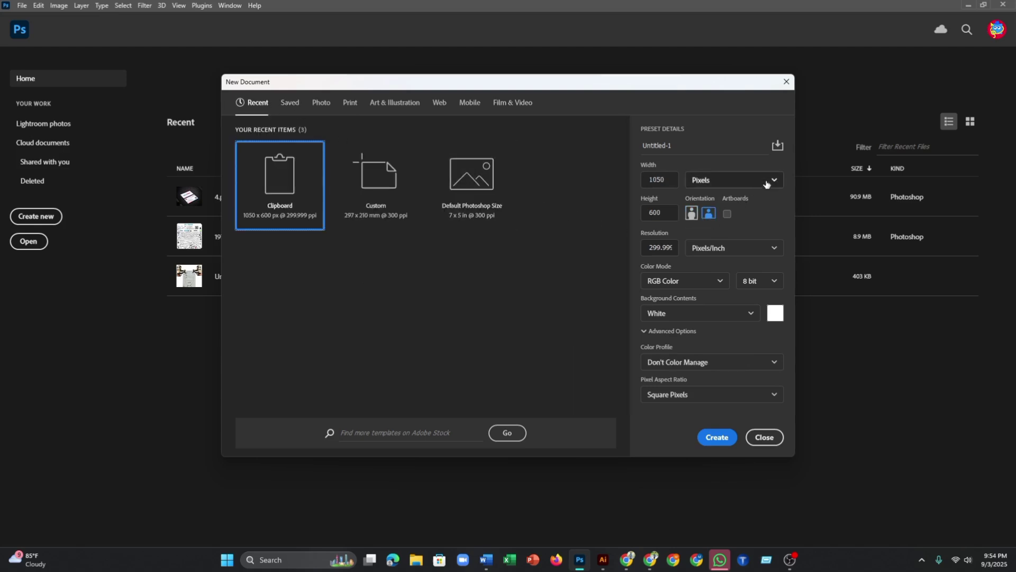
click(766, 183)
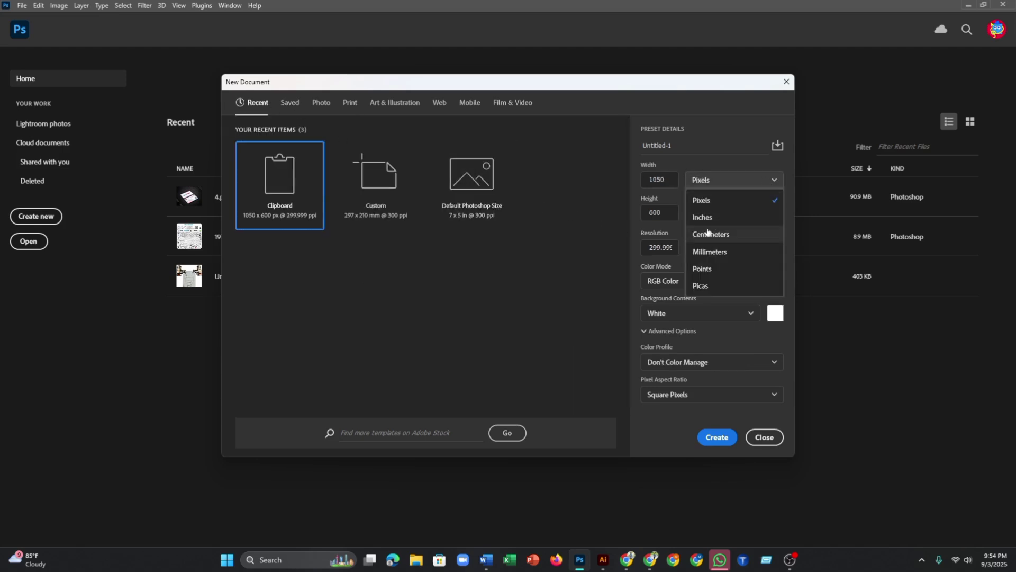
click(706, 222)
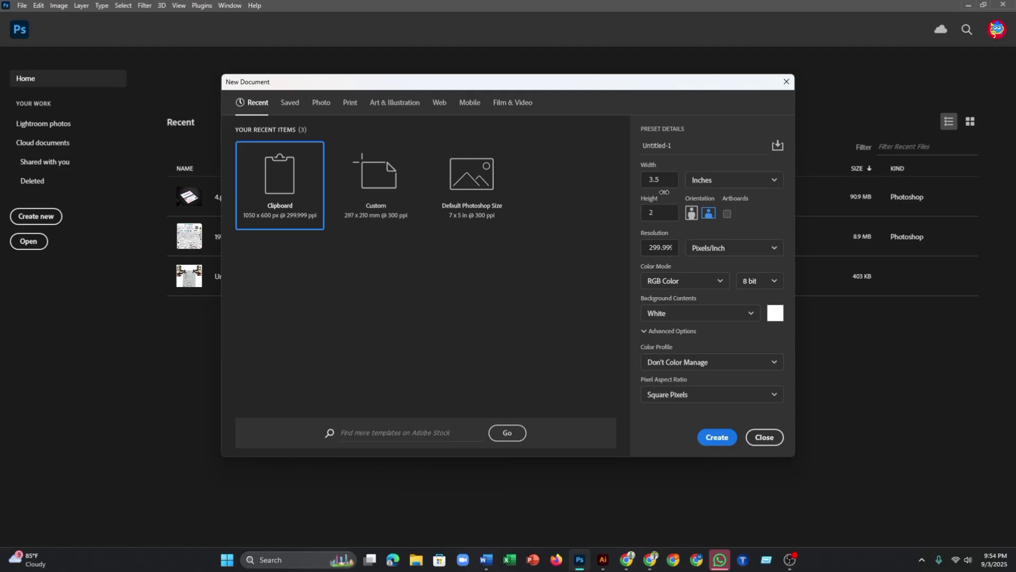
click(666, 181)
text(3.25)
click(670, 213)
text(1)
key(Return)
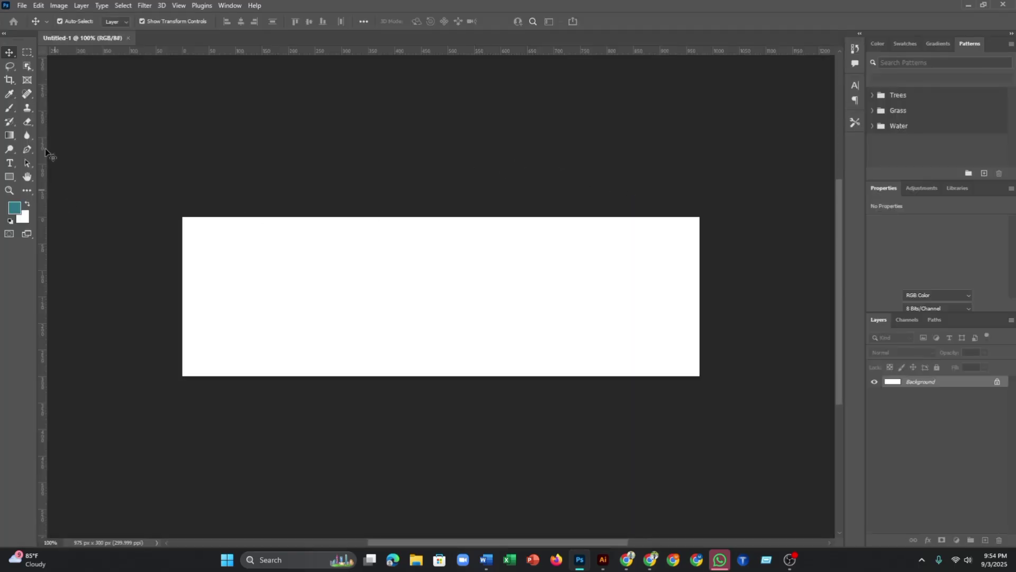
- Close the mis-sized document and set up a new one at 3.25 x 1.75 inches
click(128, 39)
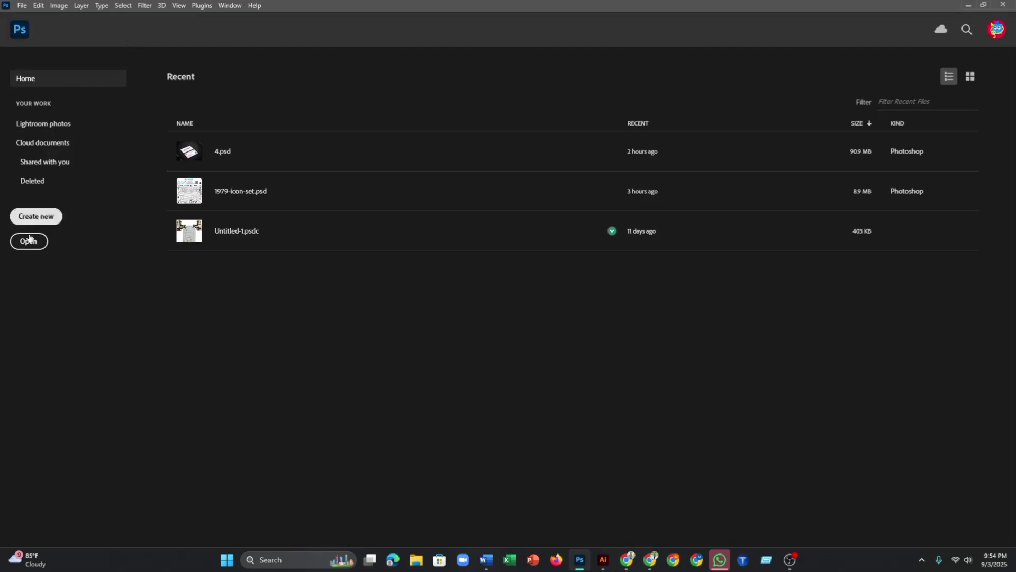
click(36, 216)
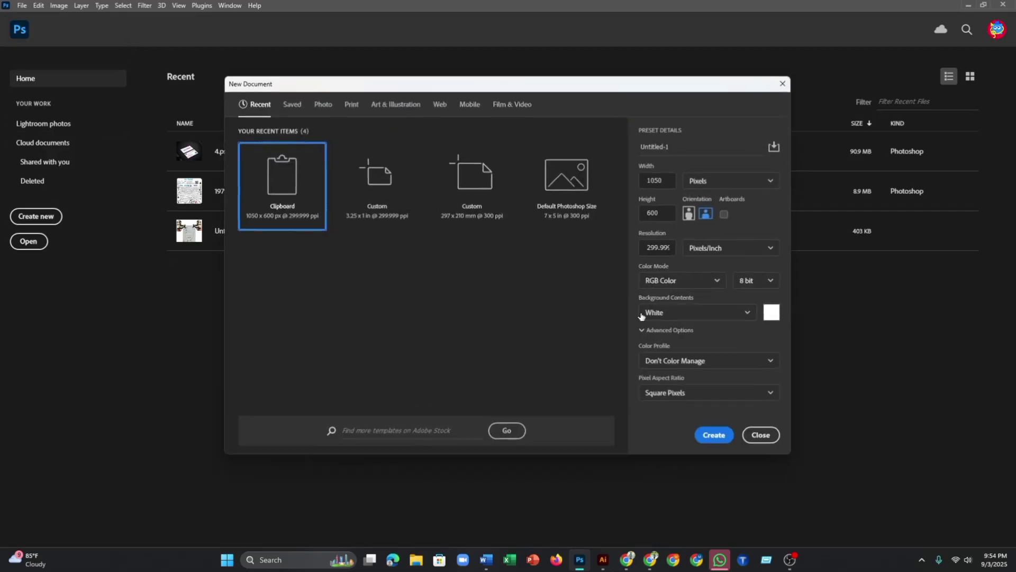
click(700, 180)
click(702, 217)
click(664, 180)
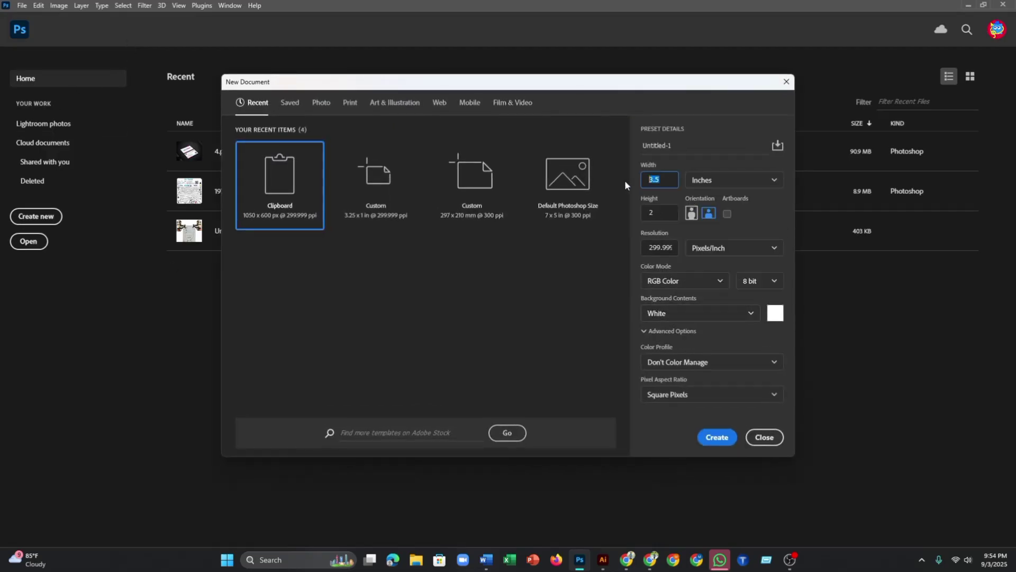
key(BackSpace)
text(25)
click(644, 213)
text(1.75)
- Set resolution to 300 ppi and CMYK Color mode, then create the document
click(648, 247)
drag(649, 247, 697, 256)
text(300)
click(668, 282)
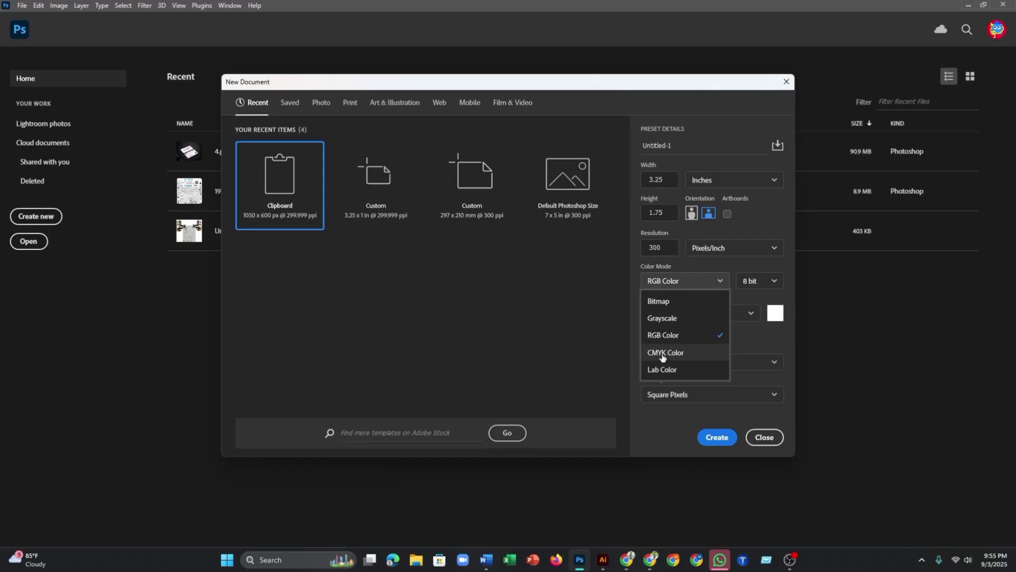
click(663, 354)
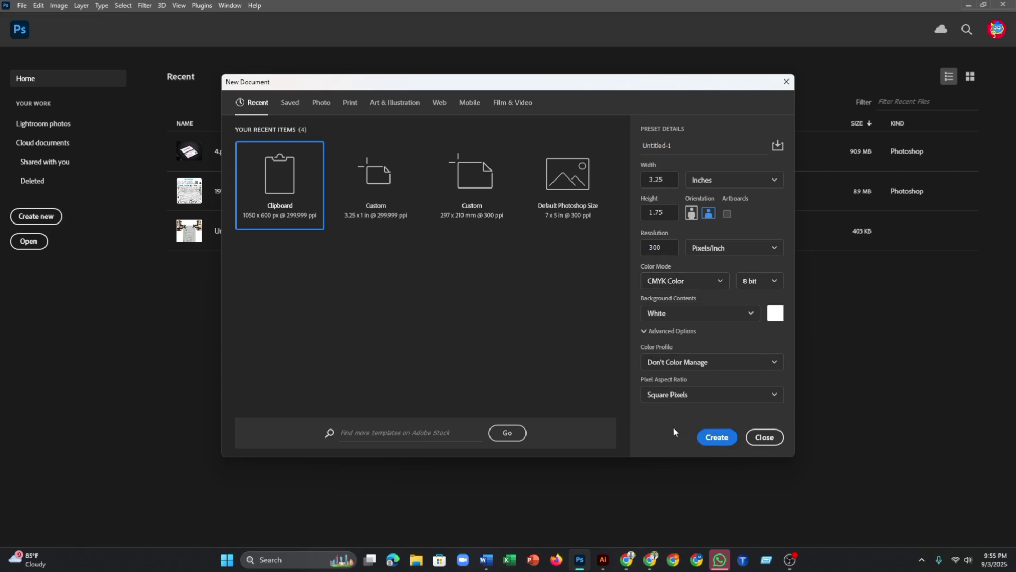
click(718, 437)
scroll(520, 351, down, 1)
scroll(401, 297, up, 1)
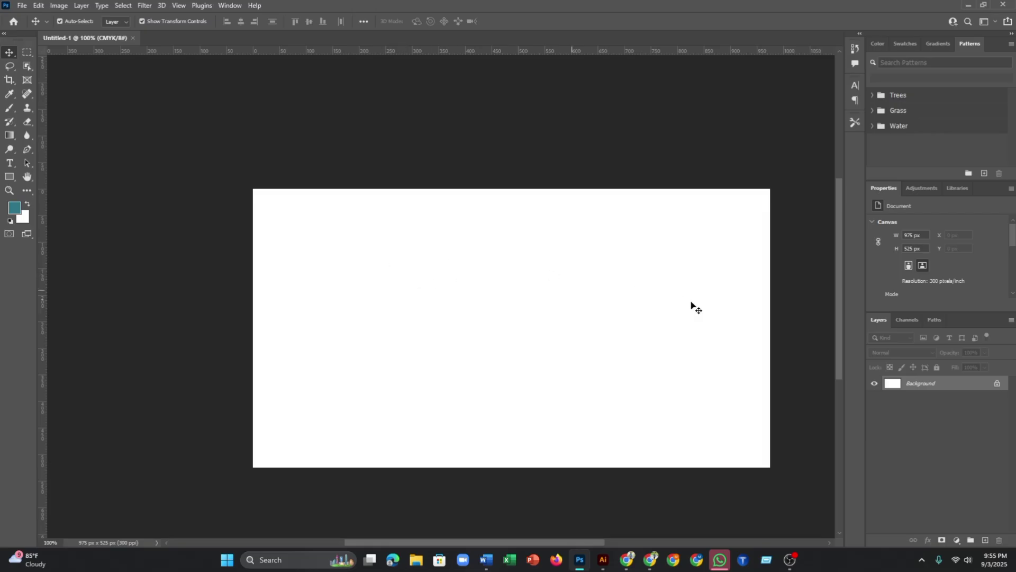
- Zoom the canvas view to 100% and make sure the rulers are showing
scroll(655, 316, down, 1)
scroll(651, 315, up, 1)
drag(653, 318, 602, 301)
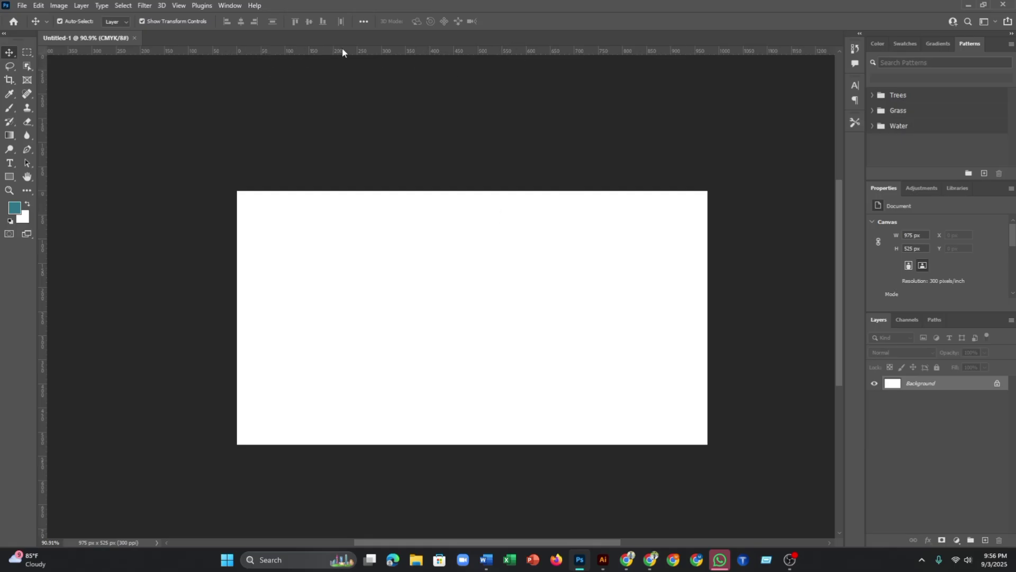
key(ctrl+plus)
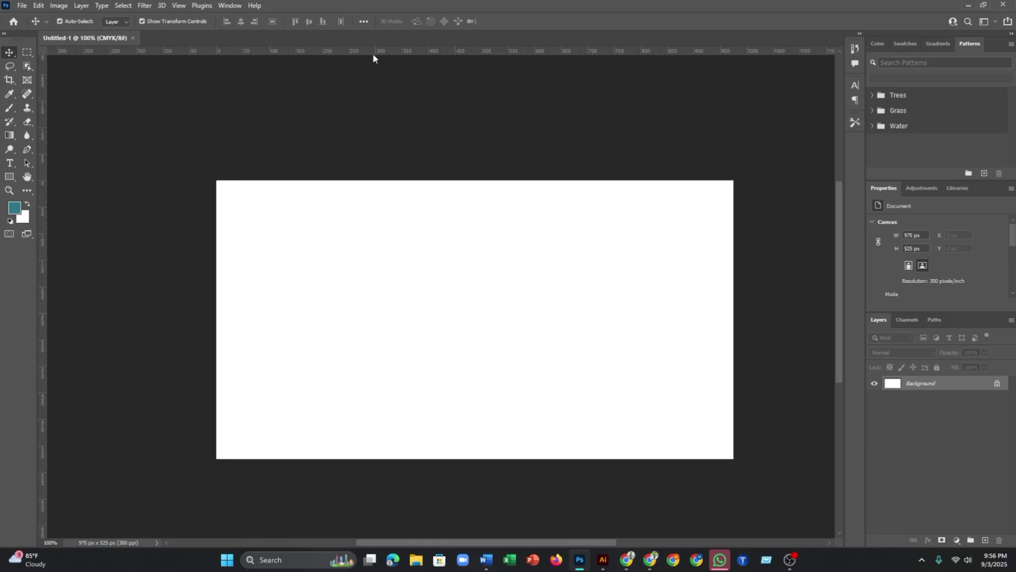
key(ctrl)
key(ctrl+r)
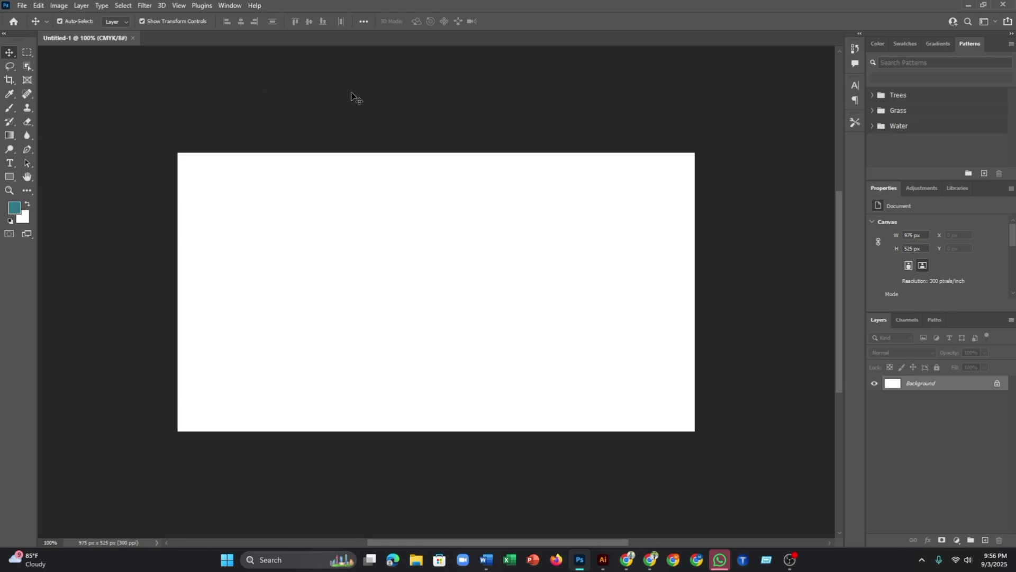
key(ctrl+r)
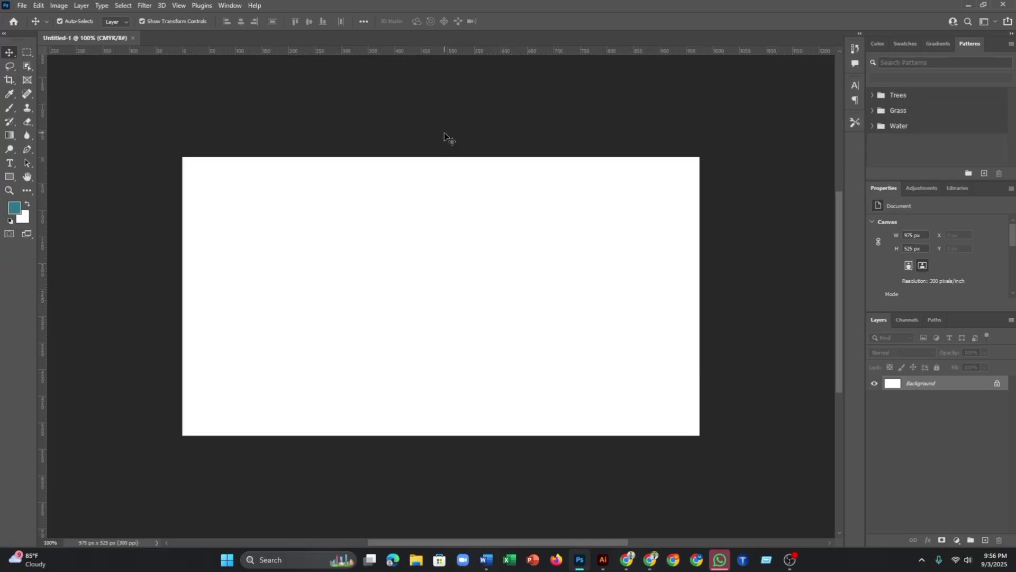
scroll(444, 132, down, 1)
- Drag guides onto the canvas's top, bottom, left and right edges
drag(446, 52, 436, 170)
drag(344, 51, 335, 423)
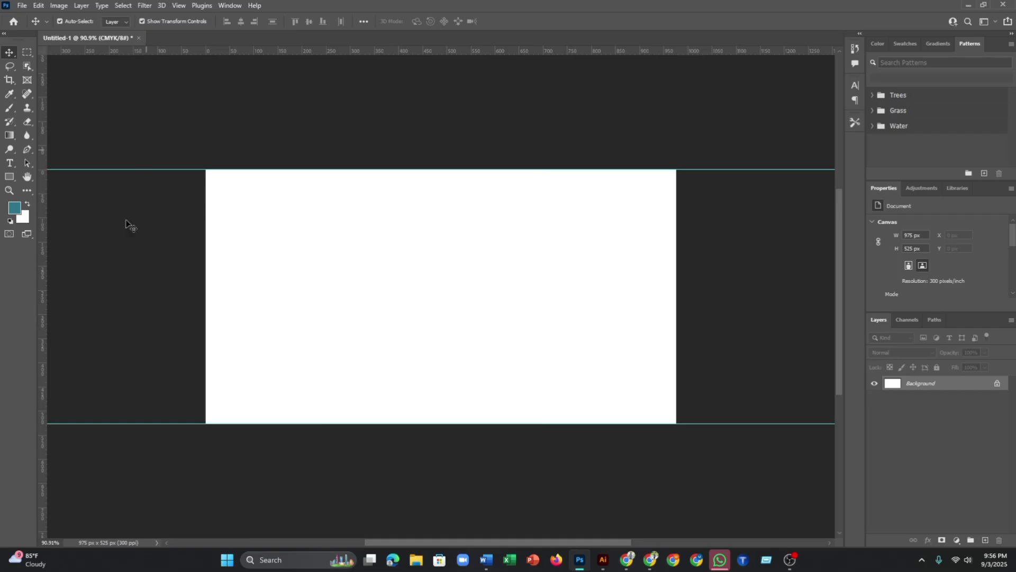
drag(45, 198, 206, 225)
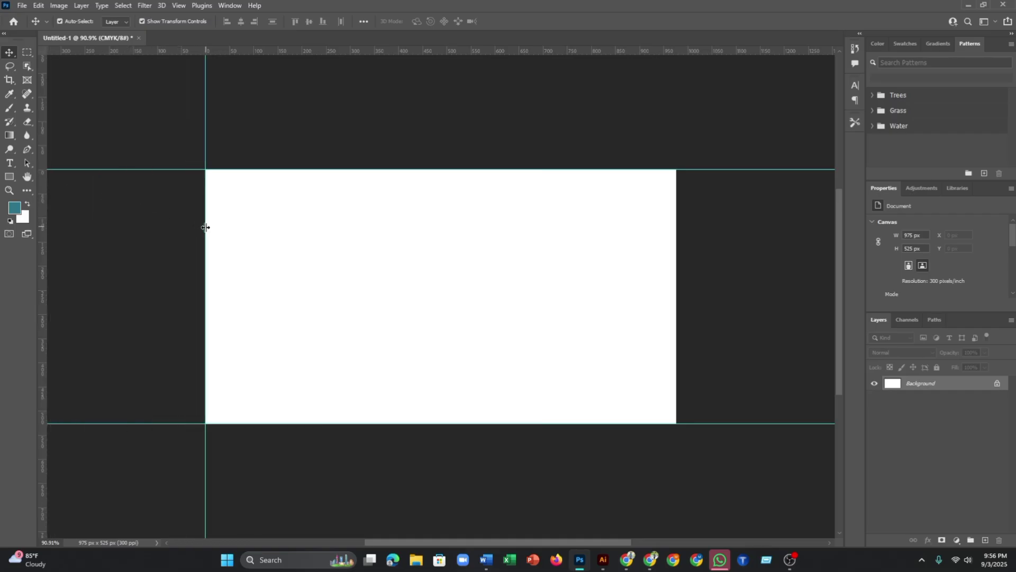
drag(46, 212, 677, 292)
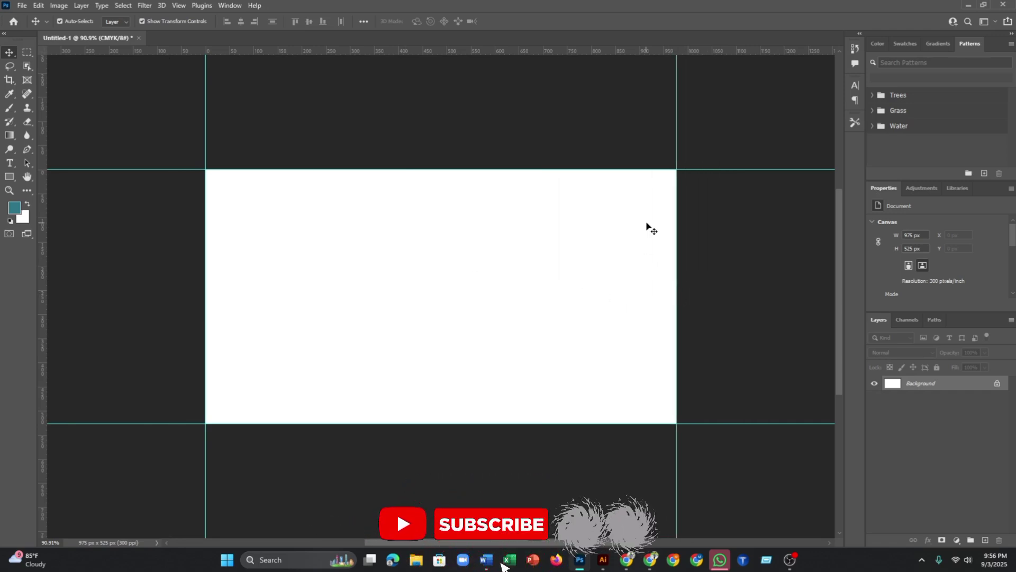
scroll(416, 144, down, 1)
scroll(411, 154, down, 1)
scroll(403, 166, up, 1)
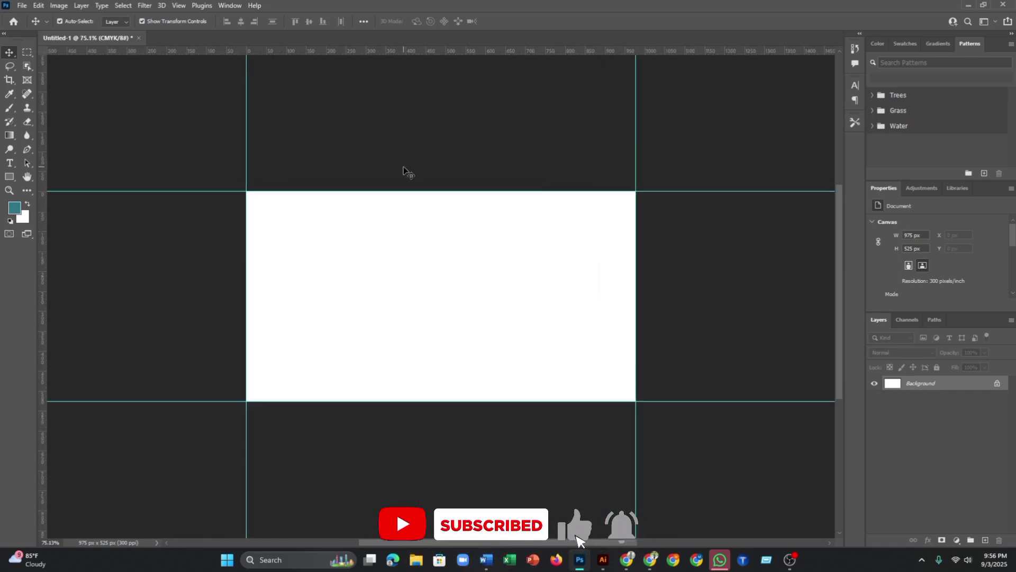
scroll(402, 166, down, 1)
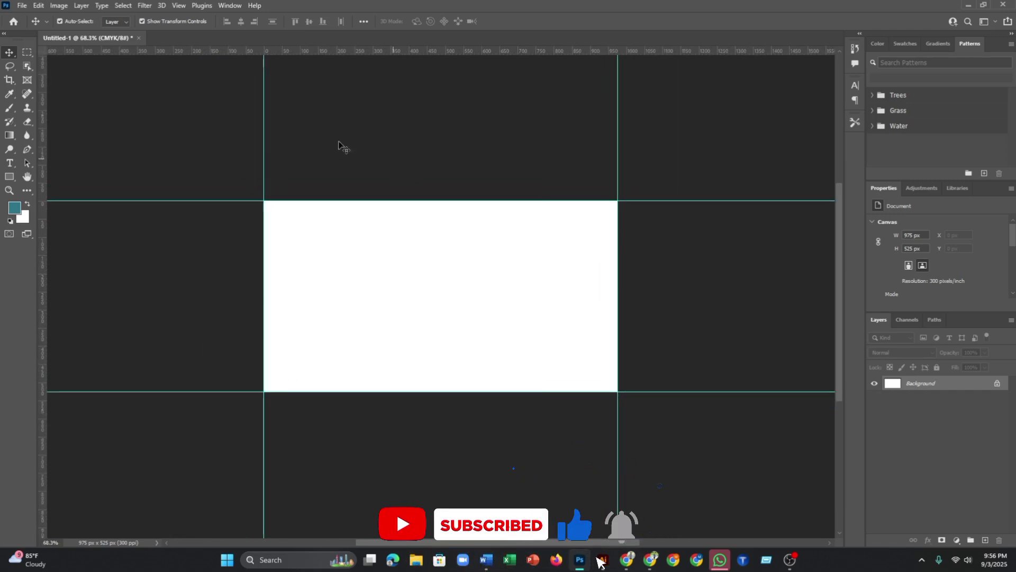
- In Canvas Size, use inches with width 3.5 and height 2, Relative unchecked
click(55, 7)
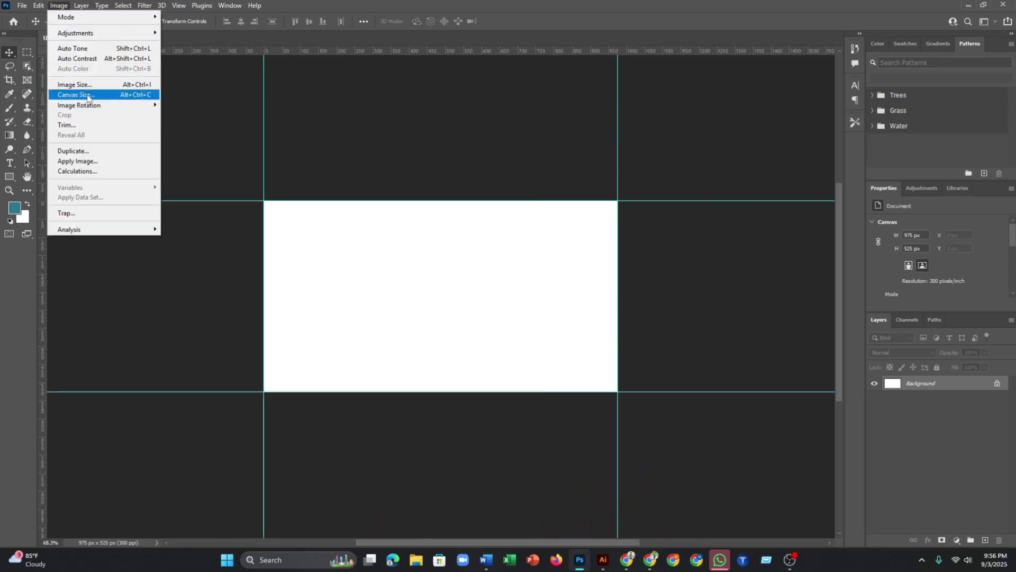
click(130, 99)
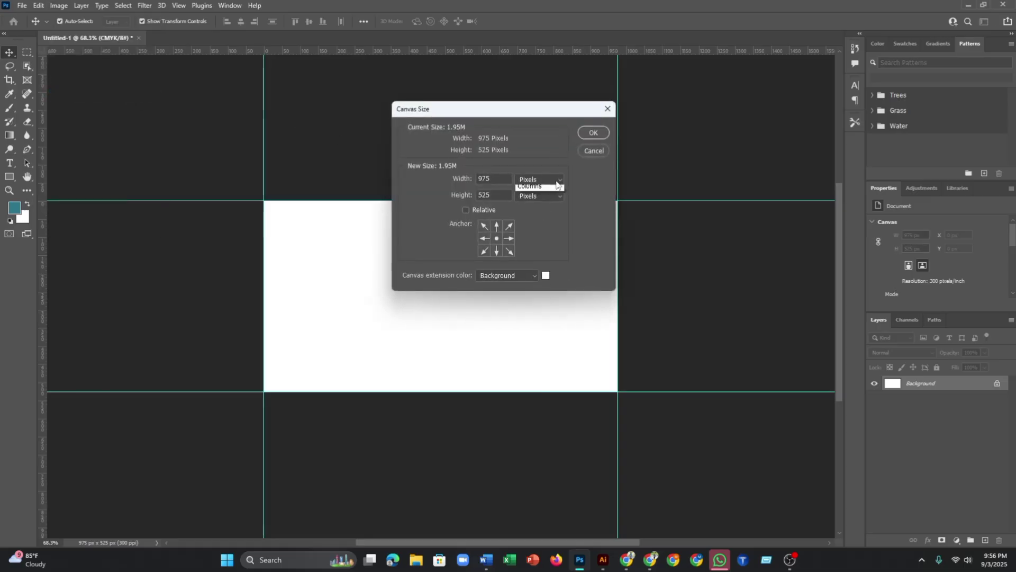
click(554, 181)
click(527, 210)
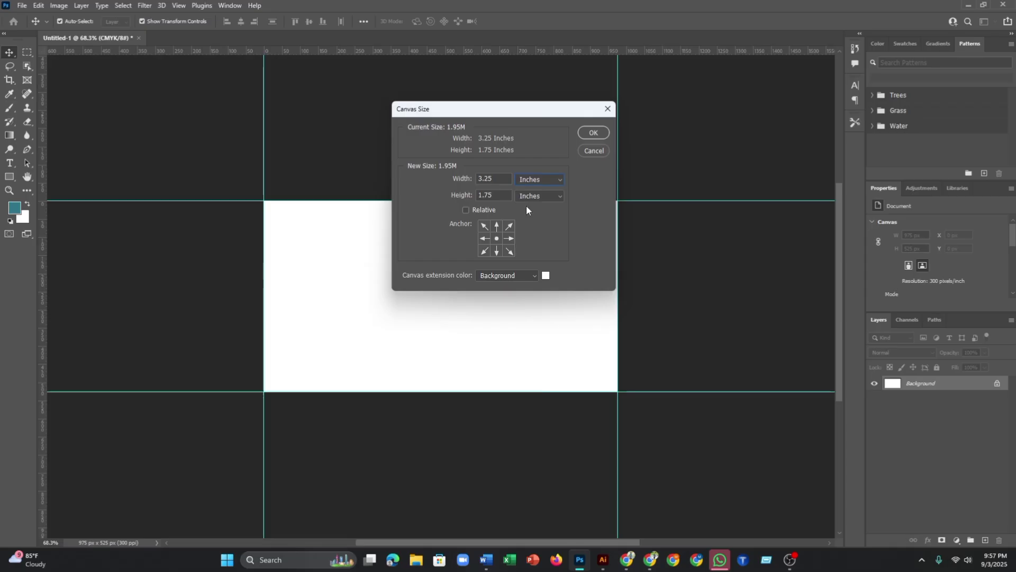
click(495, 179)
key(Tab)
text(2)
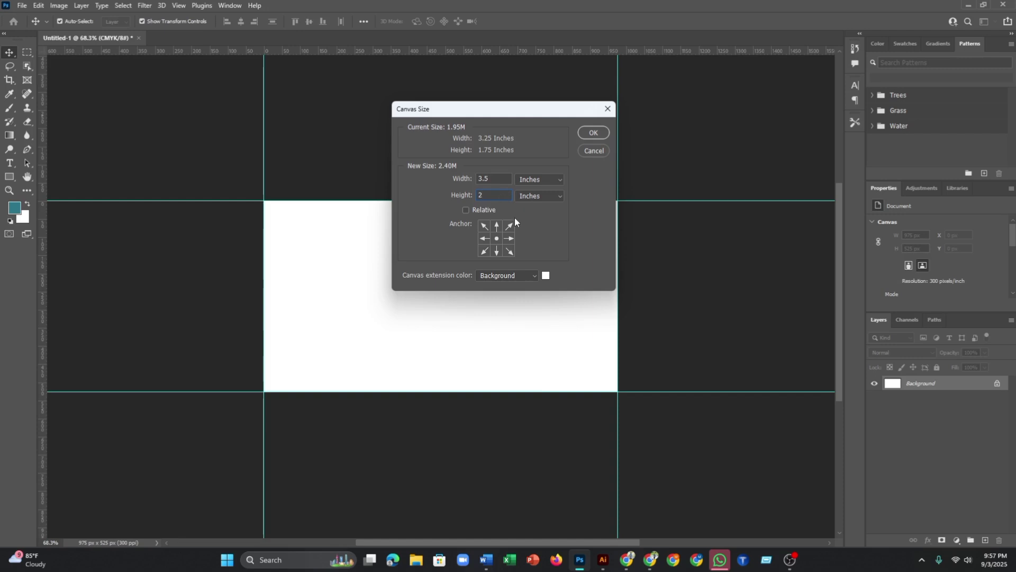
click(465, 209)
click(555, 179)
click(554, 183)
- Apply the 3.5 x 2 in canvas size and inspect the enlarged canvas
click(591, 132)
scroll(614, 211, down, 2)
scroll(461, 245, up, 1)
scroll(356, 182, up, 3)
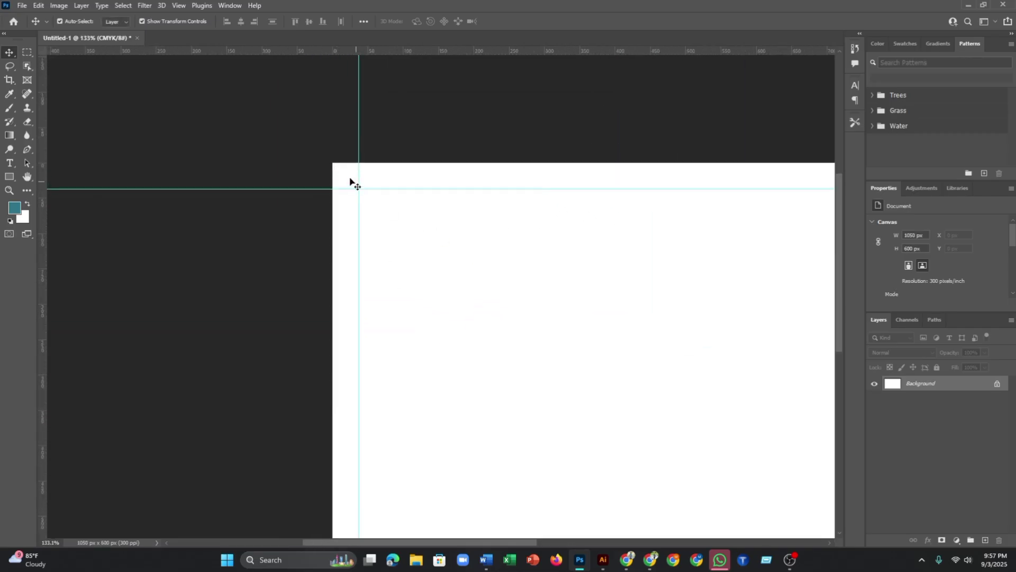
scroll(377, 183, down, 5)
scroll(683, 271, up, 3)
scroll(698, 264, down, 1)
scroll(706, 263, up, 2)
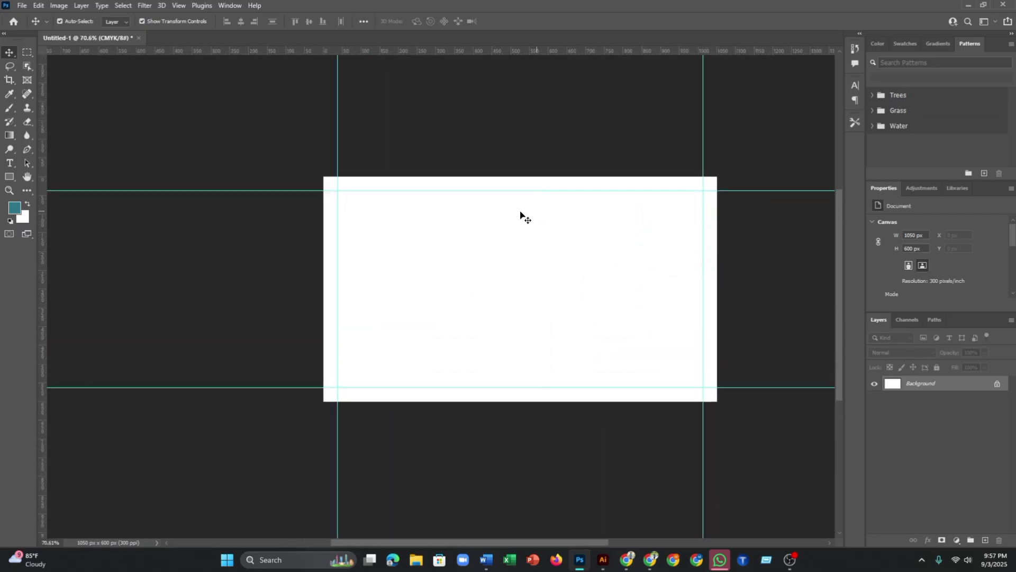
scroll(714, 298, up, 2)
scroll(712, 296, down, 2)
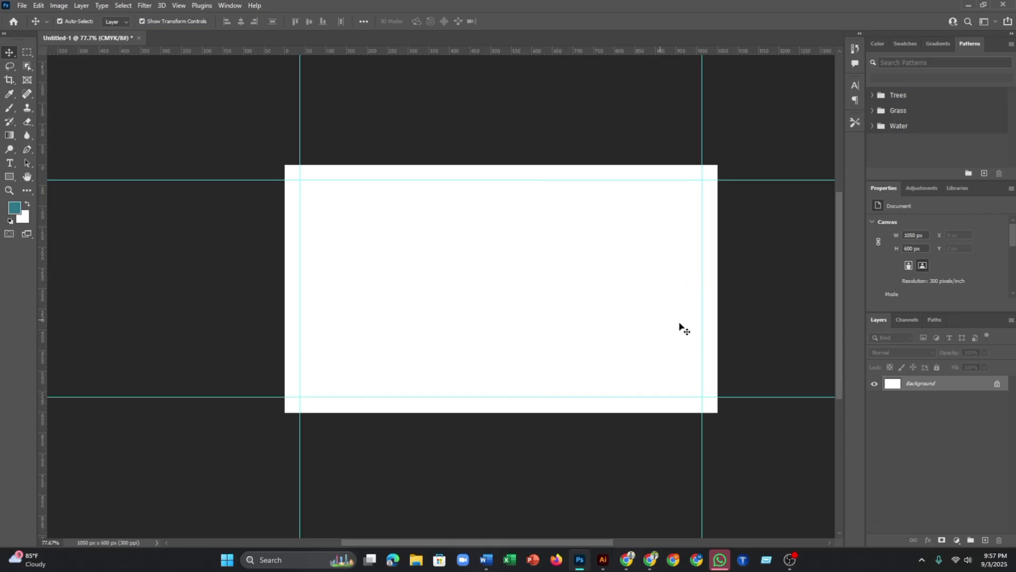
scroll(521, 295, up, 3)
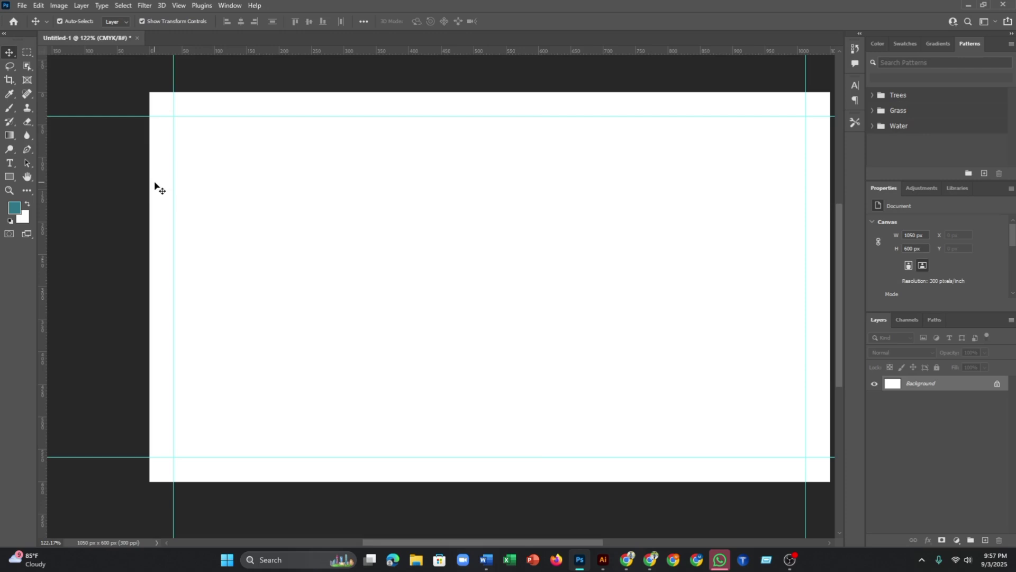
scroll(579, 159, down, 2)
scroll(649, 168, up, 1)
scroll(654, 170, down, 1)
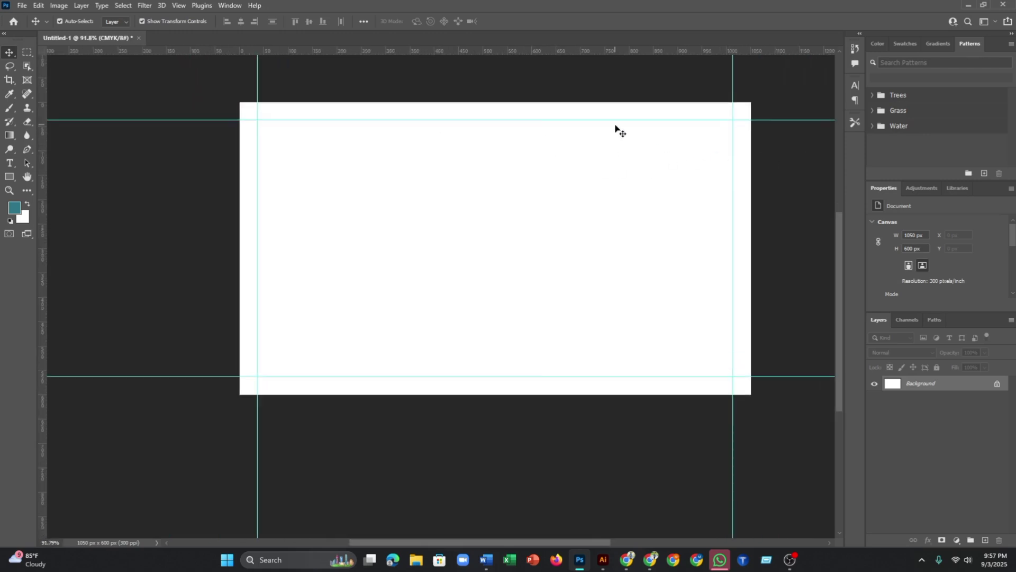
- Add guides along the enlarged canvas's top, bottom, left and right edges
drag(586, 51, 586, 106)
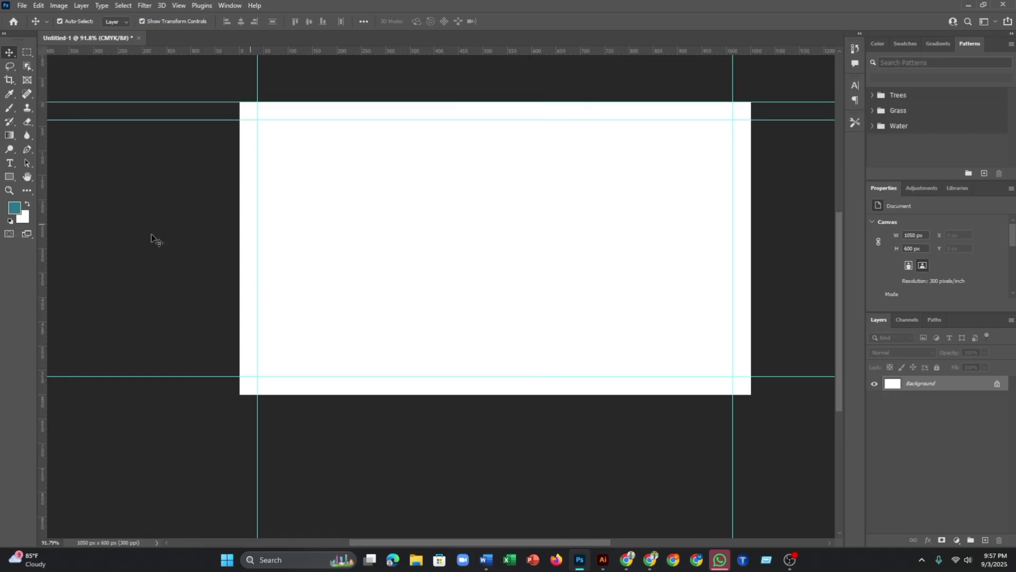
drag(471, 52, 490, 394)
drag(45, 280, 239, 300)
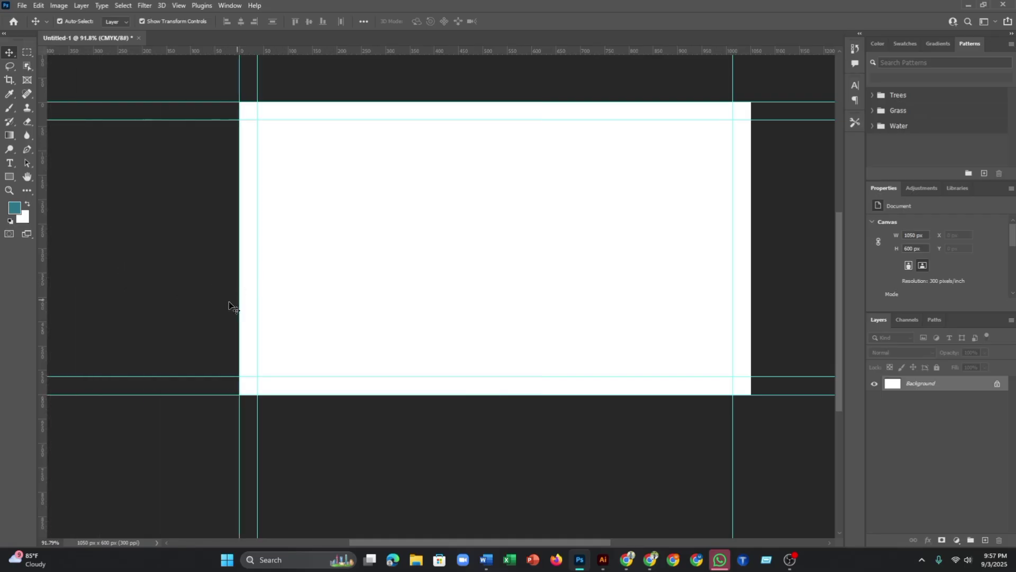
drag(40, 305, 751, 381)
- Resize the canvas in inches to 3.75 x 2.25 in (1125 x 675 px)
click(59, 6)
click(74, 94)
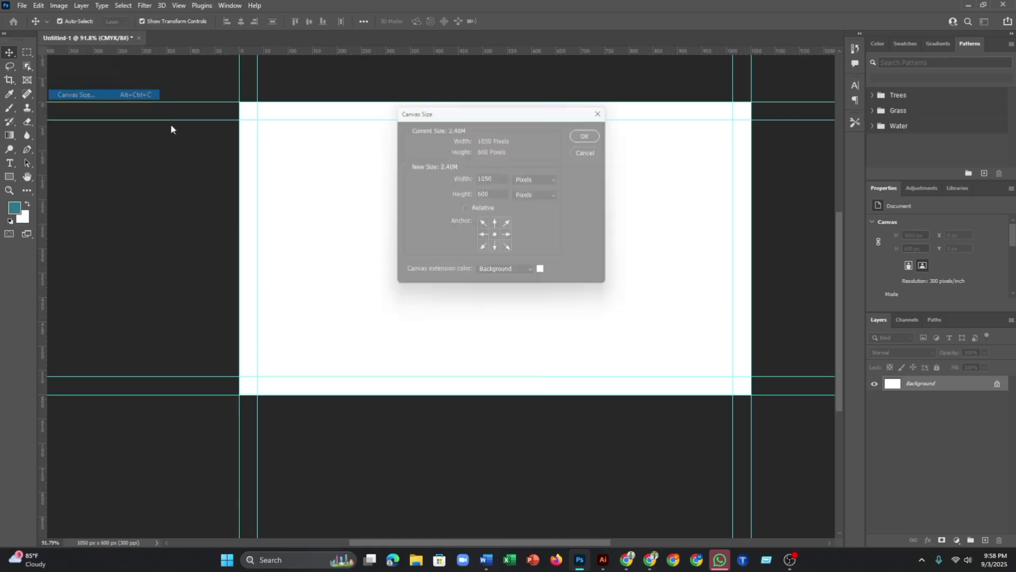
click(553, 185)
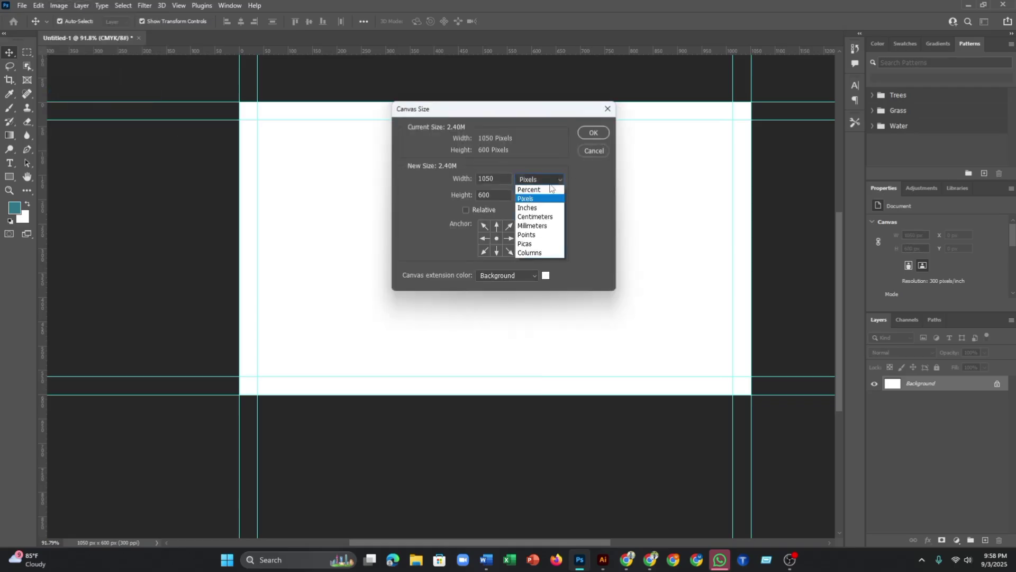
click(533, 206)
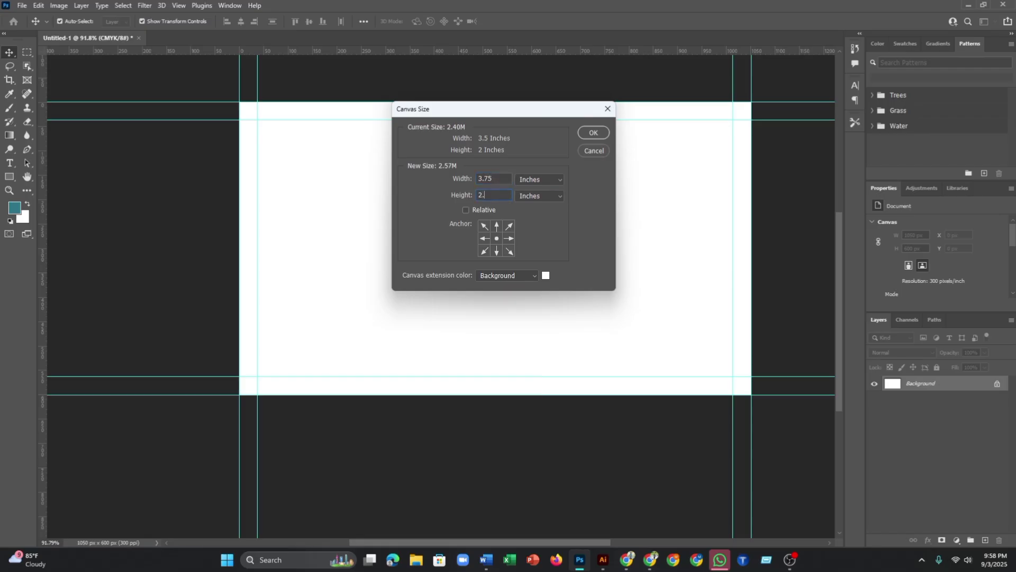
click(601, 135)
scroll(597, 190, down, 3)
- Zoom and pan around the 1125 x 675 px canvas to inspect both guide sets
scroll(590, 228, up, 2)
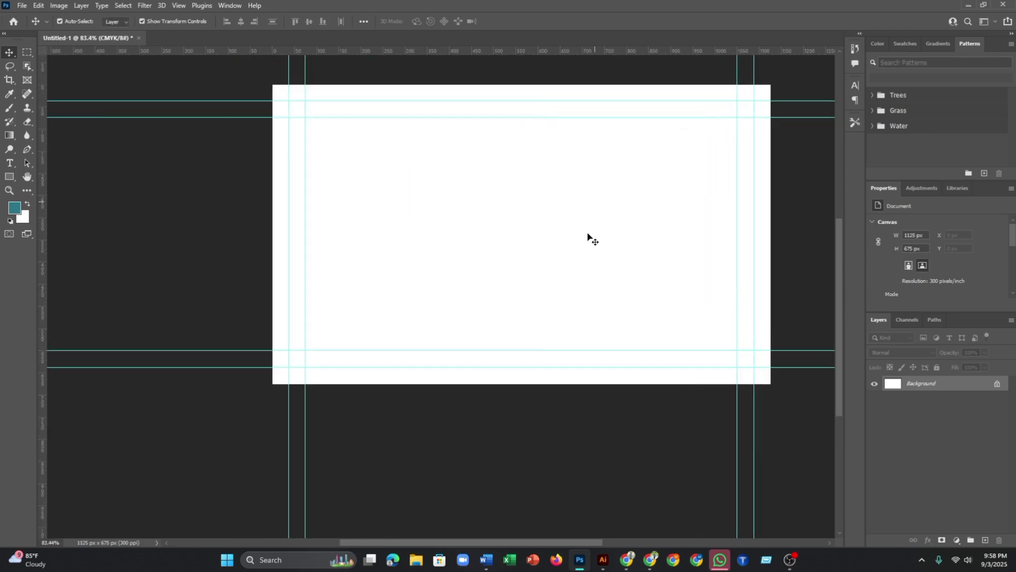
scroll(560, 301, down, 2)
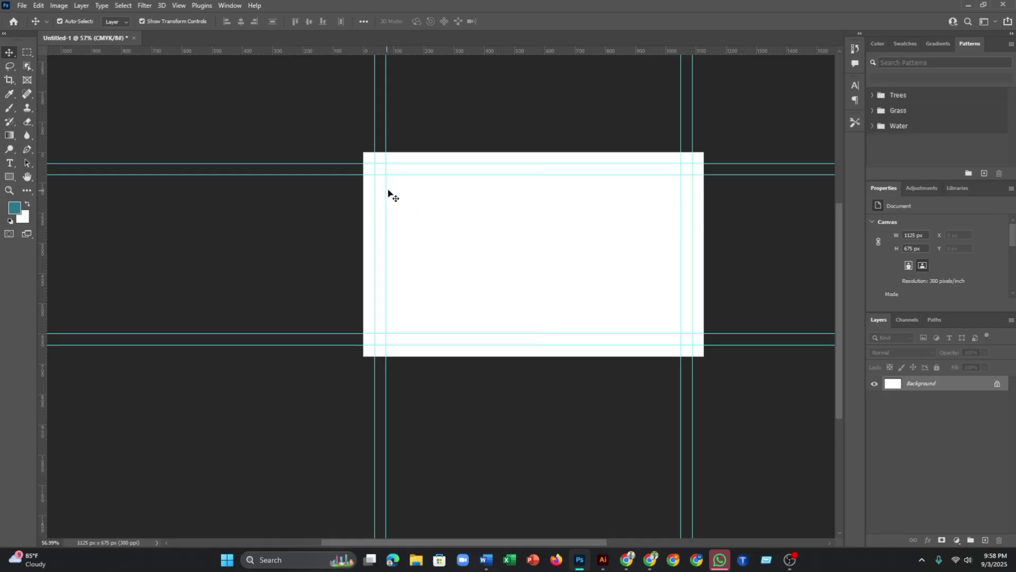
scroll(485, 166, up, 3)
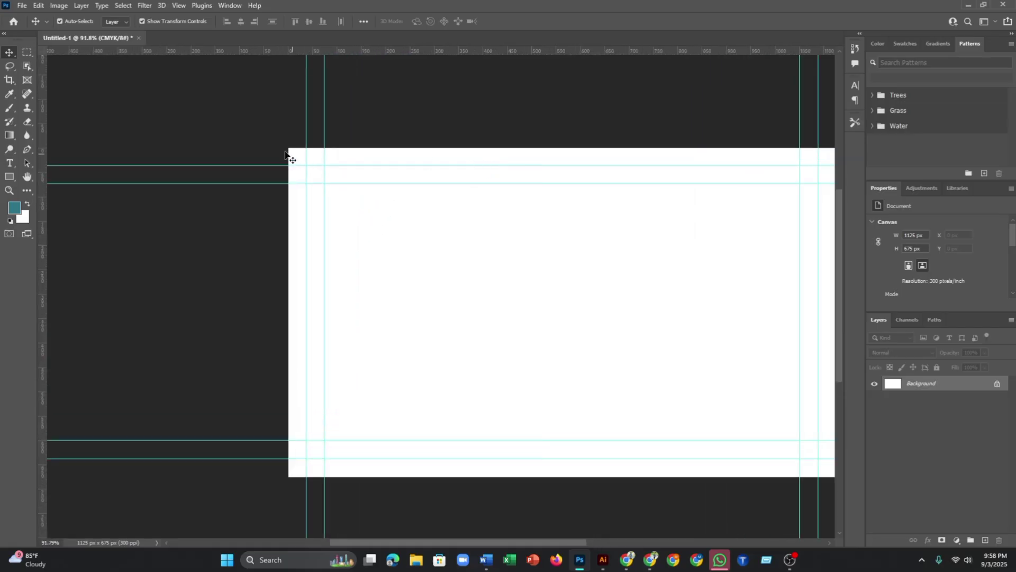
scroll(294, 156, down, 3)
scroll(708, 327, up, 2)
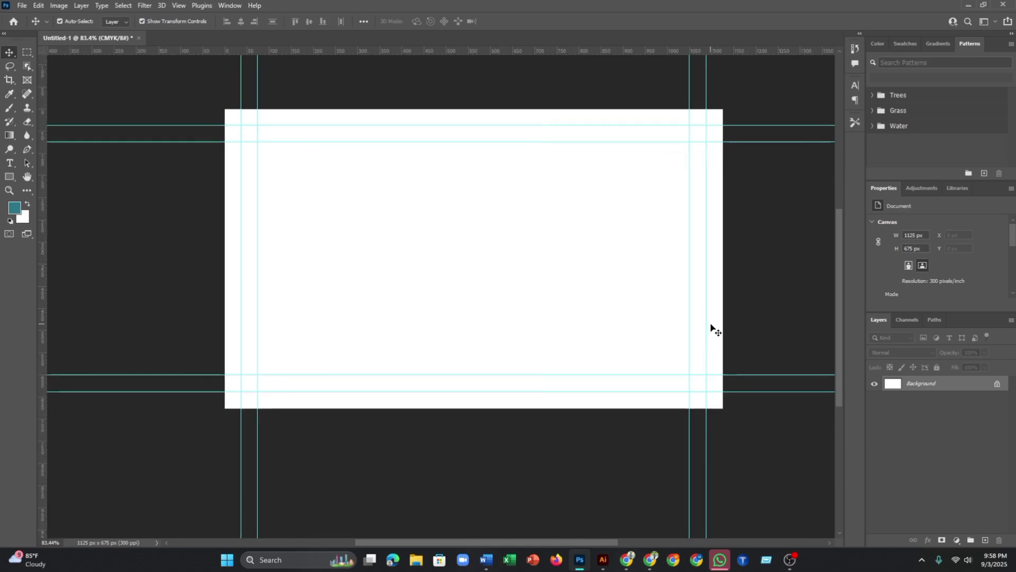
scroll(723, 328, down, 3)
scroll(727, 324, up, 1)
scroll(731, 322, down, 1)
scroll(730, 322, down, 1)
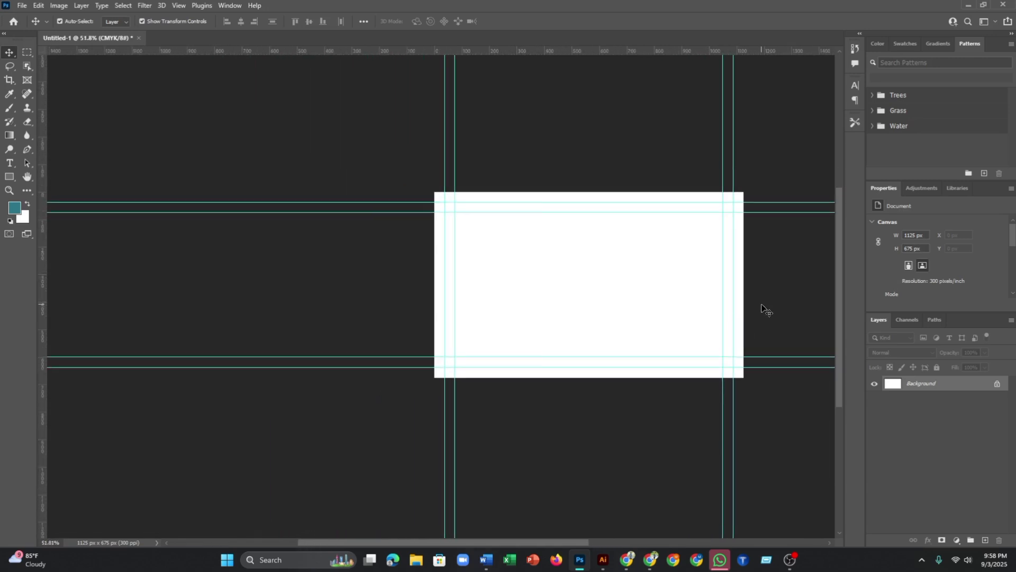
drag(770, 289, 657, 268)
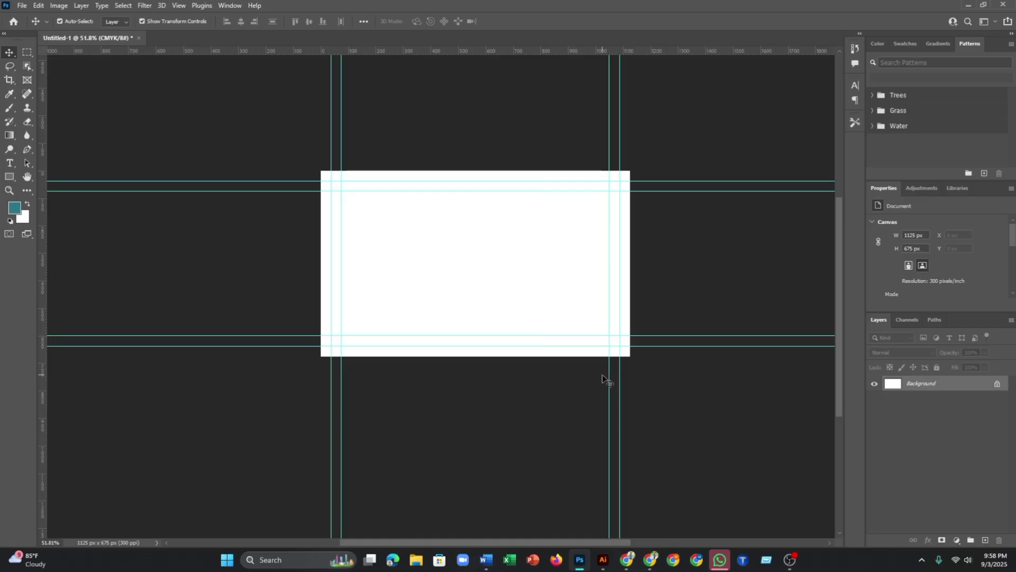
scroll(470, 283, up, 2)
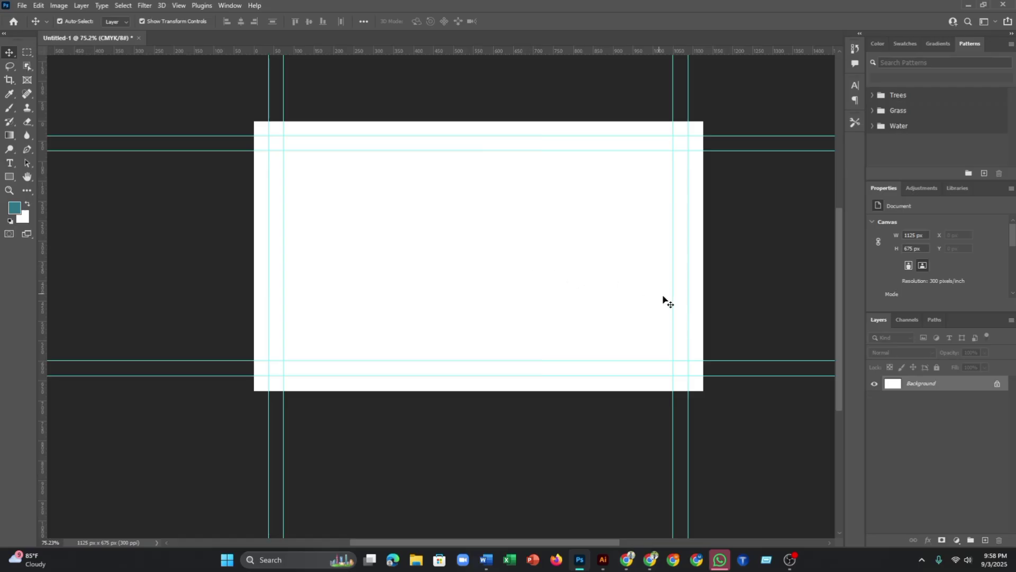
scroll(688, 339, down, 2)
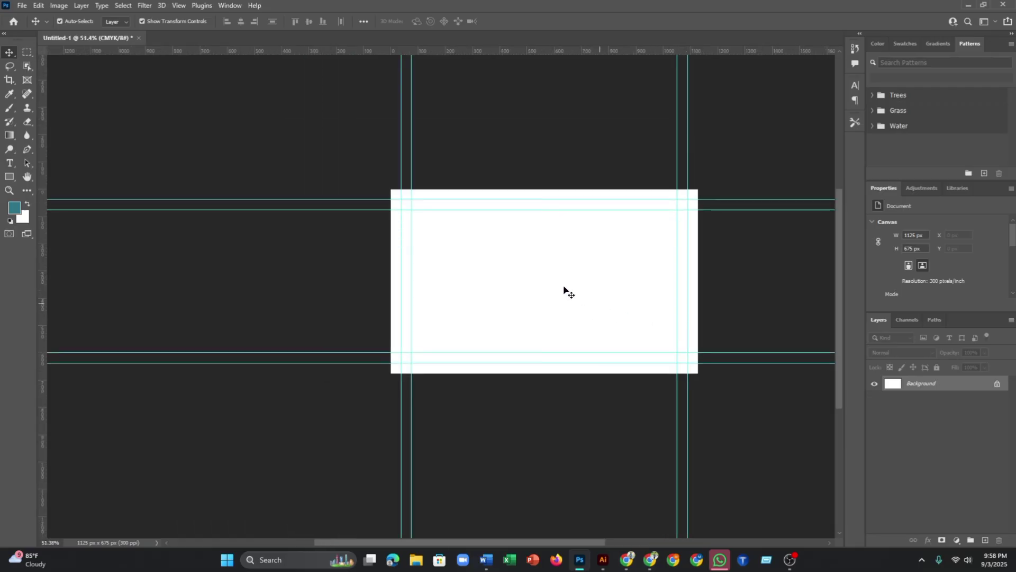
scroll(565, 289, up, 2)
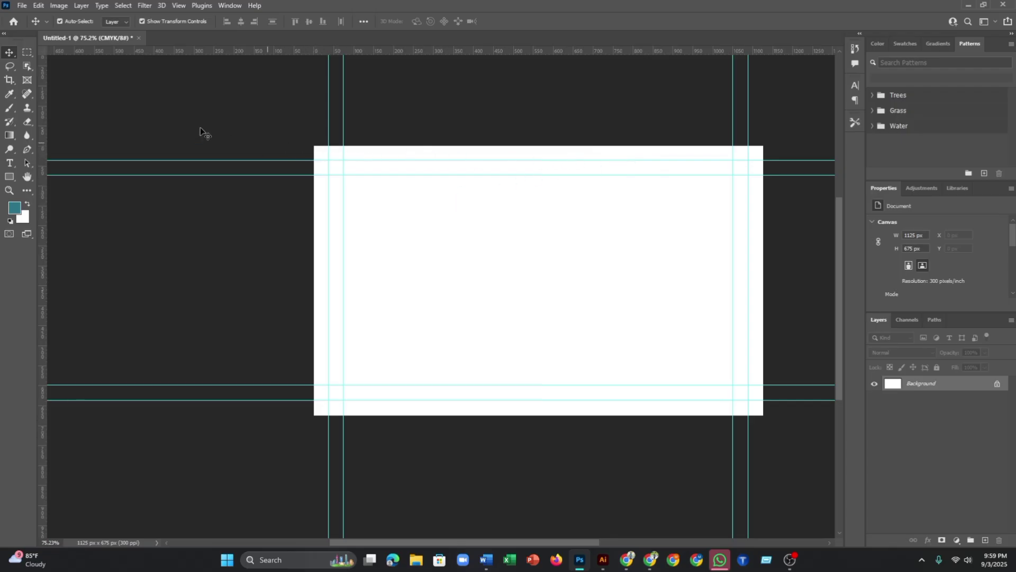
scroll(555, 185, down, 3)
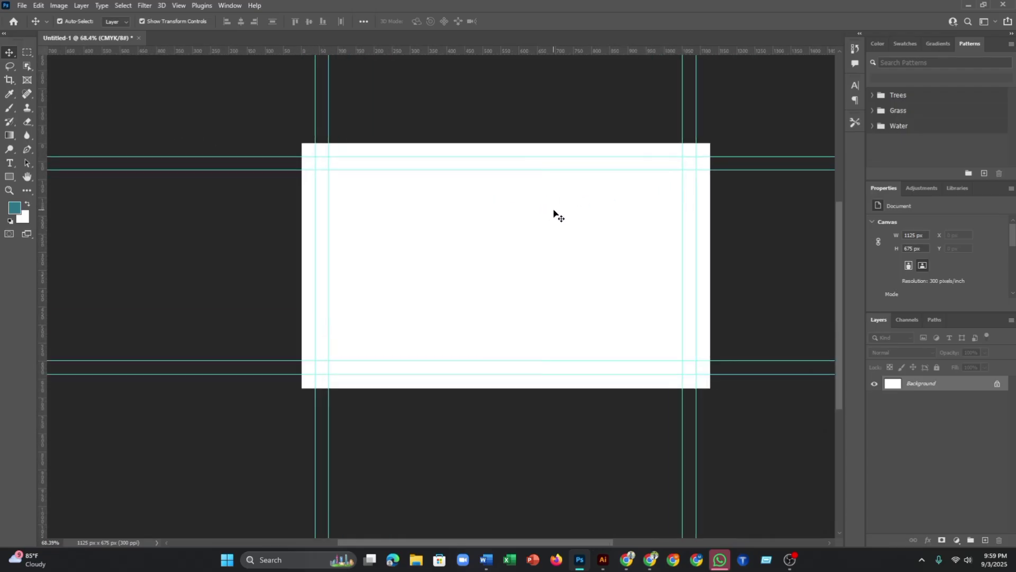
scroll(555, 211, up, 3)
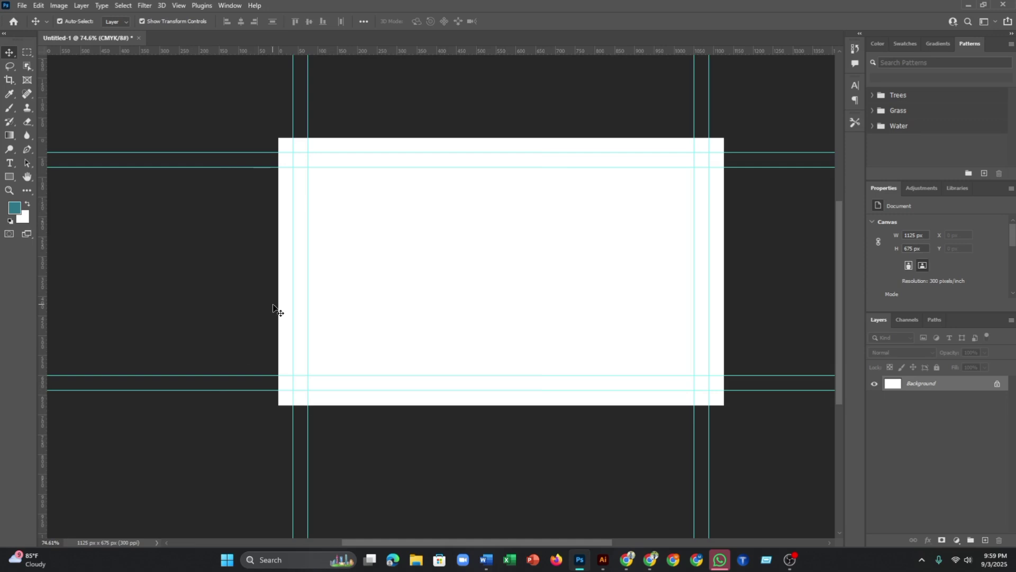
- Undo the enlargement back to 1050 x 600 px and remove the top-edge guide
key(ctrl+z)
key(ctrl+z)
key(ctrl+z)
key(ctrl+z)
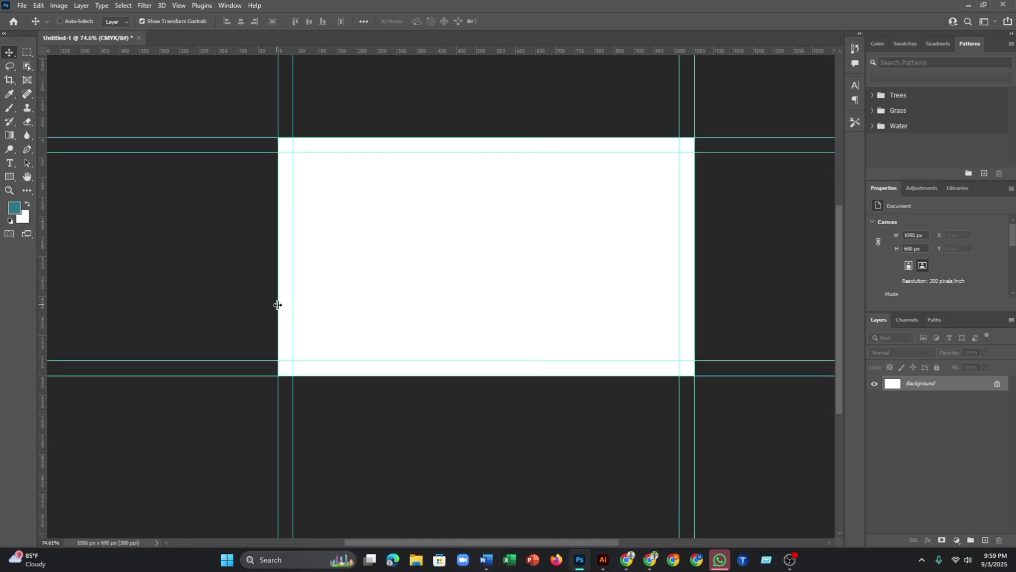
key(ctrl+z)
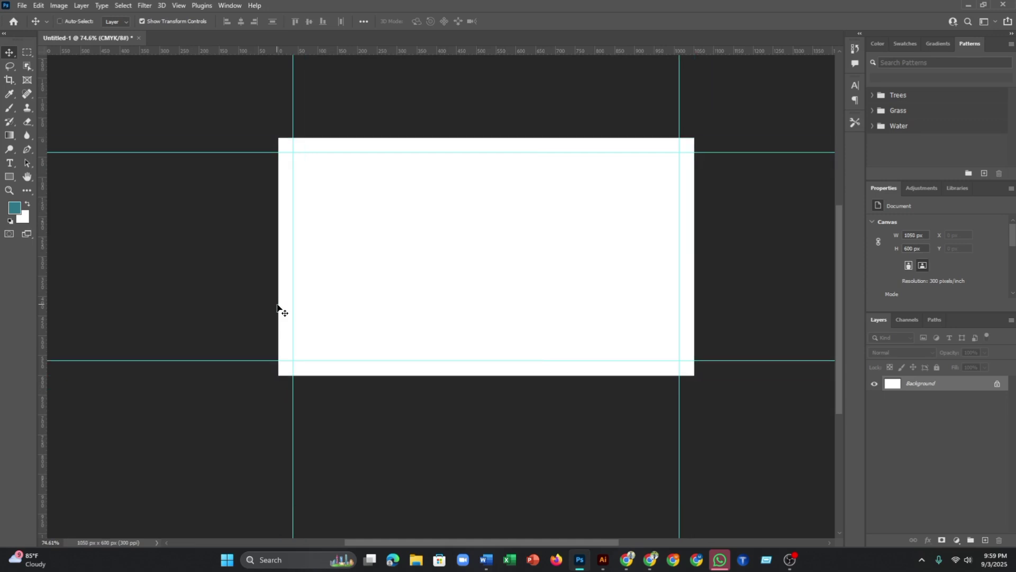
scroll(528, 375, down, 2)
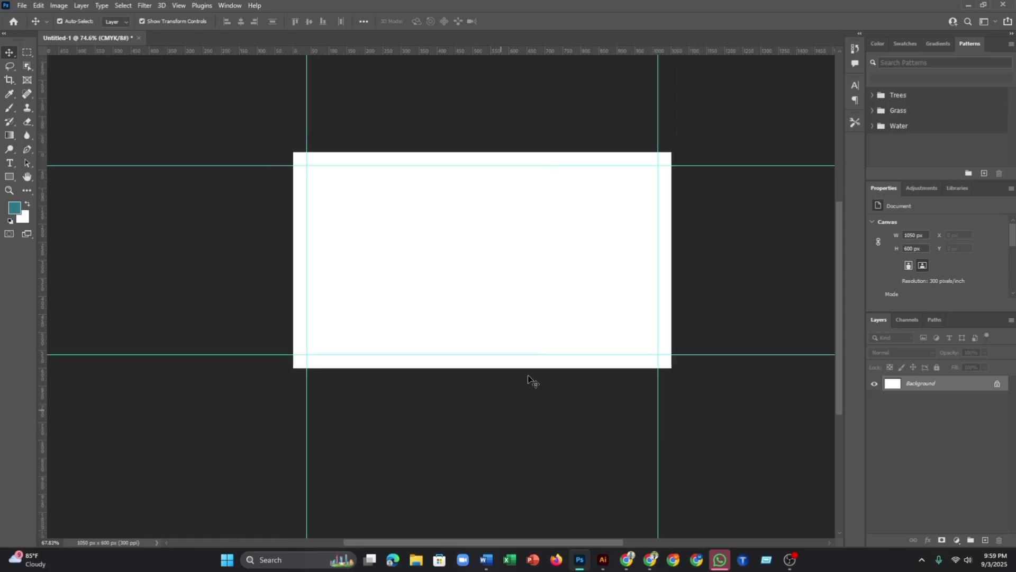
scroll(479, 226, up, 2)
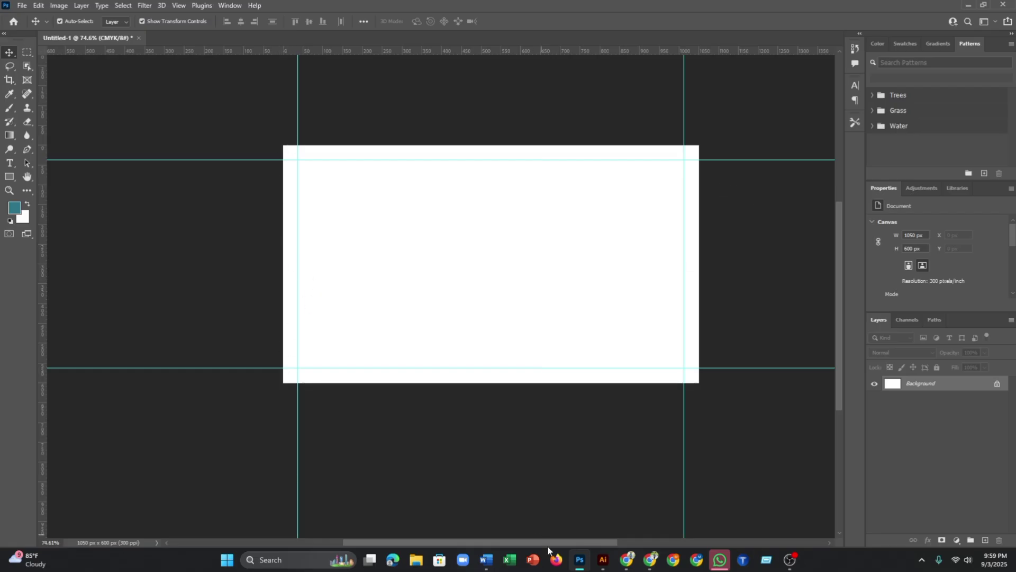
click(488, 565)
- Read the card size, safe zone and font size notes, then return to Photoshop
scroll(201, 336, down, 2)
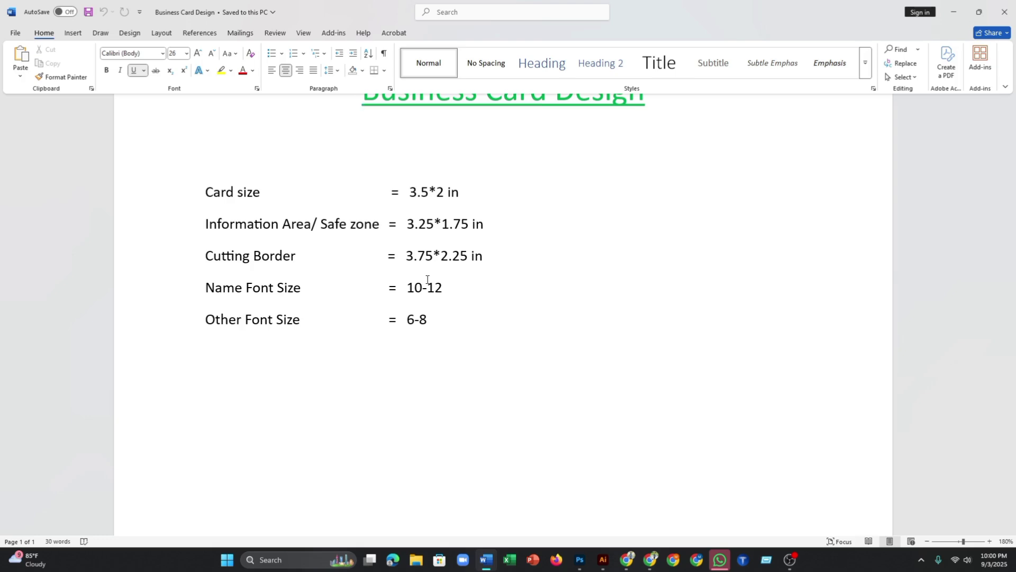
click(585, 564)
- Add the cardholder's full name as a teal Lato 8 pt text layer at the card's top-left
scroll(351, 243, up, 2)
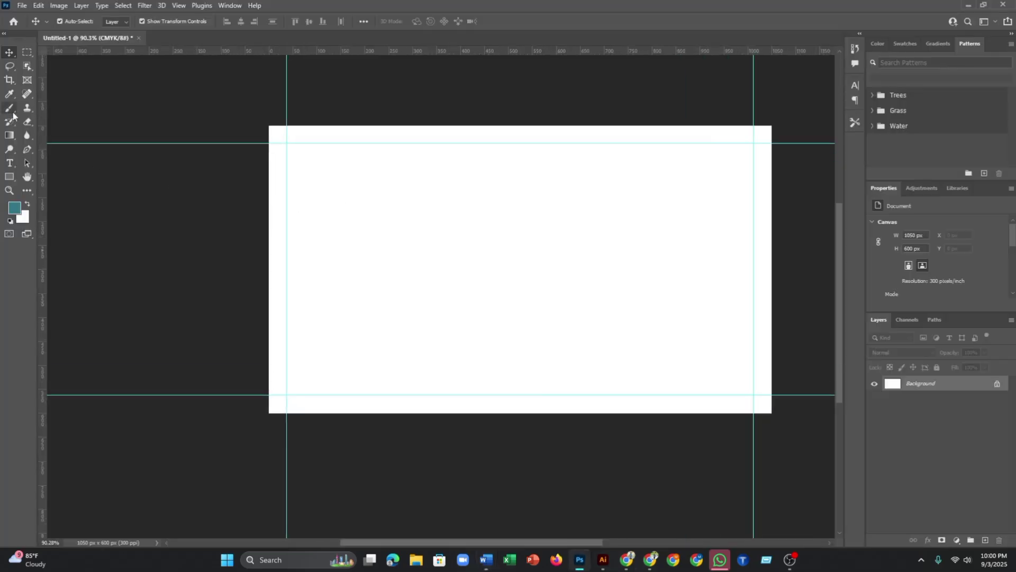
key(t)
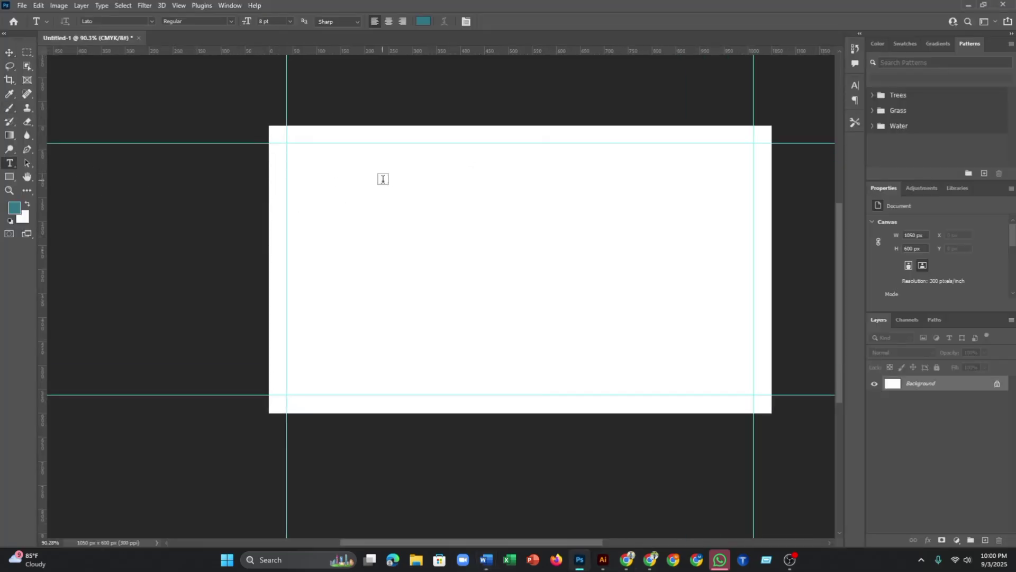
click(334, 169)
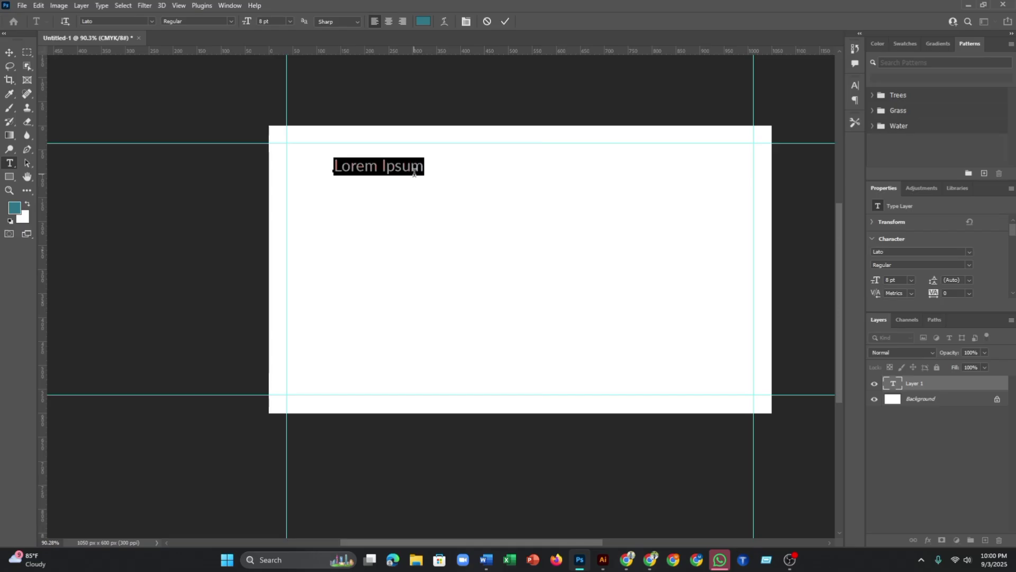
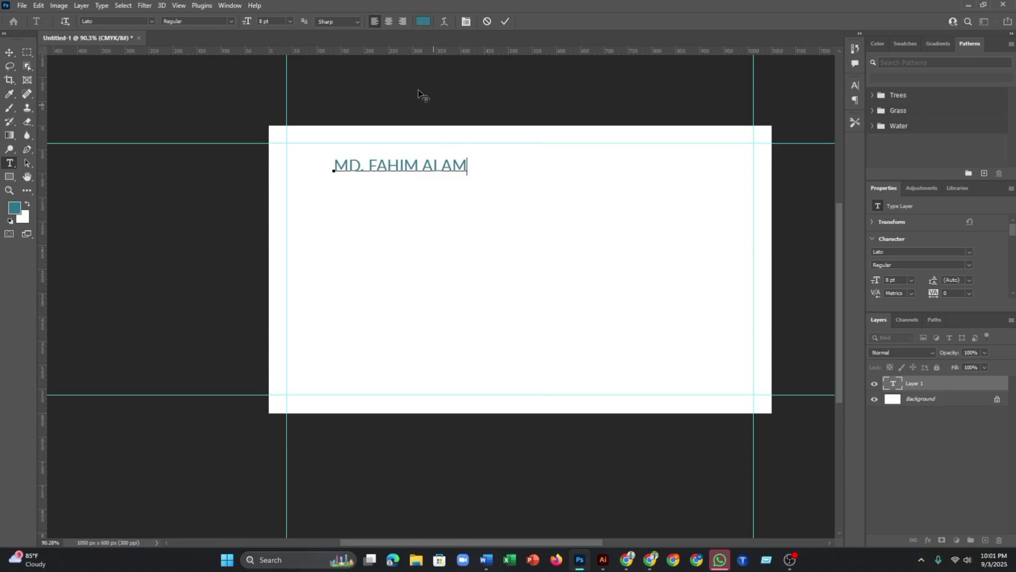
click(506, 21)
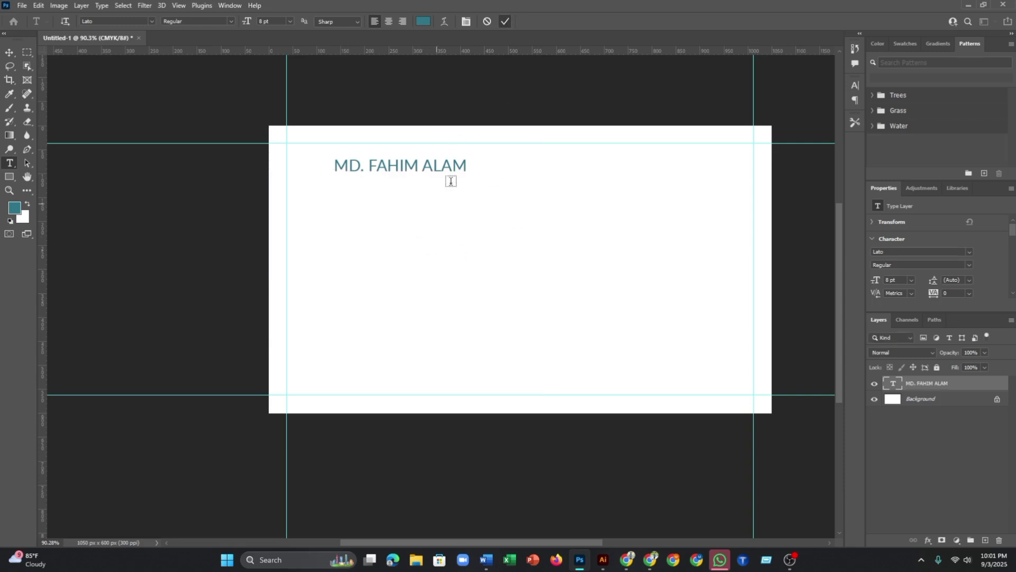
click(10, 52)
drag(422, 165, 328, 137)
scroll(331, 154, up, 4)
scroll(328, 145, up, 2)
scroll(328, 137, up, 4)
drag(326, 100, 333, 86)
scroll(341, 80, up, 2)
scroll(340, 79, down, 1)
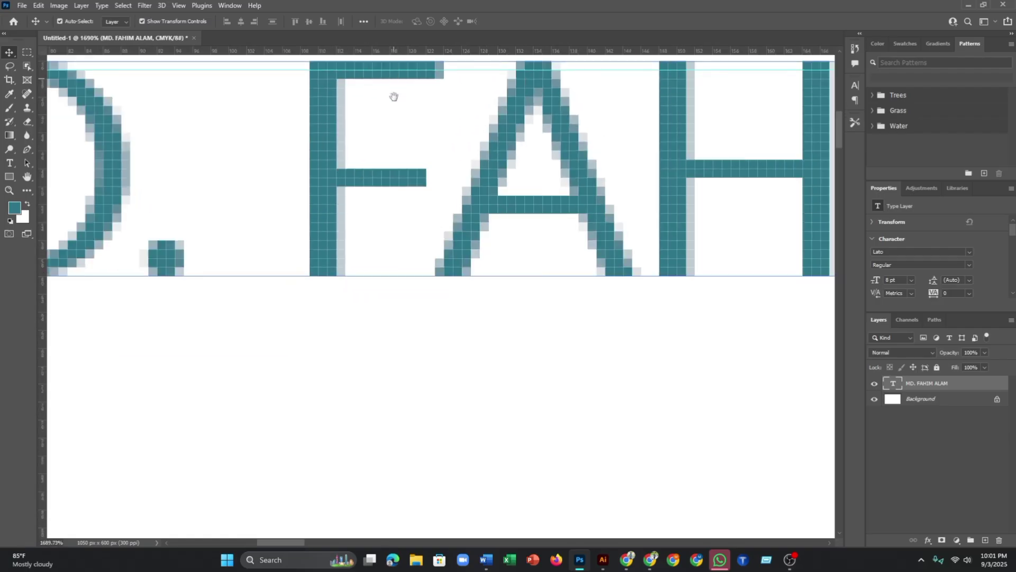
scroll(395, 96, up, 3)
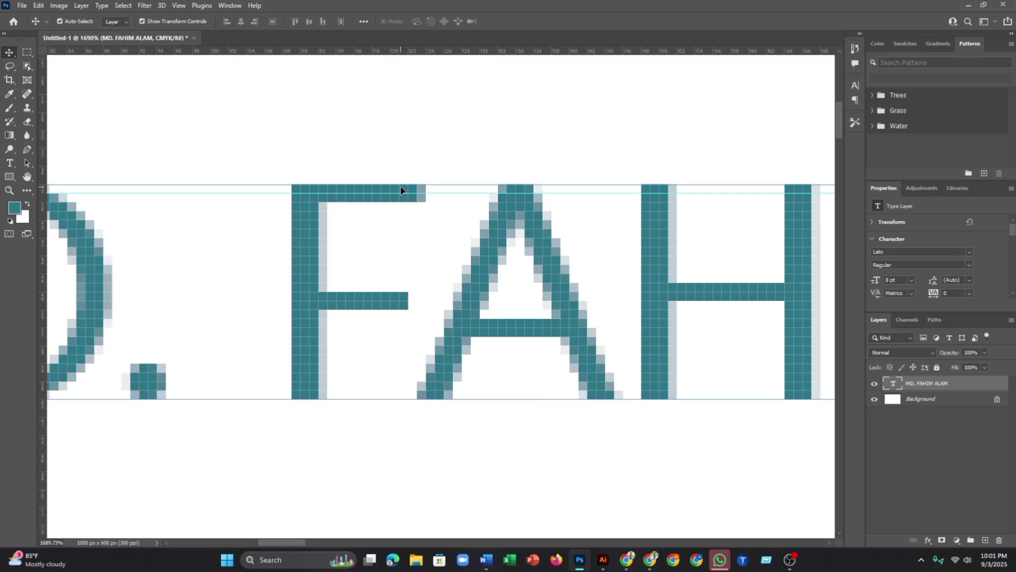
drag(307, 213, 306, 217)
scroll(307, 217, down, 3)
drag(261, 241, 452, 257)
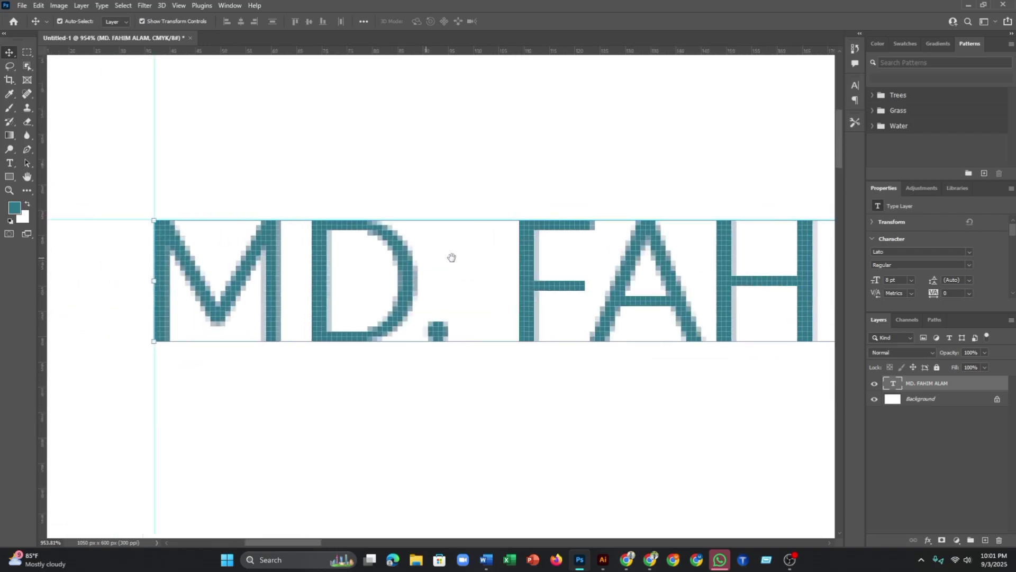
scroll(220, 284, left, 4)
scroll(317, 277, up, 5)
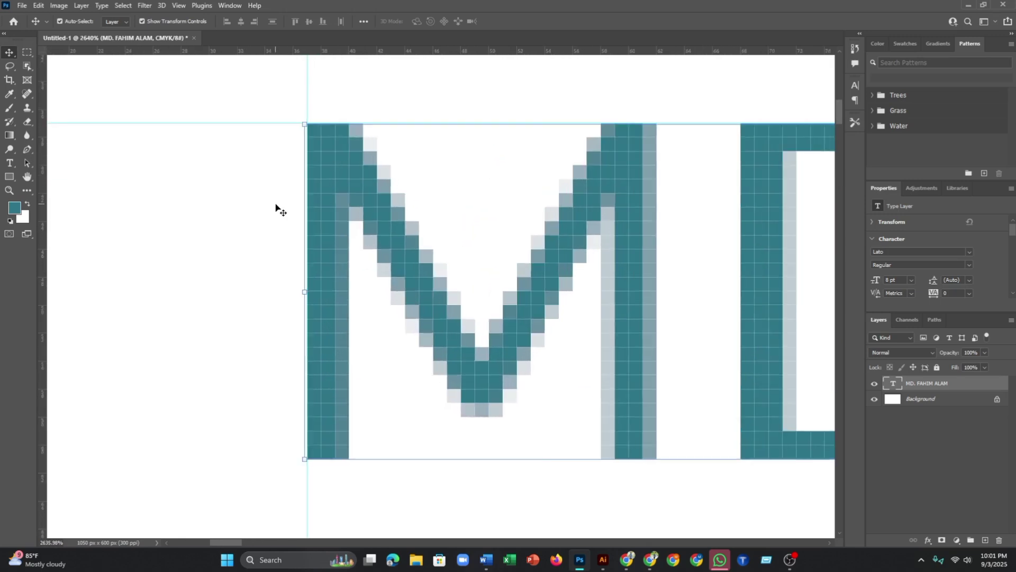
click(275, 208)
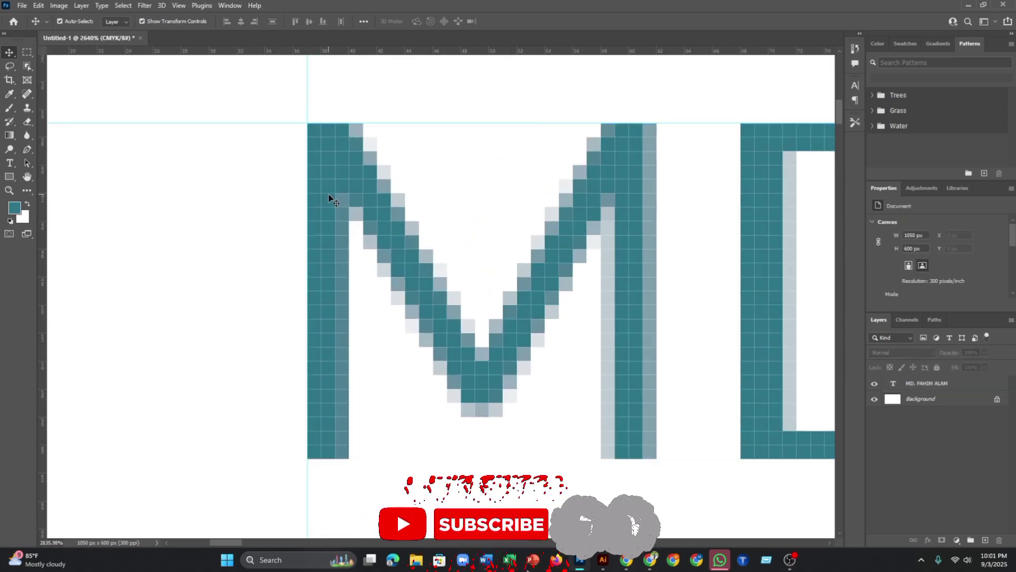
scroll(328, 194, down, 7)
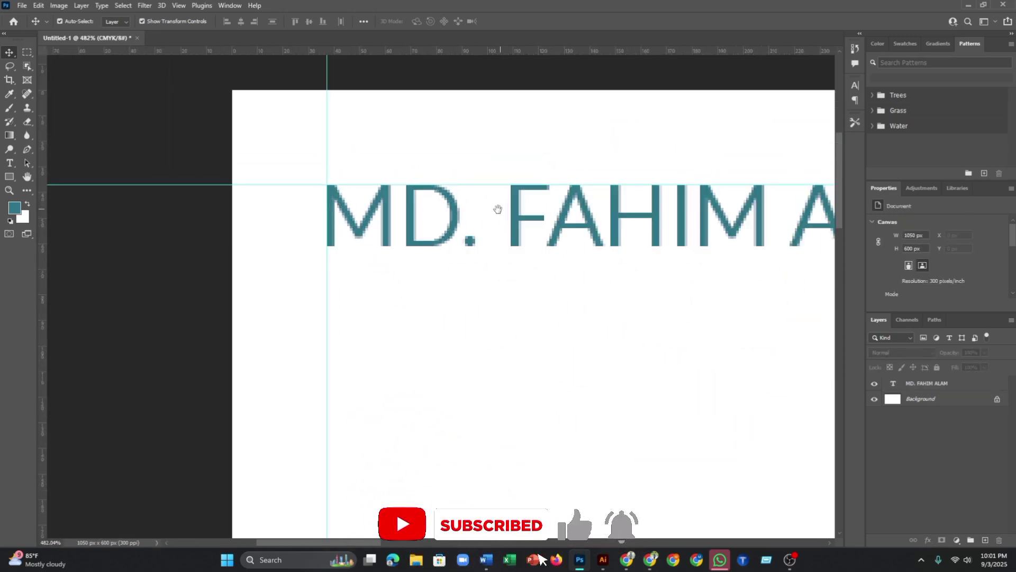
scroll(325, 229, right, 5)
scroll(583, 263, down, 4)
scroll(460, 245, right, 2)
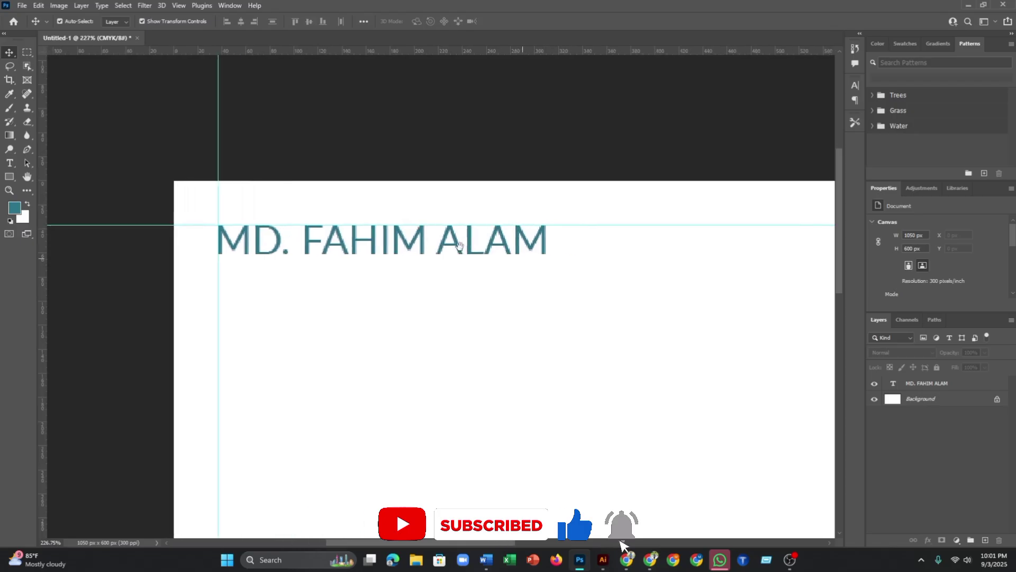
scroll(459, 245, right, 2)
scroll(415, 234, down, 1)
scroll(440, 229, down, 1)
- Set the name text layer to 11 pt
scroll(414, 223, up, 1)
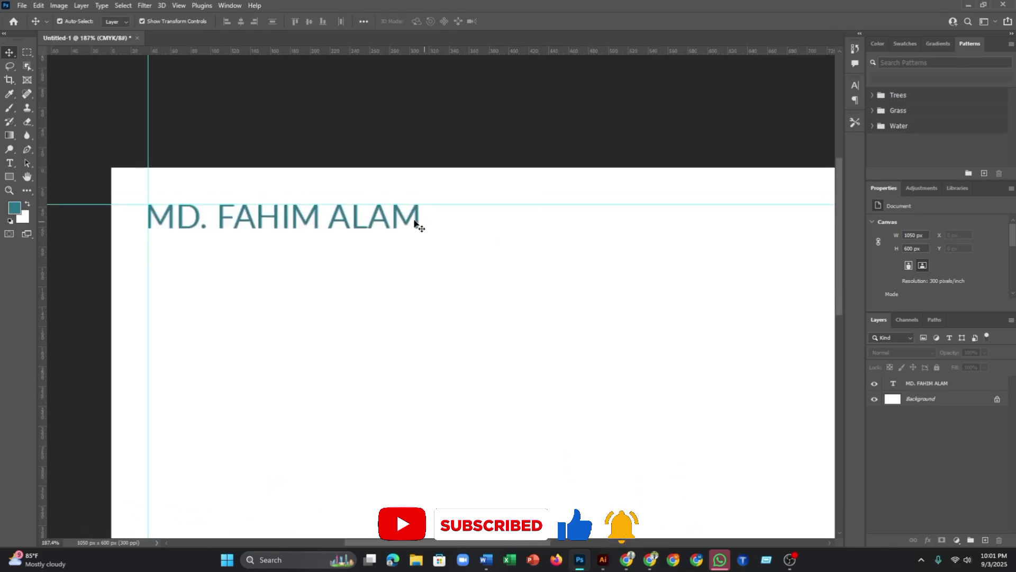
click(415, 222)
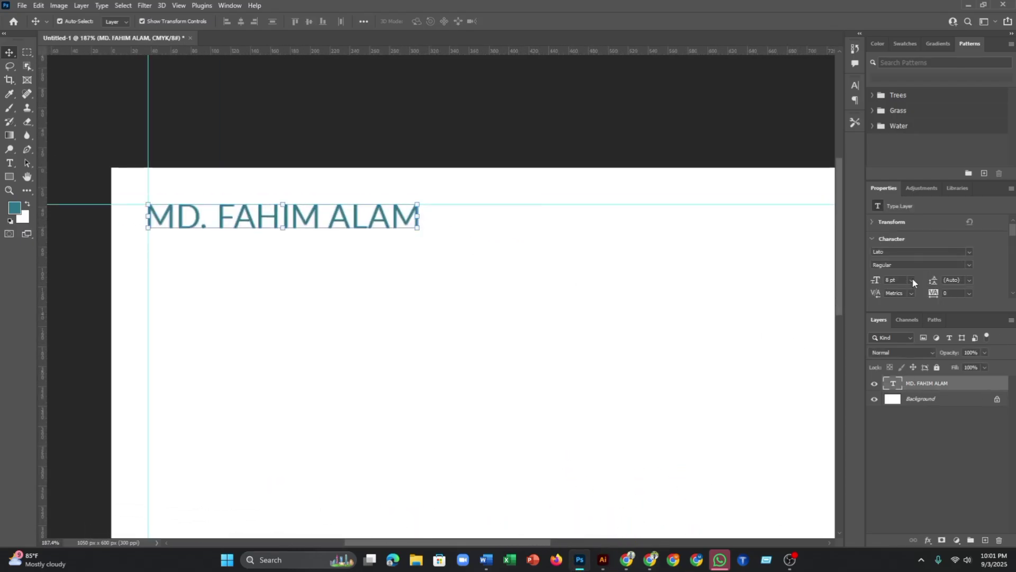
click(911, 280)
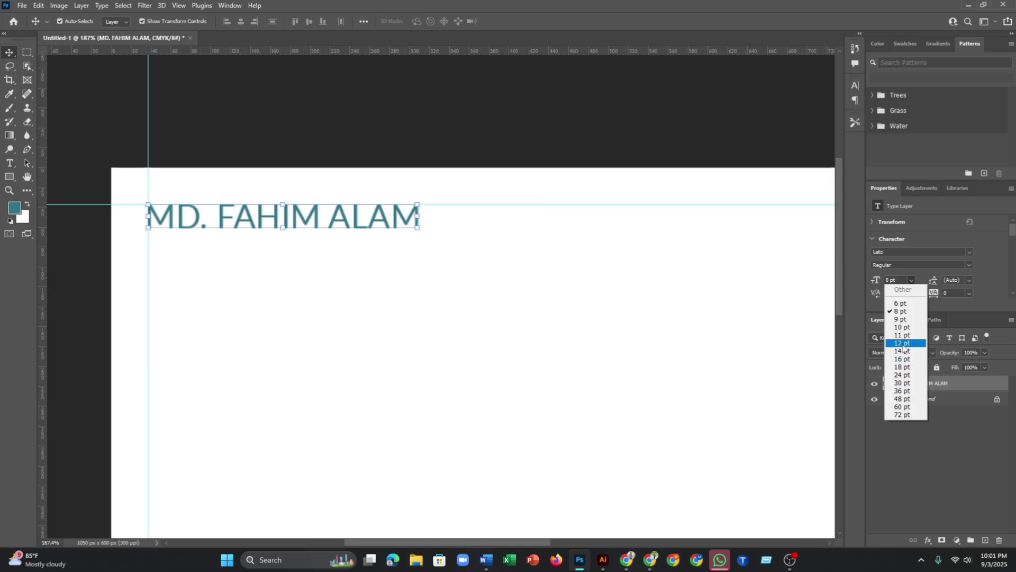
click(900, 335)
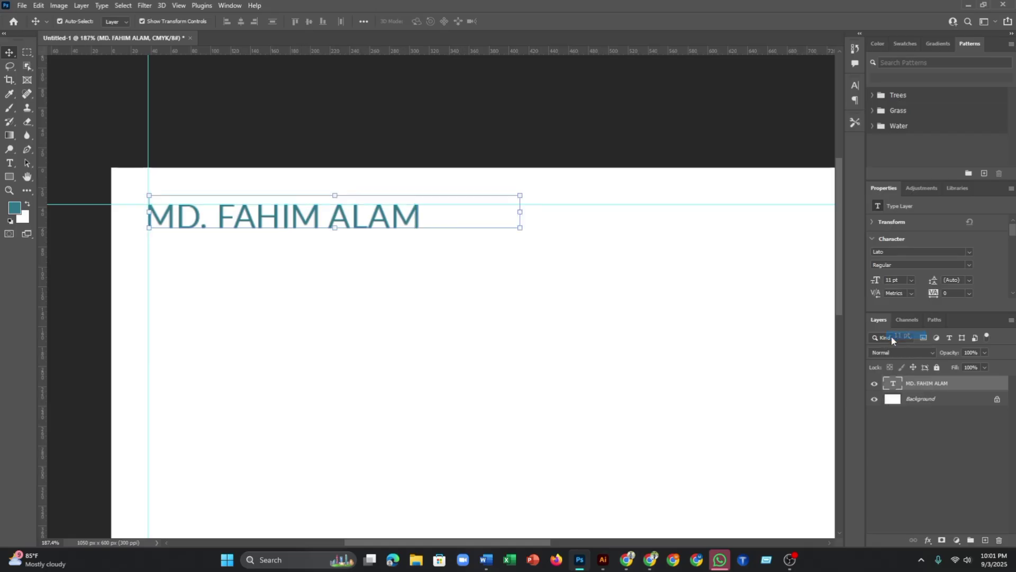
- Nudge the name down and left so it sits exactly on the top-left guides
scroll(438, 214, up, 3)
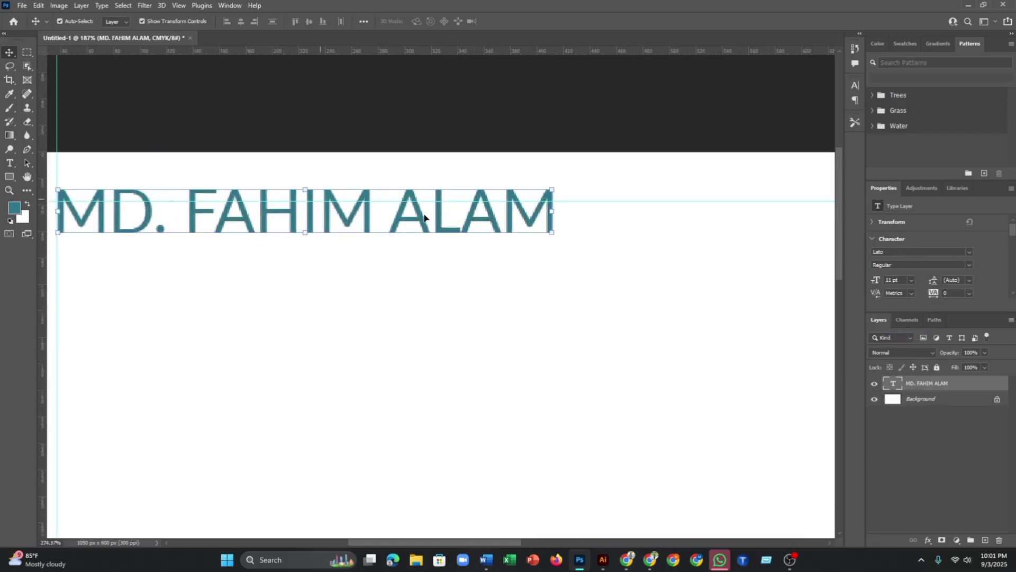
drag(439, 217, 440, 233)
scroll(245, 248, down, 2)
drag(150, 273, 377, 291)
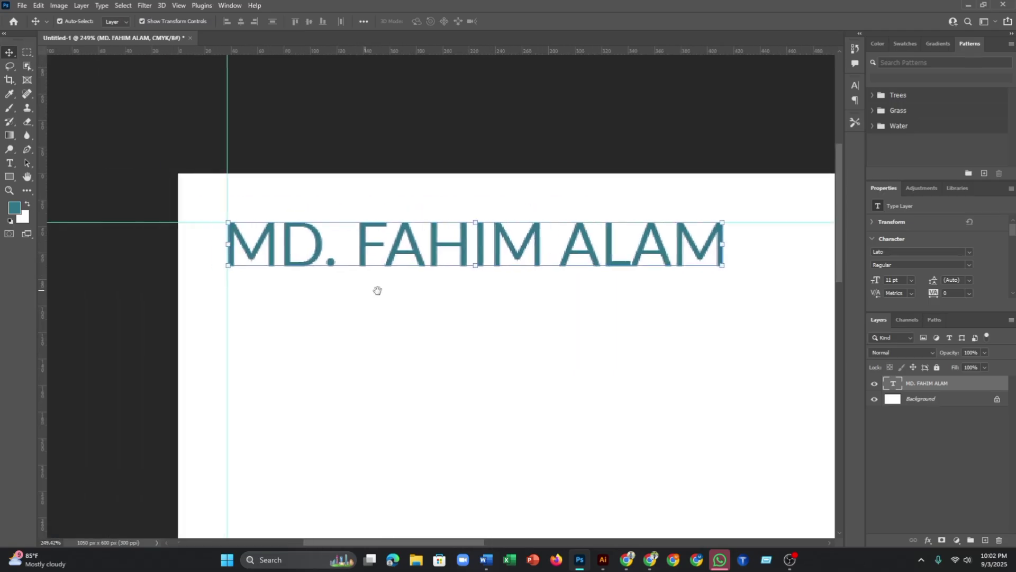
scroll(236, 254, up, 4)
drag(257, 248, 252, 246)
click(209, 271)
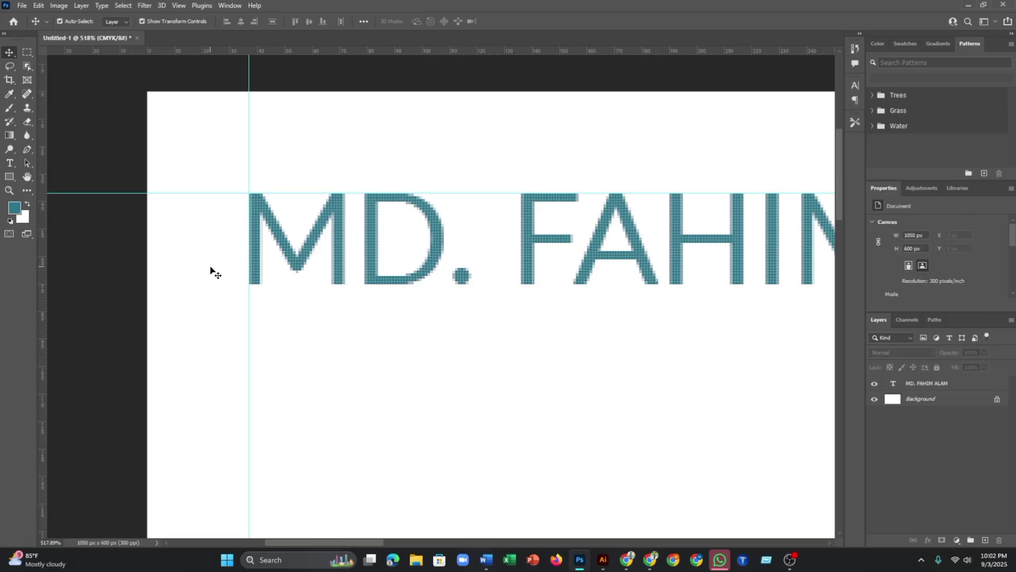
scroll(438, 284, down, 7)
drag(665, 293, 461, 273)
click(401, 257)
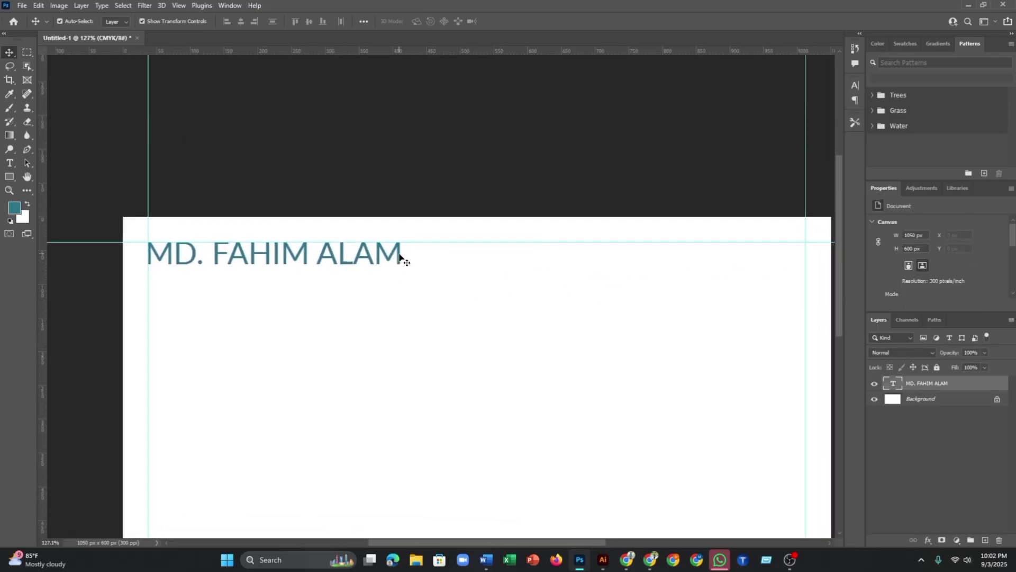
drag(400, 258, 402, 257)
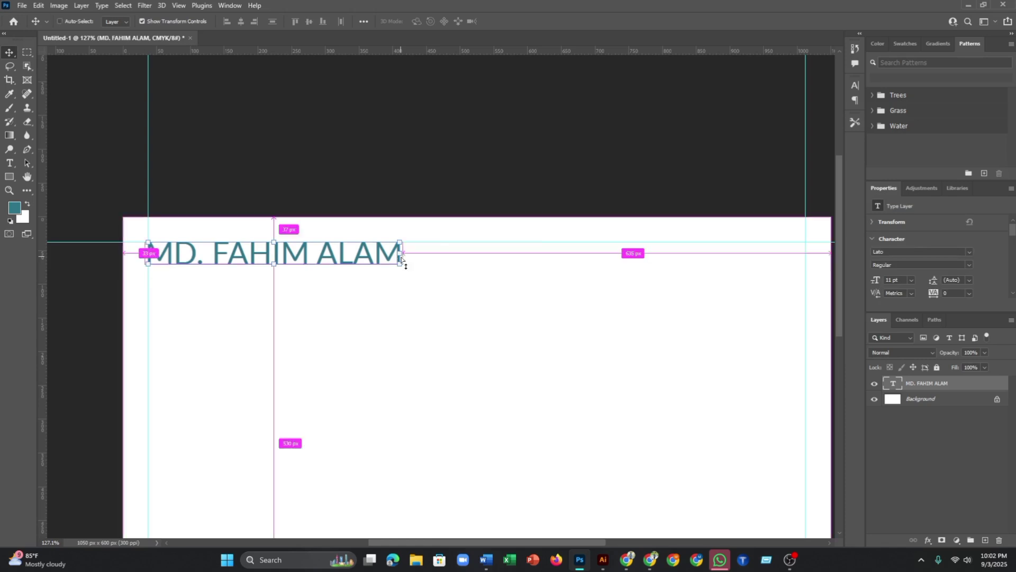
click(410, 312)
- Duplicate the name line just below it and retype the copy as 'GRAPHIC DESIGNER'
click(394, 258)
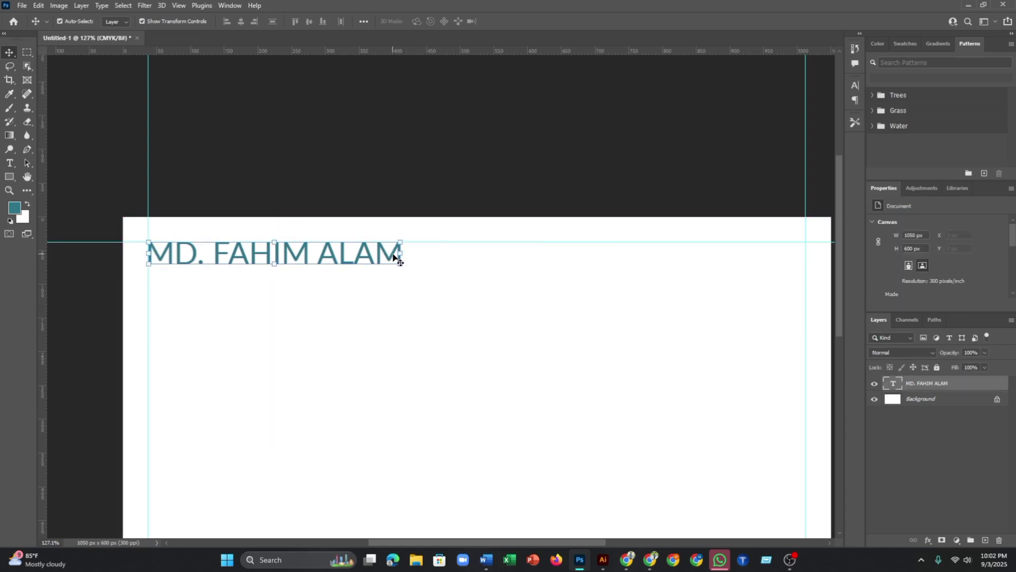
drag(383, 258, 385, 293)
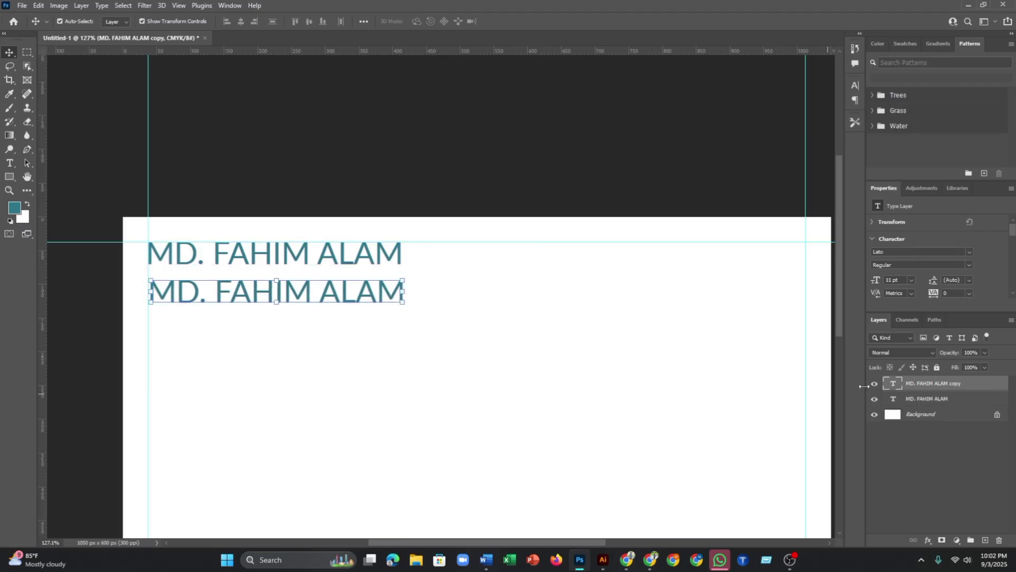
double_click(894, 387)
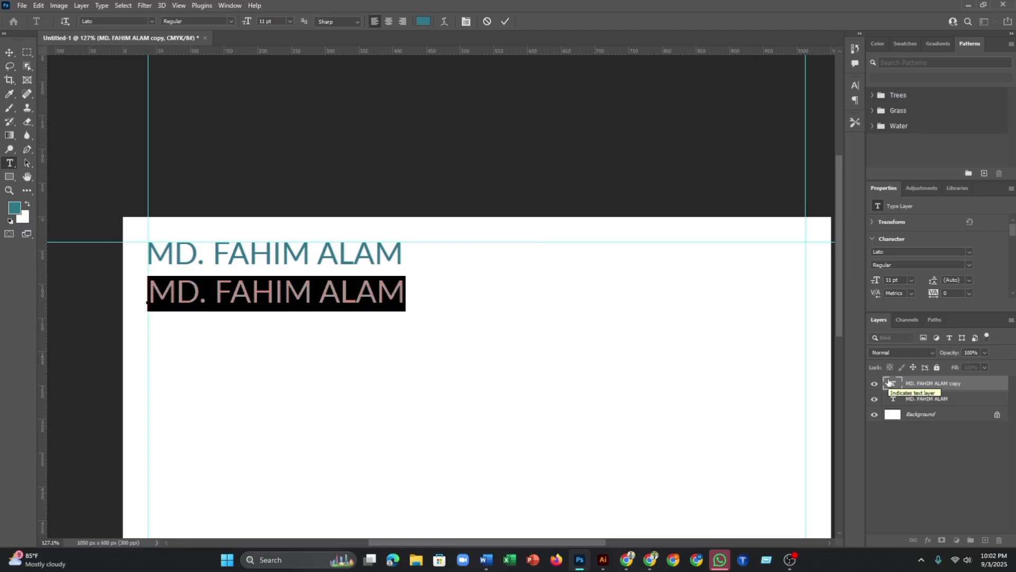
text(GRA)
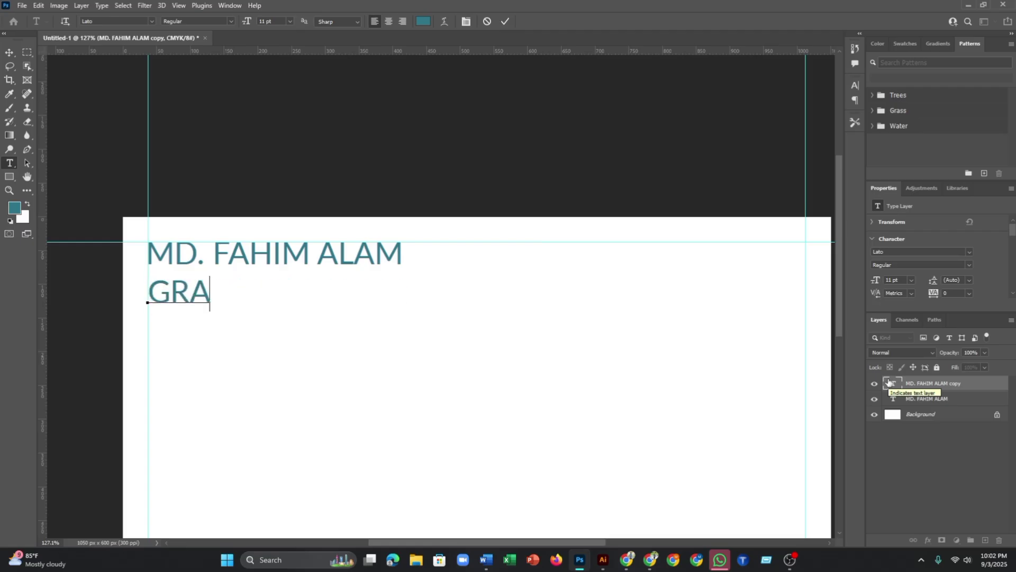
text(PHI)
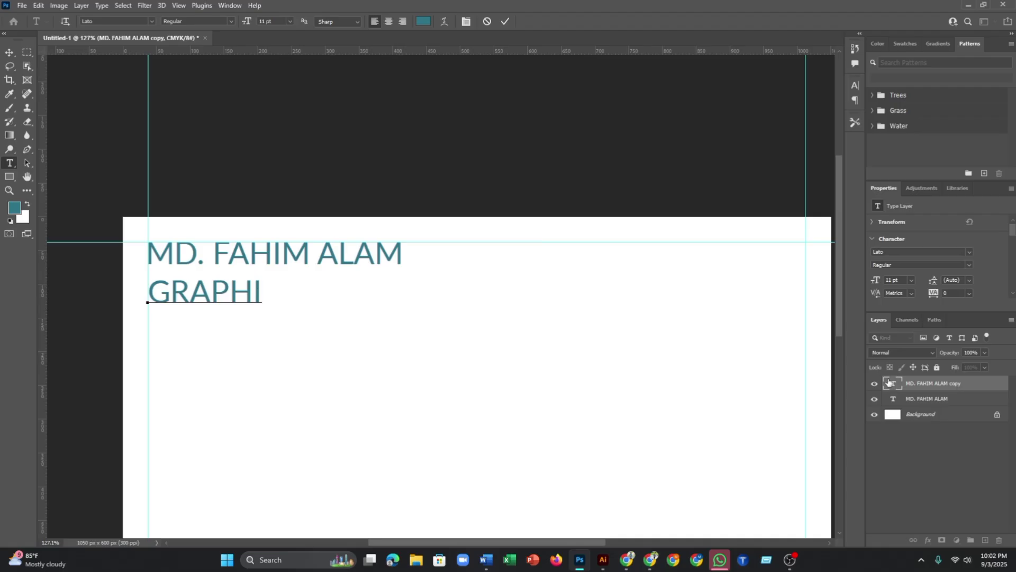
text(C)
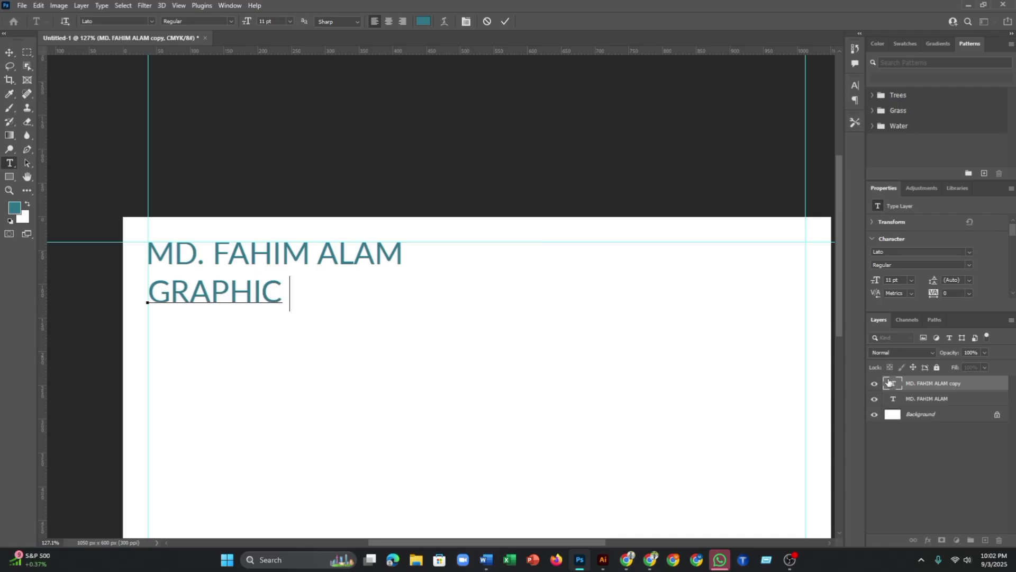
text( DESIGNER)
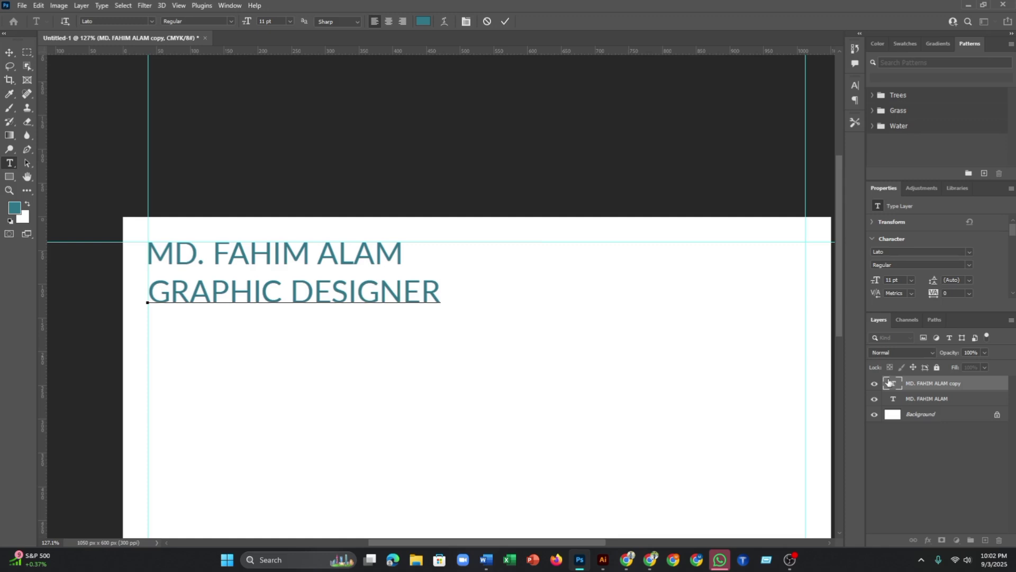
click(506, 22)
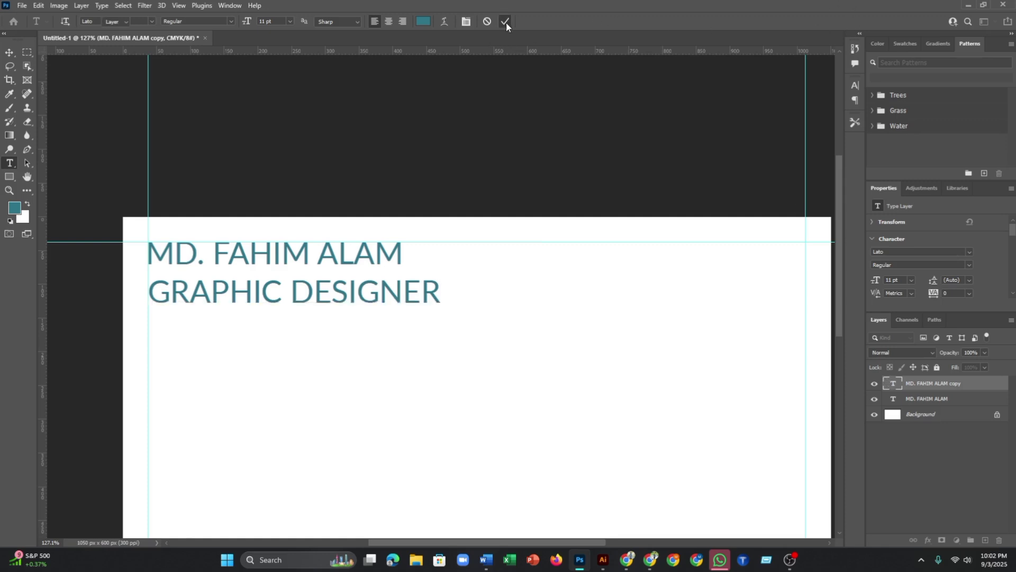
key(v)
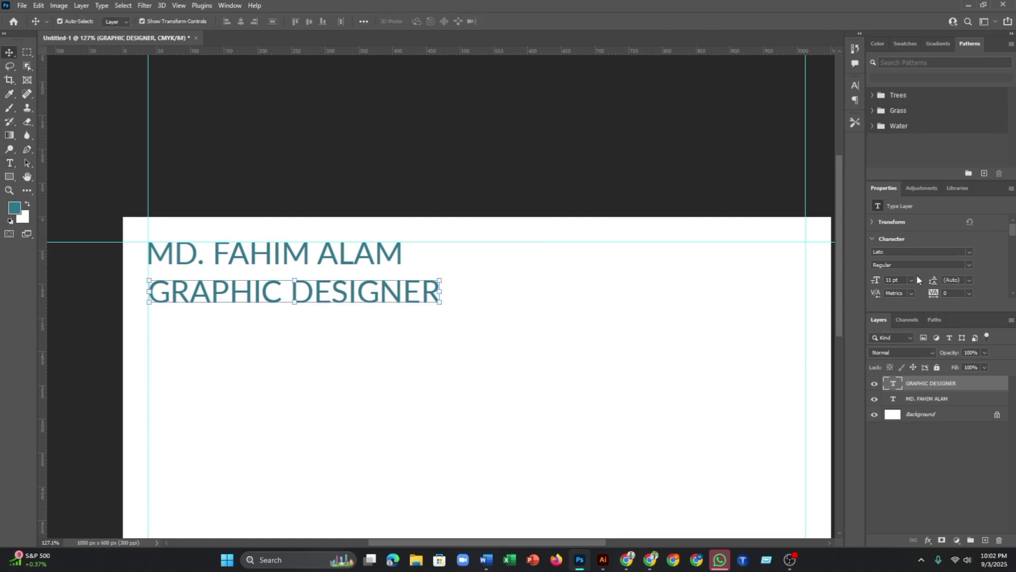
- Set the GRAPHIC DESIGNER line to a custom 7 pt font size
click(911, 280)
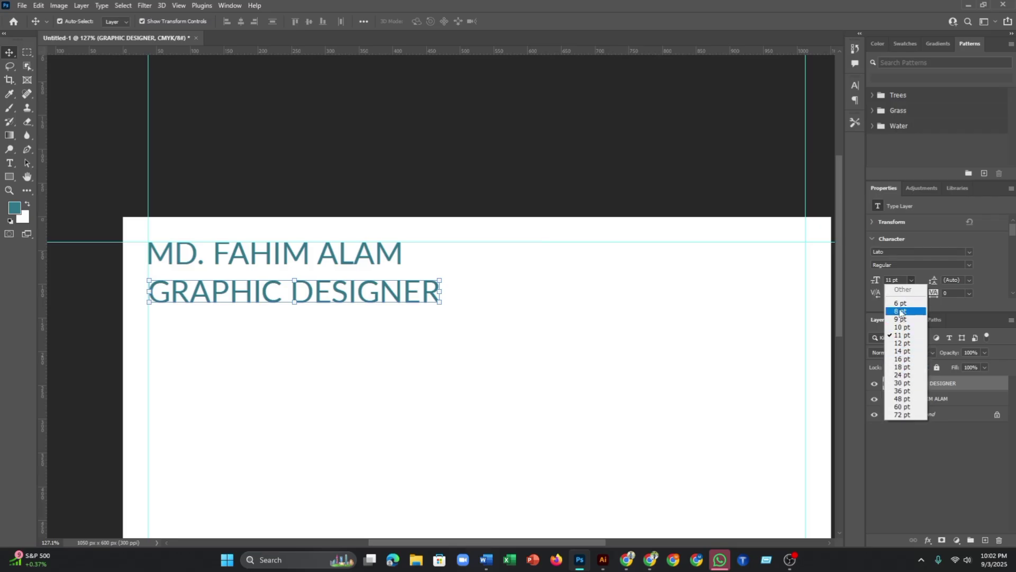
click(890, 280)
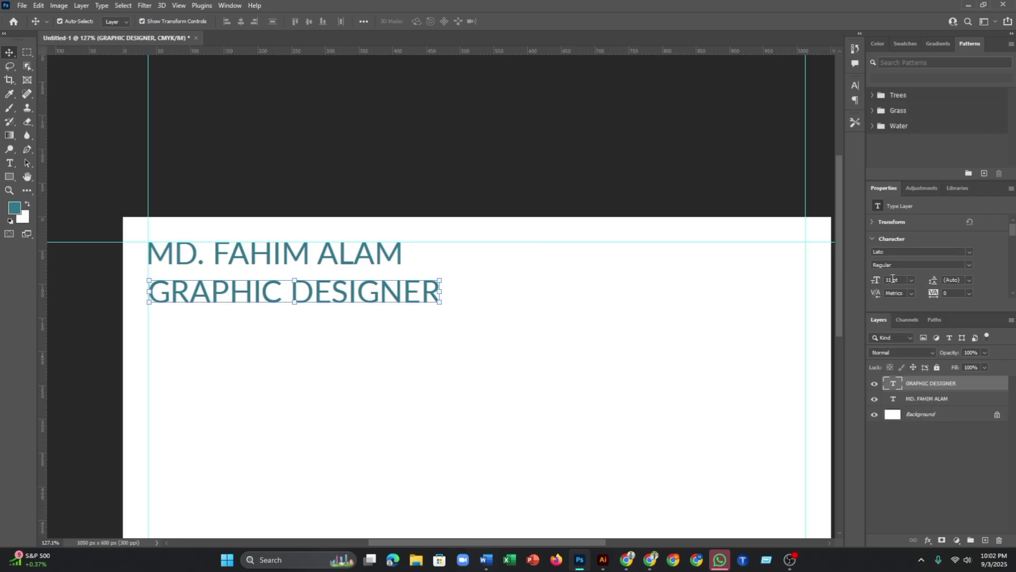
text(7pt)
key(Return)
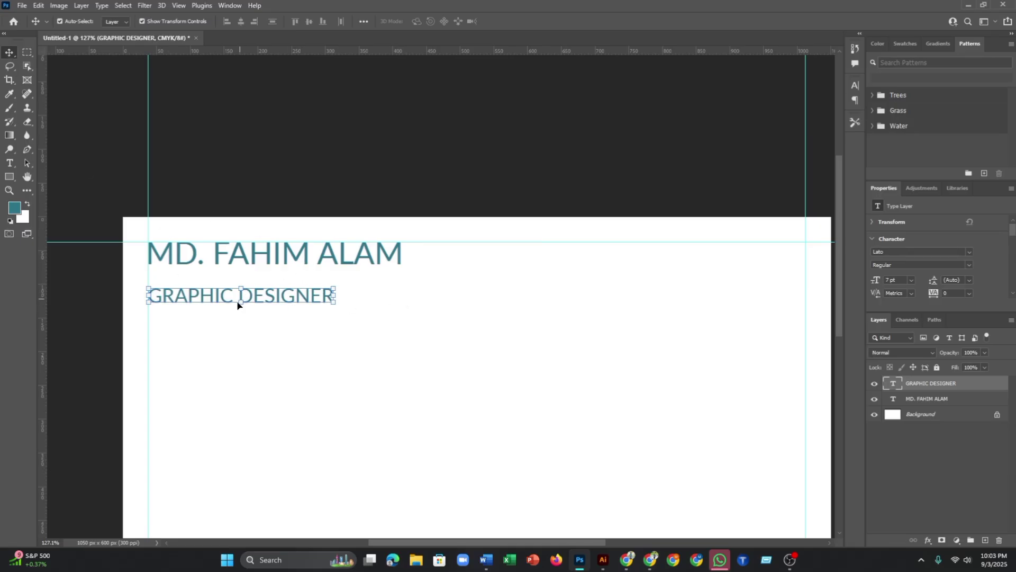
- Move GRAPHIC DESIGNER up so it sits closely beneath the name at the left guide
scroll(238, 301, up, 2)
drag(256, 291, 256, 272)
click(323, 153)
scroll(366, 271, down, 2)
scroll(366, 270, down, 2)
scroll(439, 209, up, 1)
scroll(456, 219, down, 1)
scroll(457, 220, up, 1)
scroll(409, 210, down, 2)
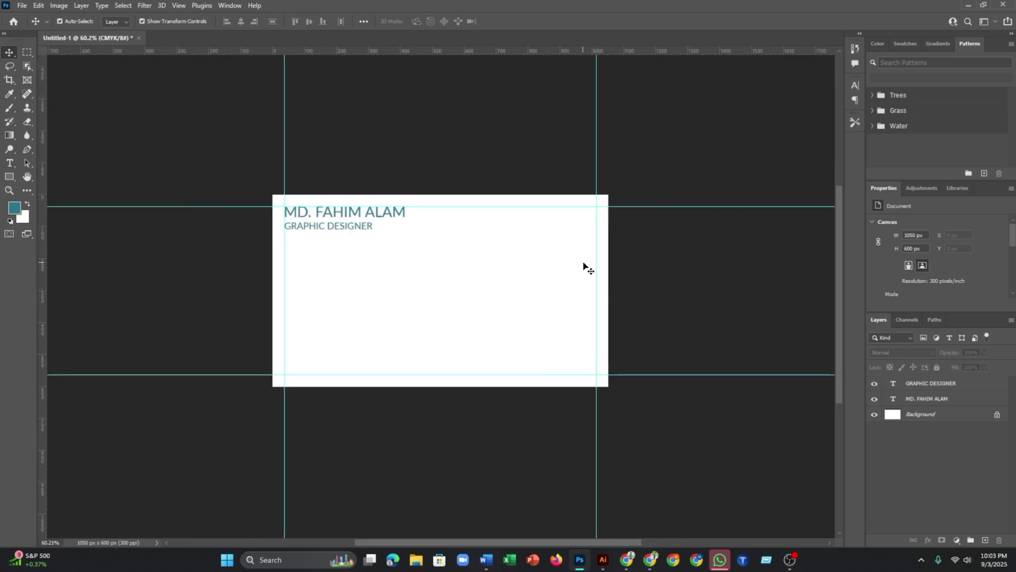
click(604, 563)
- Marquee-select the entire green-and-teal leaf logo in Illustrator
drag(454, 219, 597, 376)
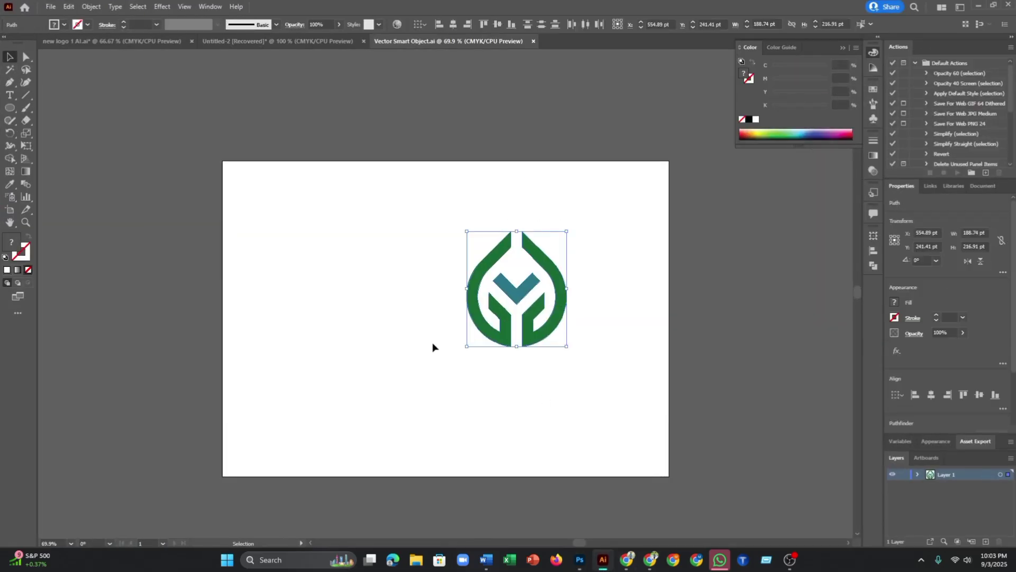
- Paste the leaf logo into the card as a smart object, scaled to about 18.6%
key(a)
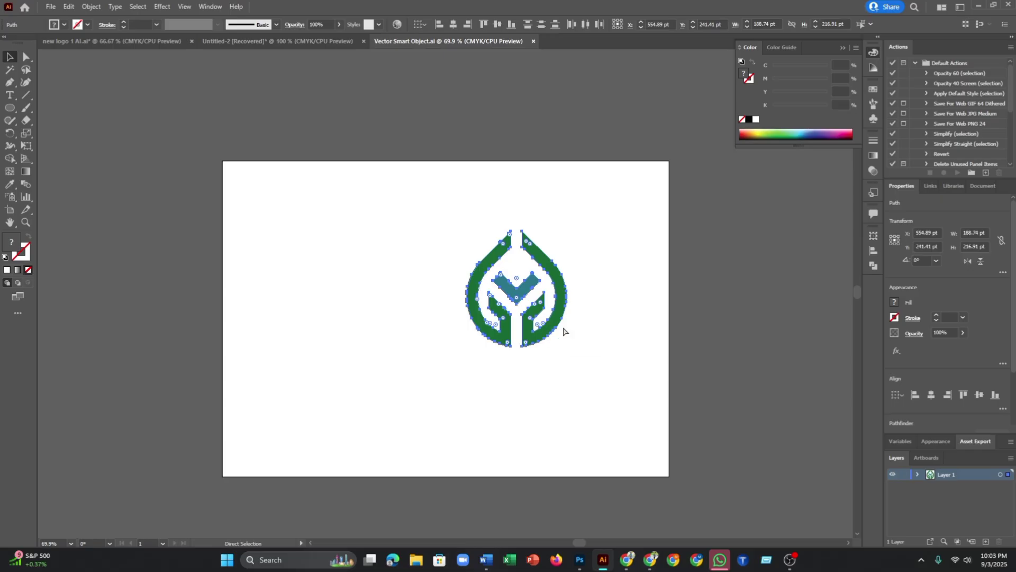
key(v)
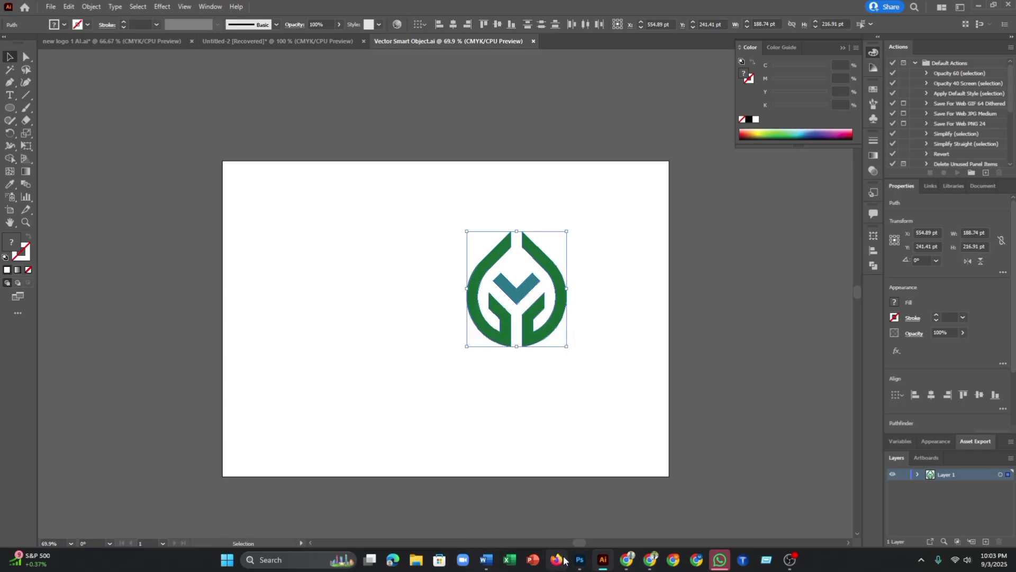
click(580, 560)
key(ctrl+v)
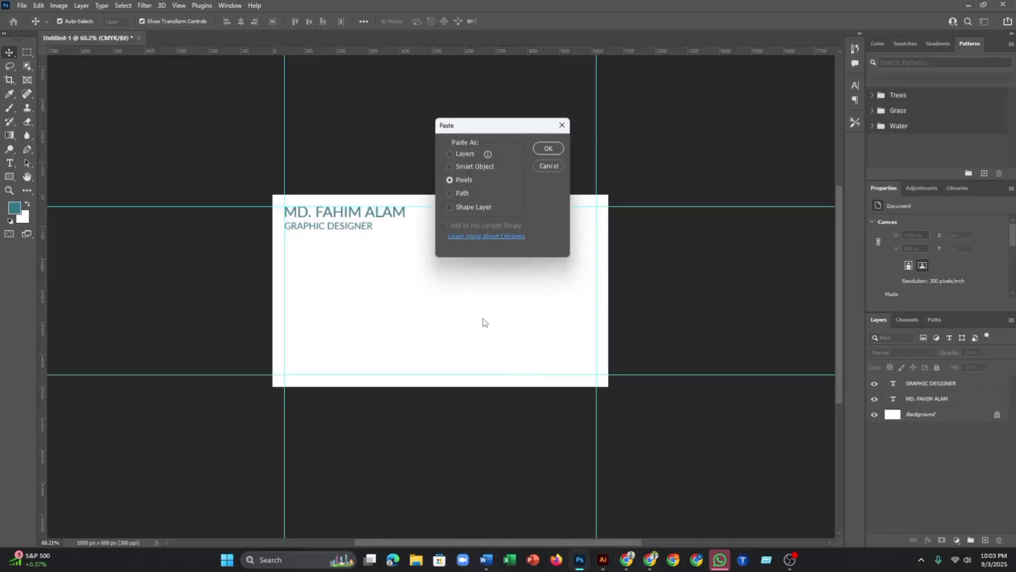
click(454, 166)
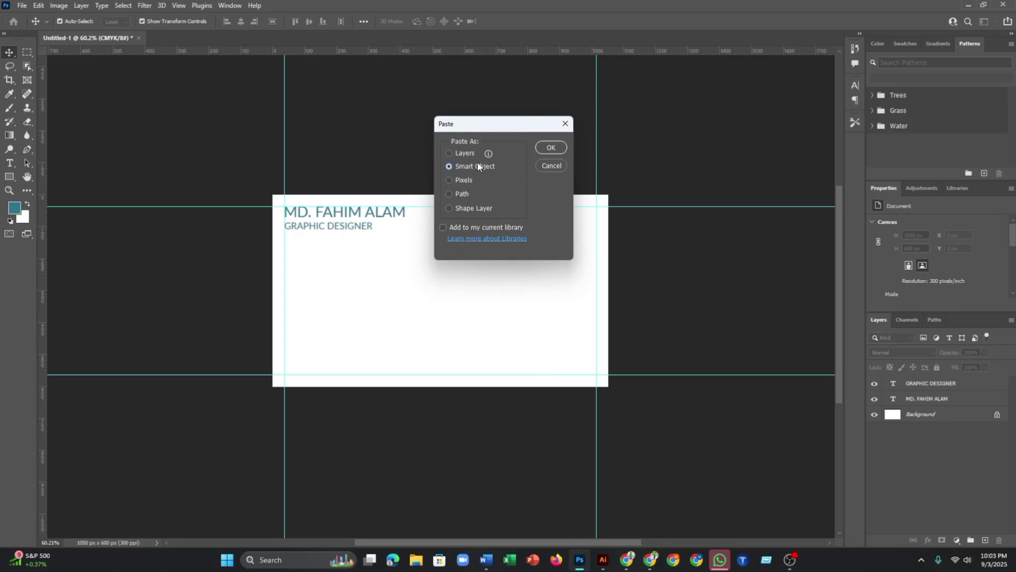
click(549, 147)
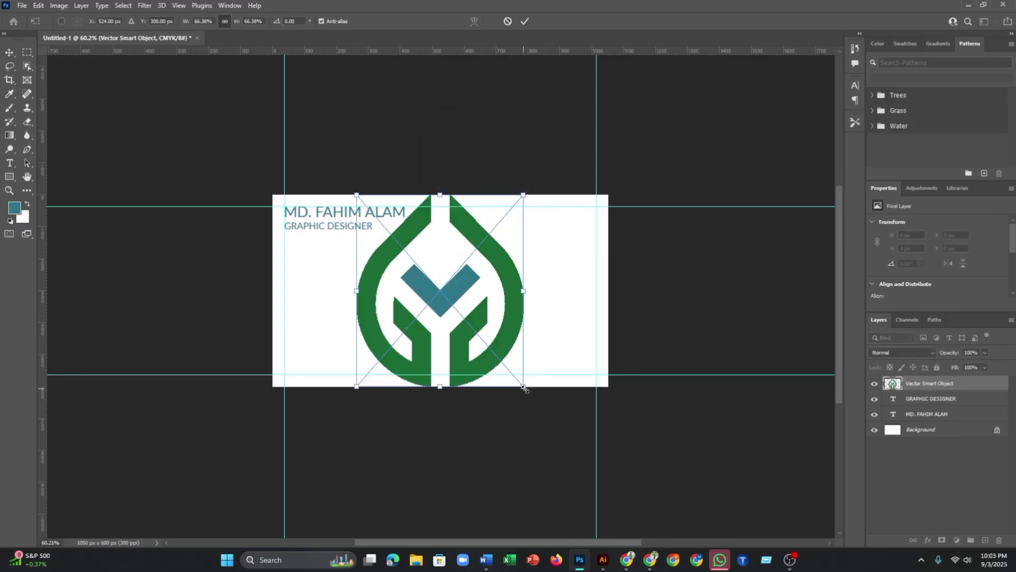
drag(524, 388, 460, 313)
scroll(468, 302, up, 3)
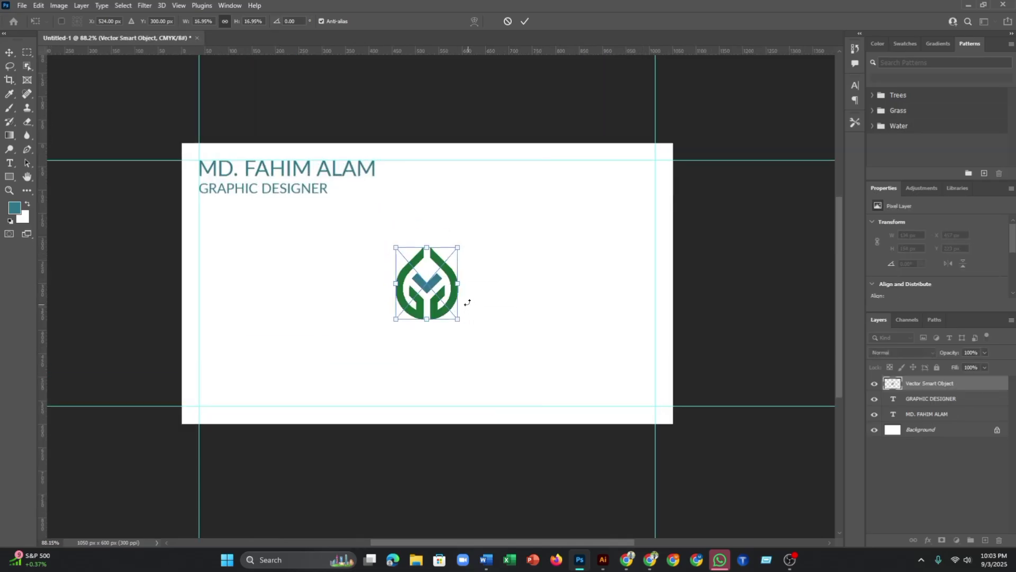
drag(452, 319, 457, 326)
click(524, 21)
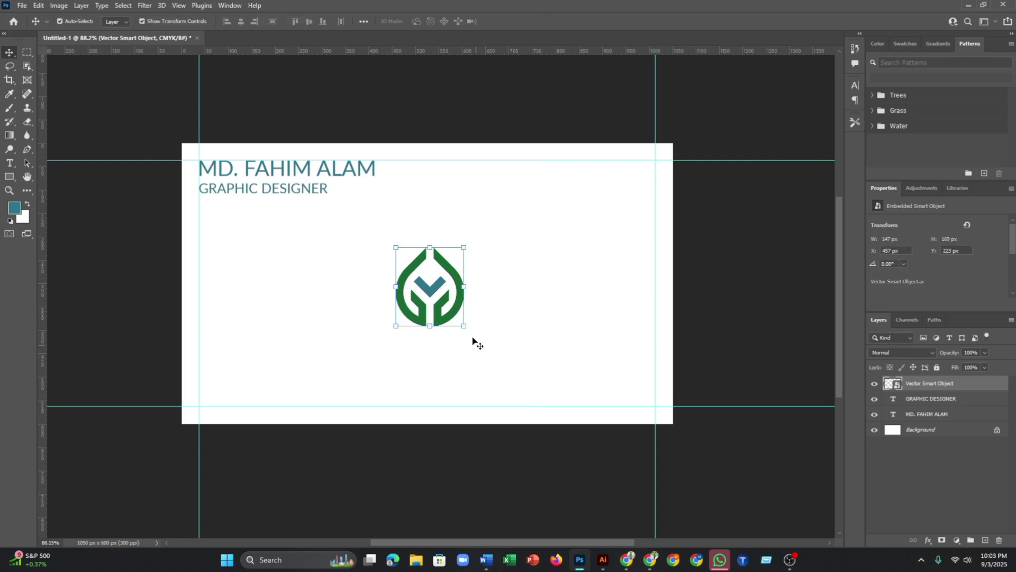
- Position the logo in the card's top-right corner against the top and right guides
drag(456, 282, 645, 192)
scroll(645, 192, up, 5)
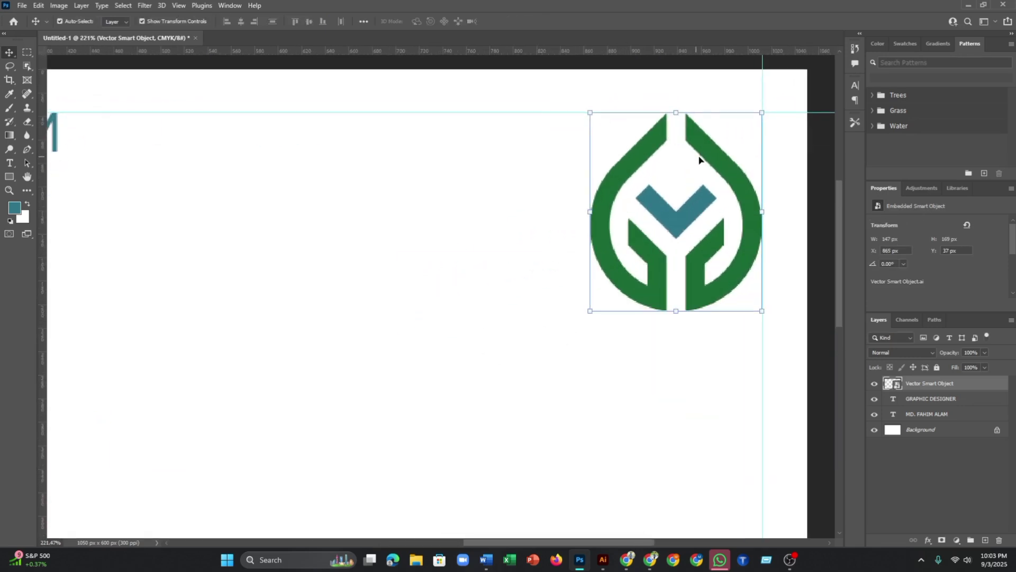
scroll(556, 272, up, 4)
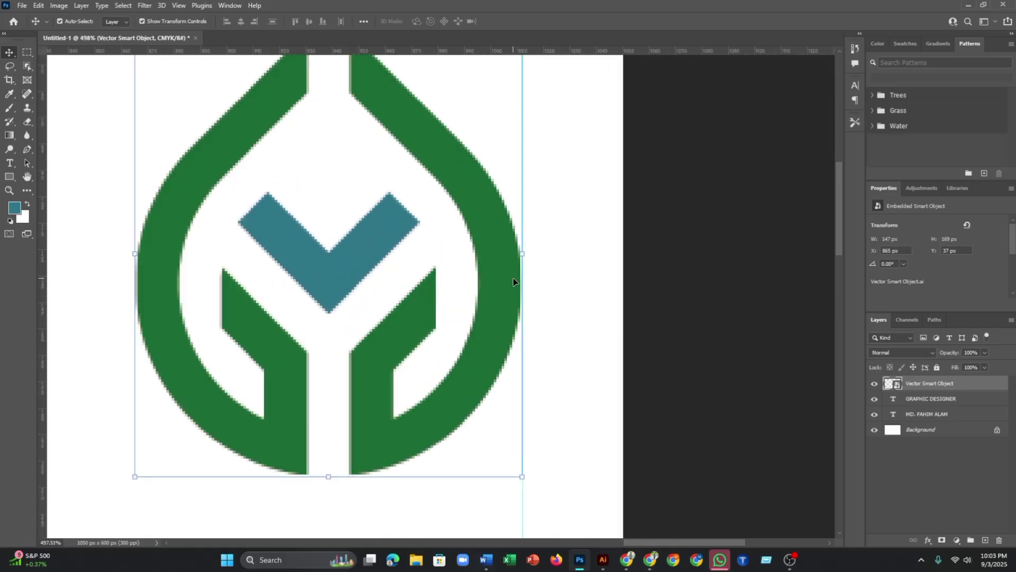
click(503, 258)
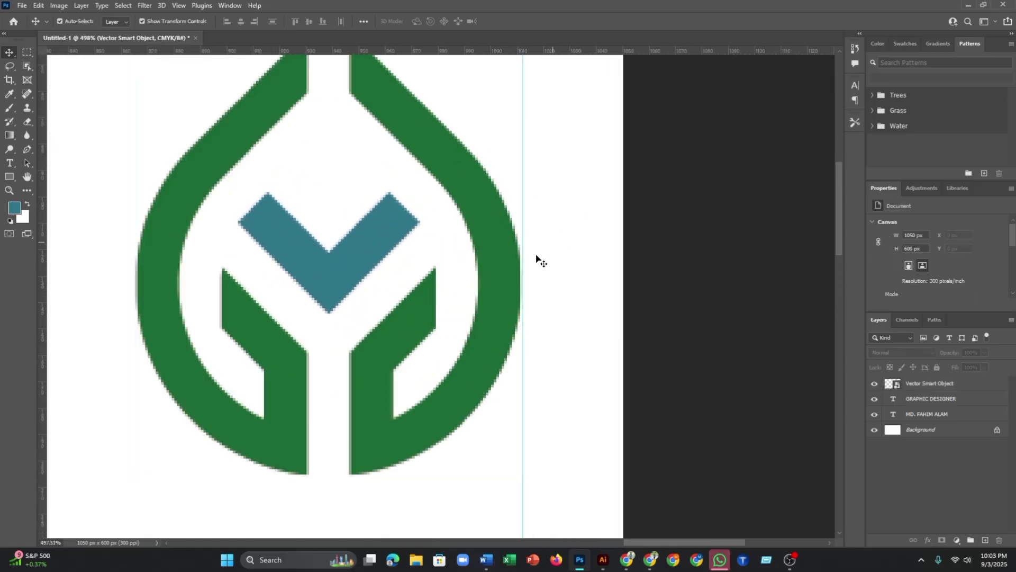
drag(497, 255, 491, 259)
scroll(498, 245, up, 3)
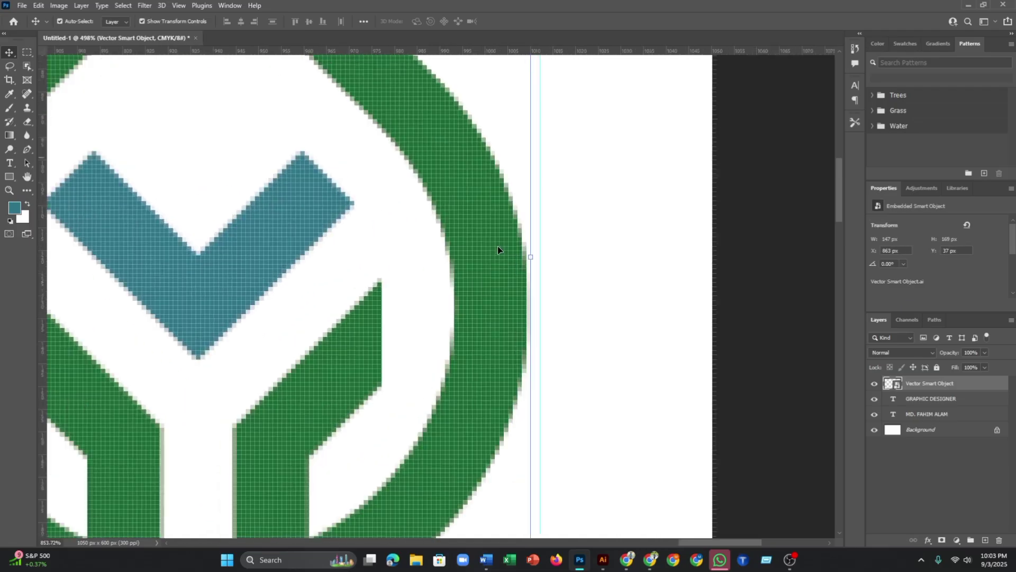
scroll(484, 236, down, 4)
drag(451, 165, 521, 373)
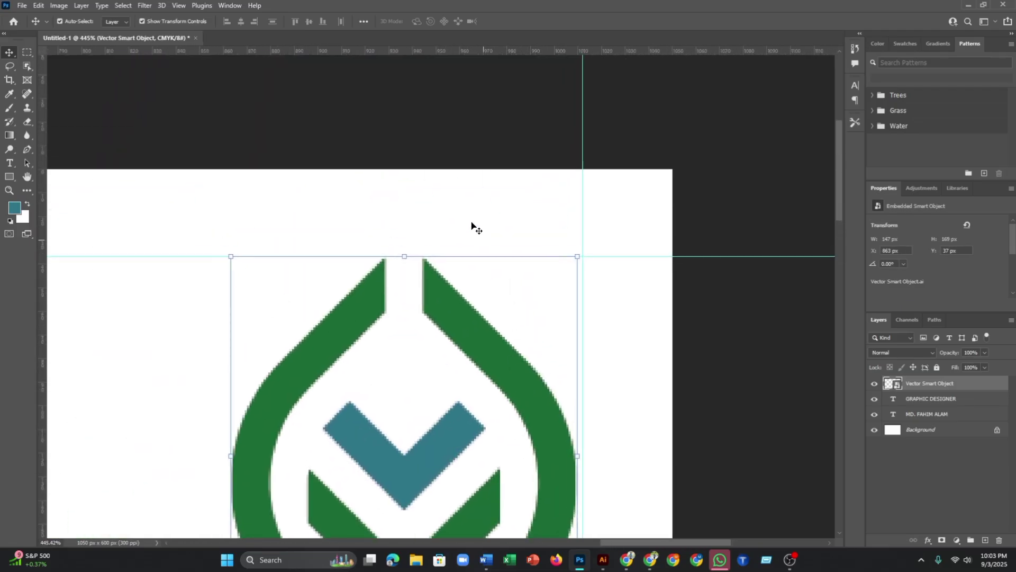
click(472, 228)
scroll(470, 313, up, 2)
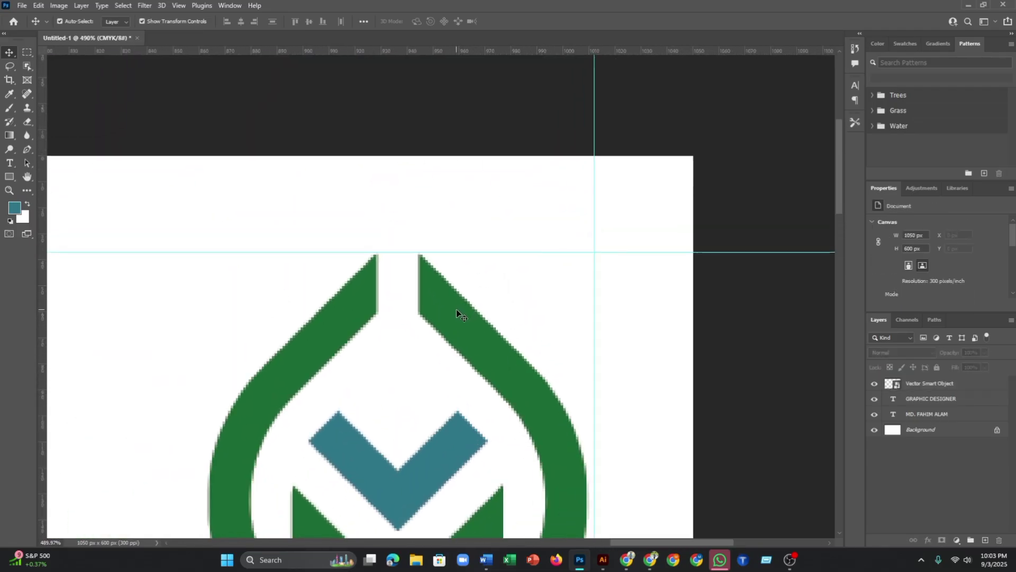
click(457, 311)
scroll(454, 315, down, 5)
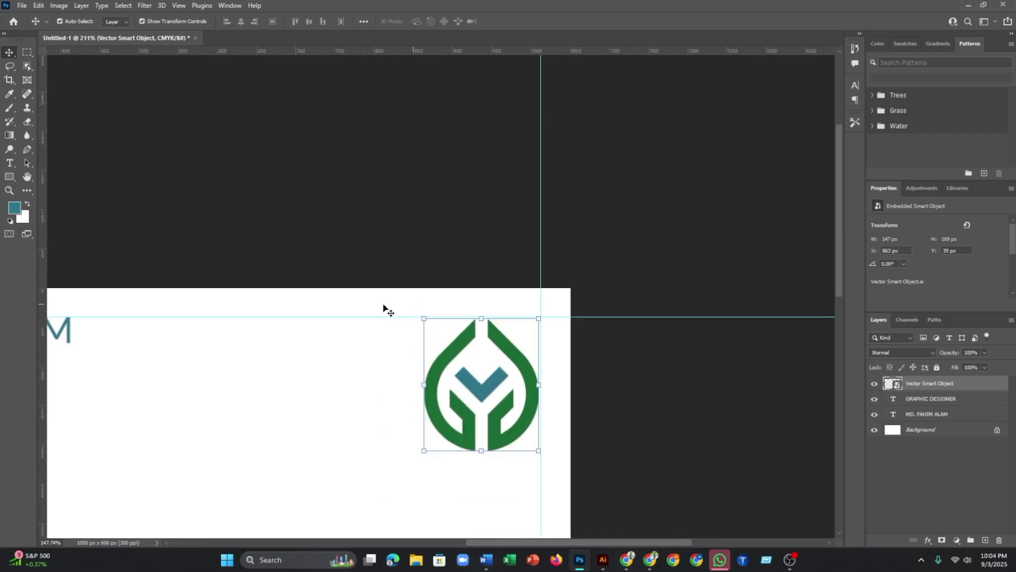
scroll(388, 311, down, 6)
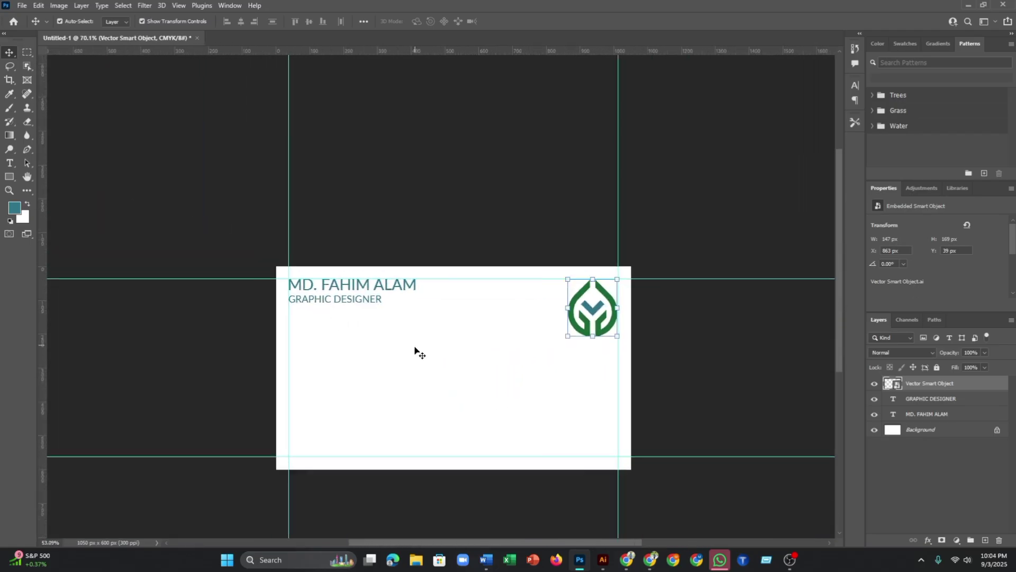
scroll(403, 359, up, 1)
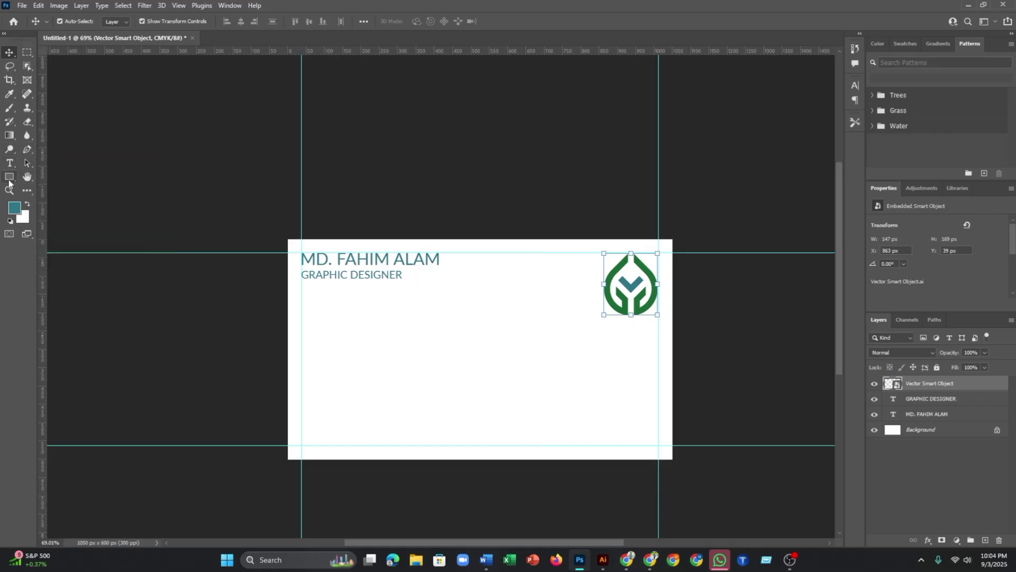
- Draw a rectangle starting from the card's top-left corner with the Rectangle Tool
right_click(9, 177)
click(58, 179)
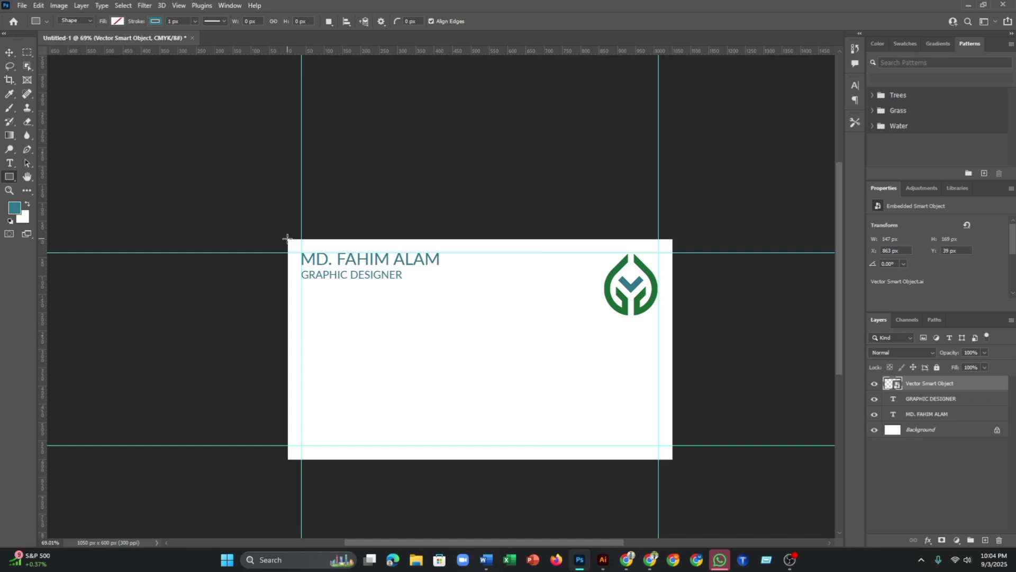
scroll(286, 238, up, 3)
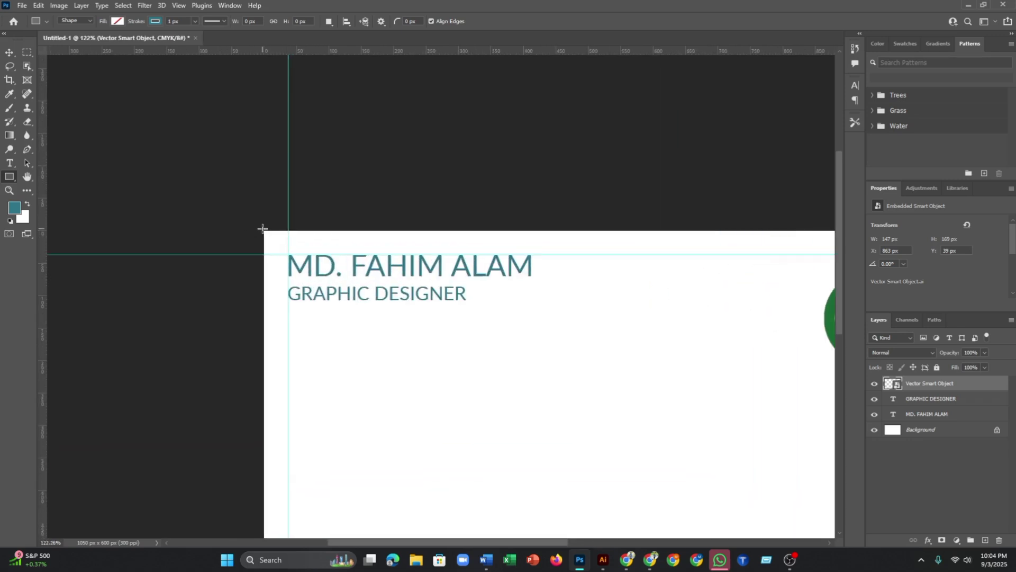
drag(263, 230, 779, 392)
scroll(658, 252, down, 3)
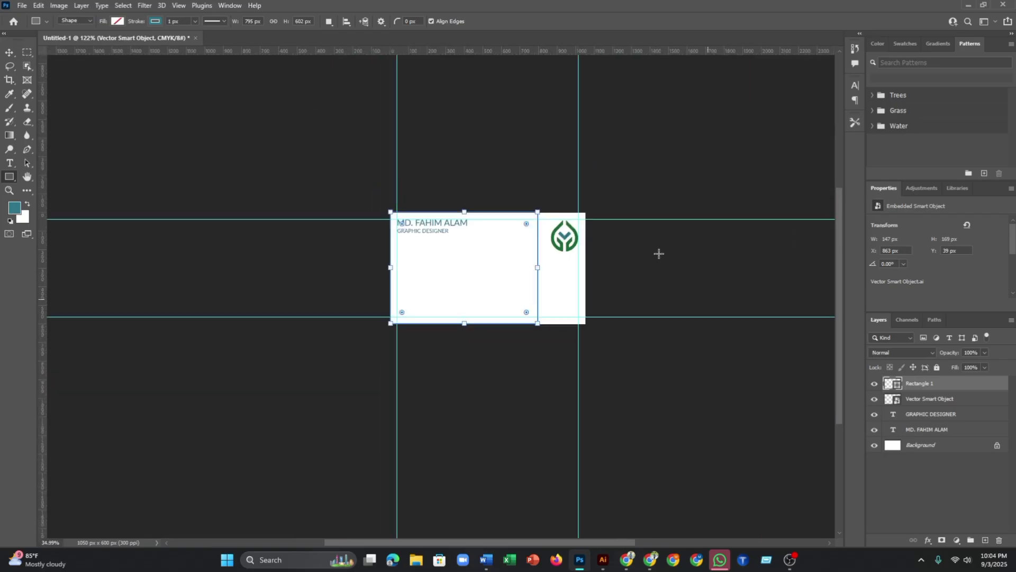
scroll(507, 199, up, 2)
scroll(507, 199, up, 2)
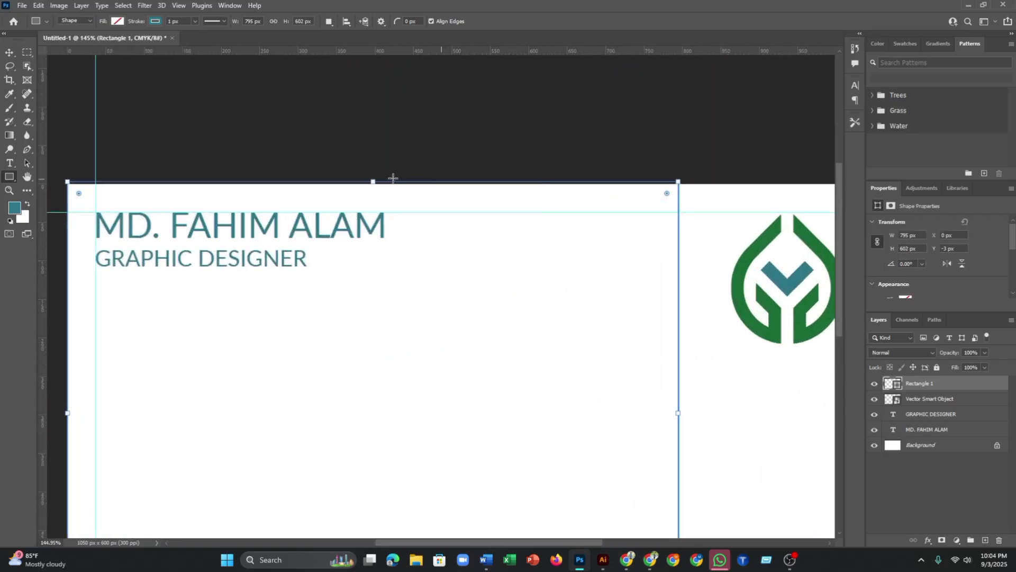
scroll(392, 178, down, 1)
- Align the rectangle's top to the card edge and narrow it to 560 × 599 px
drag(369, 182, 369, 184)
scroll(337, 238, down, 1)
scroll(338, 239, down, 2)
scroll(175, 331, up, 2)
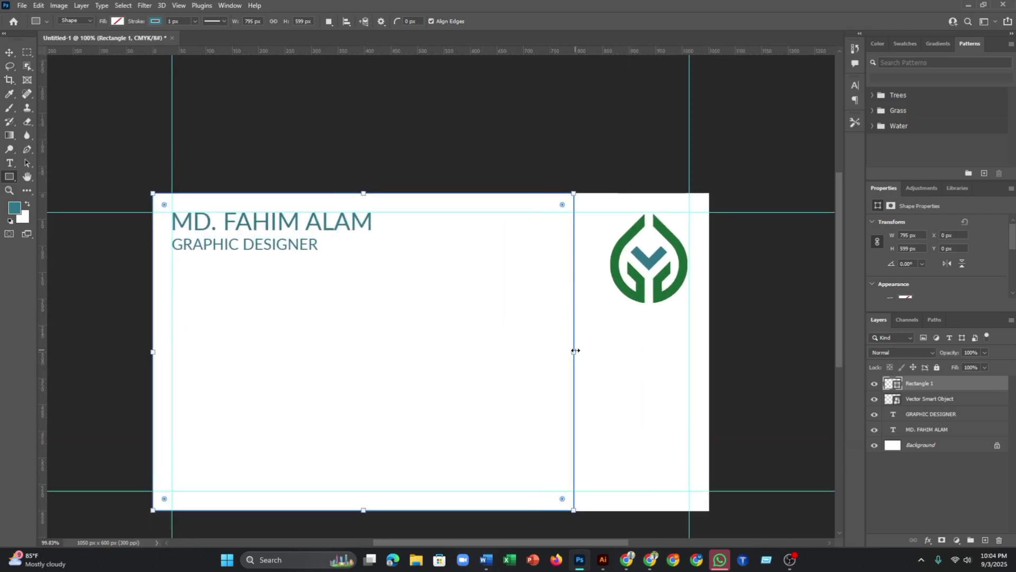
drag(558, 356, 449, 356)
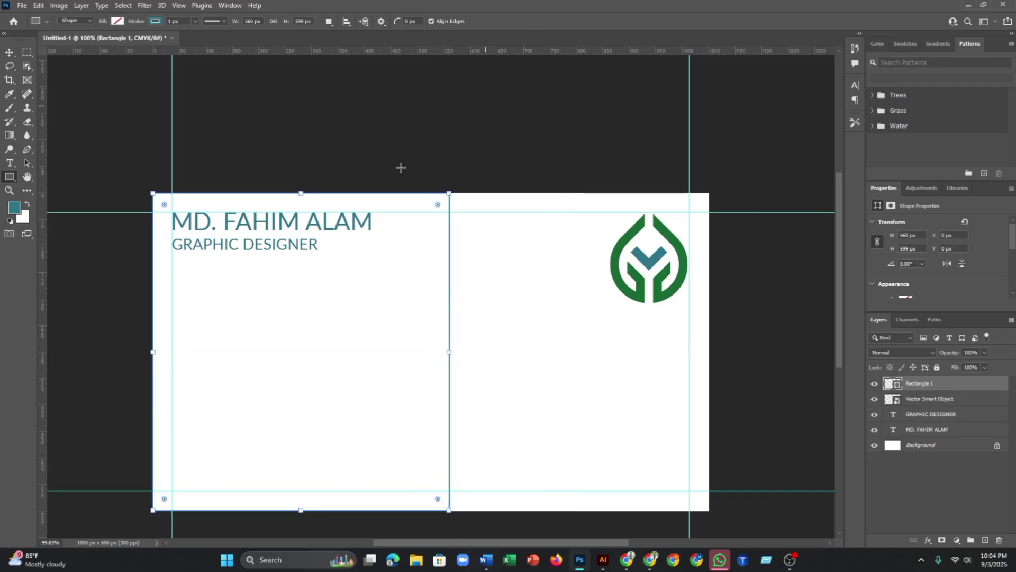
key(v)
click(473, 172)
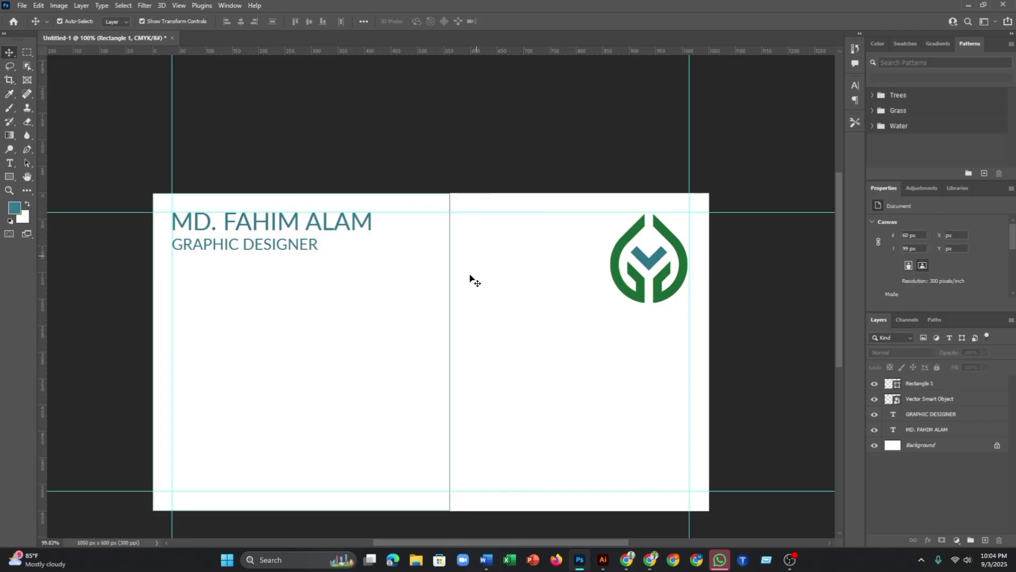
scroll(438, 347, down, 2)
scroll(461, 359, up, 2)
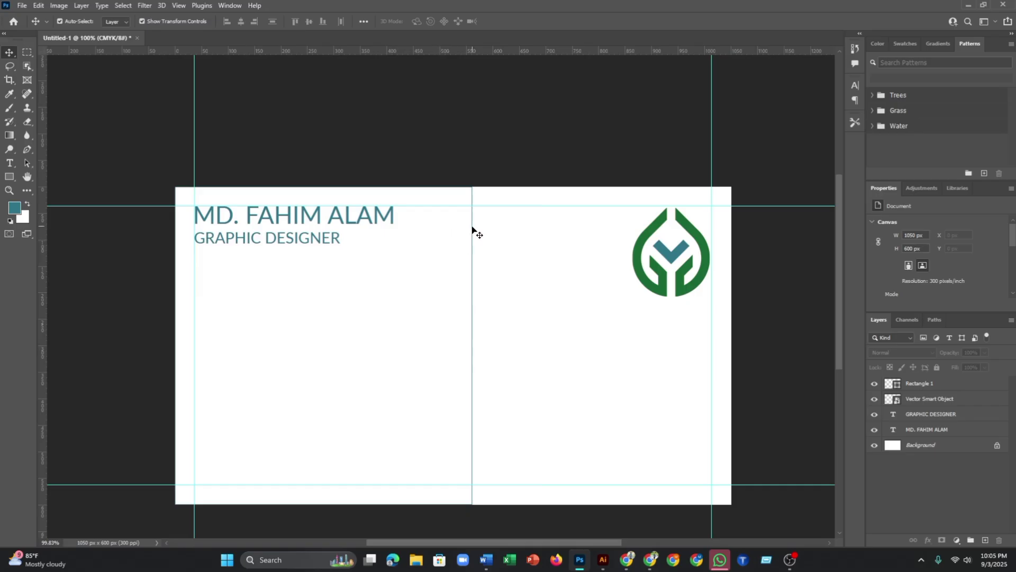
- Fill Rectangle 1 with teal #2F7687 sampled from the logo's chevron
click(913, 390)
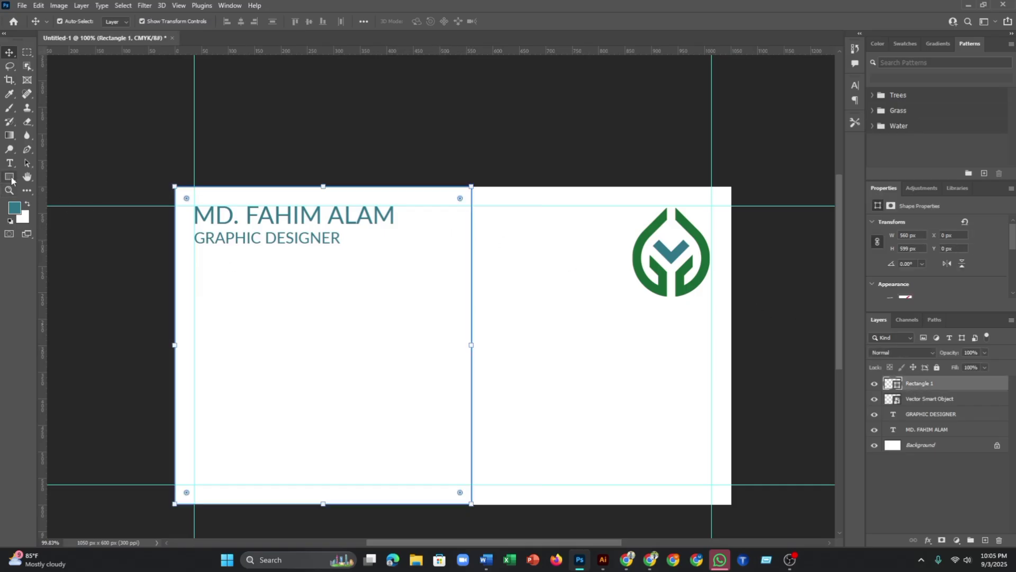
click(9, 176)
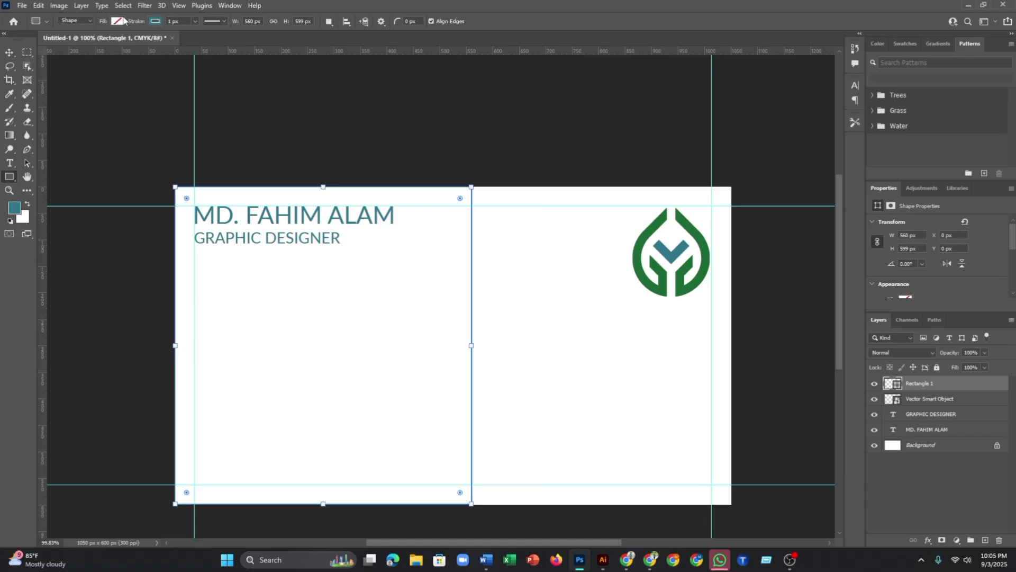
click(117, 21)
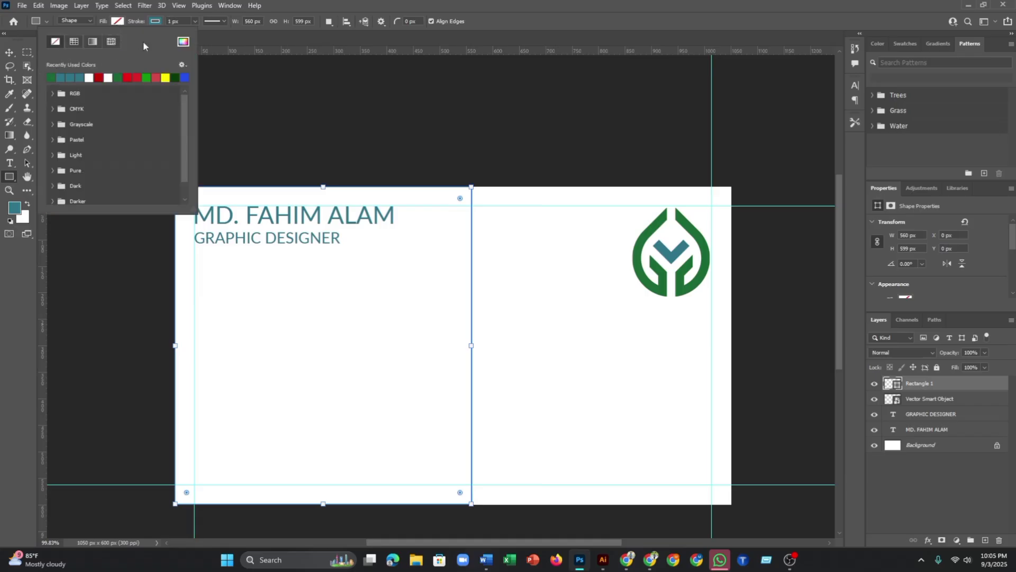
click(183, 42)
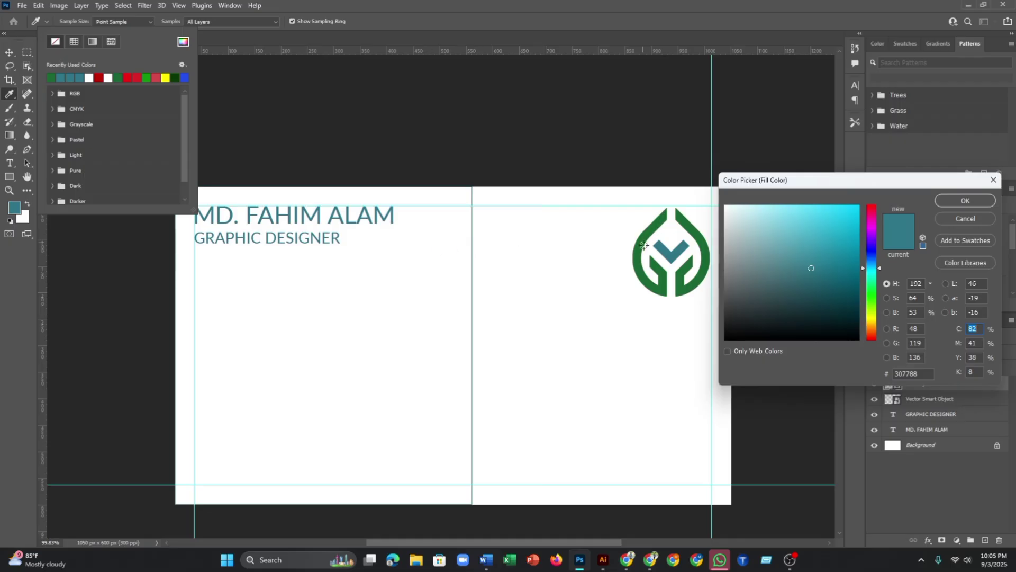
click(665, 252)
scroll(154, 32, up, 5)
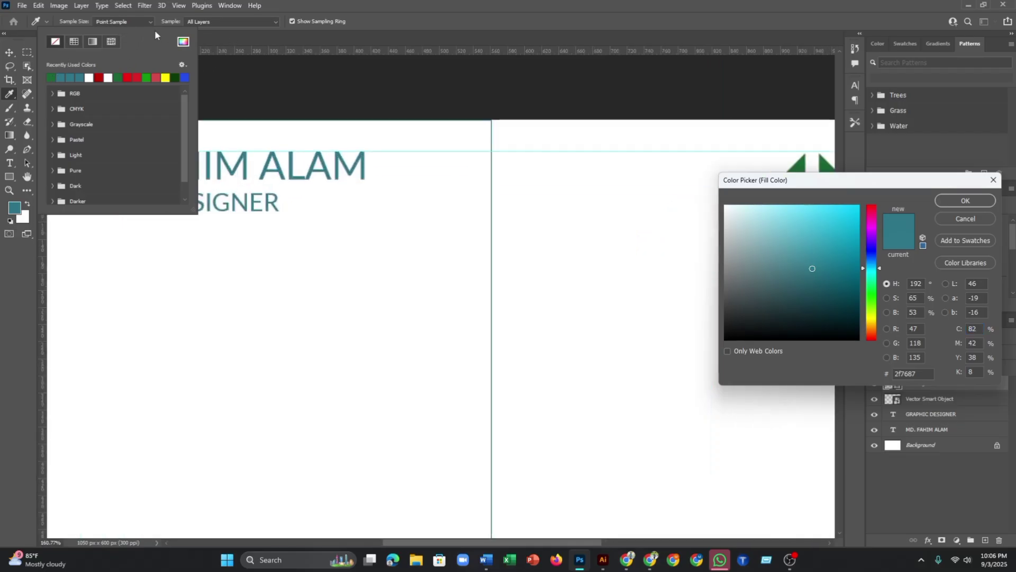
scroll(159, 33, down, 4)
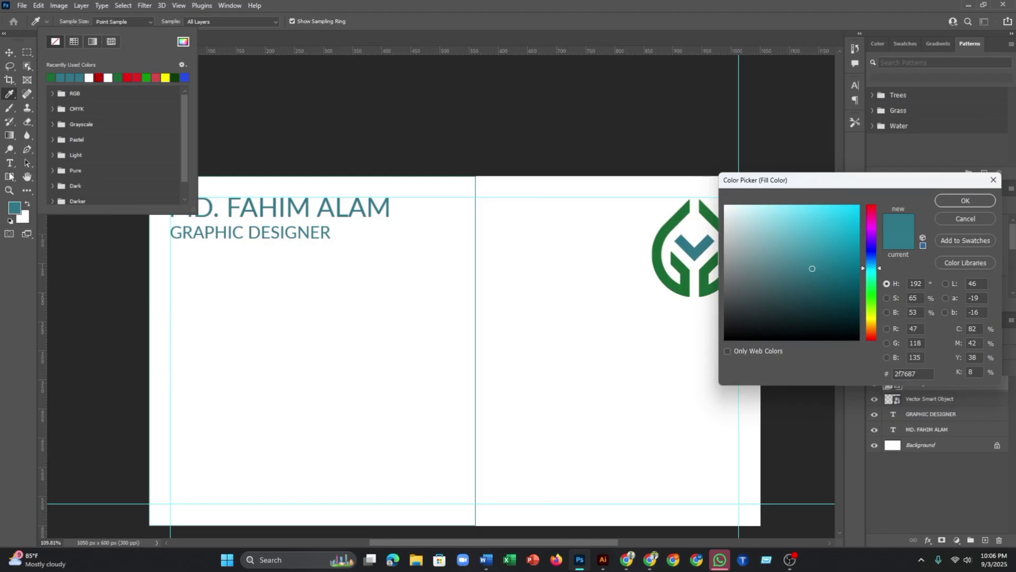
key(Tab)
click(966, 218)
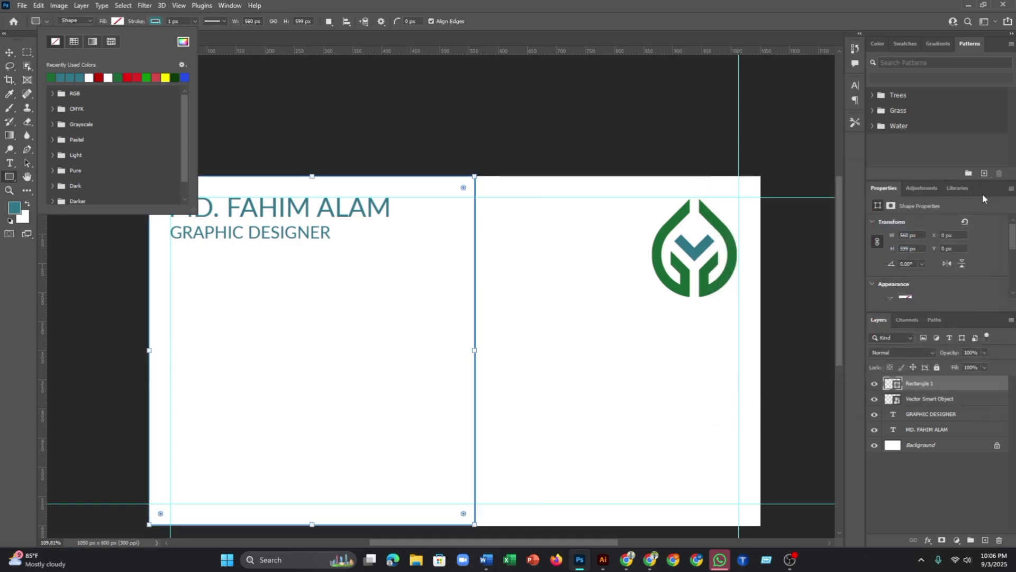
click(207, 31)
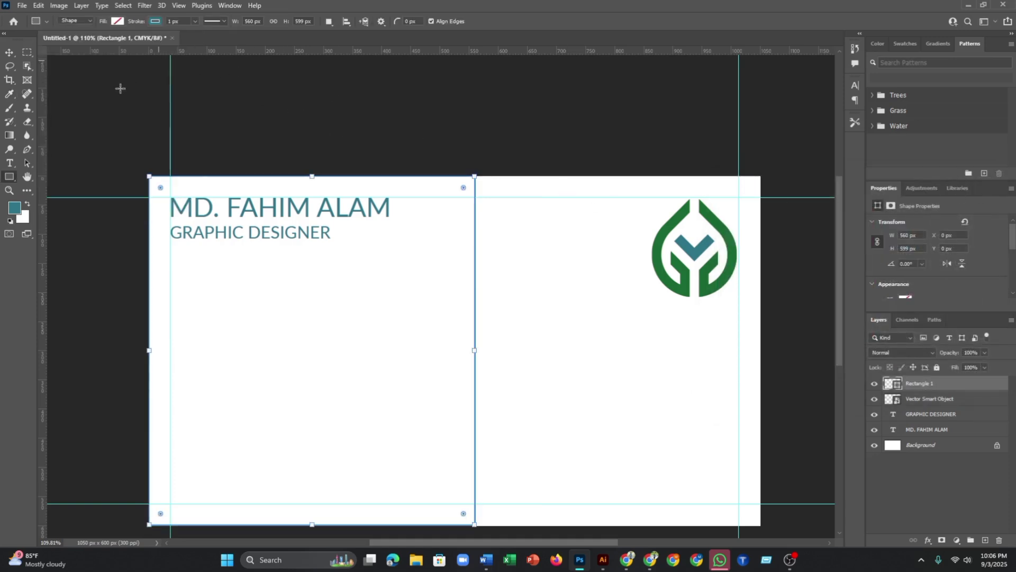
click(117, 22)
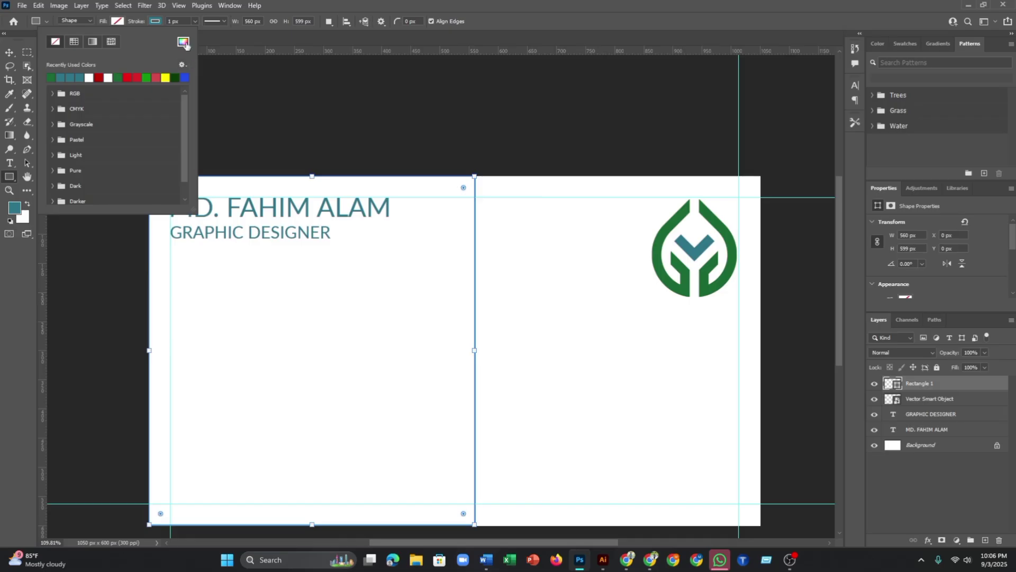
click(183, 42)
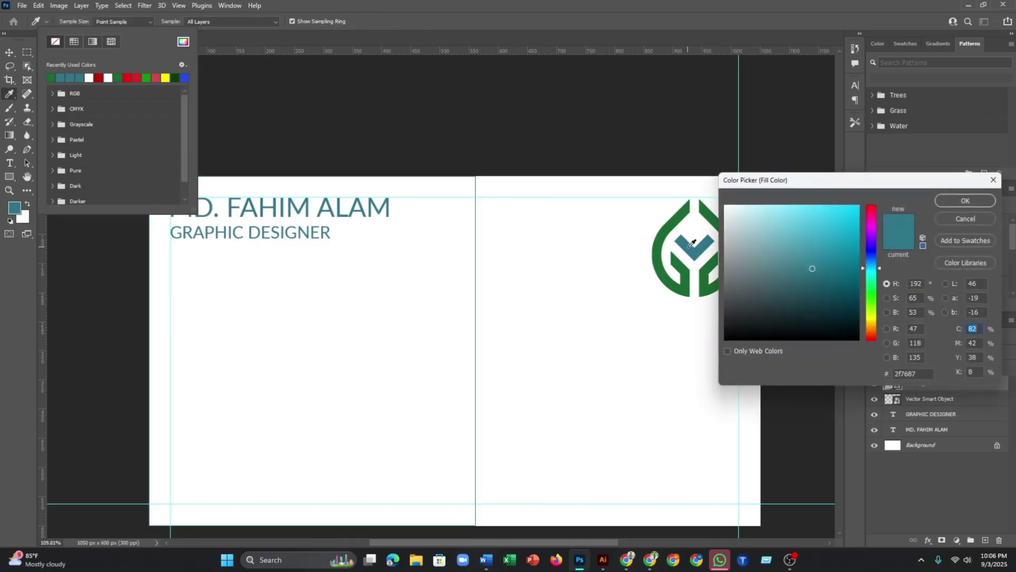
click(966, 201)
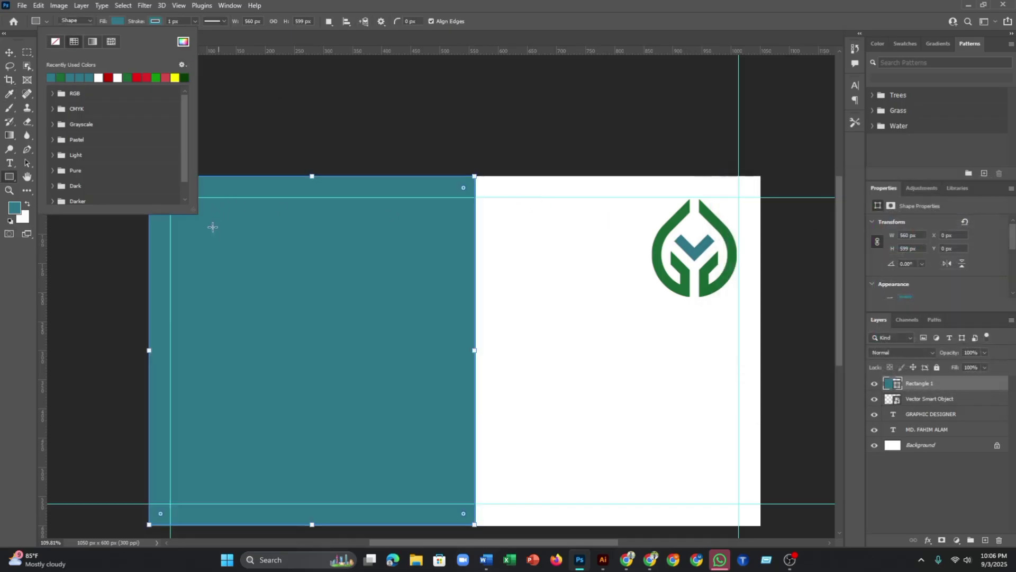
scroll(214, 231, down, 3)
scroll(217, 236, up, 2)
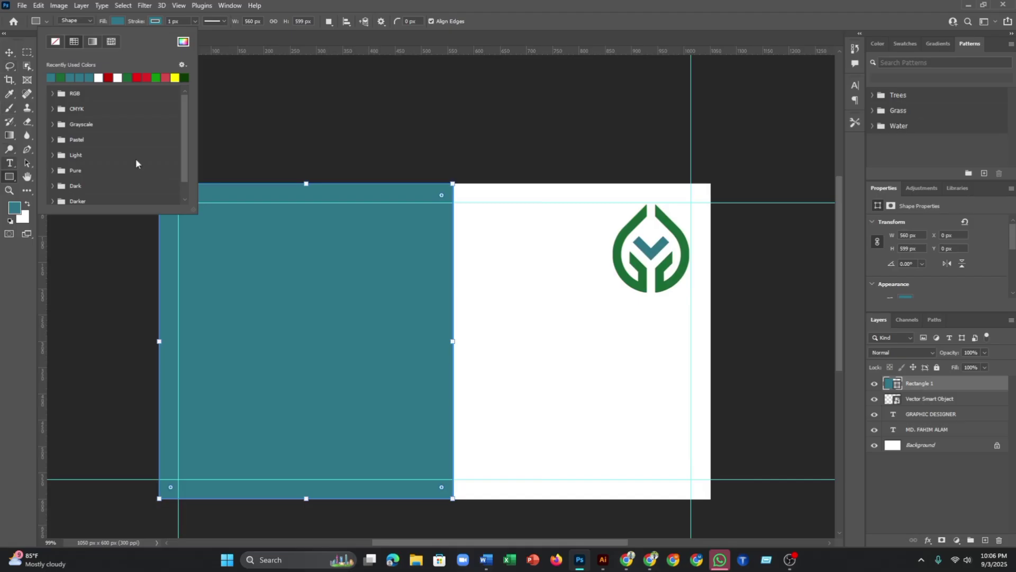
- Remove the rectangle's outline stroke
click(159, 22)
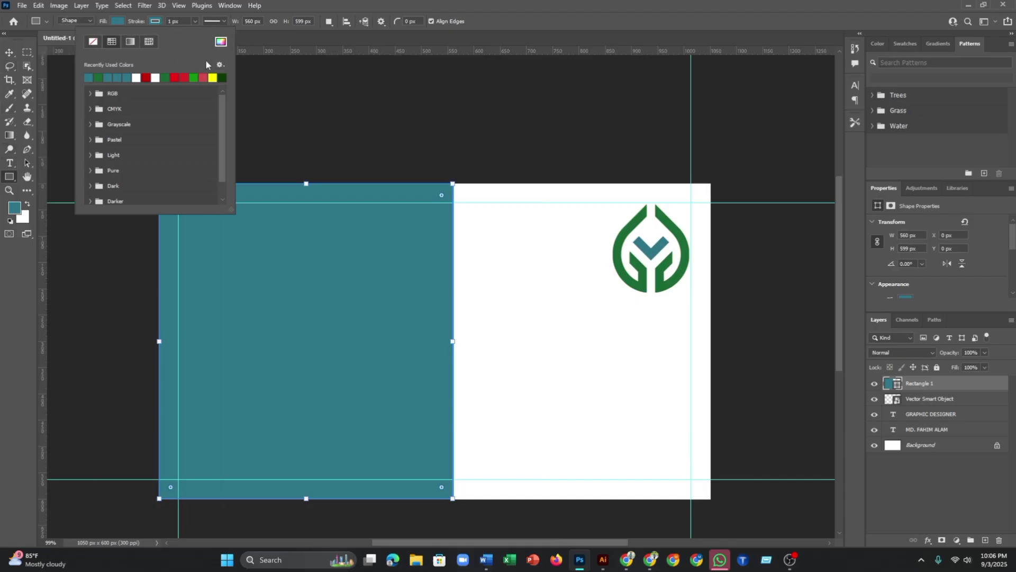
click(92, 43)
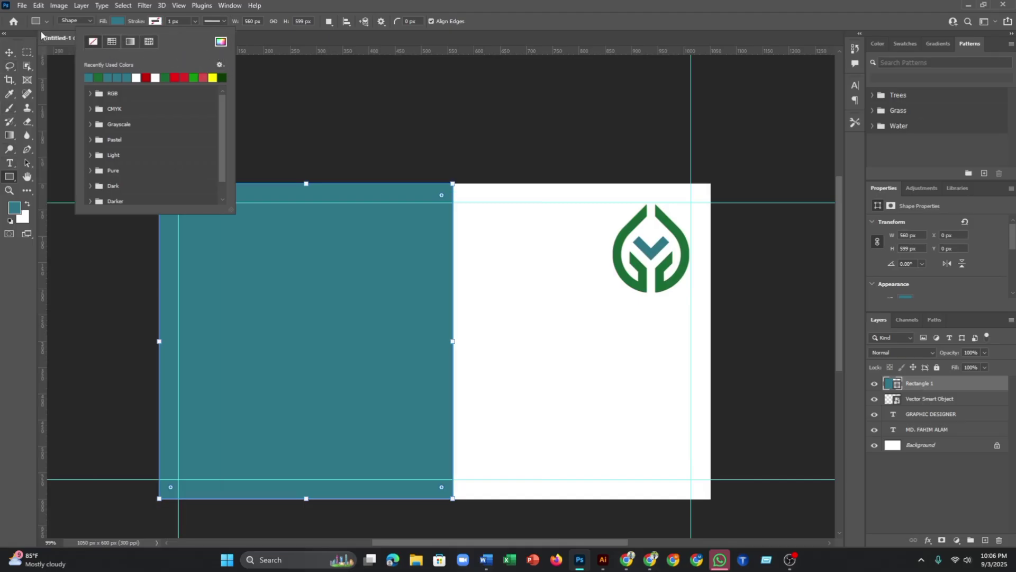
click(59, 30)
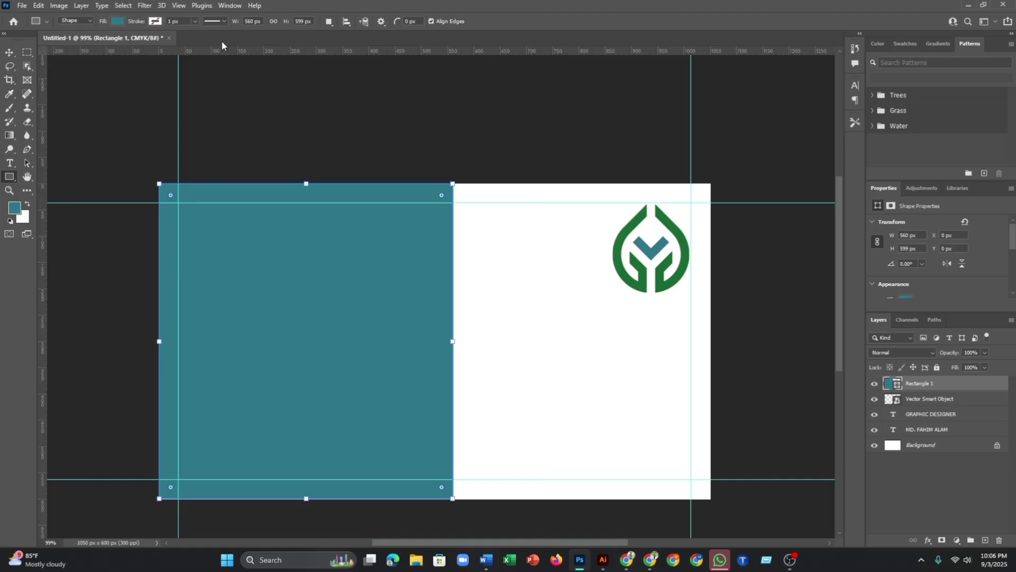
scroll(376, 200, down, 3)
- Move Rectangle 1 beneath the text layers and stretch it slightly taller to about 568 × 608 px
scroll(376, 217, up, 3)
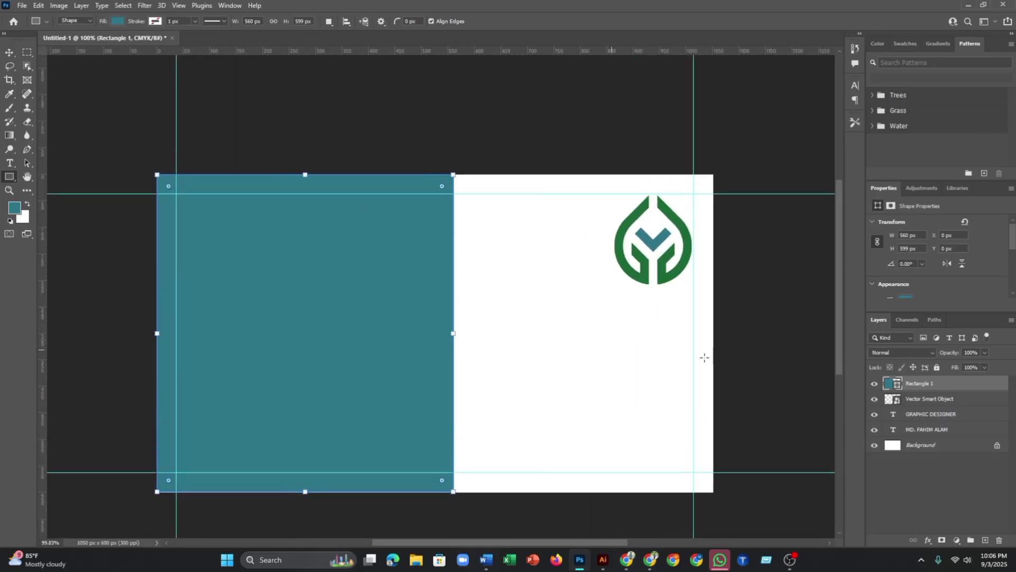
drag(926, 385, 926, 437)
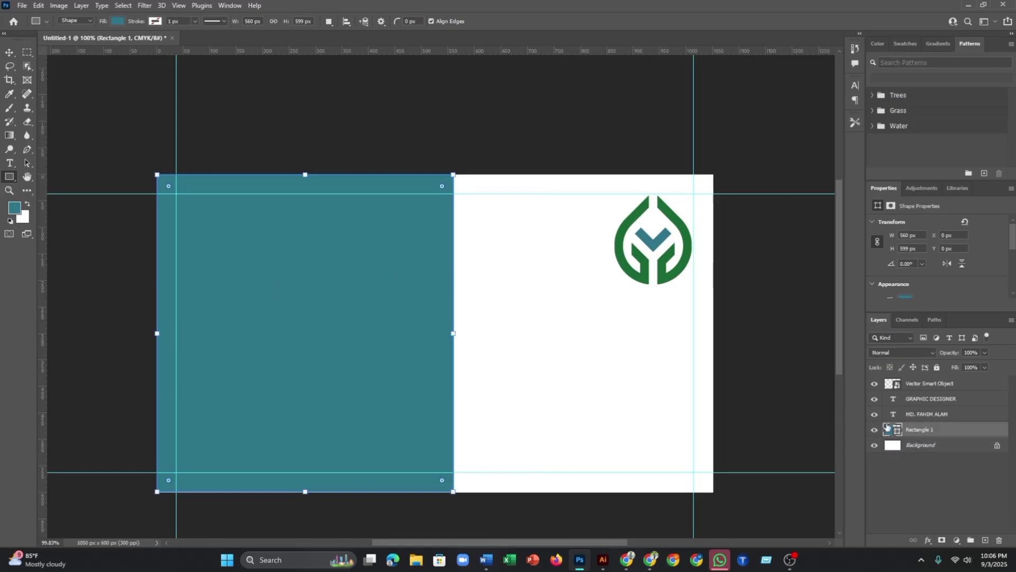
click(922, 414)
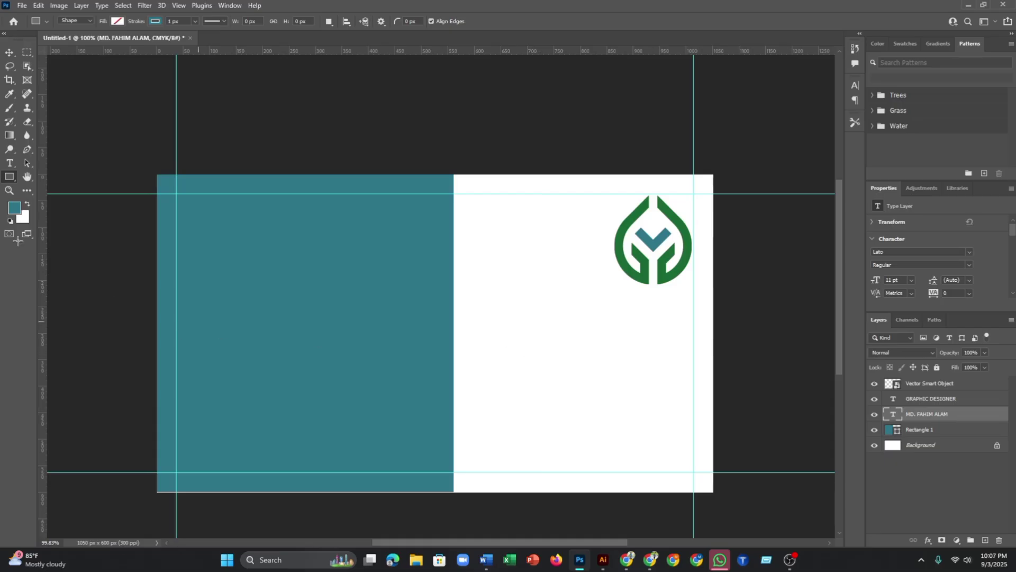
click(9, 52)
click(328, 316)
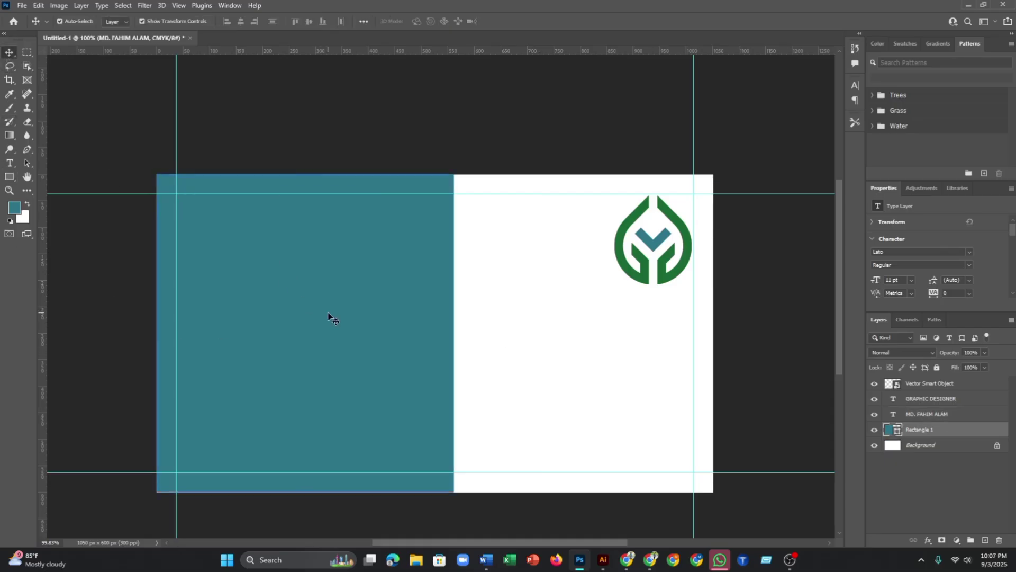
drag(305, 491, 305, 497)
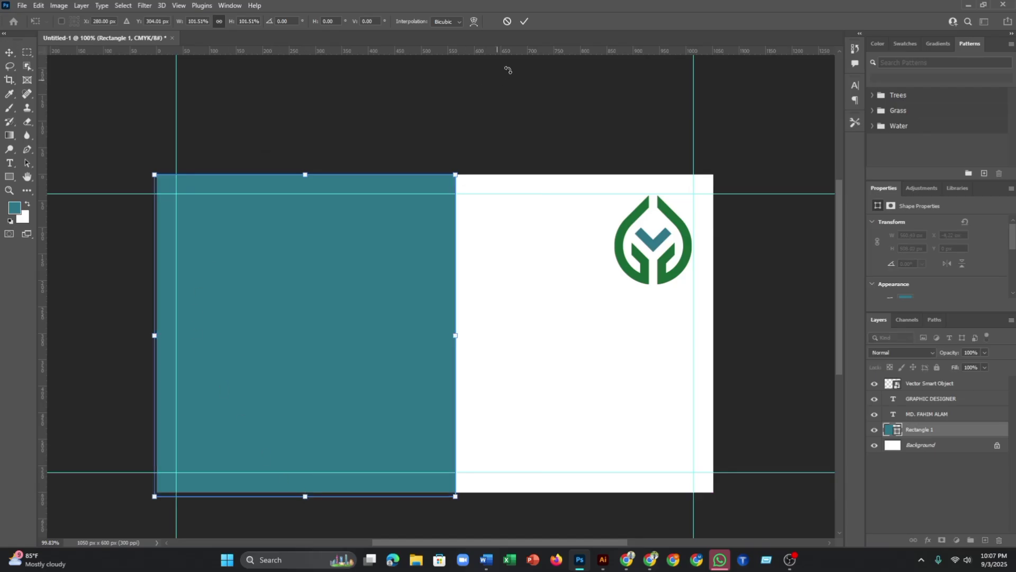
click(524, 22)
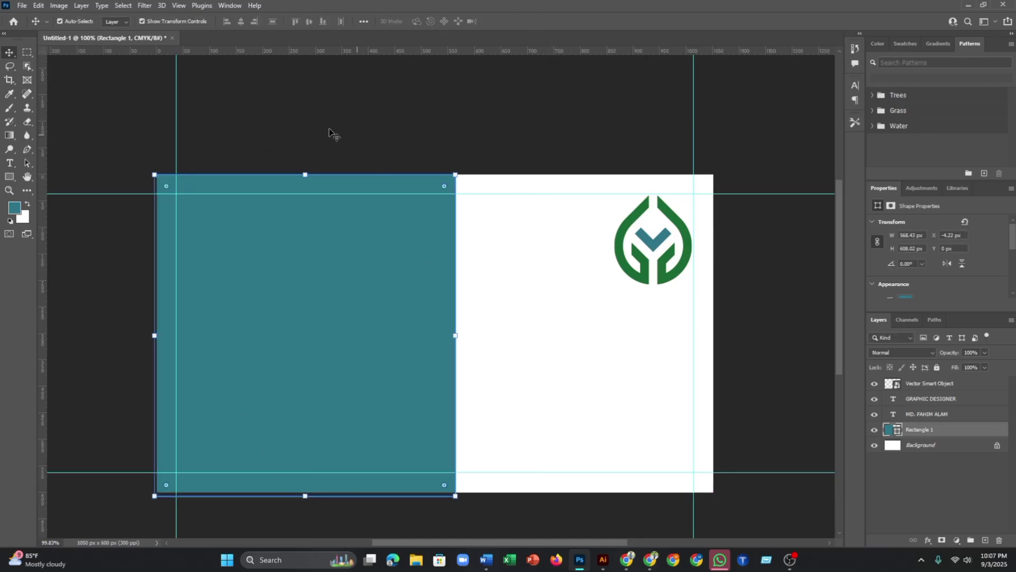
click(909, 414)
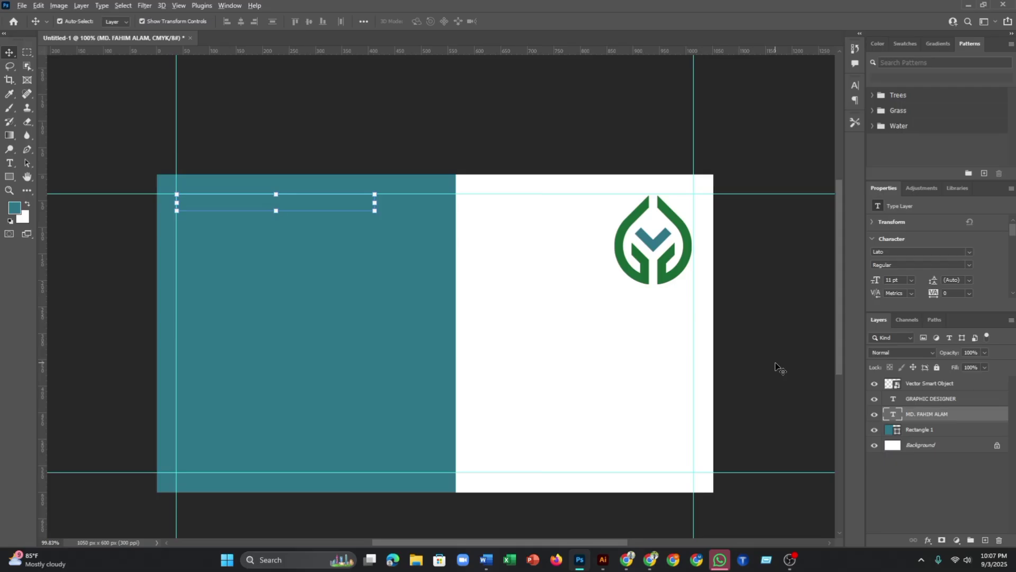
- Undo the last change and confirm the name and GRAPHIC DESIGNER layers show white on teal
key(ctrl+z)
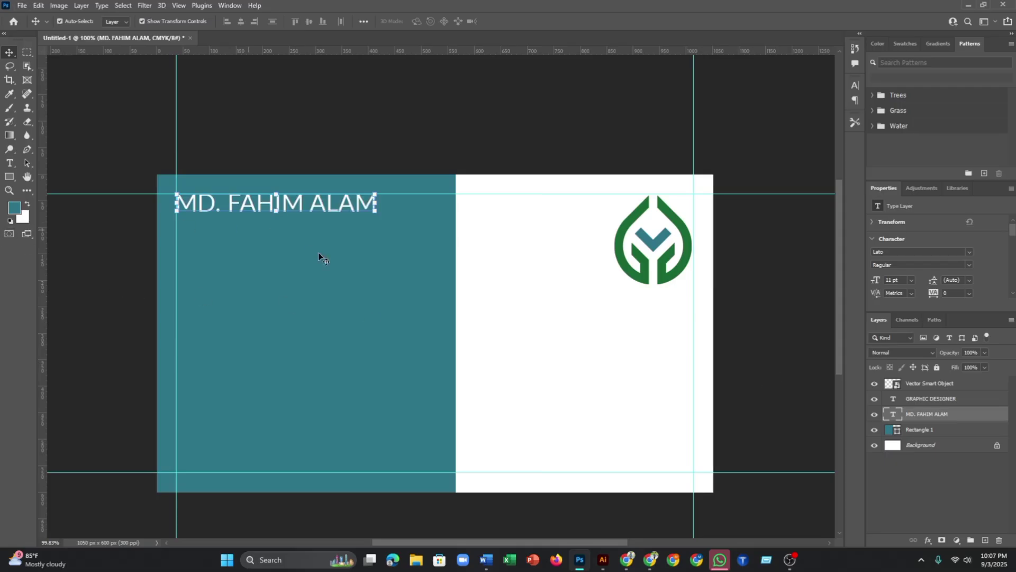
click(297, 132)
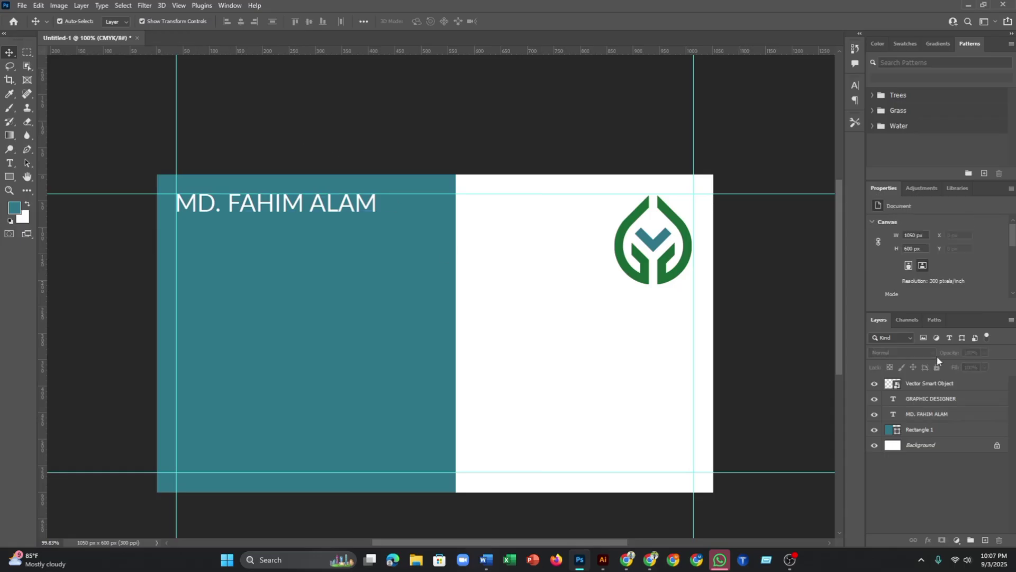
click(916, 414)
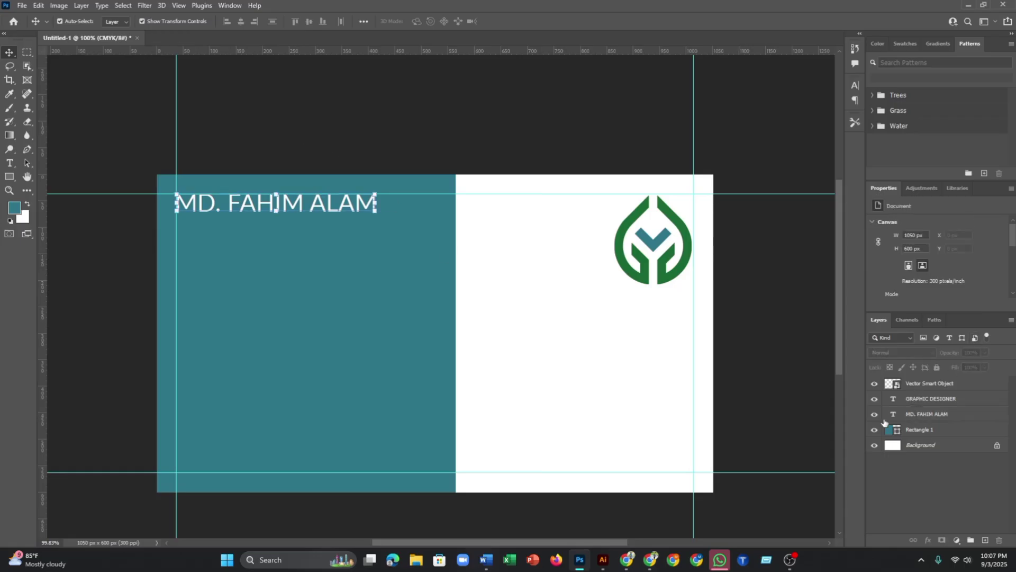
click(913, 399)
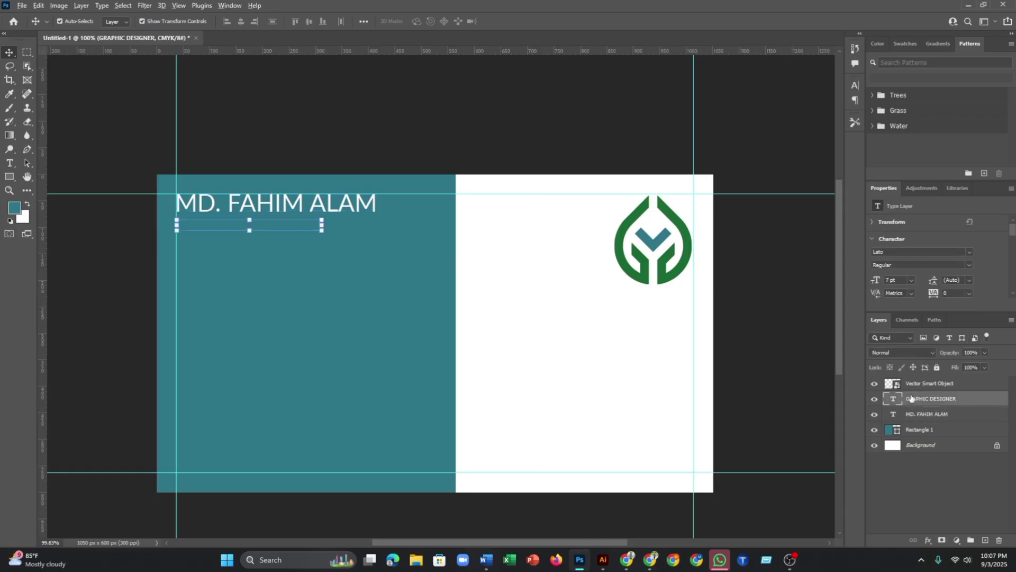
click(495, 100)
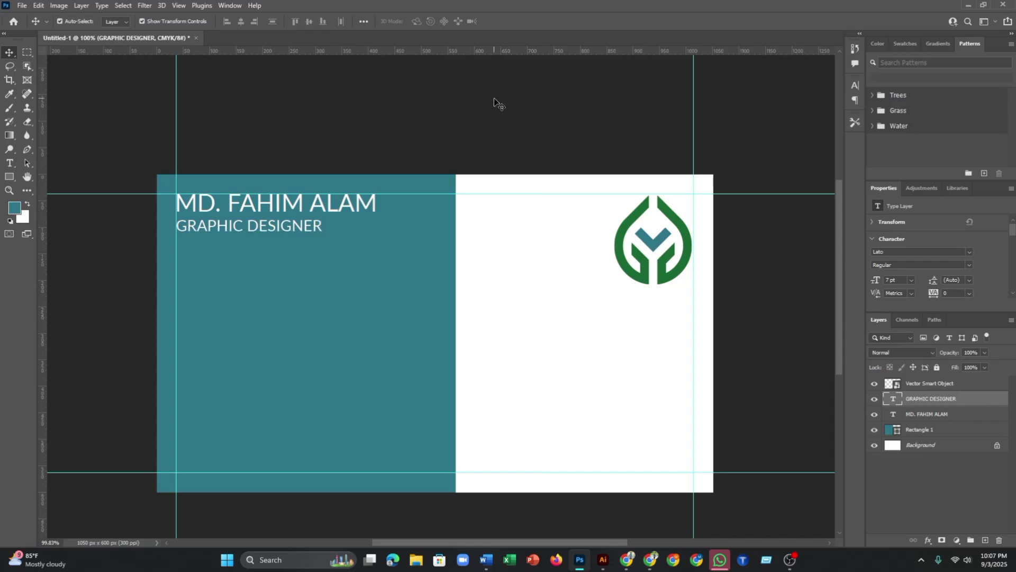
scroll(529, 154, down, 4)
scroll(582, 222, up, 4)
scroll(597, 233, up, 2)
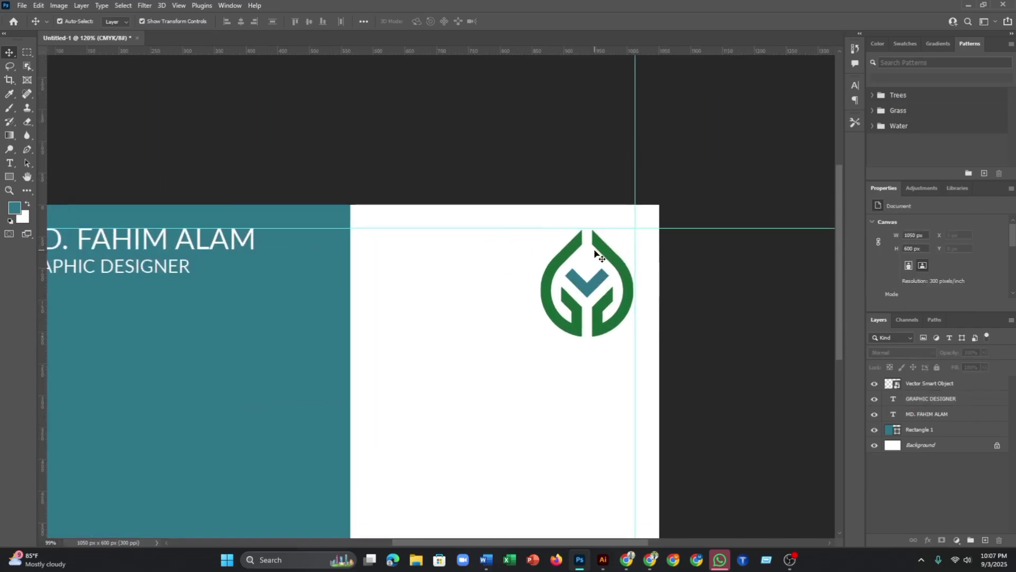
scroll(592, 254, down, 3)
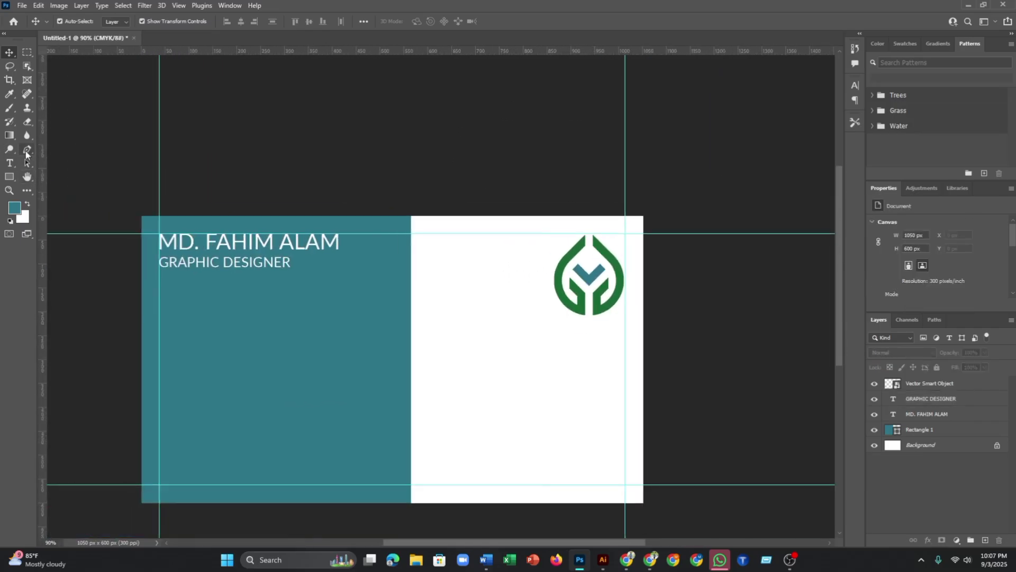
click(27, 149)
- Set the Pen tool to Shape mode for drawing the edge tab
click(92, 23)
click(62, 28)
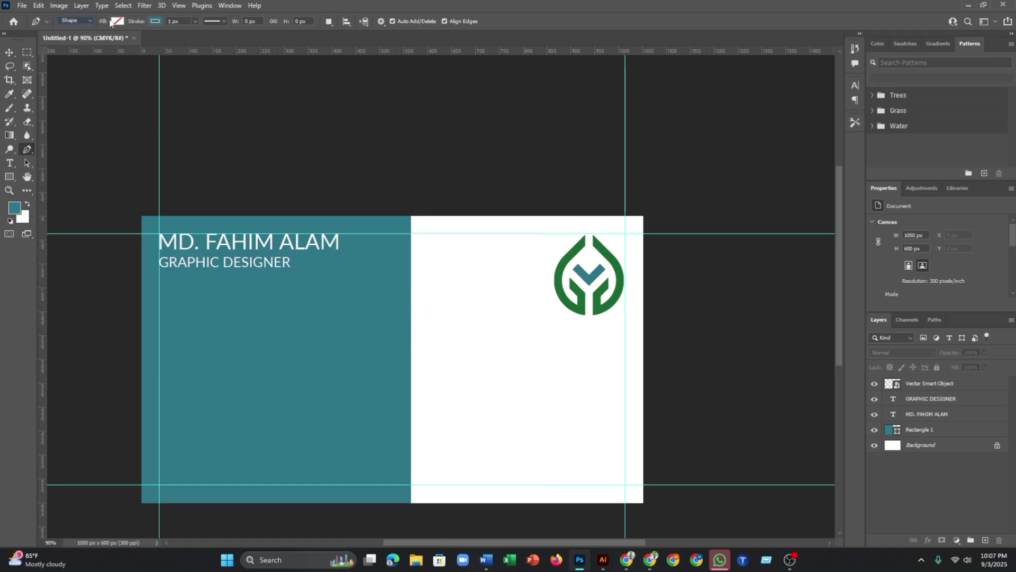
click(9, 52)
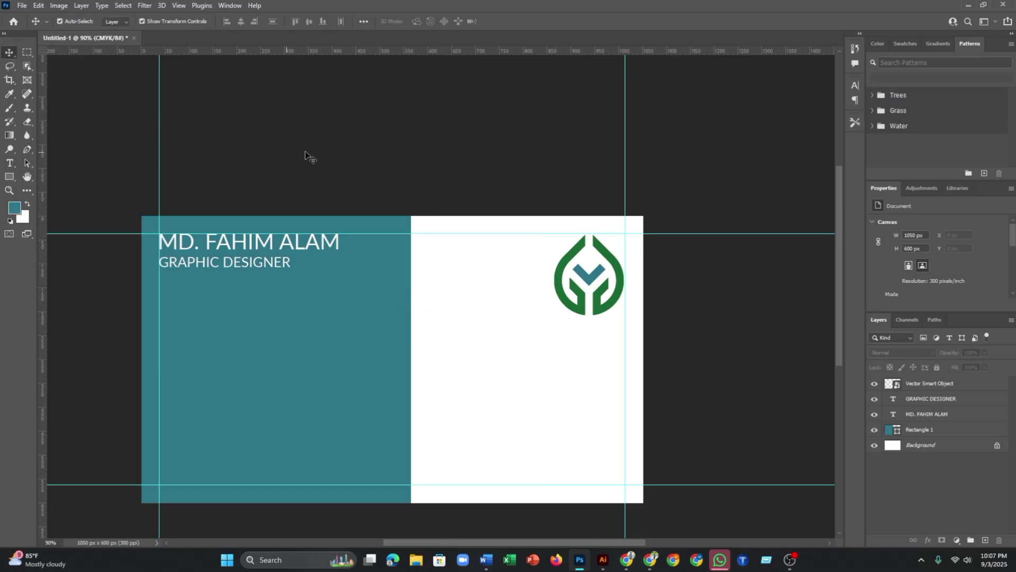
scroll(418, 273, up, 3)
scroll(413, 286, down, 2)
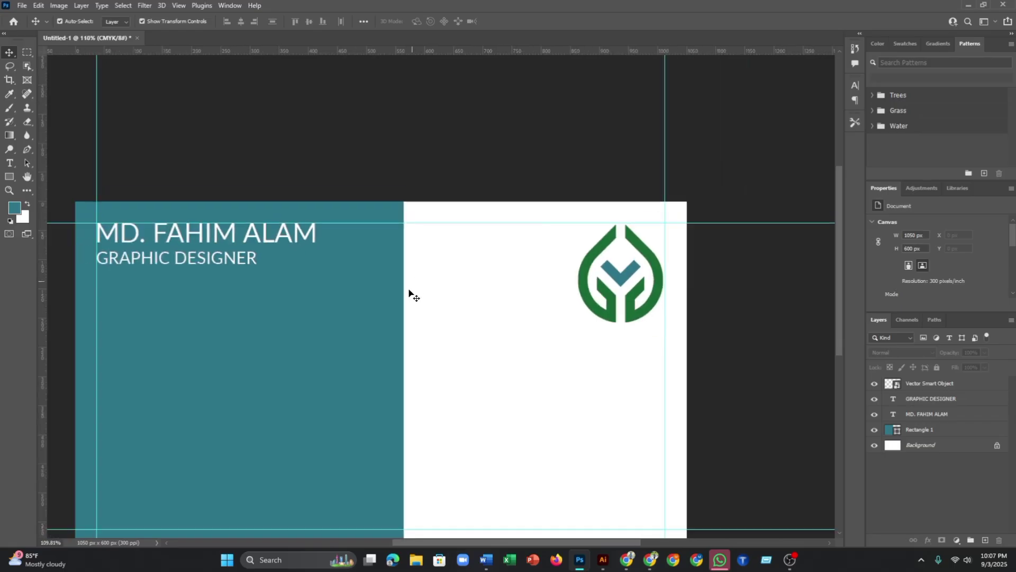
scroll(397, 286, up, 4)
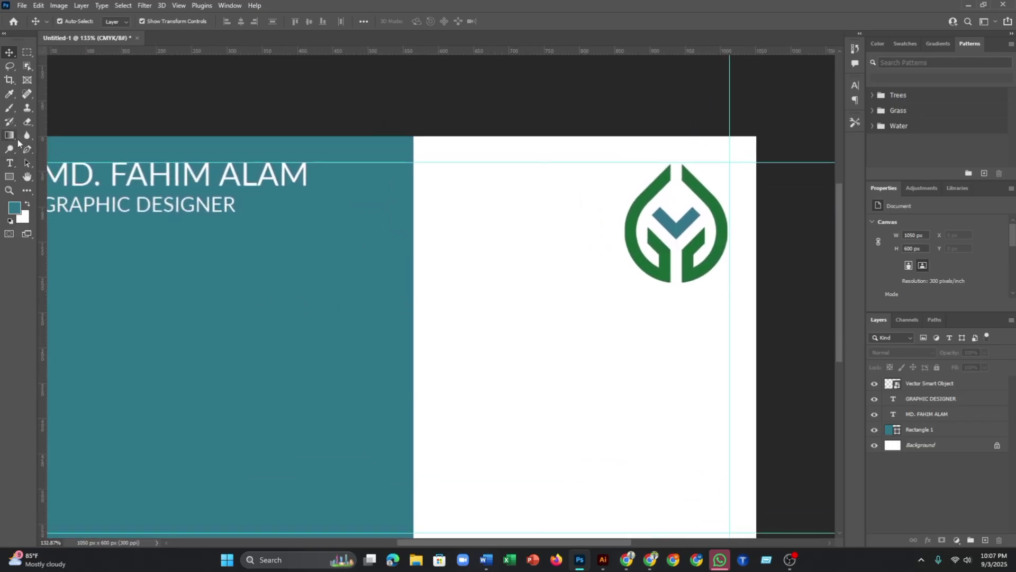
click(27, 151)
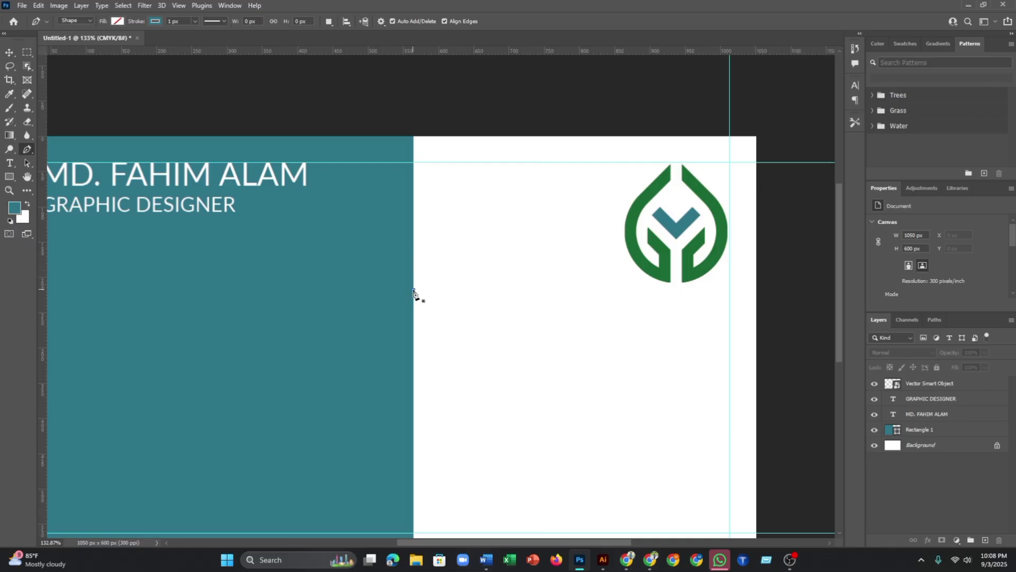
- Trace a closed angled tab outline along the teal panel's right edge, then zoom out
click(414, 290)
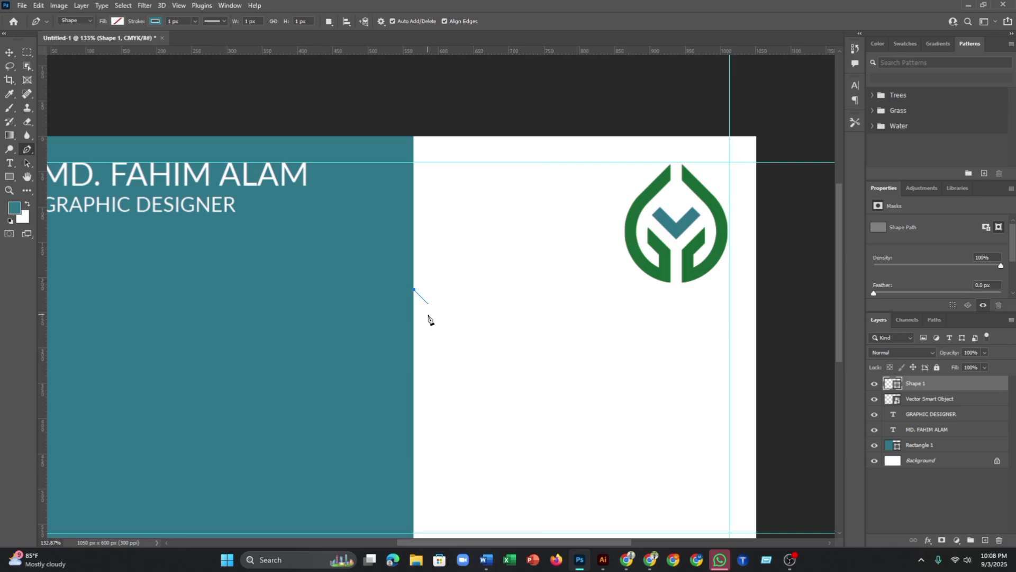
click(429, 305)
shift+click(422, 447)
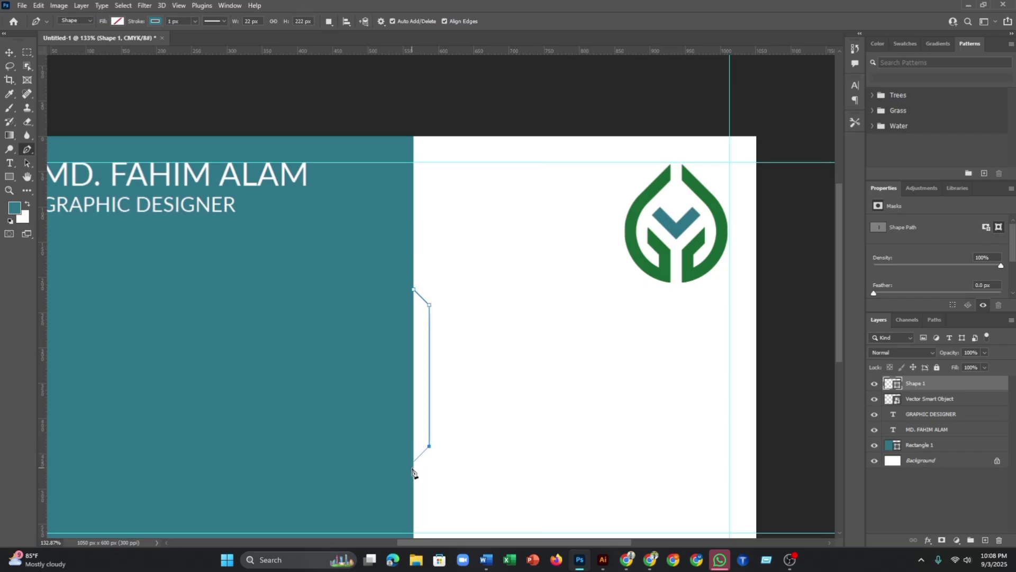
shift+click(414, 468)
click(413, 291)
scroll(493, 339, down, 2)
scroll(116, 229, up, 2)
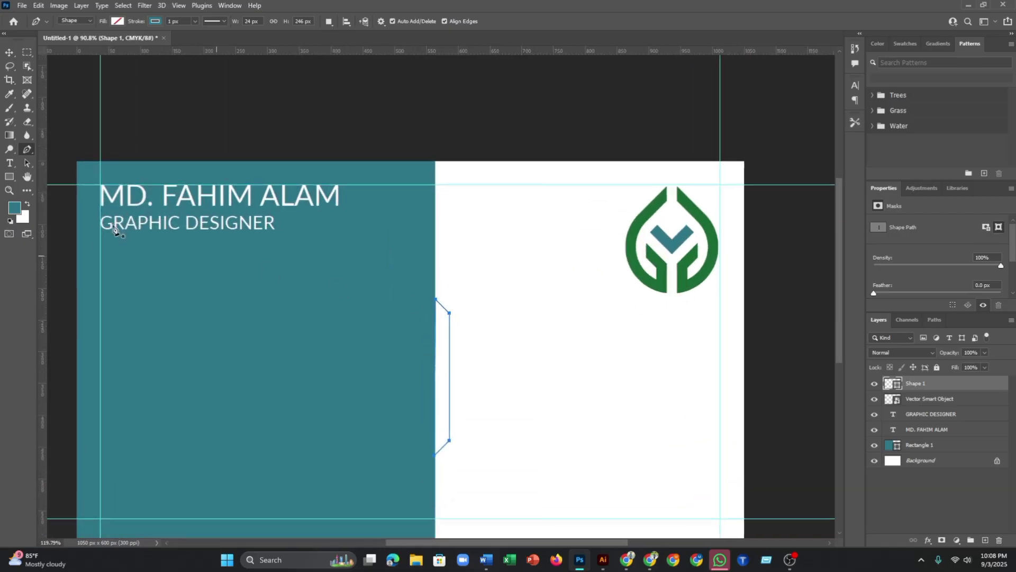
key(ctrl+minus)
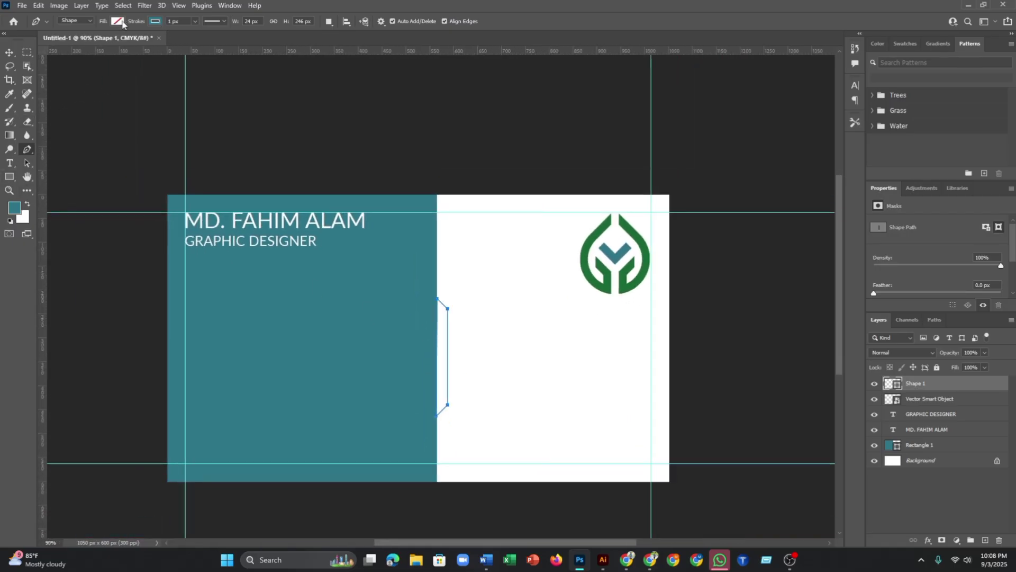
- Fill the tab with the logo's green, #1A6935, sampled in the Color Picker
click(117, 22)
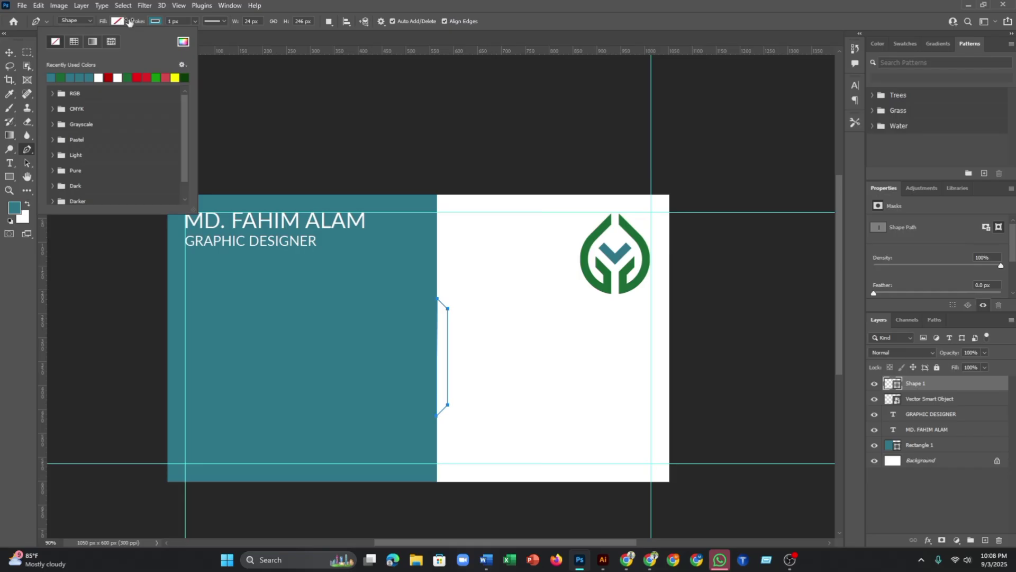
click(183, 42)
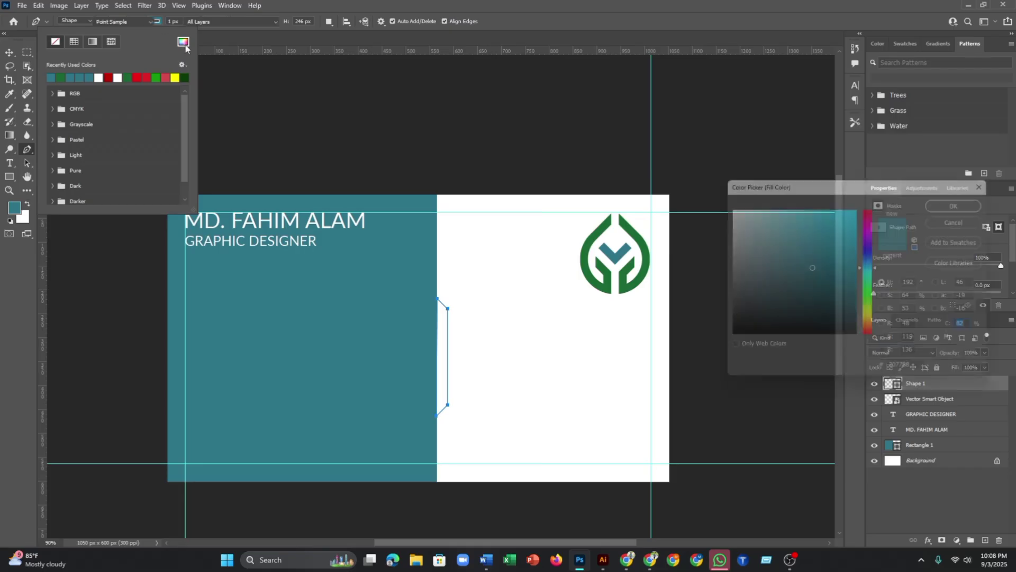
click(605, 226)
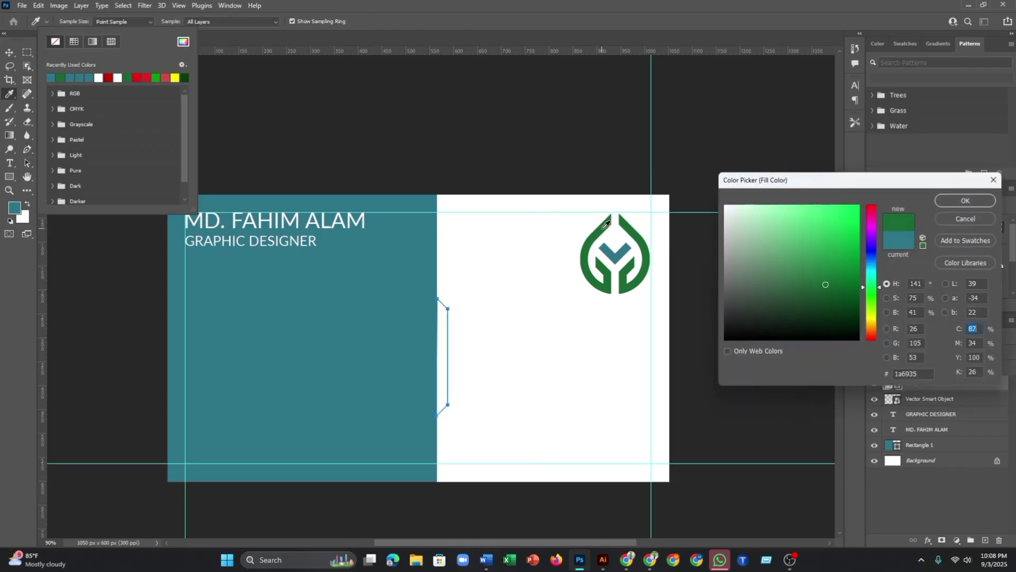
click(963, 204)
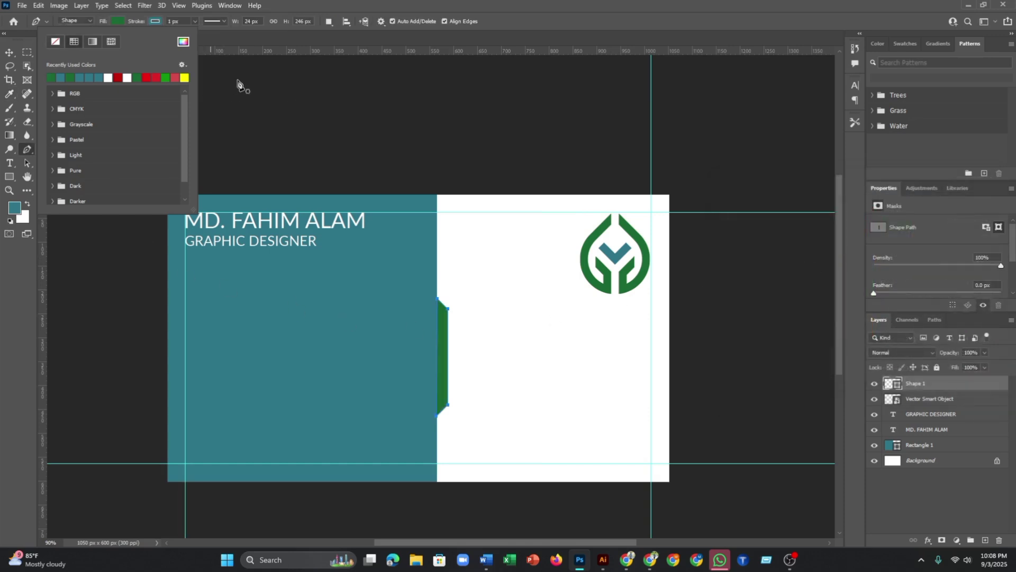
- Set the tab's stroke to No Color
click(160, 20)
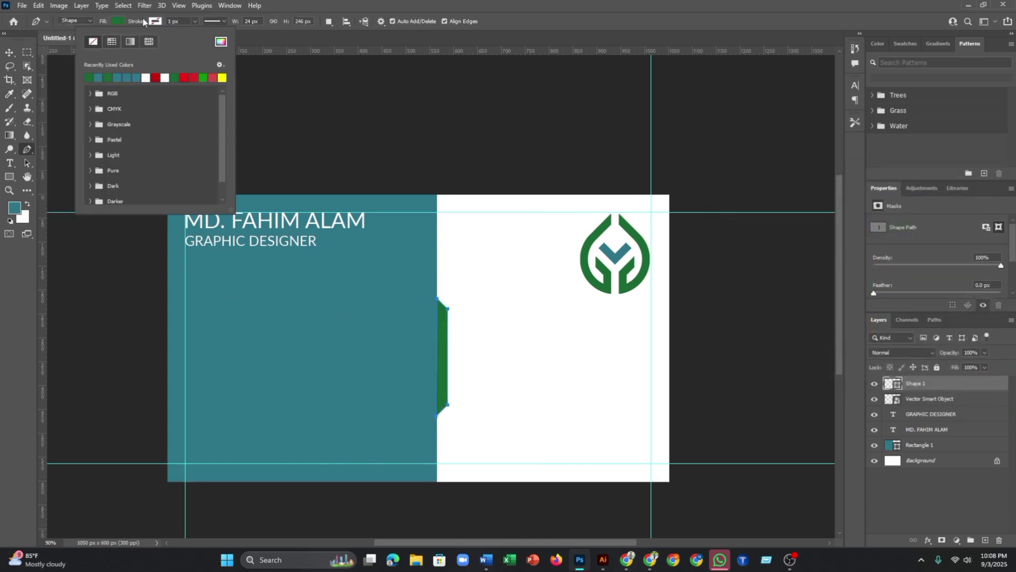
click(91, 44)
scroll(535, 349, down, 3)
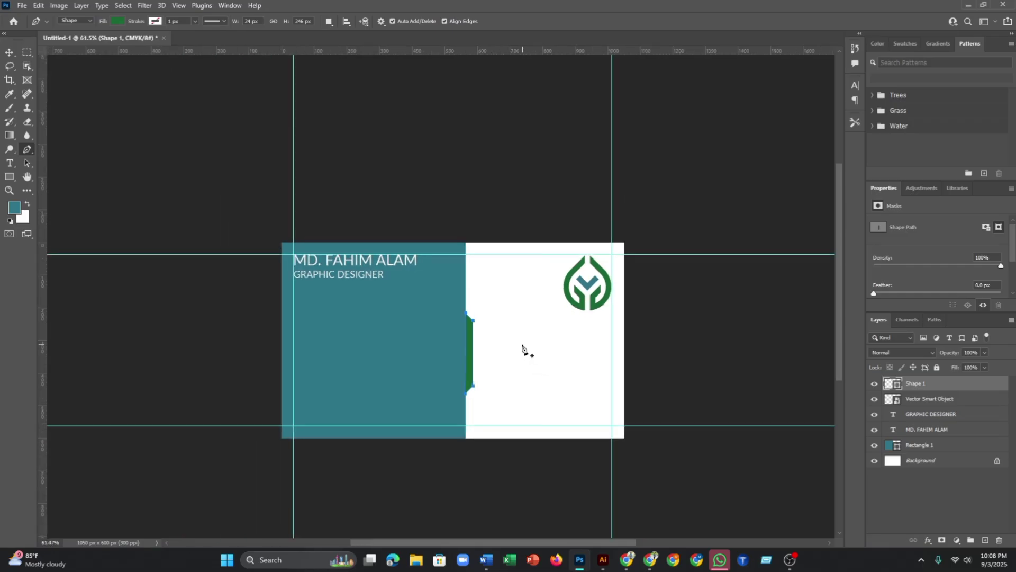
scroll(476, 333, up, 5)
- Free Transform the green strip to make it slightly wider
key(v)
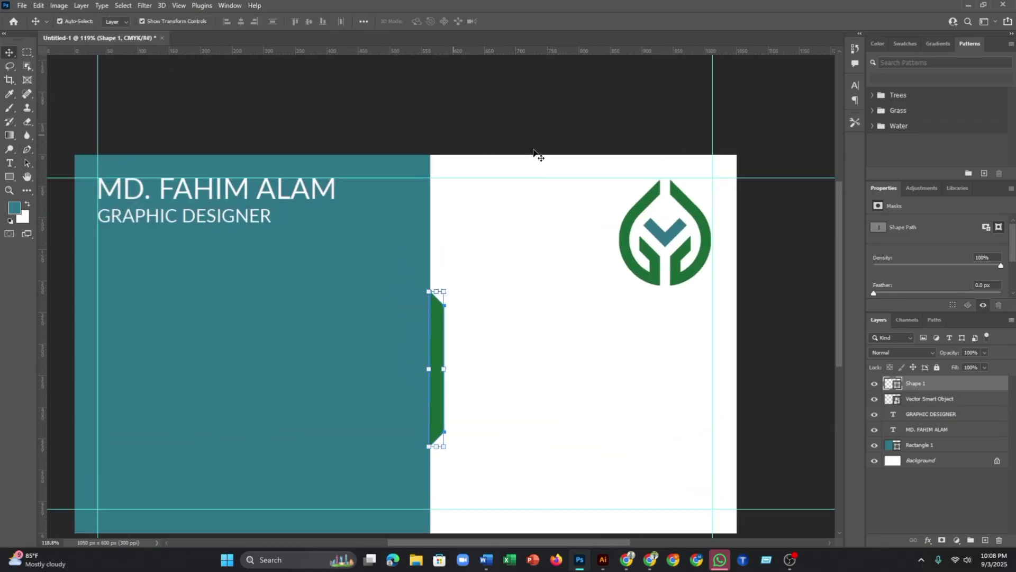
click(439, 290)
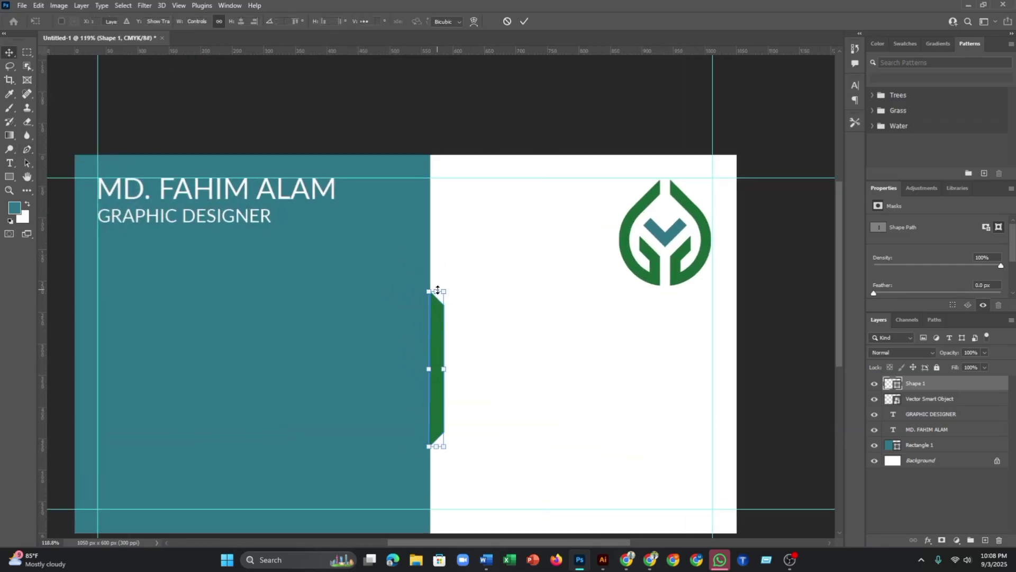
drag(438, 290, 435, 257)
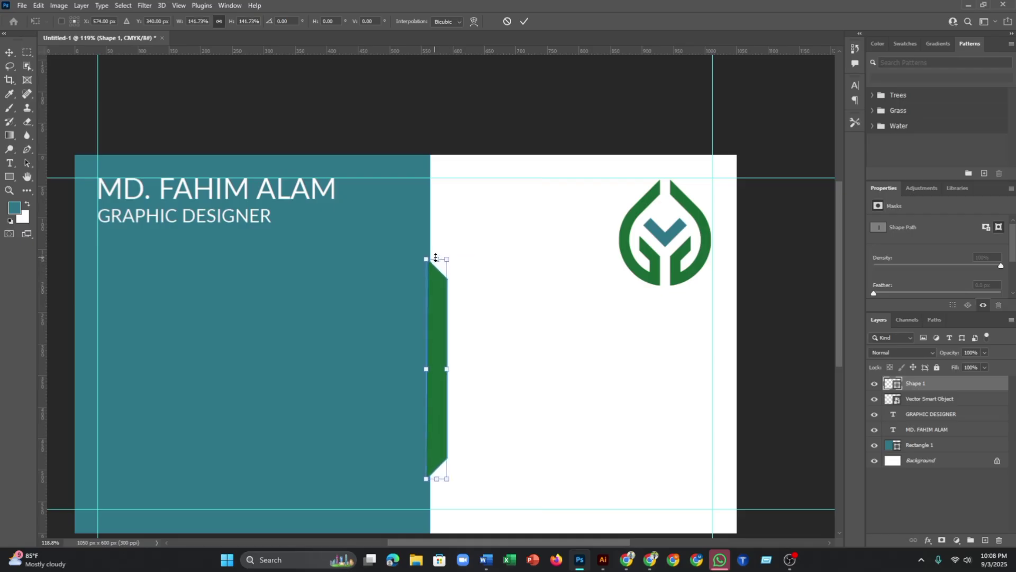
drag(447, 367, 445, 364)
click(523, 23)
click(506, 258)
scroll(481, 397, down, 1)
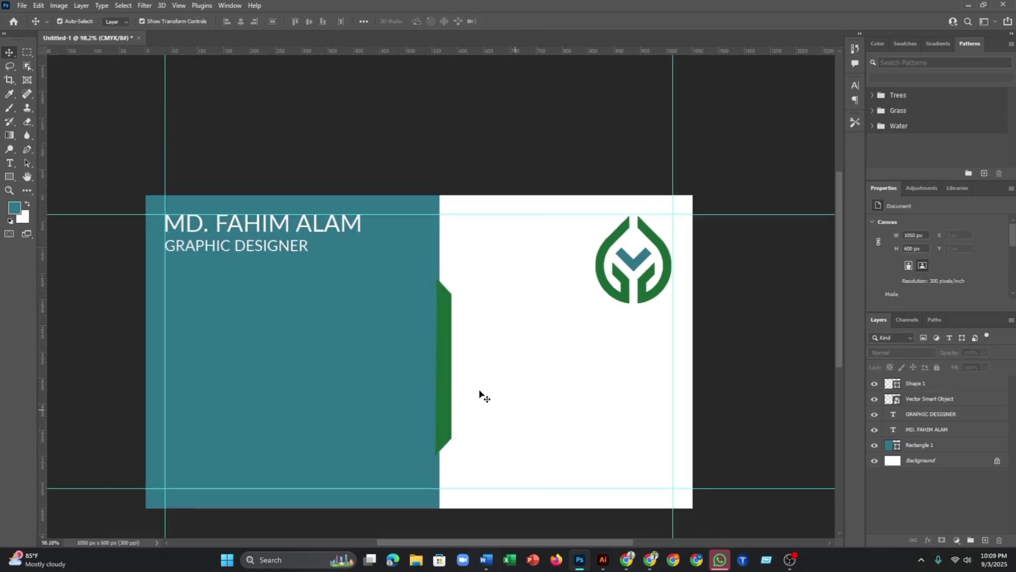
scroll(450, 393, up, 4)
- Move the strip flush to the teal edge and drag Shape 1 below the logo layer
click(446, 377)
drag(446, 377, 448, 379)
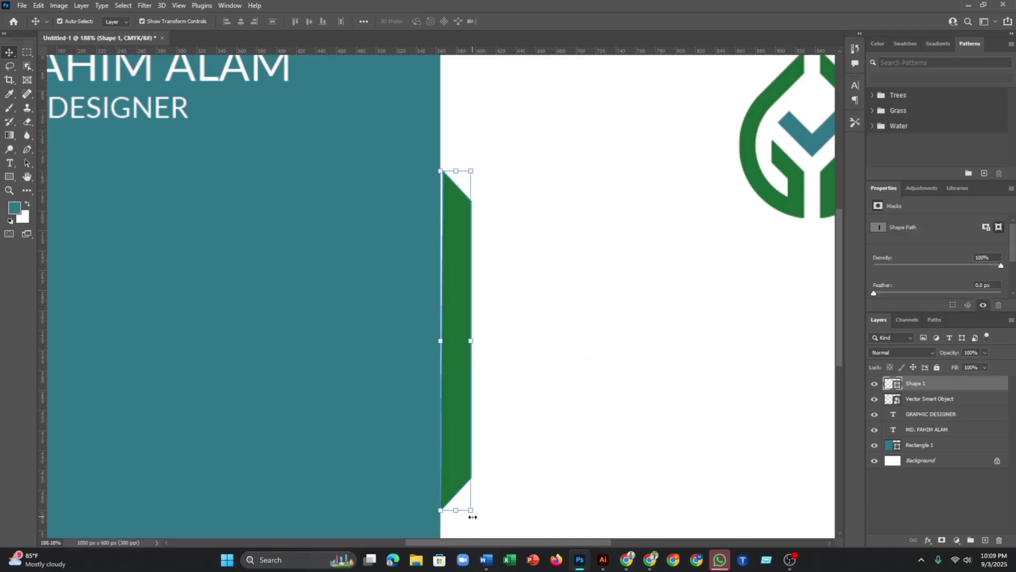
drag(478, 515, 484, 503)
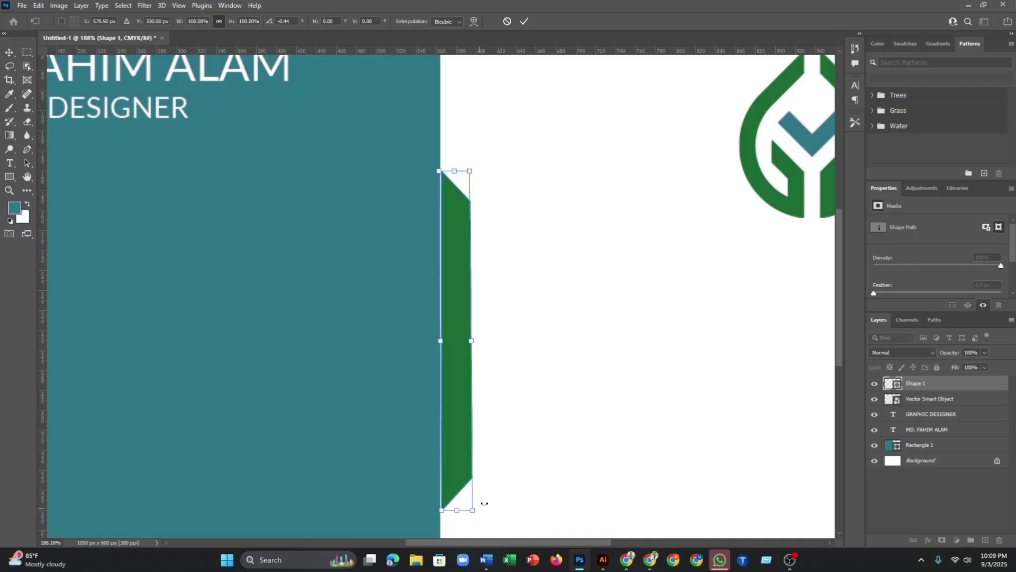
click(524, 21)
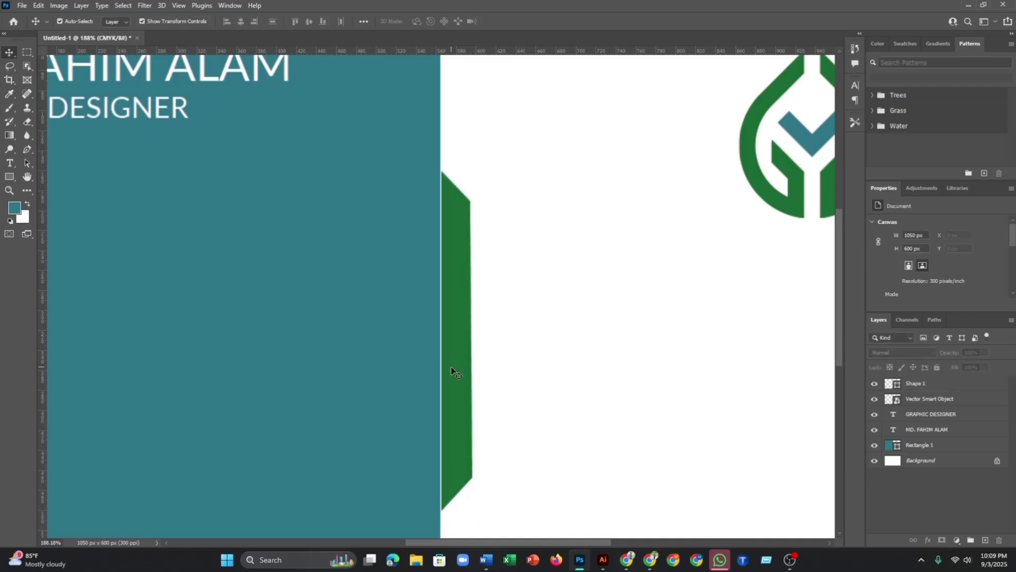
drag(450, 366, 449, 367)
click(561, 354)
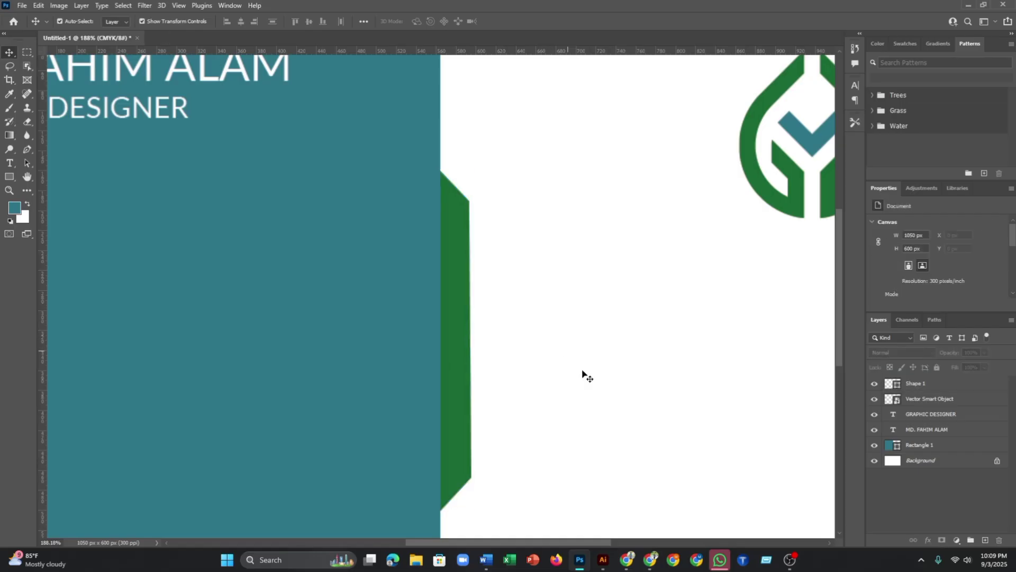
click(452, 370)
drag(936, 388, 930, 404)
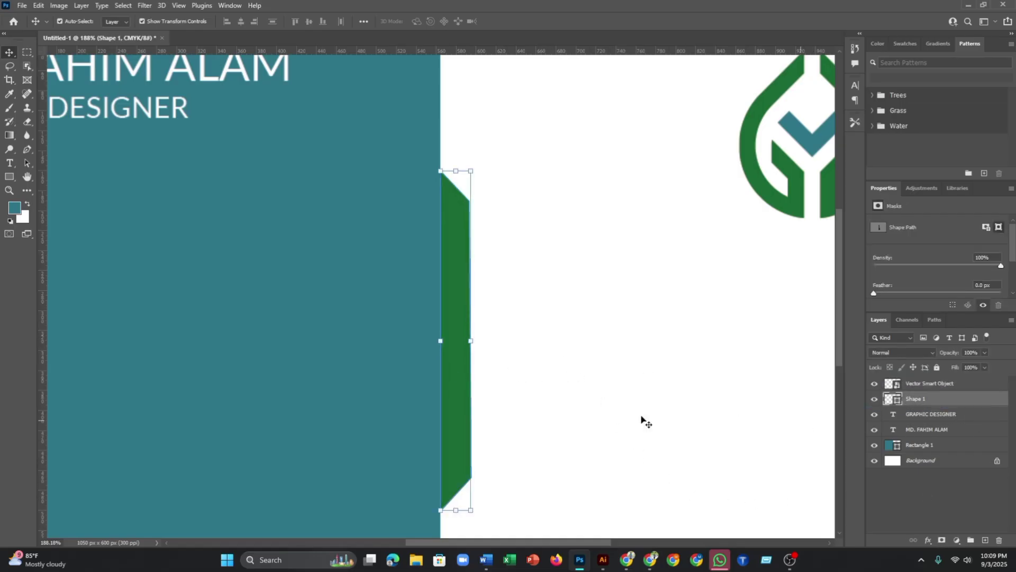
click(572, 397)
scroll(572, 395, down, 5)
scroll(580, 387, up, 4)
scroll(584, 385, down, 4)
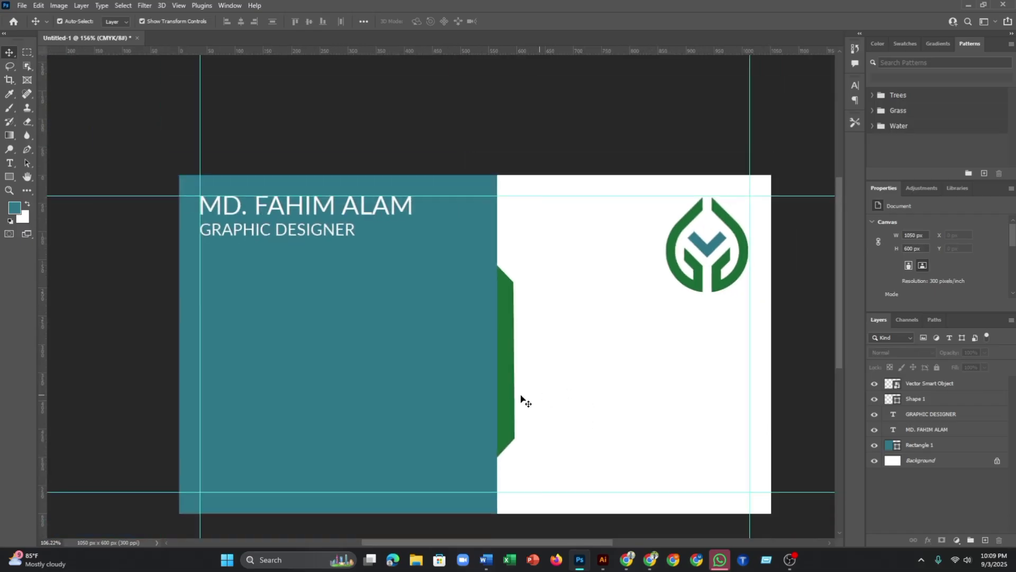
click(503, 390)
right_click(503, 389)
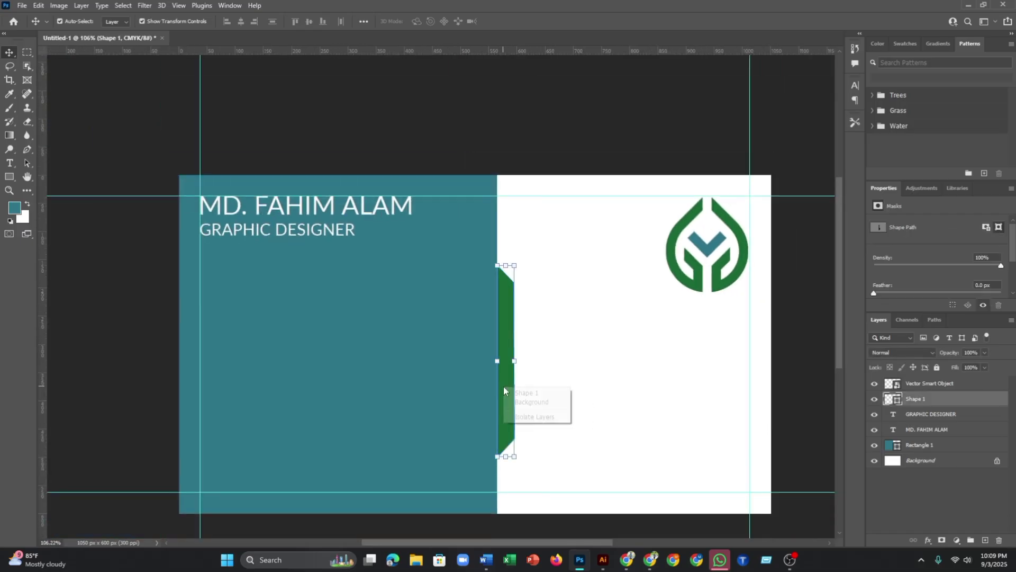
click(501, 325)
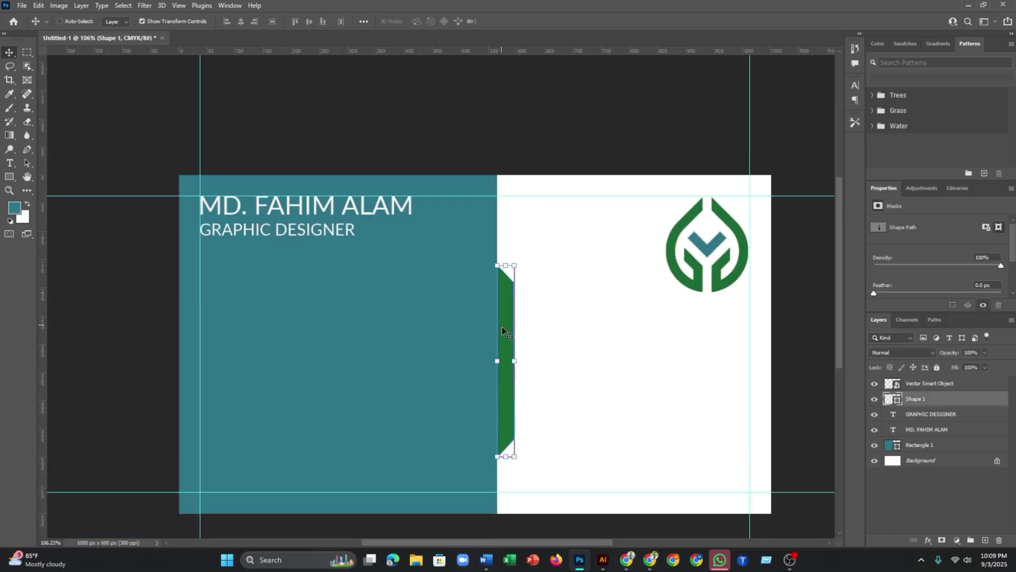
key(ctrl+t)
right_click(507, 335)
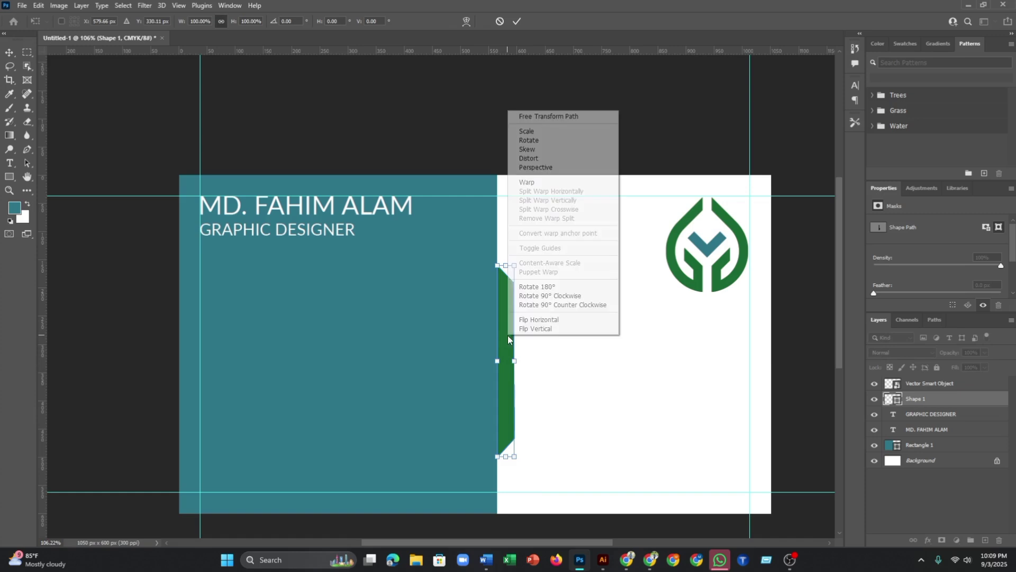
click(542, 320)
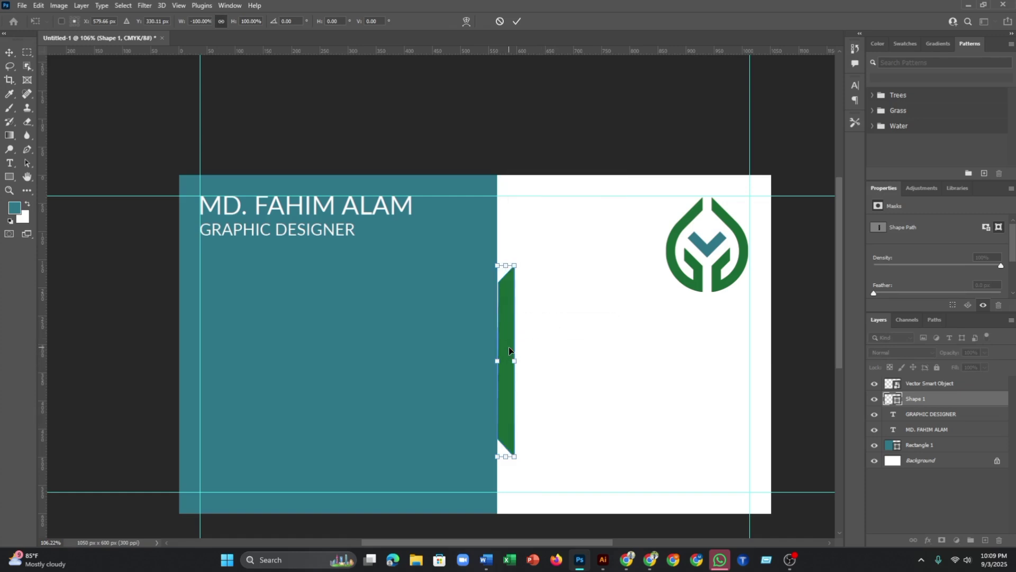
drag(509, 350, 767, 355)
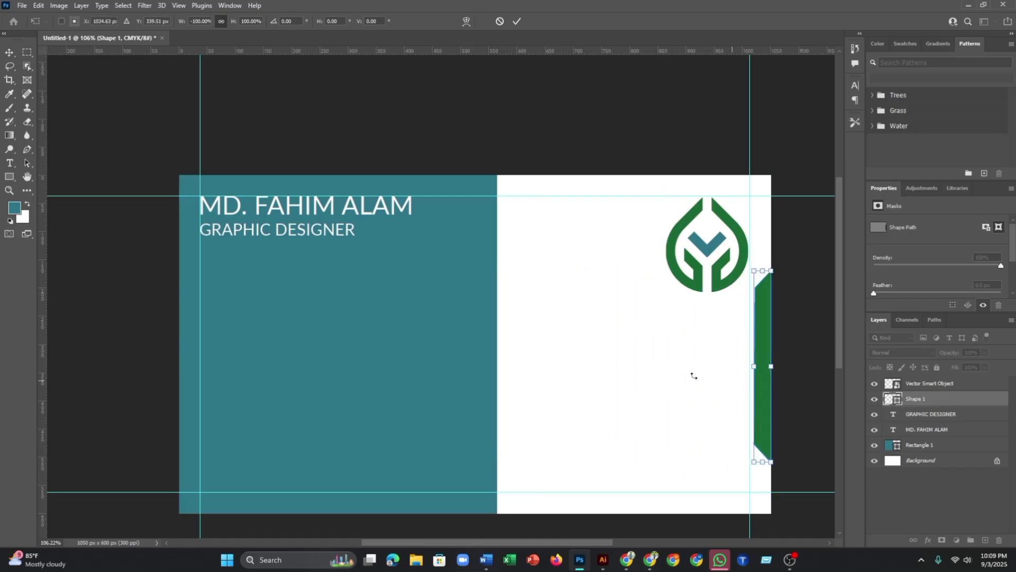
drag(760, 390, 507, 381)
right_click(506, 379)
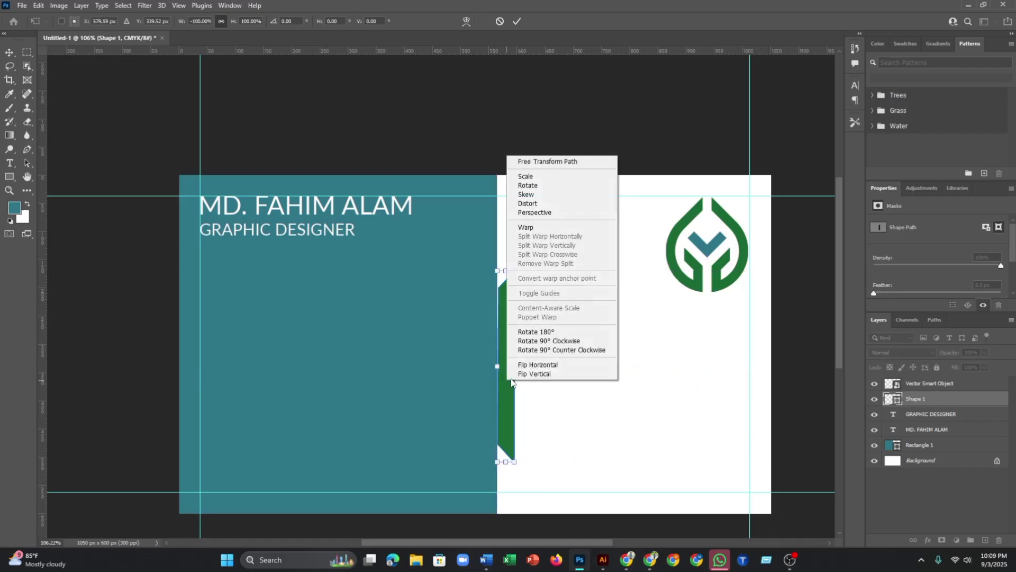
click(538, 365)
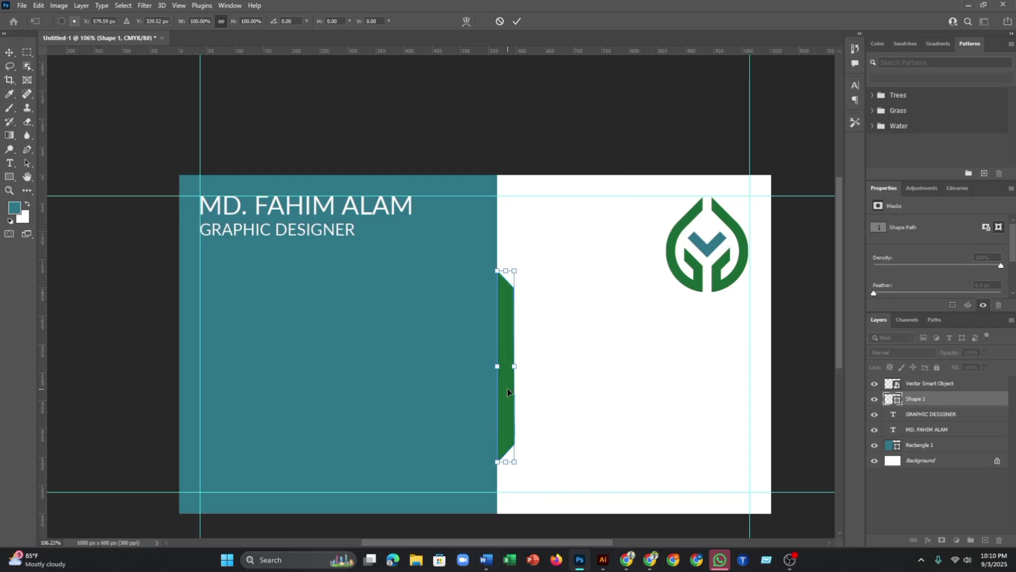
key(Return)
click(549, 370)
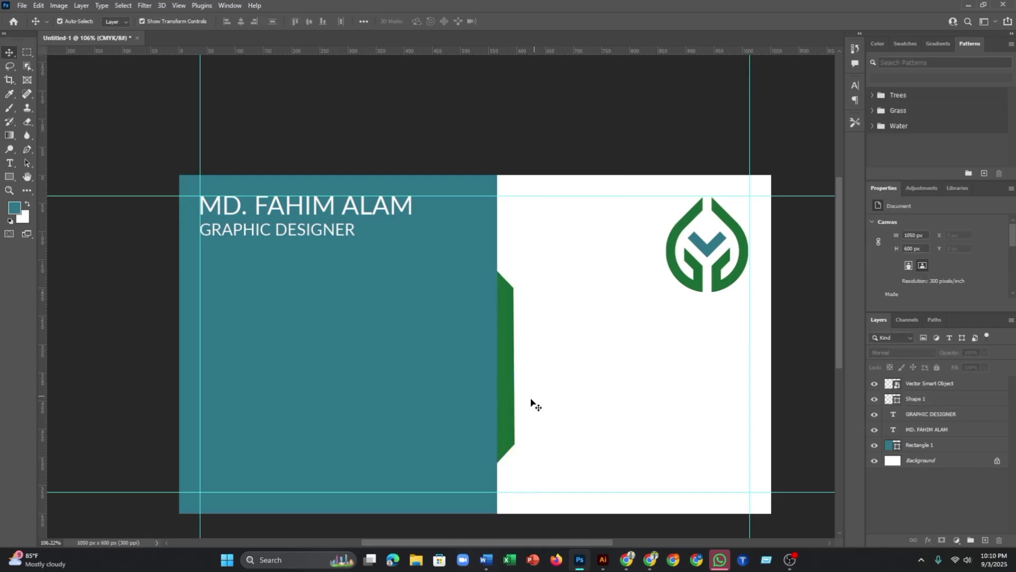
scroll(531, 400, up, 2)
- Duplicate the green strip, flip it horizontally, and place it on the card's right edge
click(507, 408)
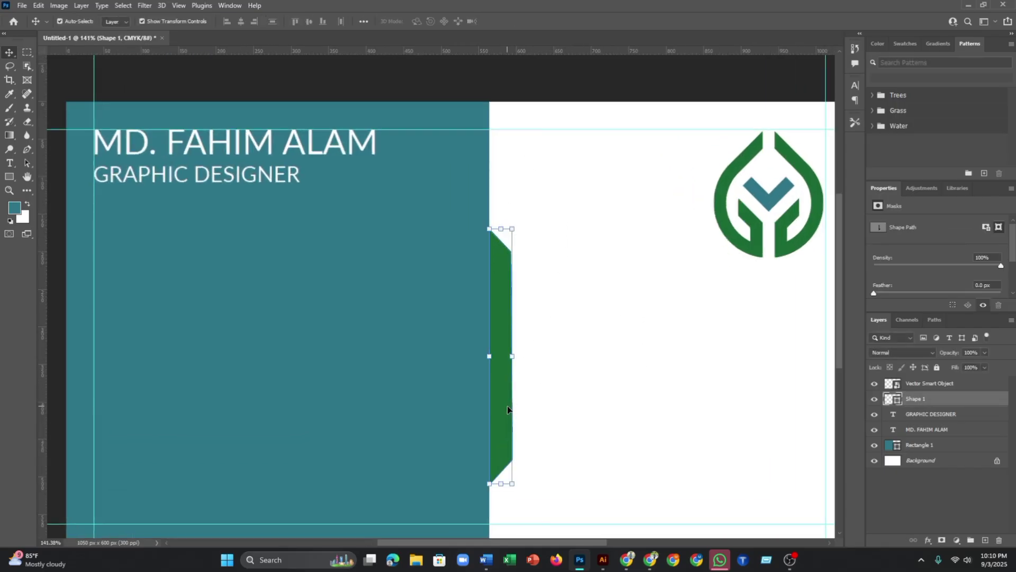
drag(504, 408, 557, 399)
right_click(557, 395)
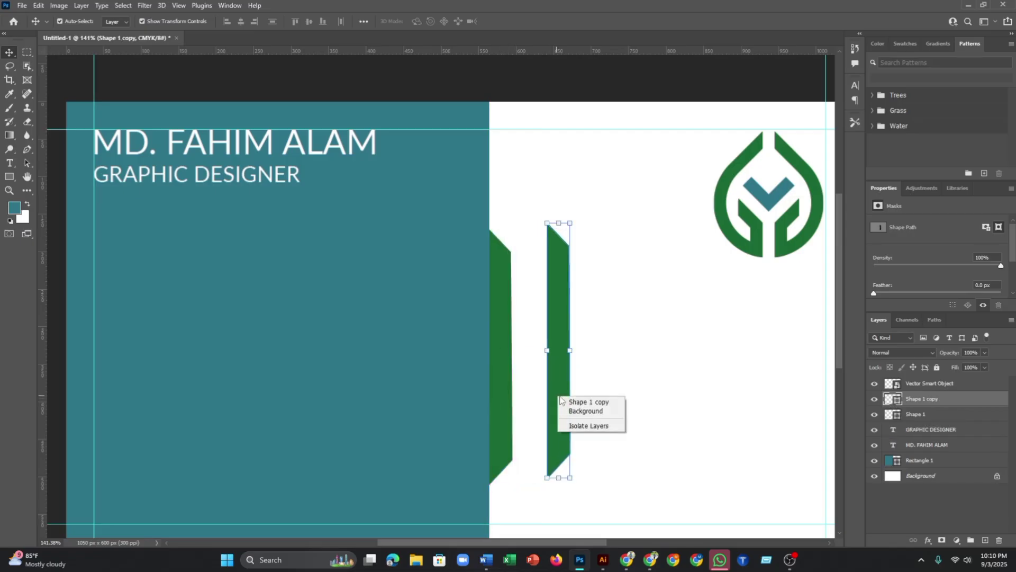
click(556, 367)
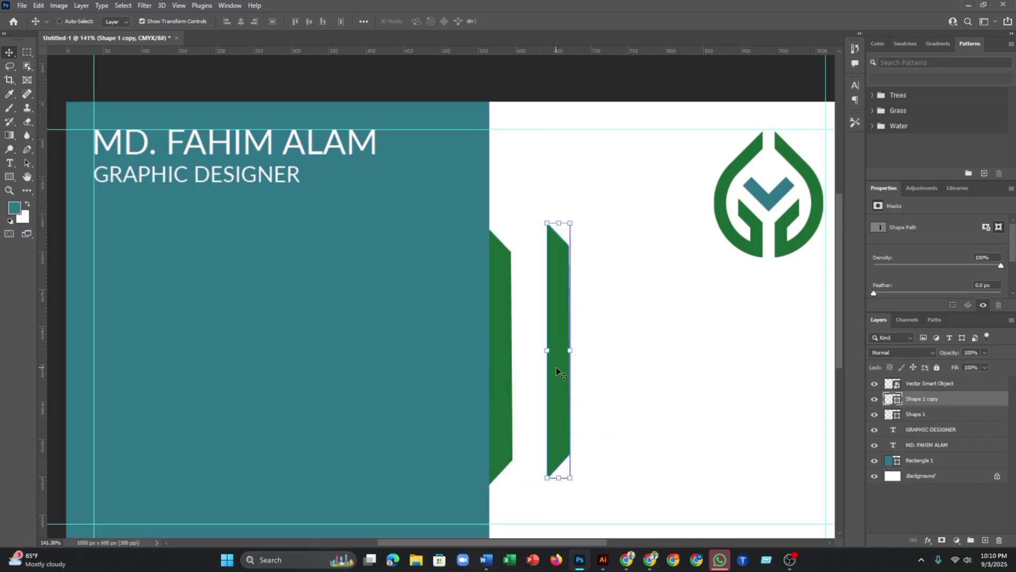
key(ctrl+t)
right_click(556, 367)
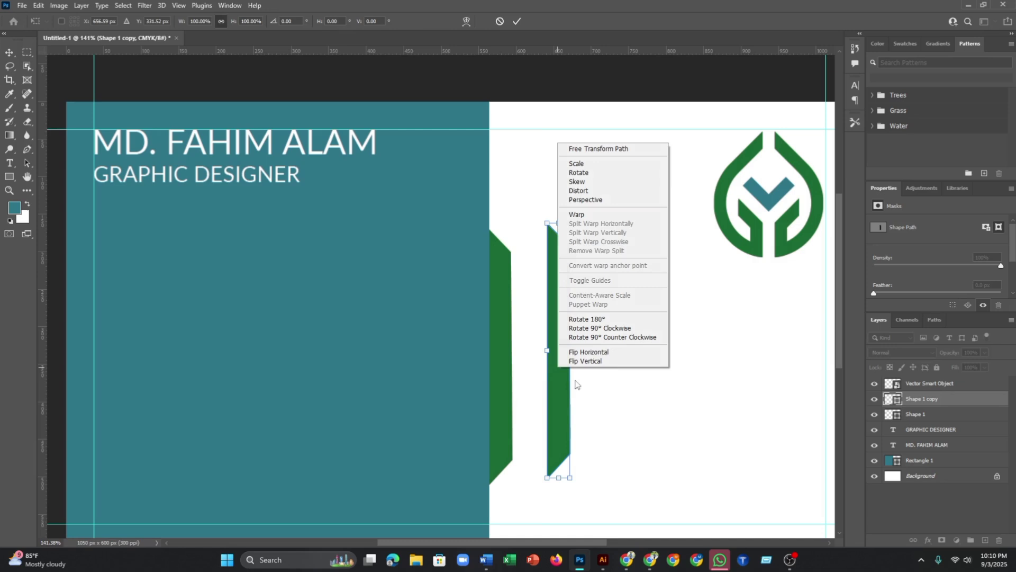
click(582, 352)
scroll(584, 404, down, 3)
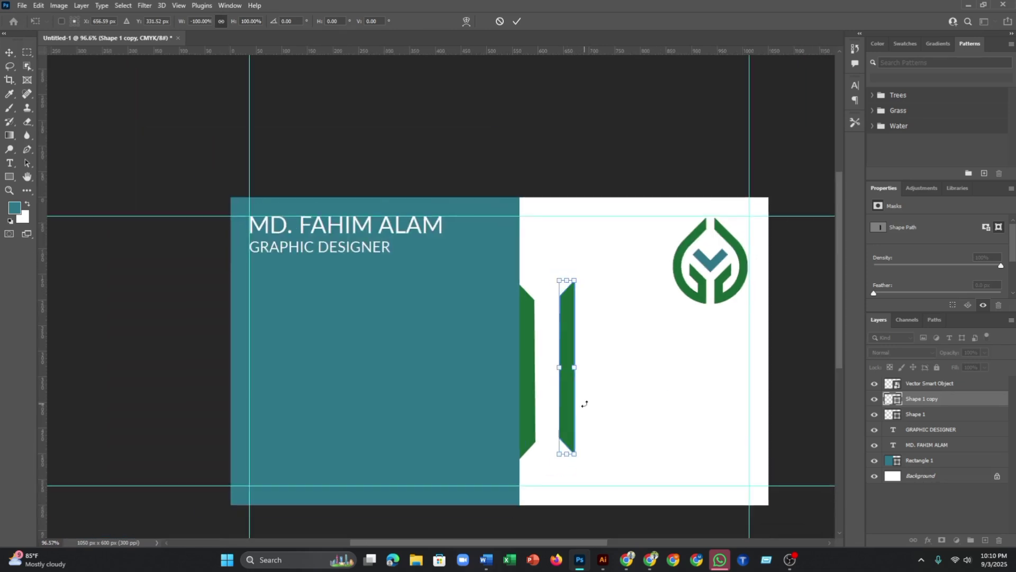
drag(568, 390, 763, 425)
key(Return)
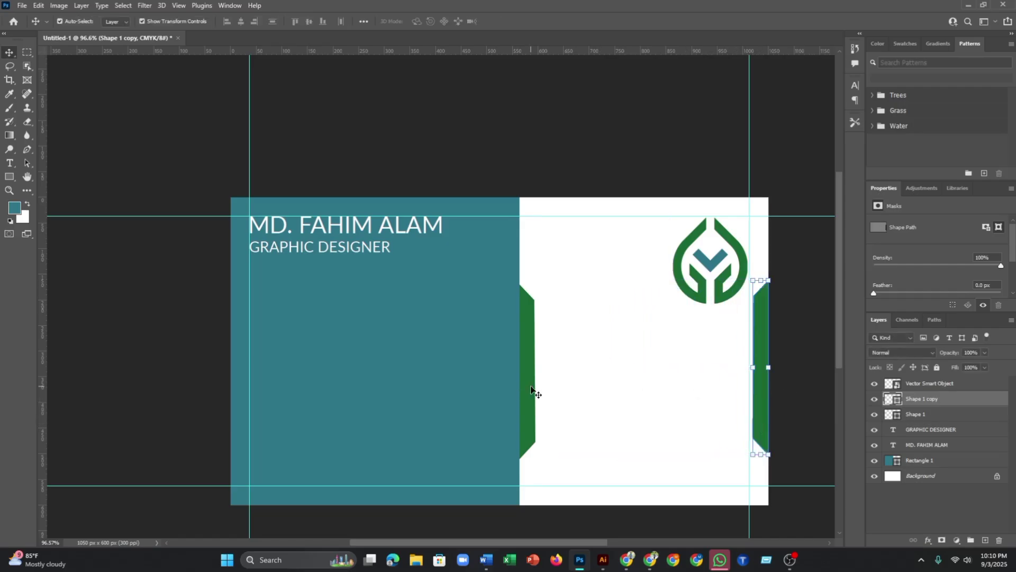
mouse_move(763, 404)
mouse_down()
mouse_move(689, 402)
mouse_move(763, 406)
mouse_up()
click(797, 389)
scroll(778, 384, down, 1)
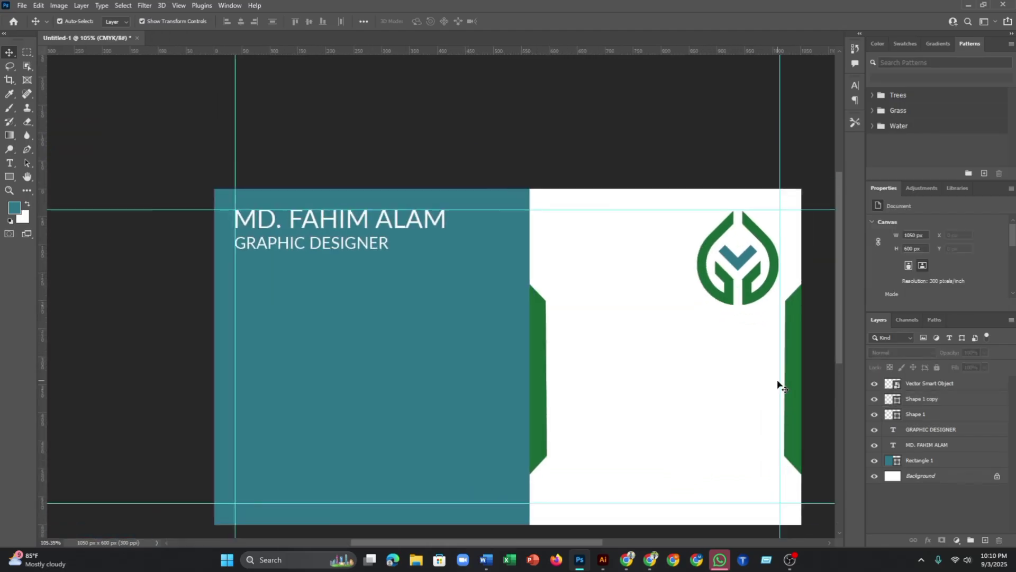
- Move the leaf logo left and down and enlarge it to 190 x 219 px
drag(752, 283, 690, 313)
drag(720, 349, 729, 361)
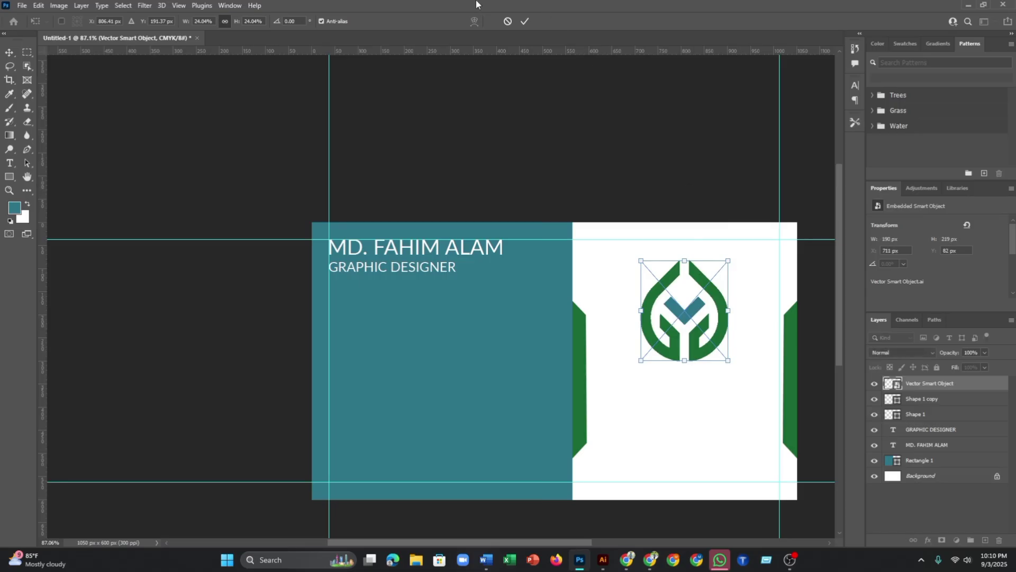
click(524, 22)
drag(719, 322, 717, 322)
click(726, 236)
scroll(707, 260, down, 3)
scroll(707, 259, up, 2)
scroll(707, 259, down, 2)
scroll(706, 260, up, 2)
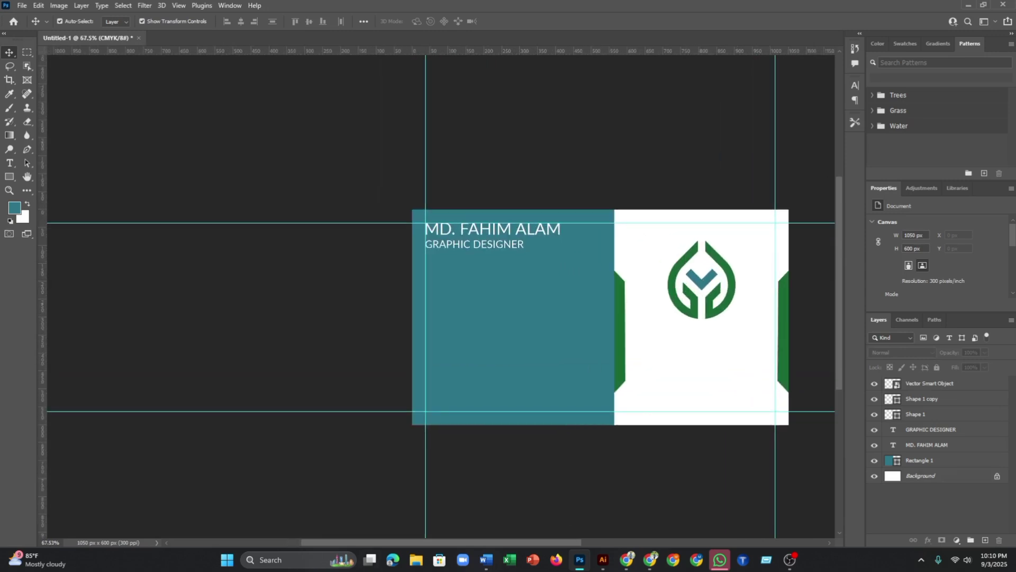
- Browse to F: > Work > Photoshop Picture > Business card and open 1979-icon-set
click(421, 563)
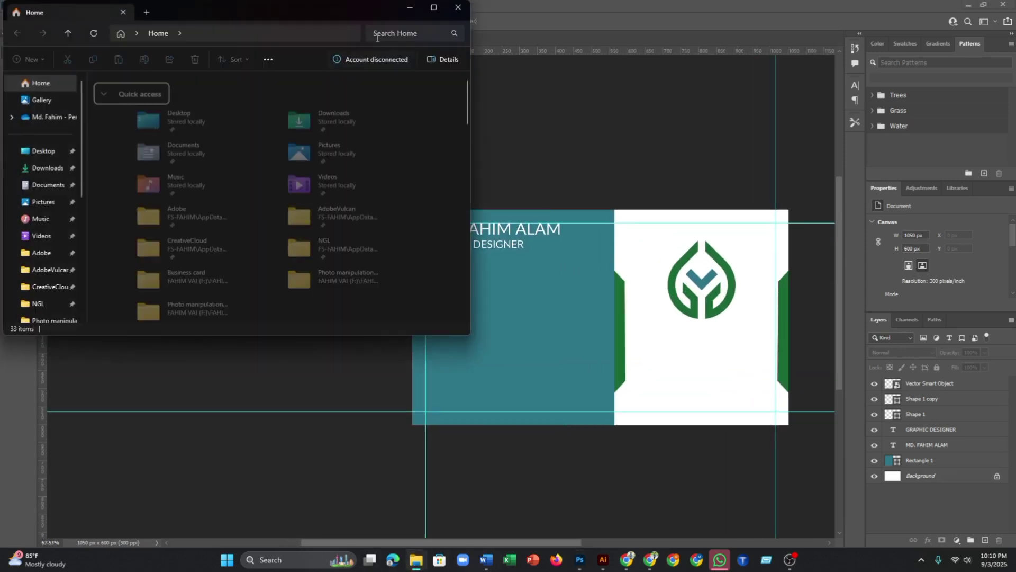
click(429, 6)
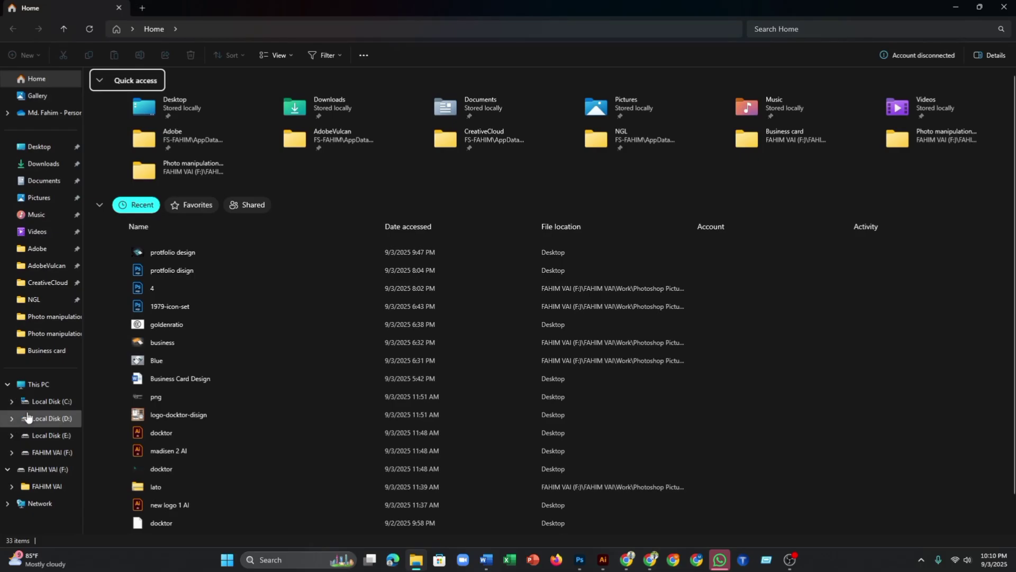
click(32, 470)
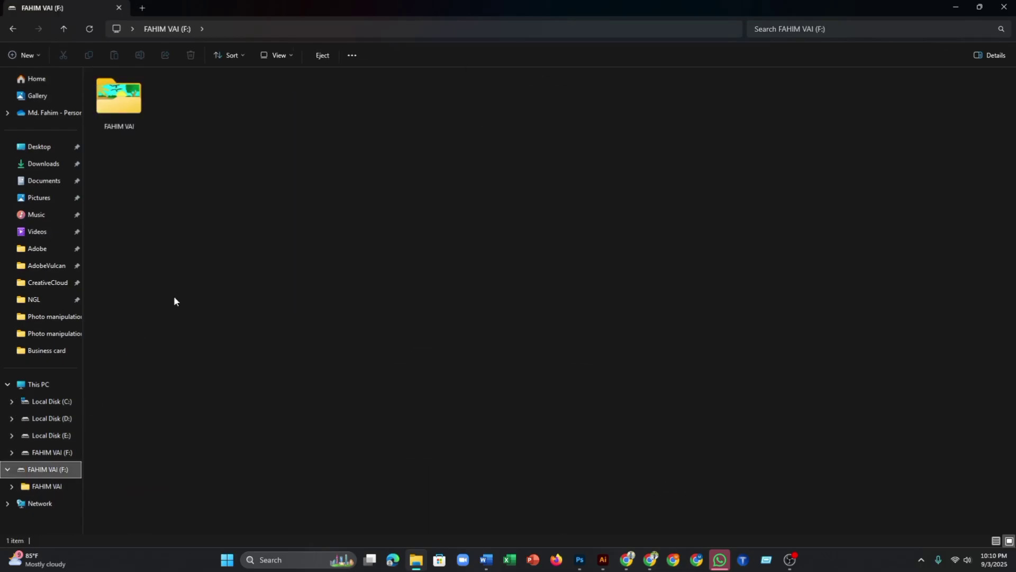
double_click(145, 103)
click(448, 108)
double_click(458, 101)
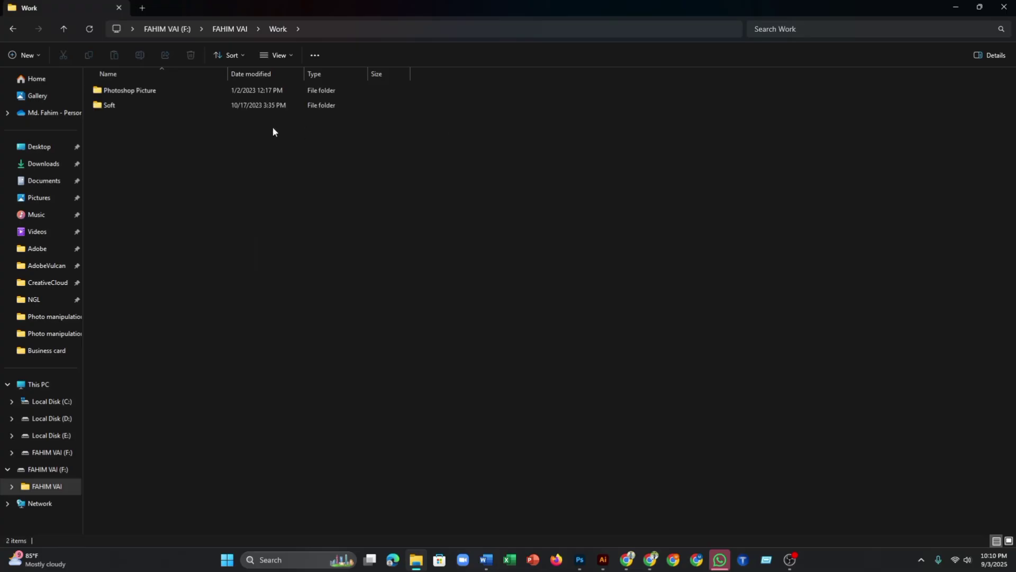
click(1009, 541)
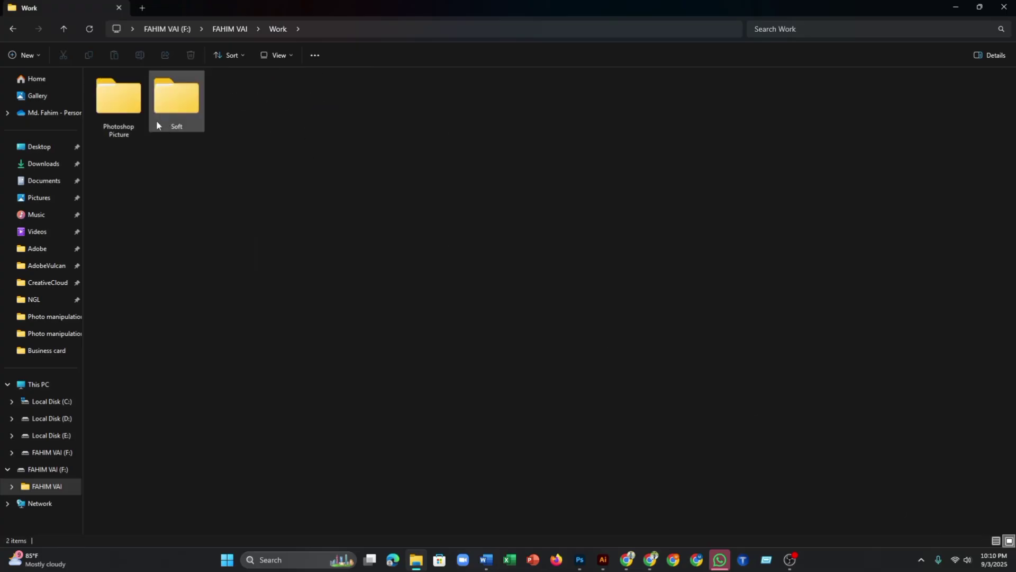
double_click(117, 101)
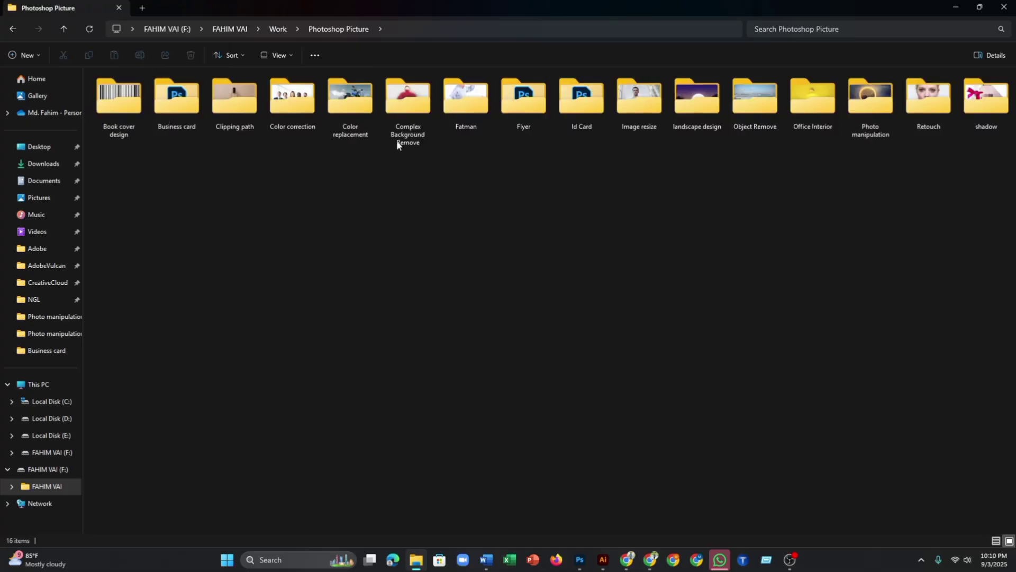
double_click(177, 99)
double_click(407, 104)
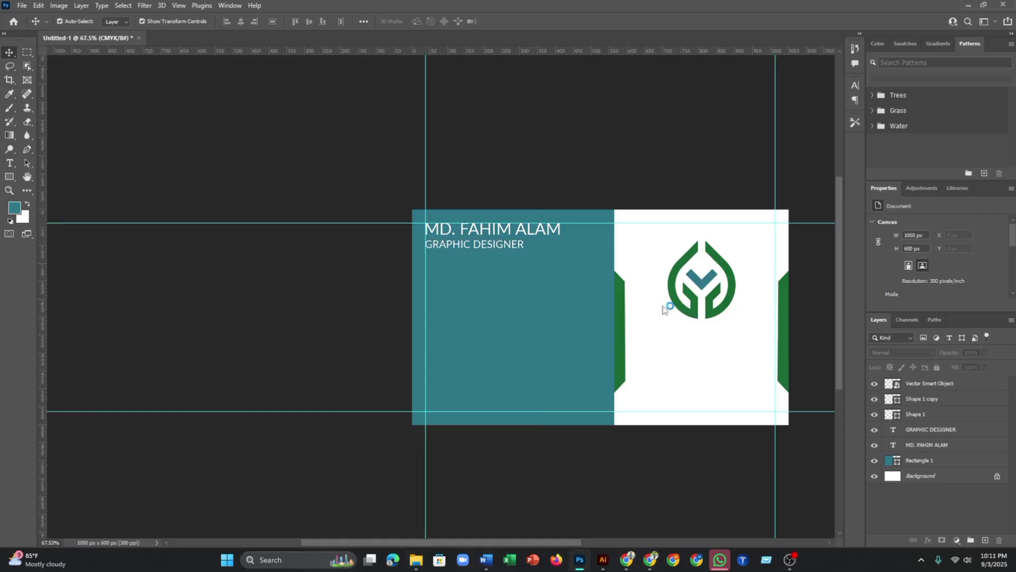
- Drag the QR code into Untitled-1 and scale it to about 97% below the logo
scroll(393, 200, up, 3)
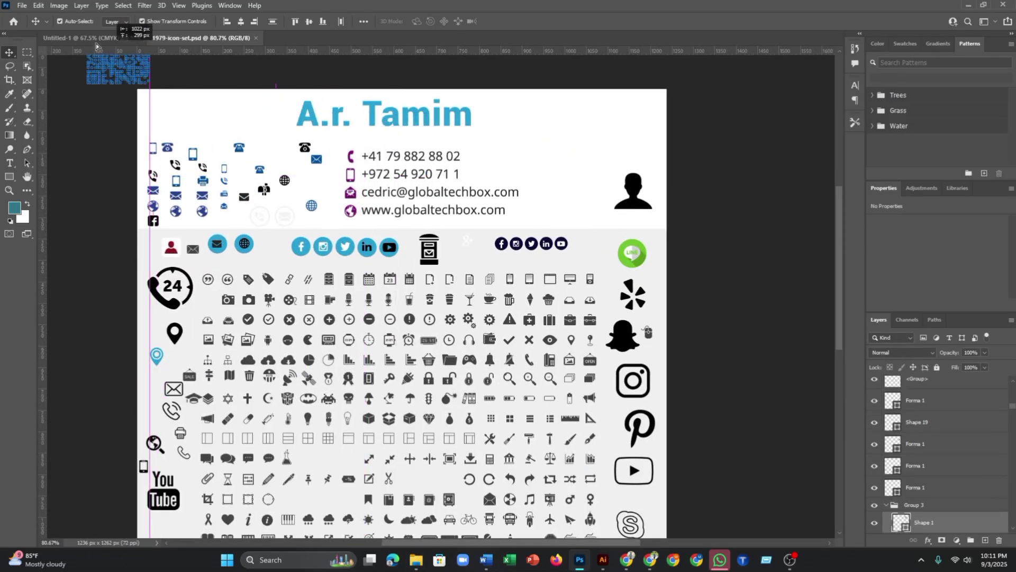
click(88, 37)
drag(207, 84, 698, 365)
scroll(698, 365, down, 2)
scroll(699, 371, up, 4)
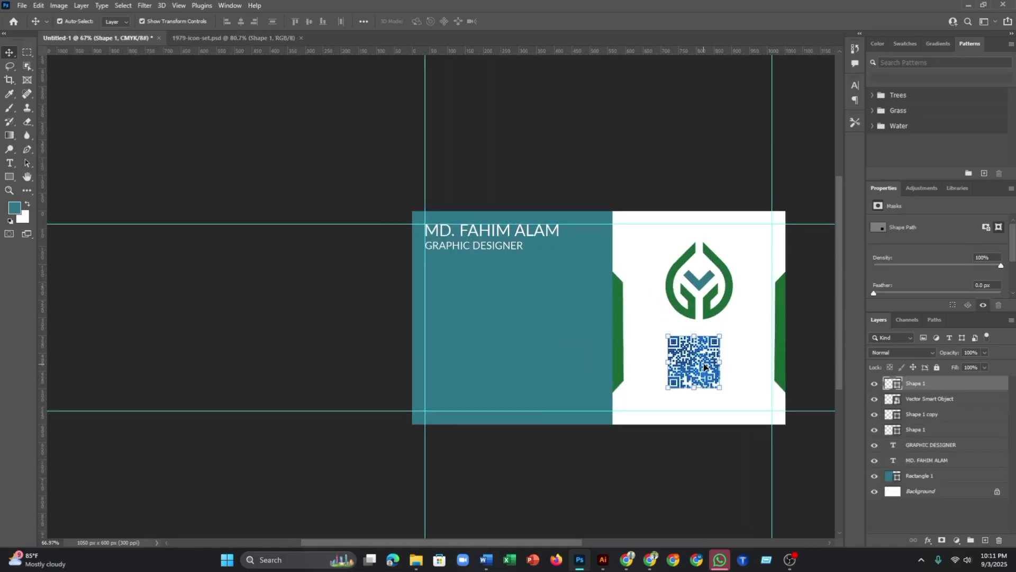
mouse_move(727, 401)
mouse_down()
mouse_move(734, 405)
mouse_move(726, 401)
mouse_up()
drag(689, 358, 698, 368)
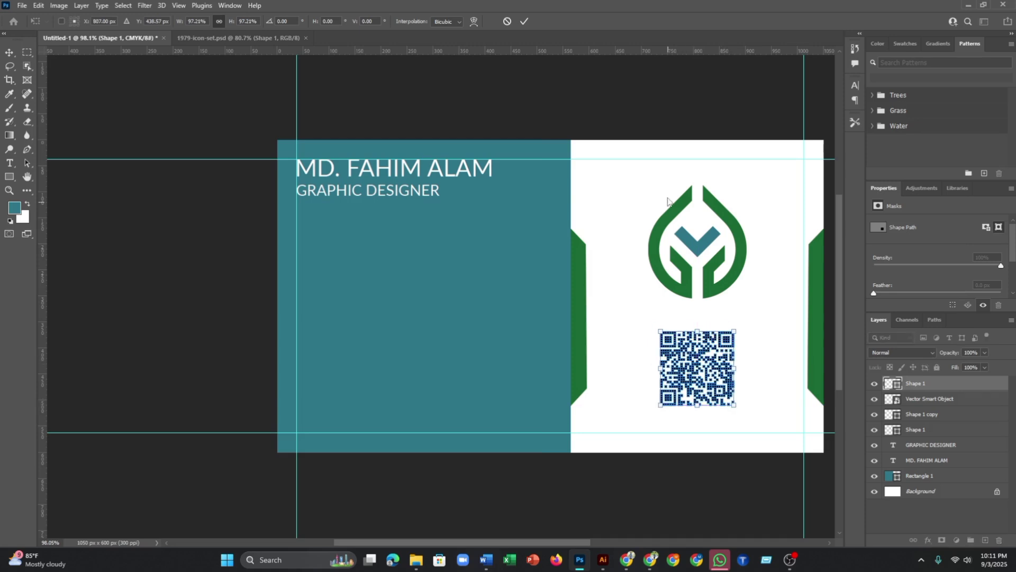
click(525, 22)
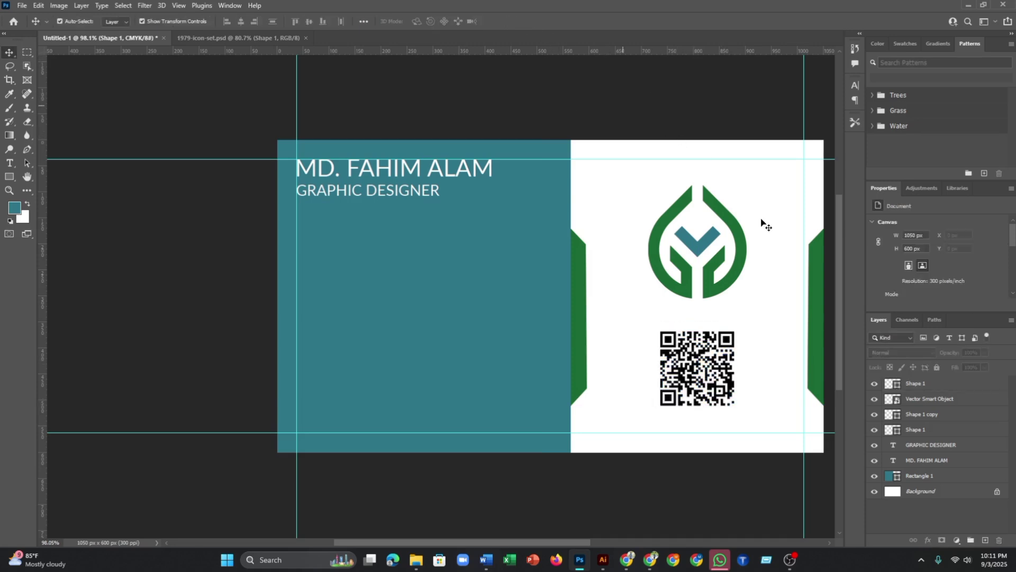
scroll(789, 381, down, 1)
scroll(768, 374, up, 2)
drag(749, 374, 553, 358)
- Recolour the QR code to the logo chevron's teal, #2F7687, via its layer thumbnail
click(553, 358)
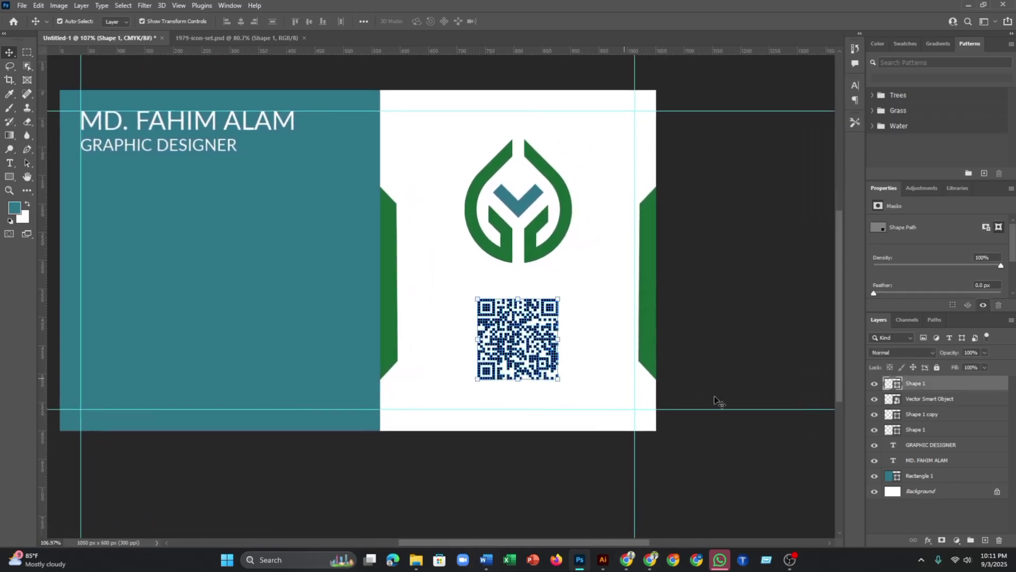
double_click(895, 385)
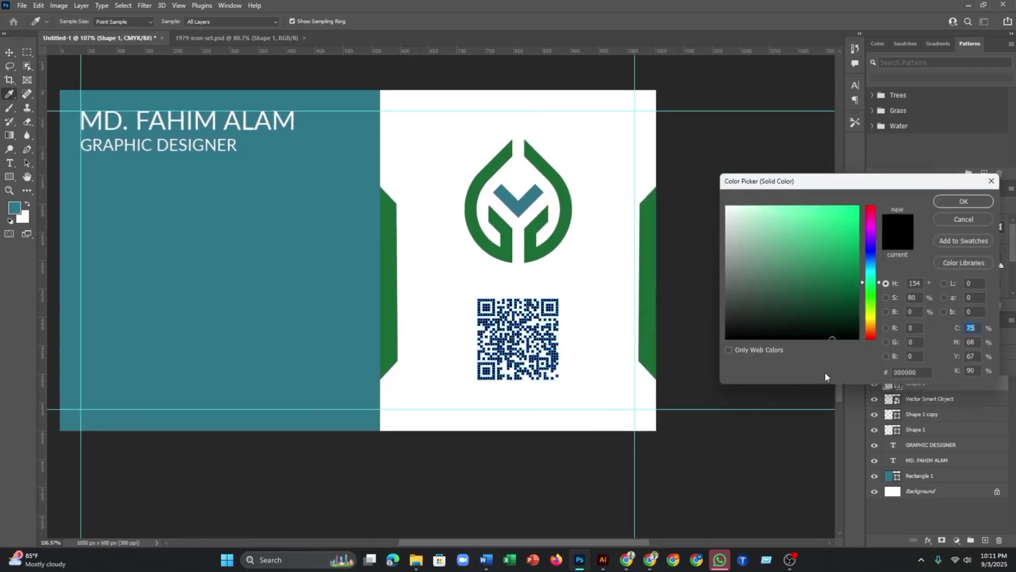
click(524, 202)
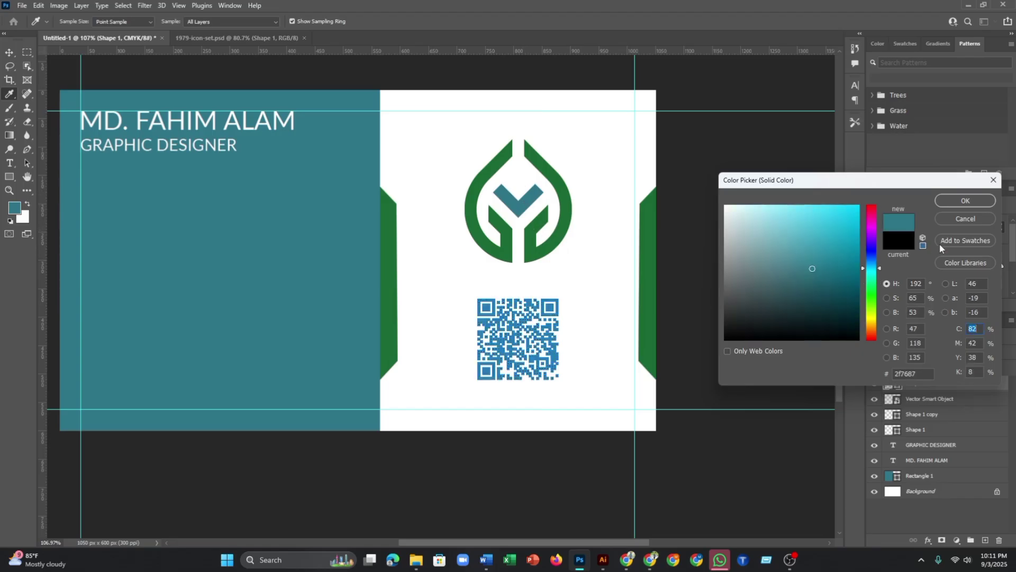
click(965, 201)
click(635, 159)
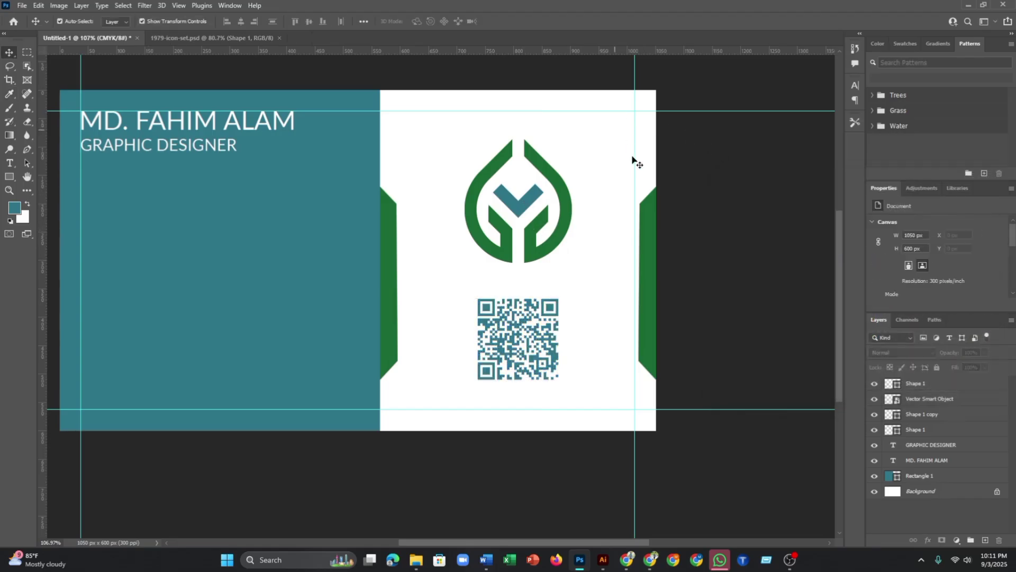
scroll(600, 302, down, 2)
scroll(589, 309, up, 2)
scroll(559, 304, down, 1)
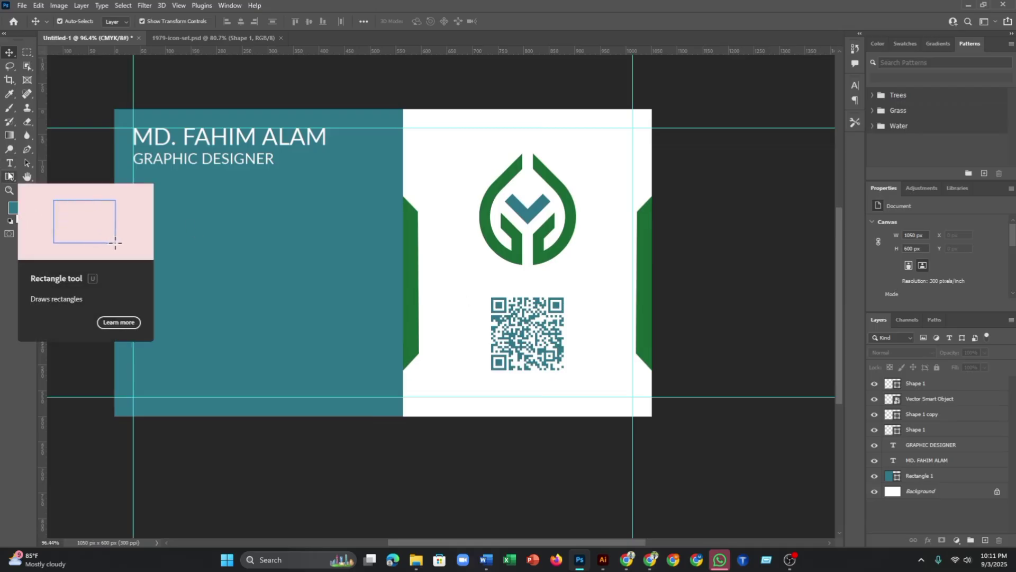
- Draw a 161 x 161 px rectangle over the QR code
click(9, 178)
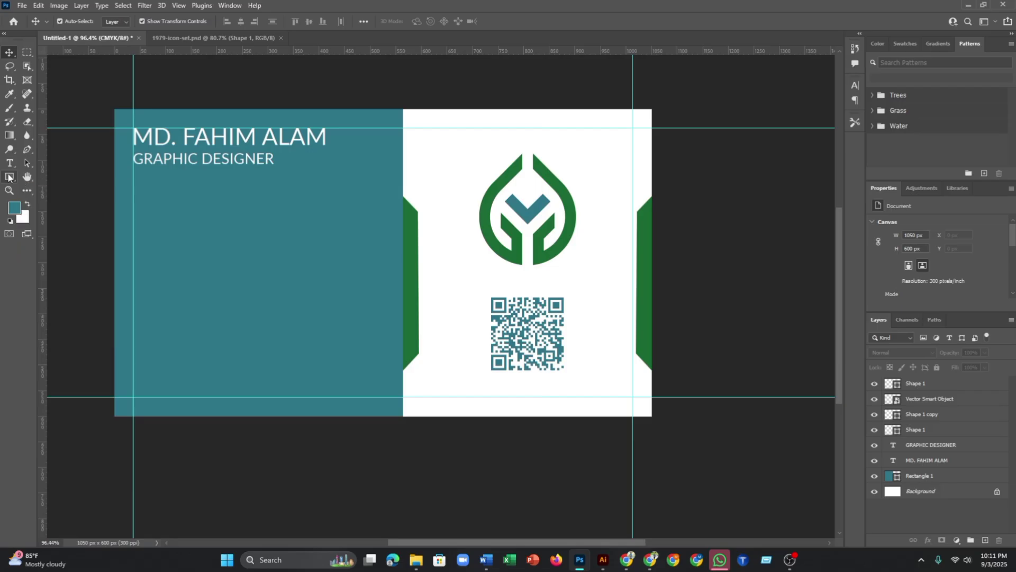
click(487, 295)
drag(487, 295, 589, 375)
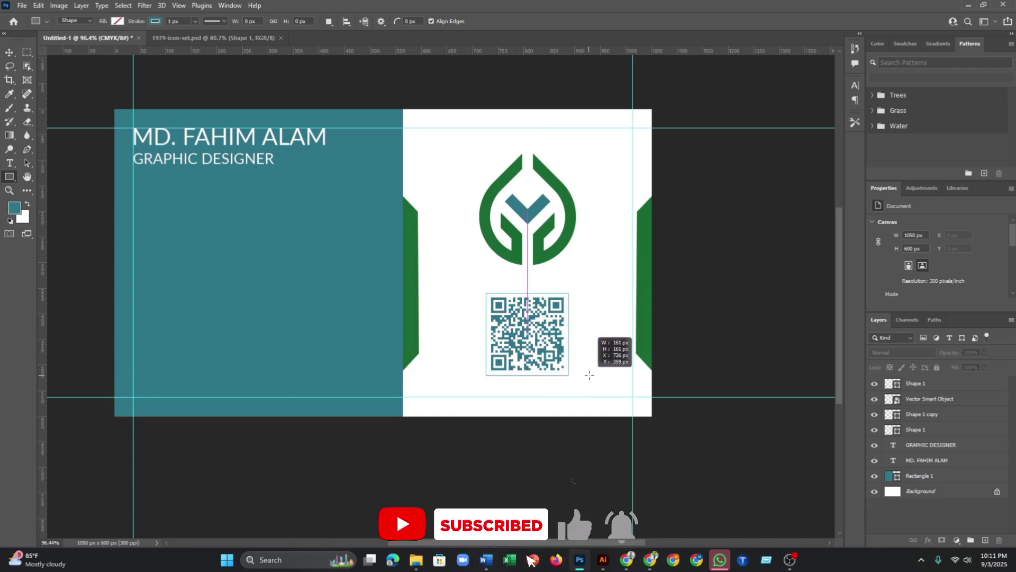
drag(589, 374, 589, 374)
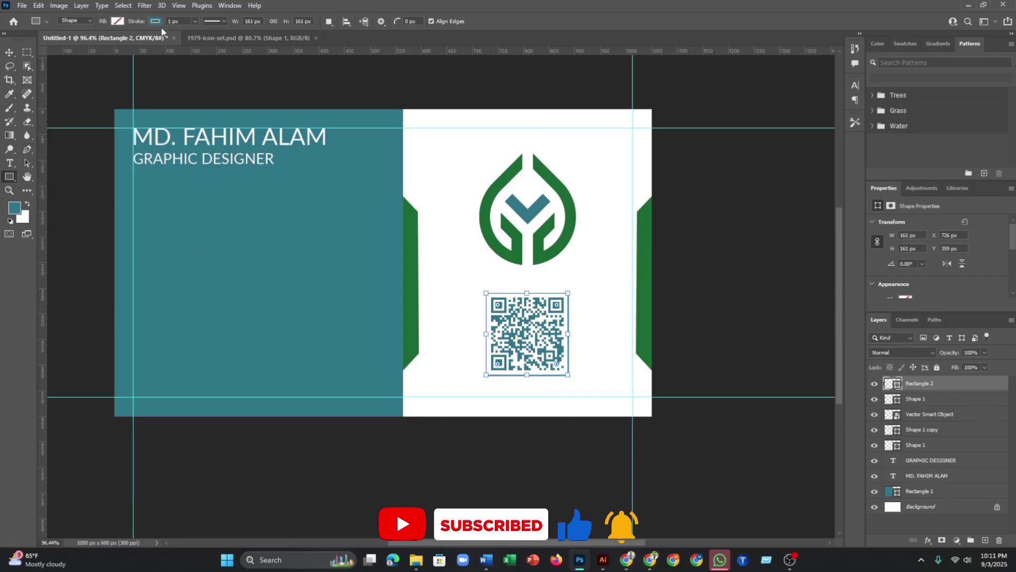
- Set the square's outline stroke width to 9 px
click(196, 21)
drag(187, 34, 199, 35)
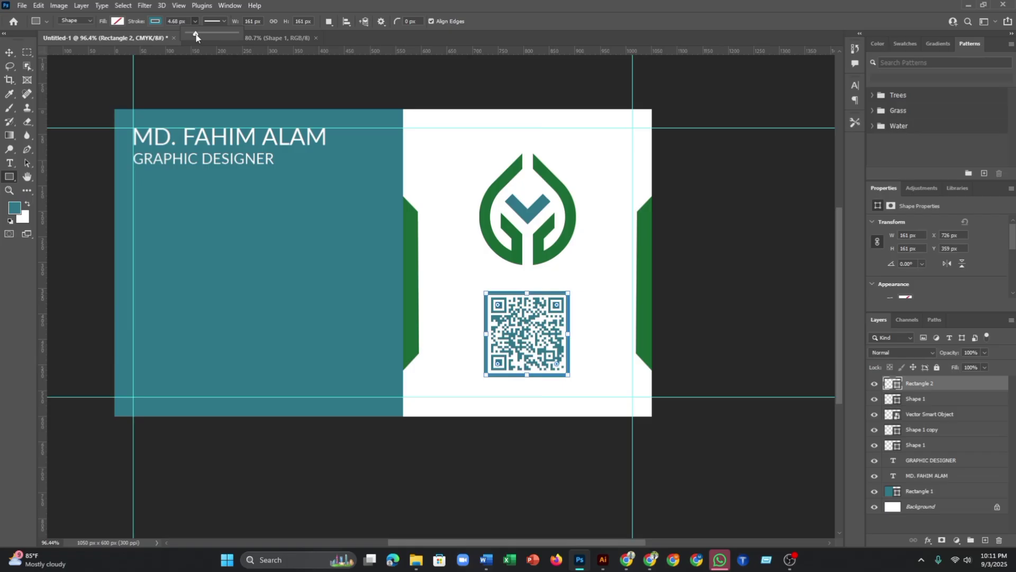
click(171, 22)
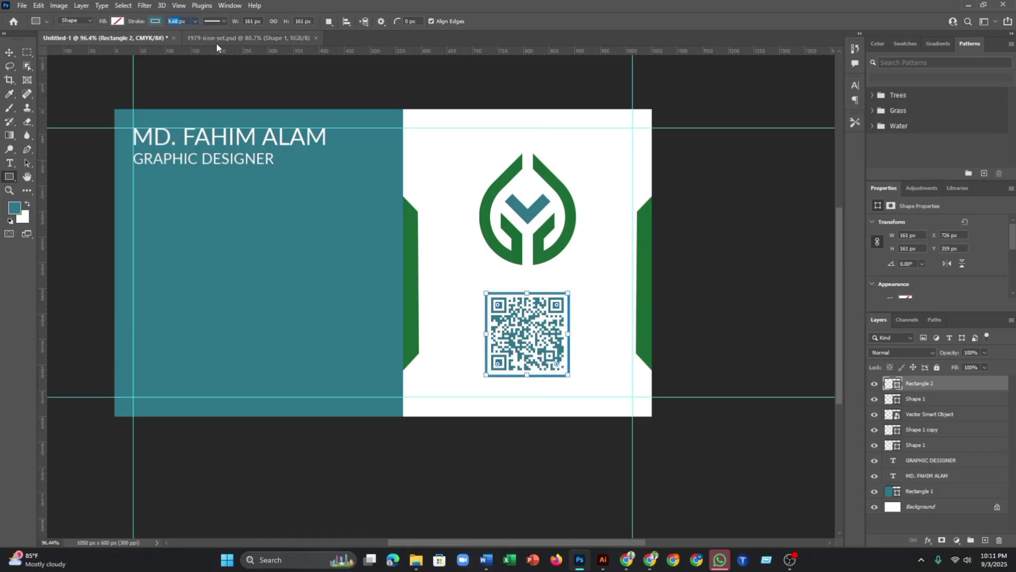
text(9px)
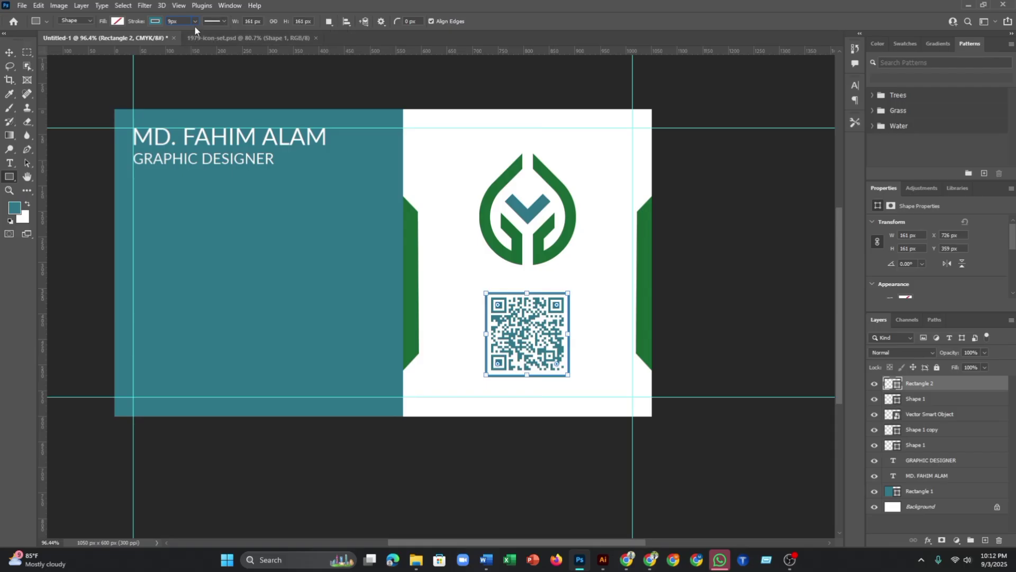
key(Return)
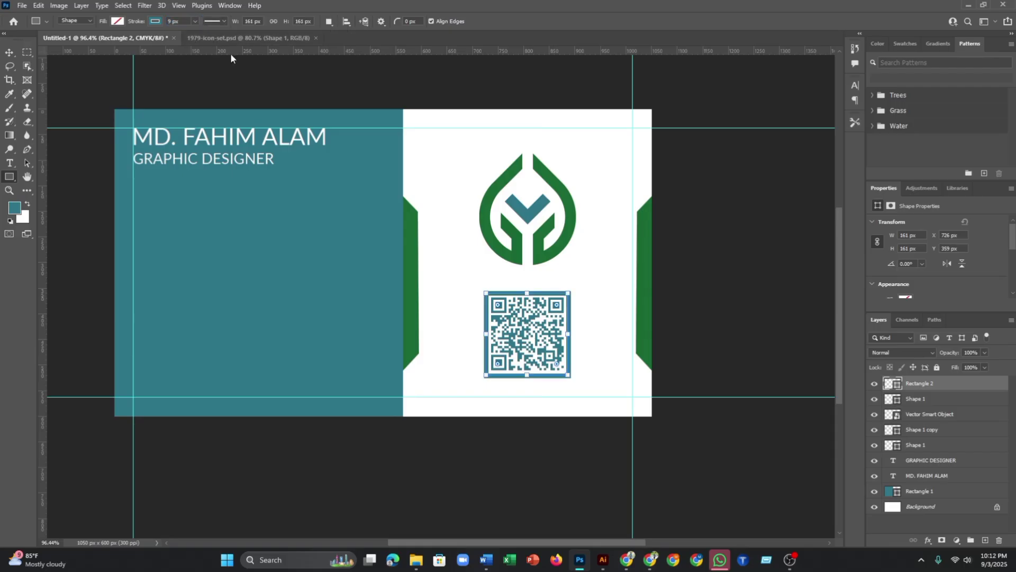
scroll(528, 346, up, 3)
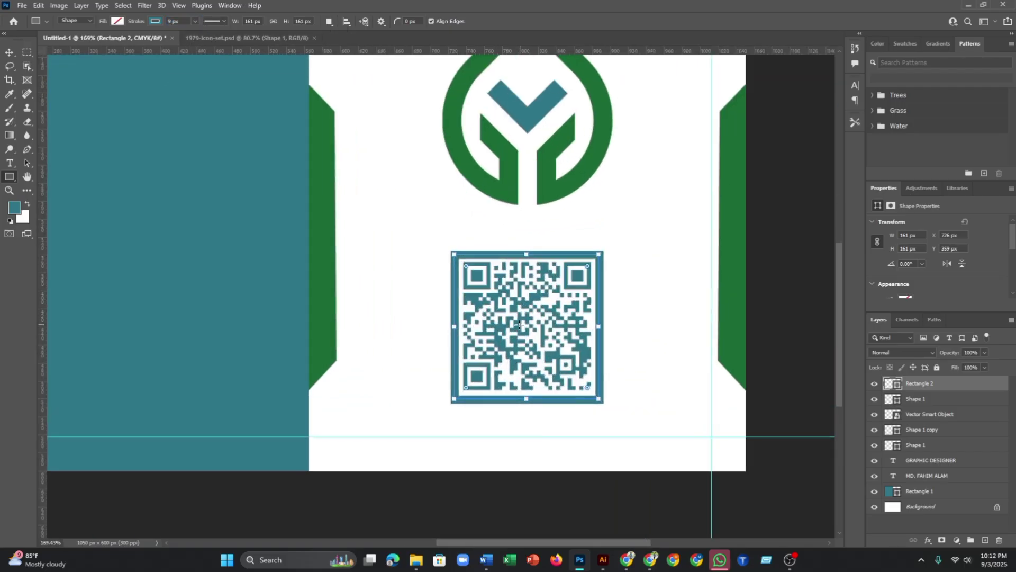
scroll(519, 324, down, 2)
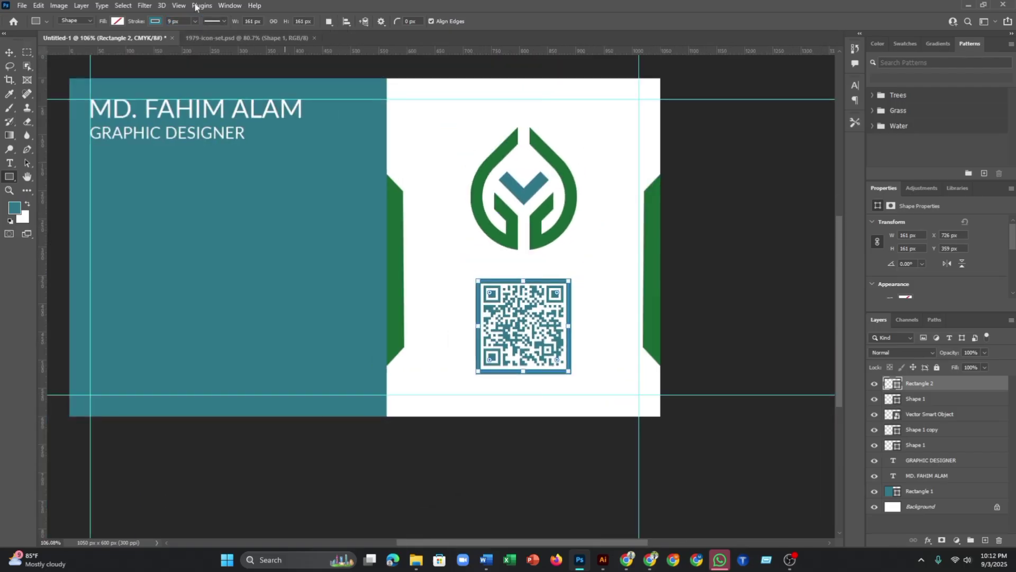
- Check the QR frame square by selecting and deselecting it with the Move tool
click(9, 53)
click(699, 209)
scroll(562, 303, down, 2)
scroll(562, 303, up, 2)
scroll(562, 303, down, 2)
scroll(561, 297, up, 3)
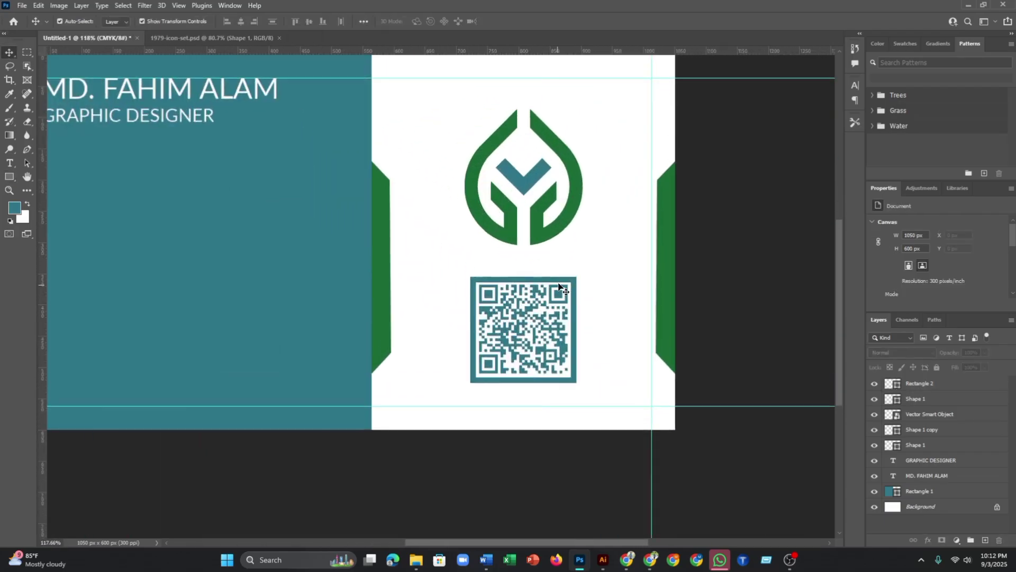
click(575, 295)
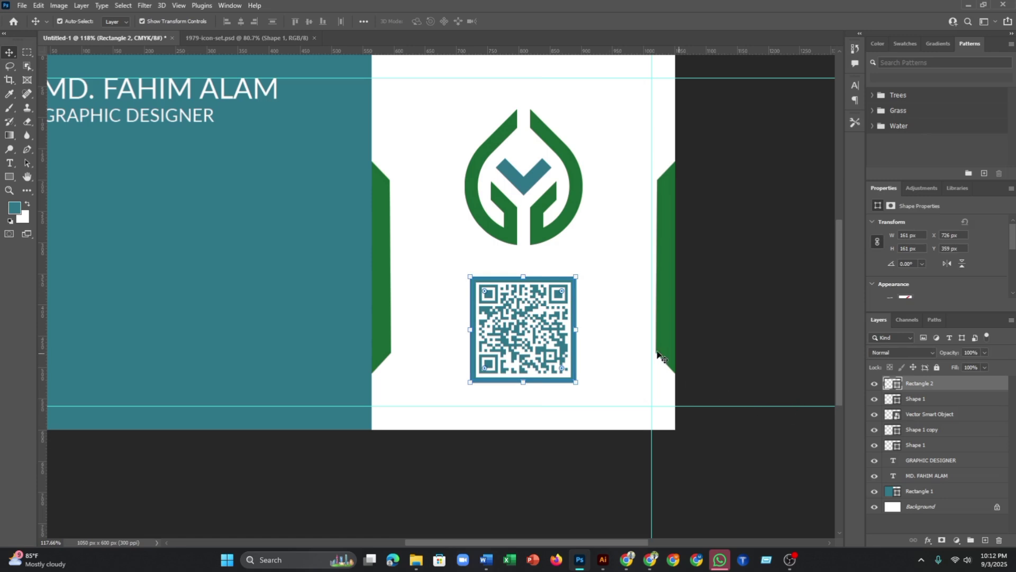
click(791, 296)
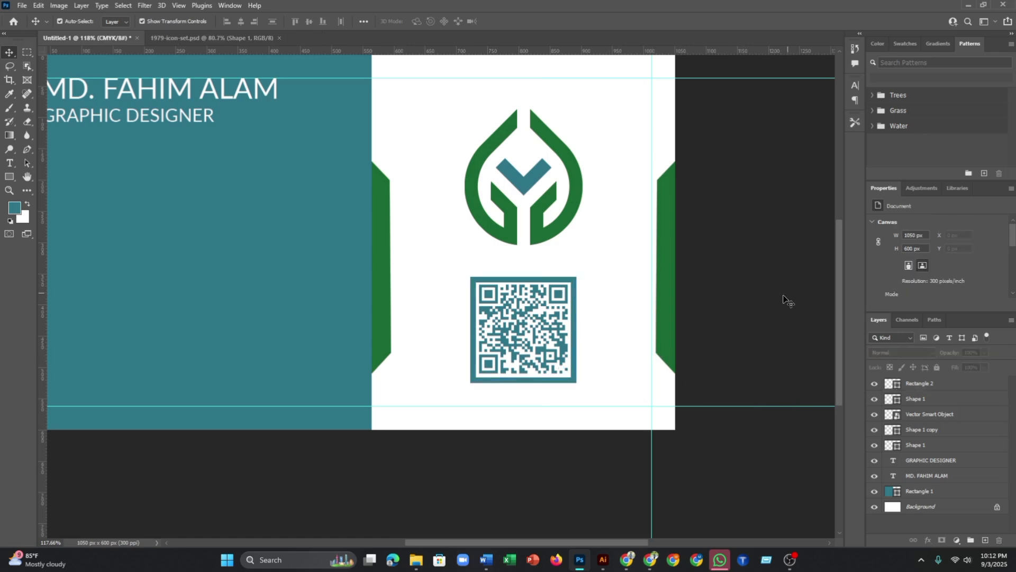
scroll(783, 300, down, 2)
scroll(466, 280, down, 1)
scroll(453, 206, up, 1)
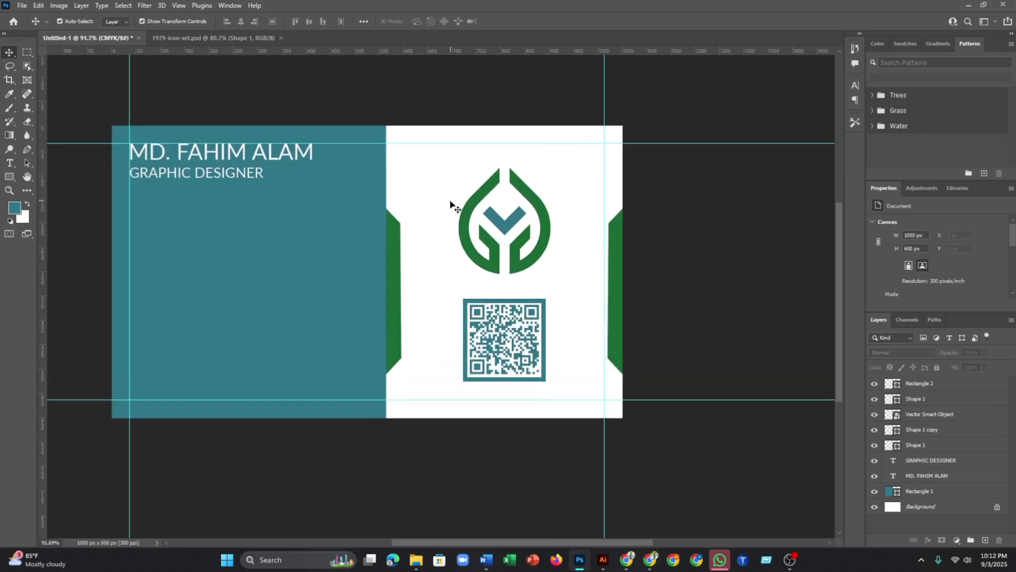
- Alt-drag a copy of the GRAPHIC DESIGNER text lower on the teal panel
drag(447, 109, 519, 89)
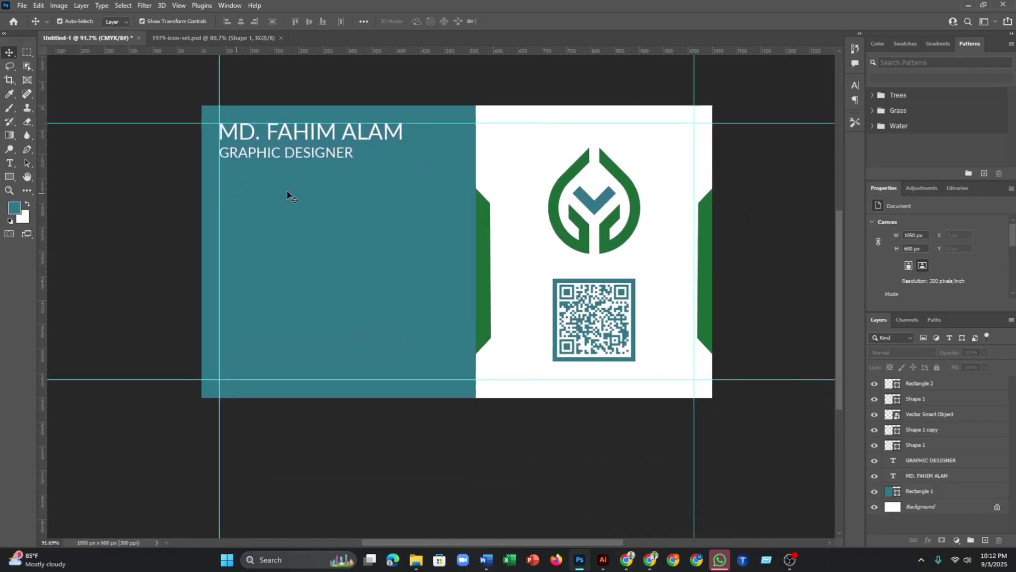
click(280, 153)
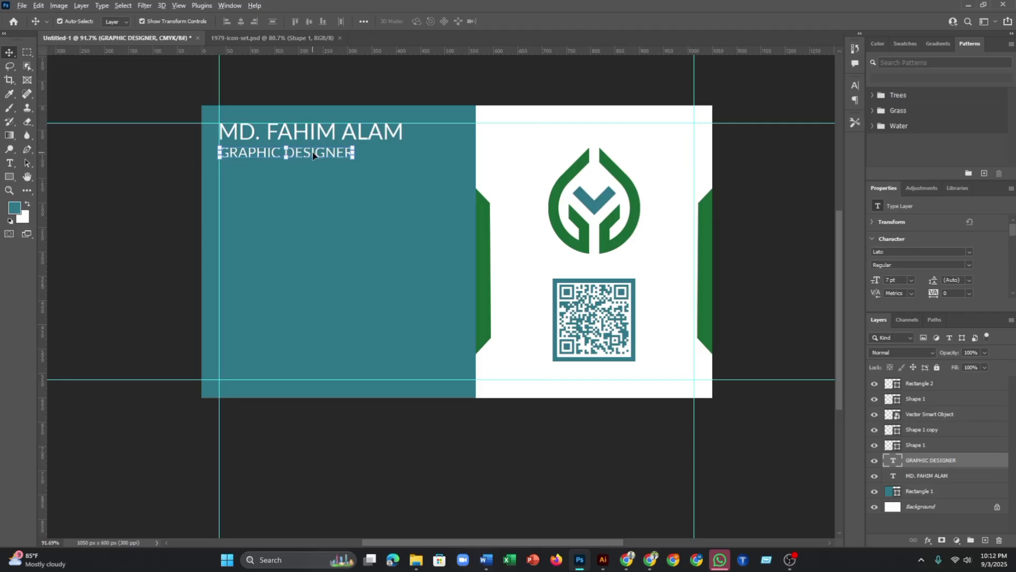
drag(312, 155, 336, 207)
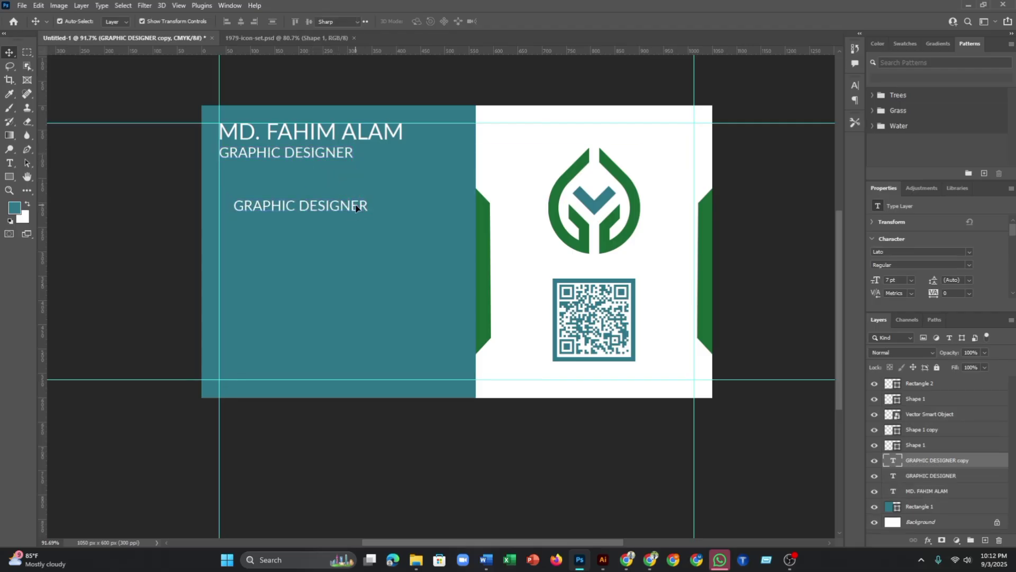
- Replace the copy's text with the phone number, then duplicate that line one row below
double_click(356, 208)
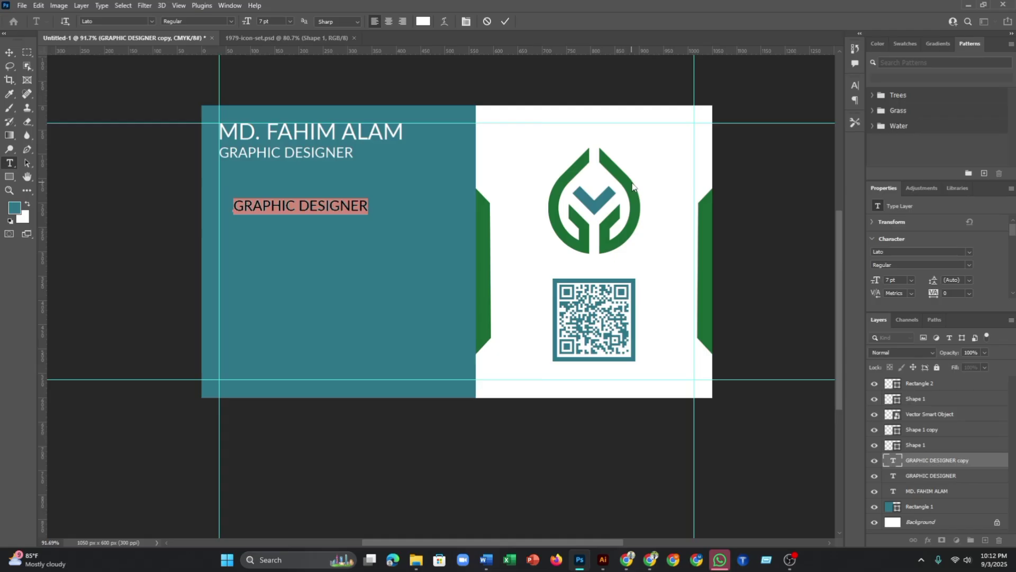
text(000)
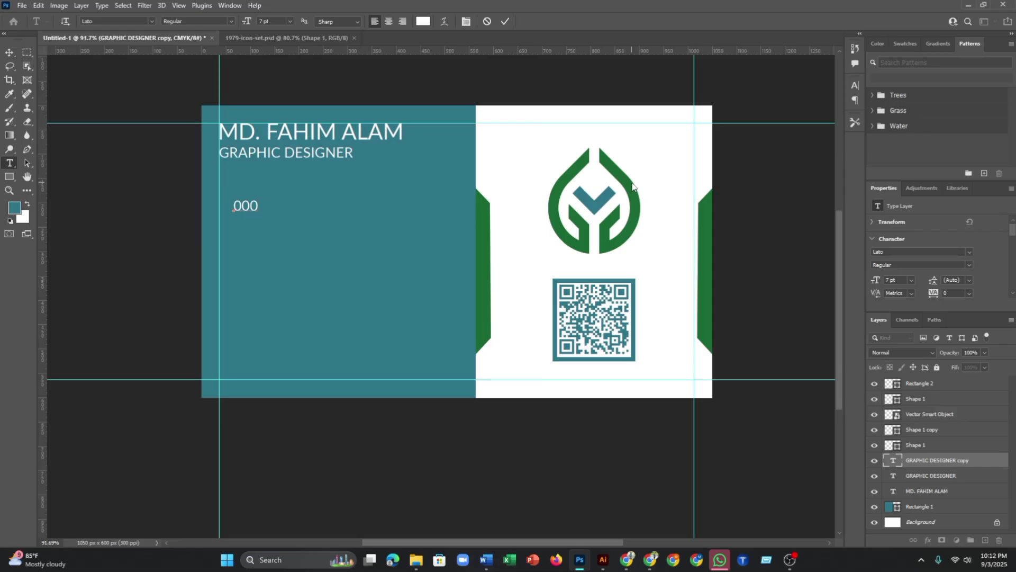
text(-1111-11223344)
key(BackSpace)
key(BackSpace)
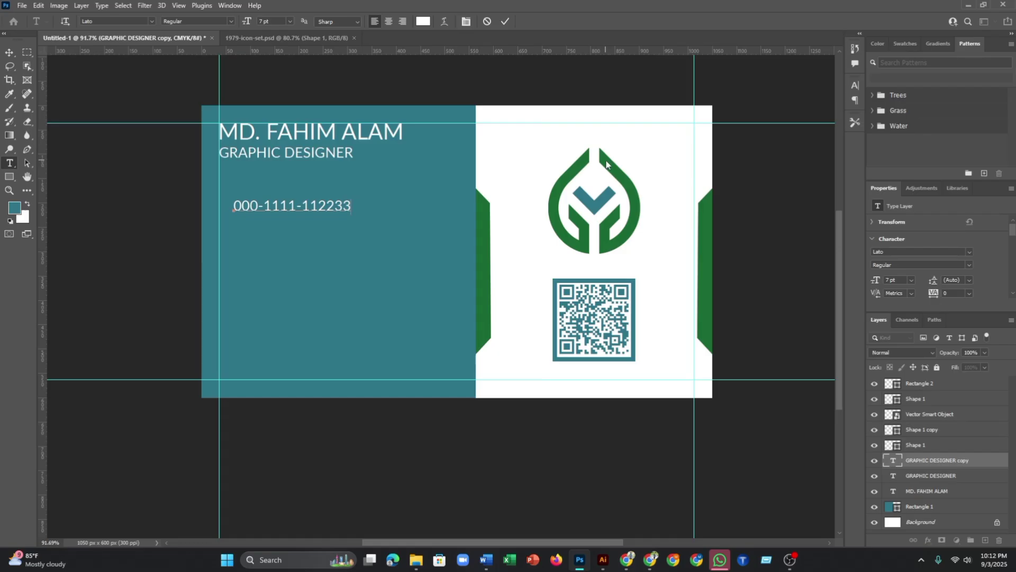
text(4)
click(505, 21)
key(v)
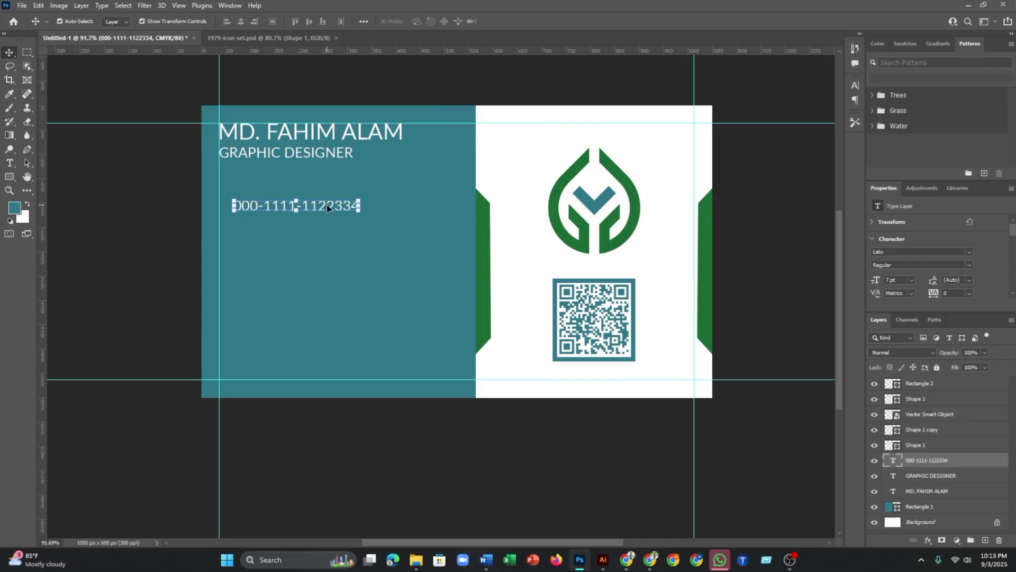
drag(328, 204, 329, 229)
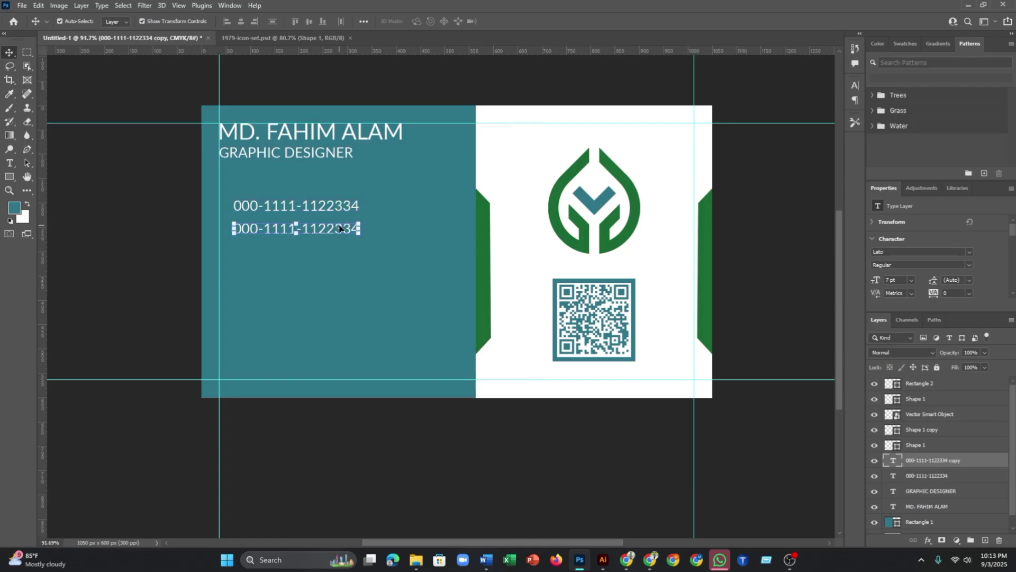
double_click(339, 228)
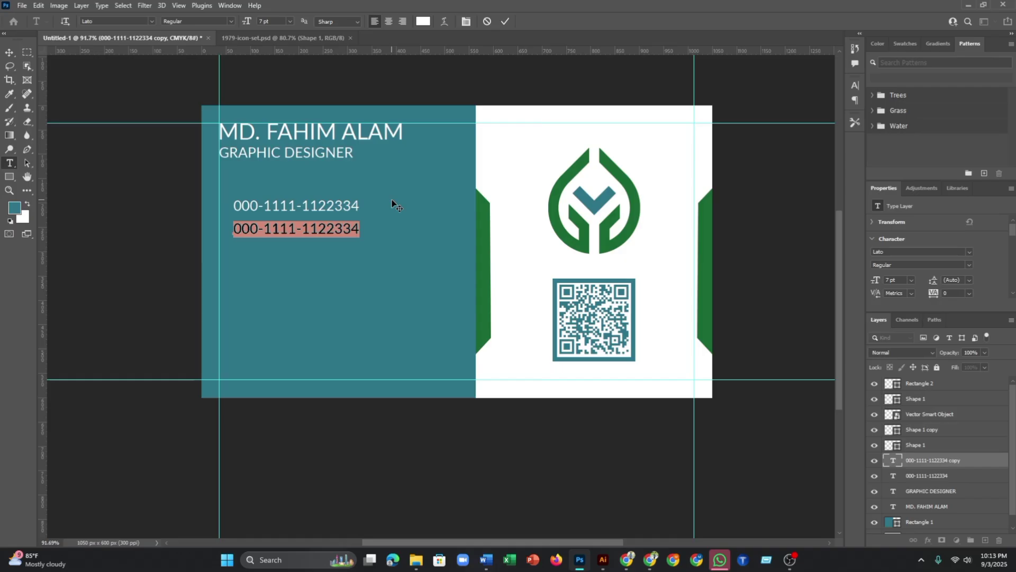
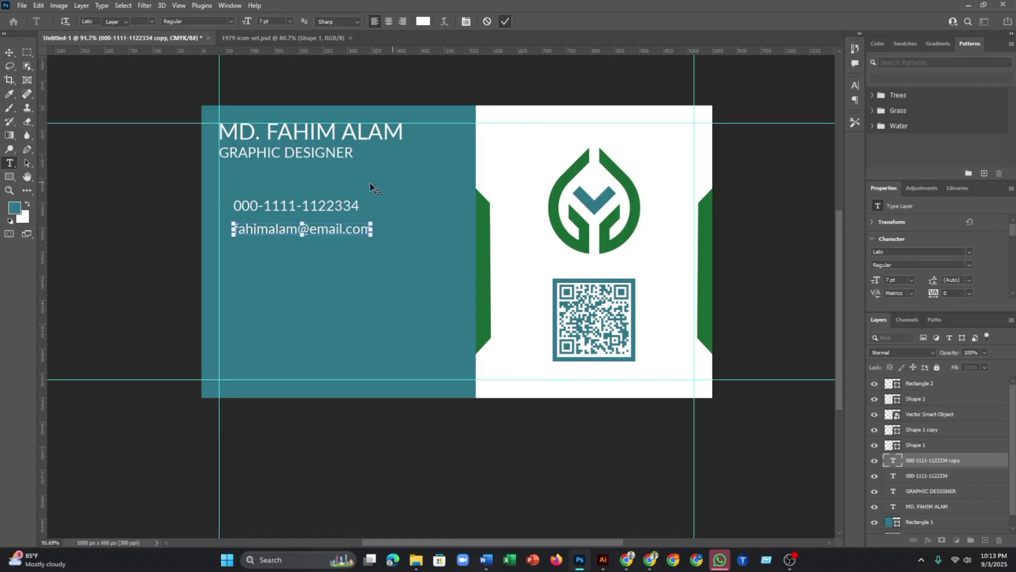
- Replace the copied phone line's text with the e-mail address and commit it
key(ctrl+Return)
key(v)
mouse_move(341, 229)
mouse_down()
mouse_move(340, 252)
mouse_move(341, 229)
mouse_up()
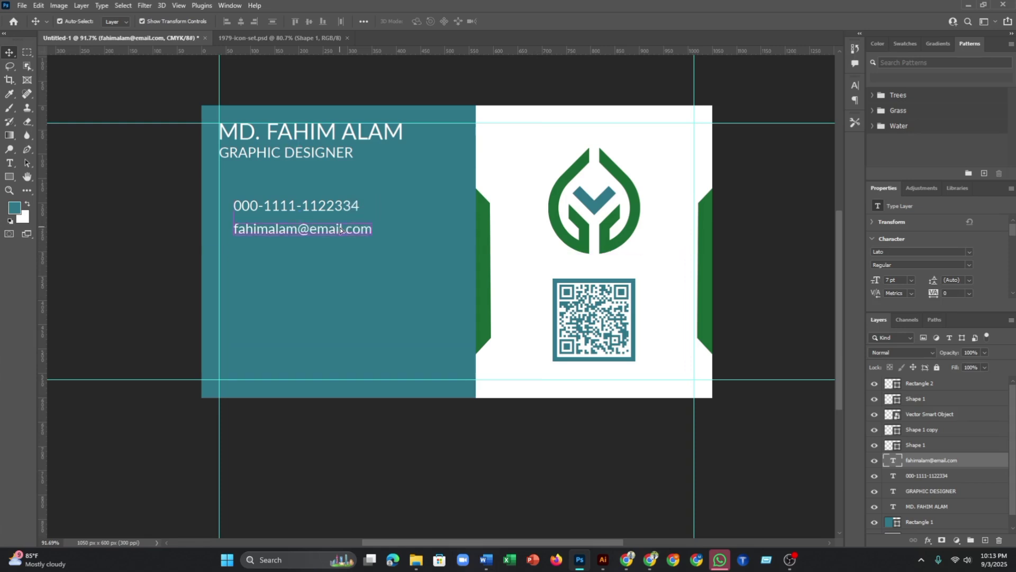
key(ctrl+z)
key(ctrl+z)
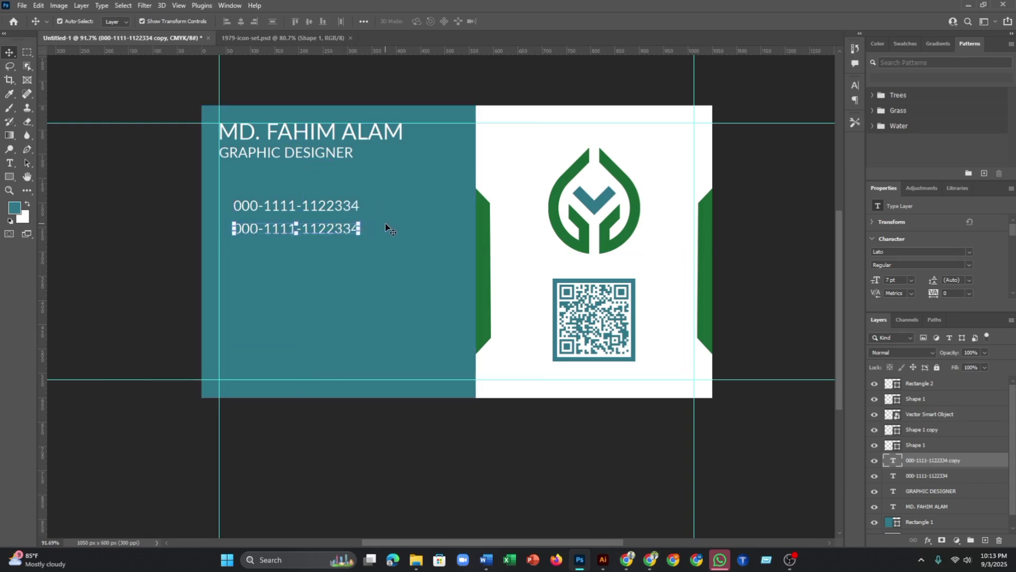
key(ctrl+shift+z)
key(ctrl+shift+z)
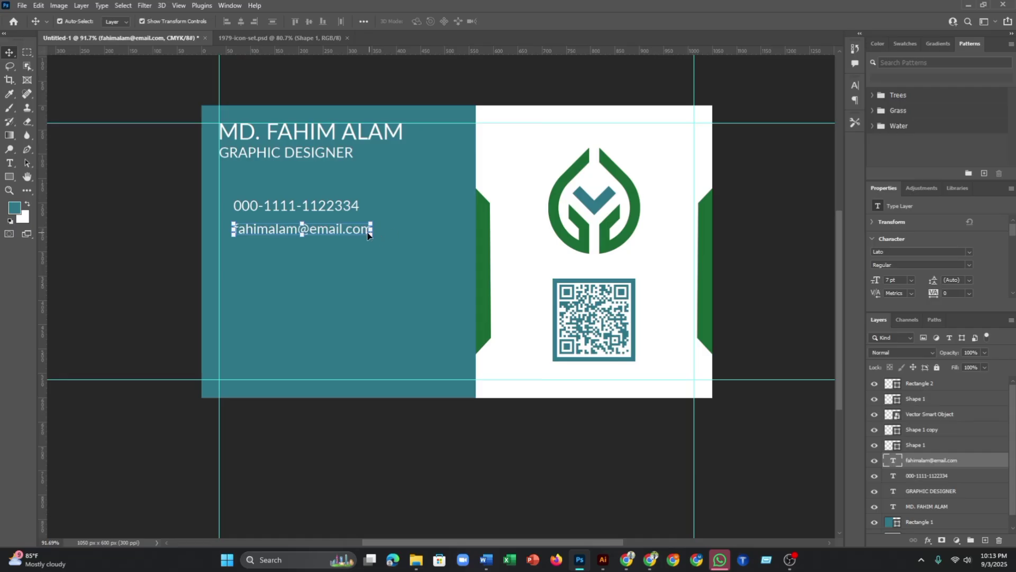
- Alt-drag a copy of the e-mail line just below it
click(380, 209)
click(333, 230)
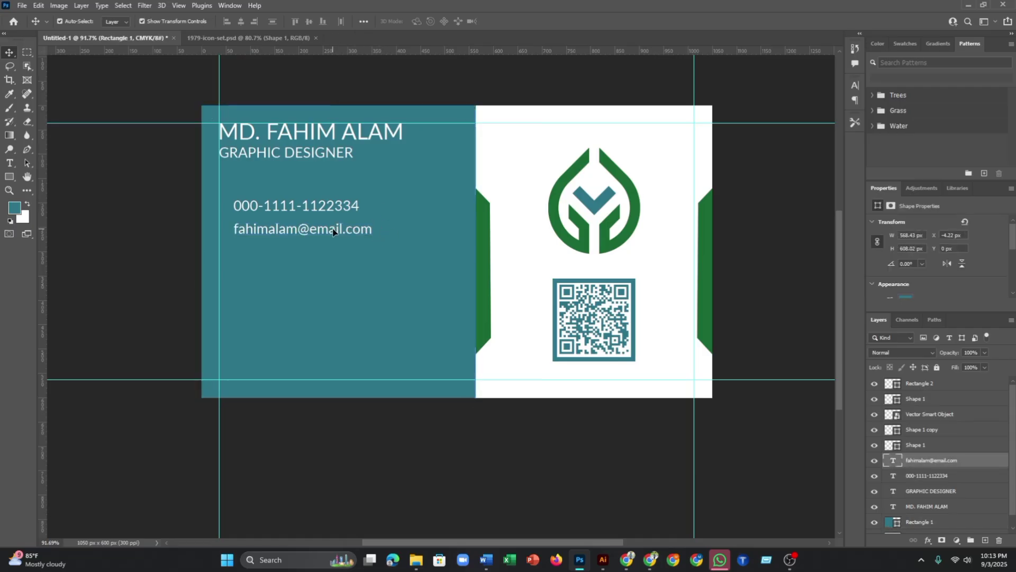
drag(334, 232, 330, 257)
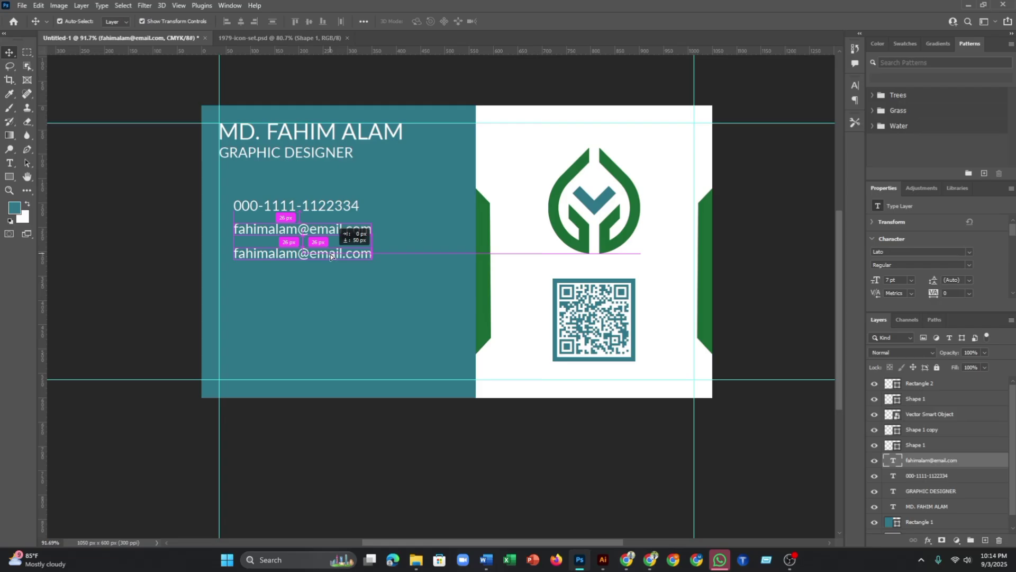
- Change the copied e-mail line to the website address and commit it
drag(331, 256, 331, 256)
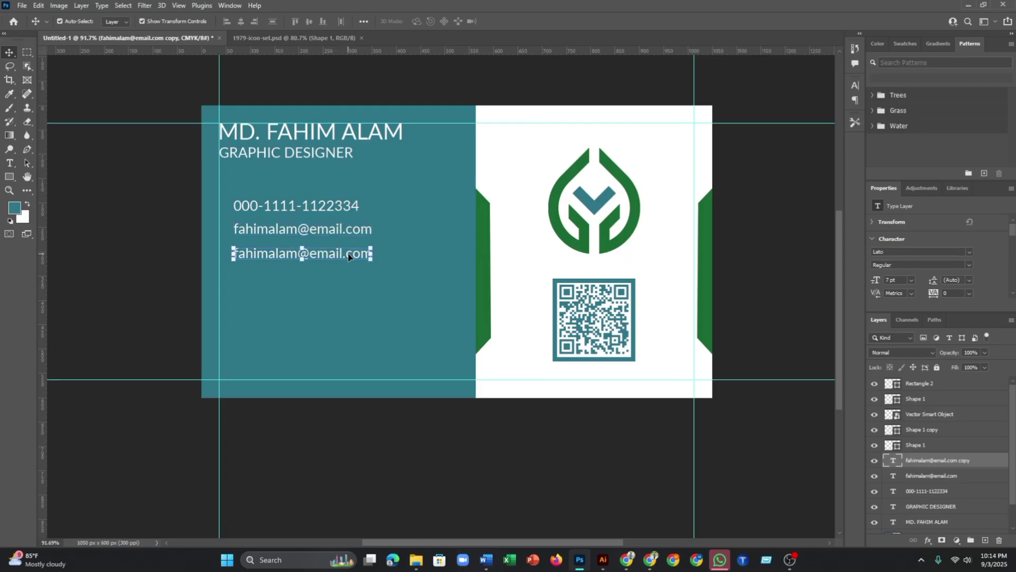
double_click(348, 257)
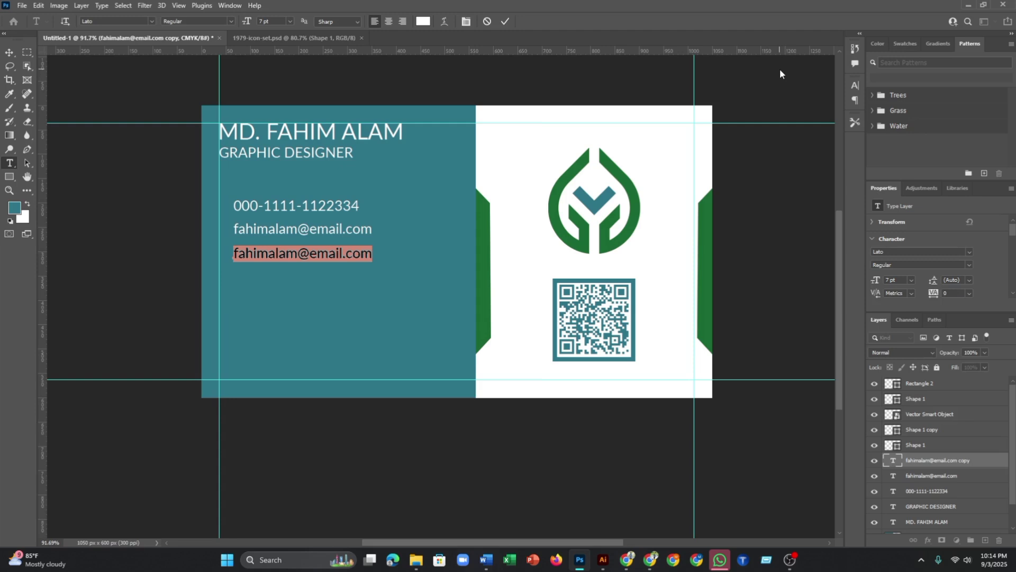
text(www)
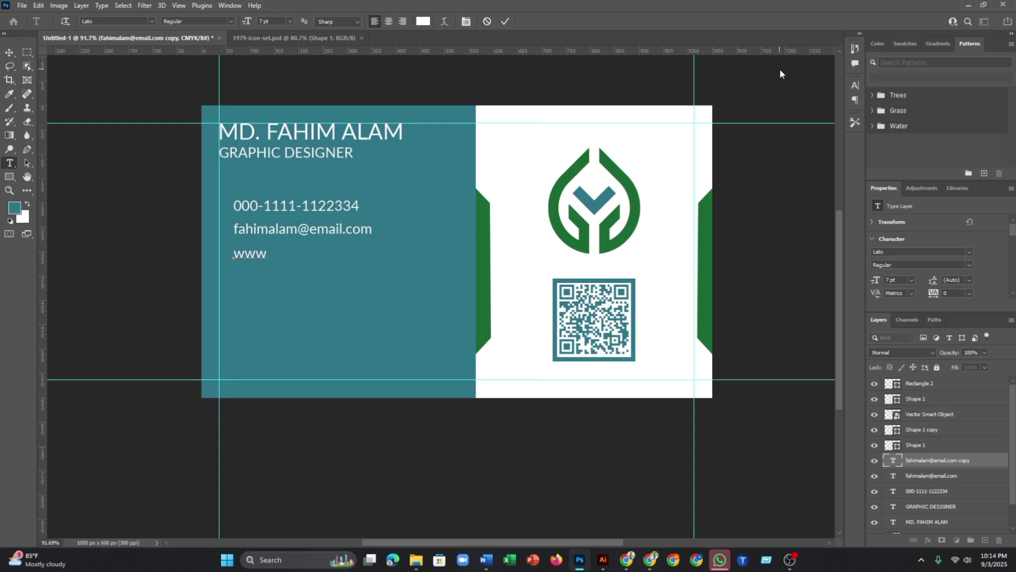
text(.fahimgraphi)
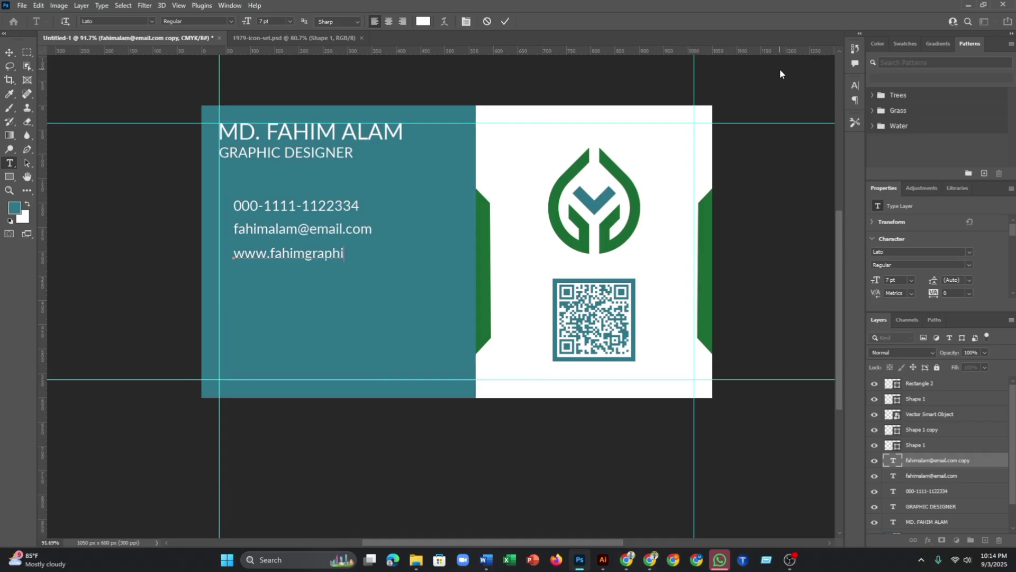
text(c.com)
click(506, 21)
key(v)
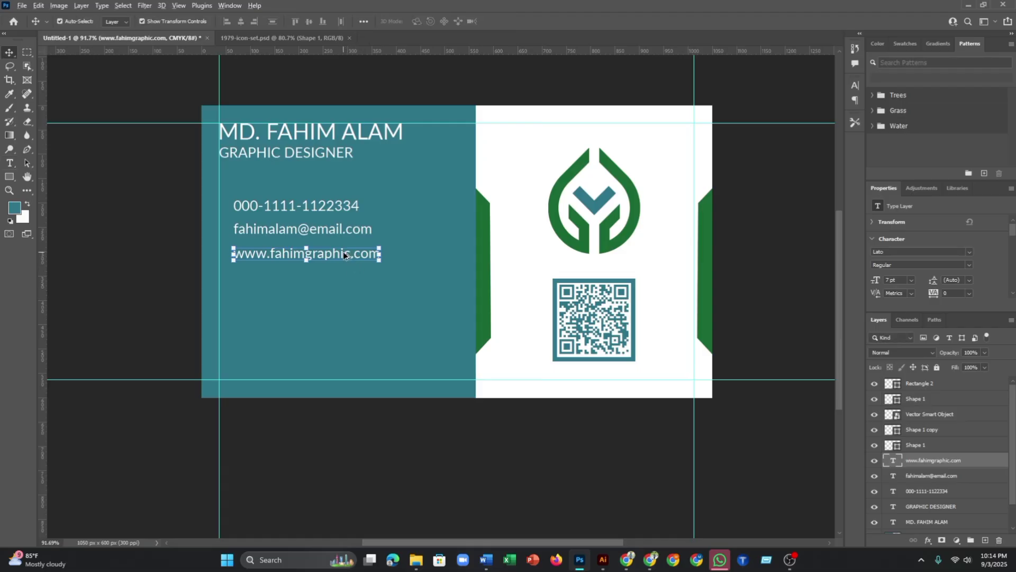
- Duplicate the website line below and change the copy to the city and area location
drag(348, 253, 339, 274)
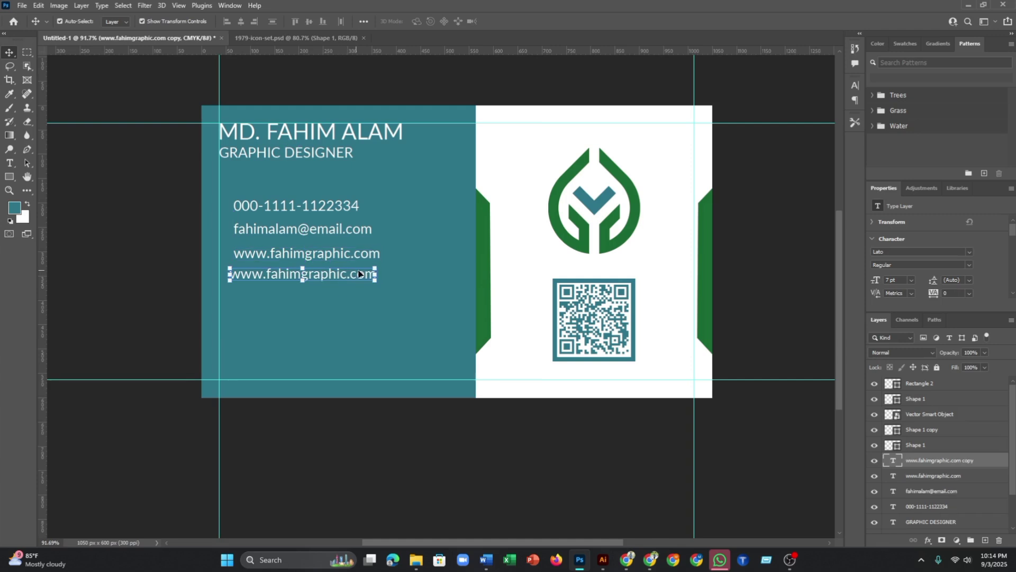
key(ctrl+z)
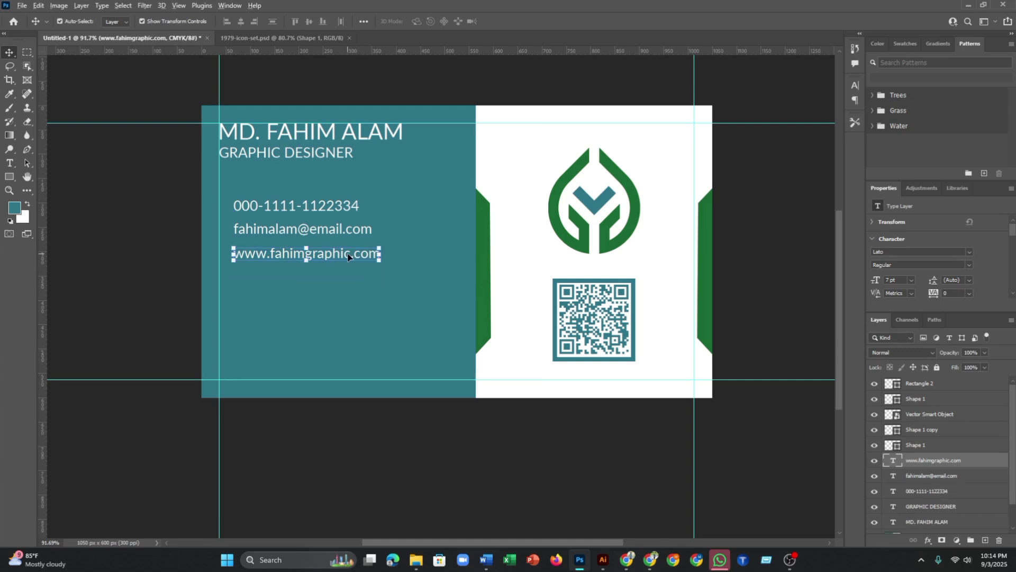
drag(347, 258, 347, 279)
double_click(347, 275)
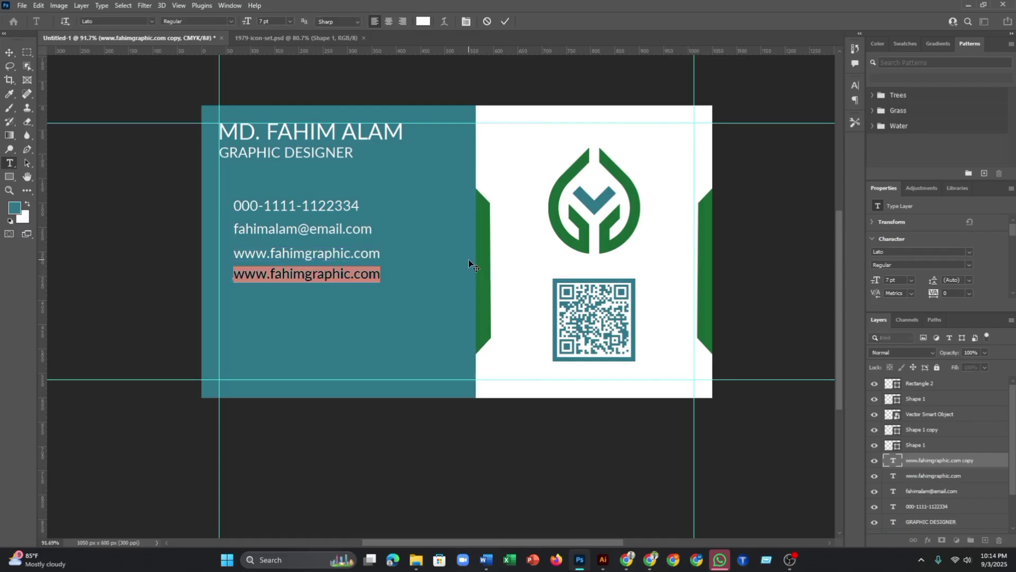
text(Ra)
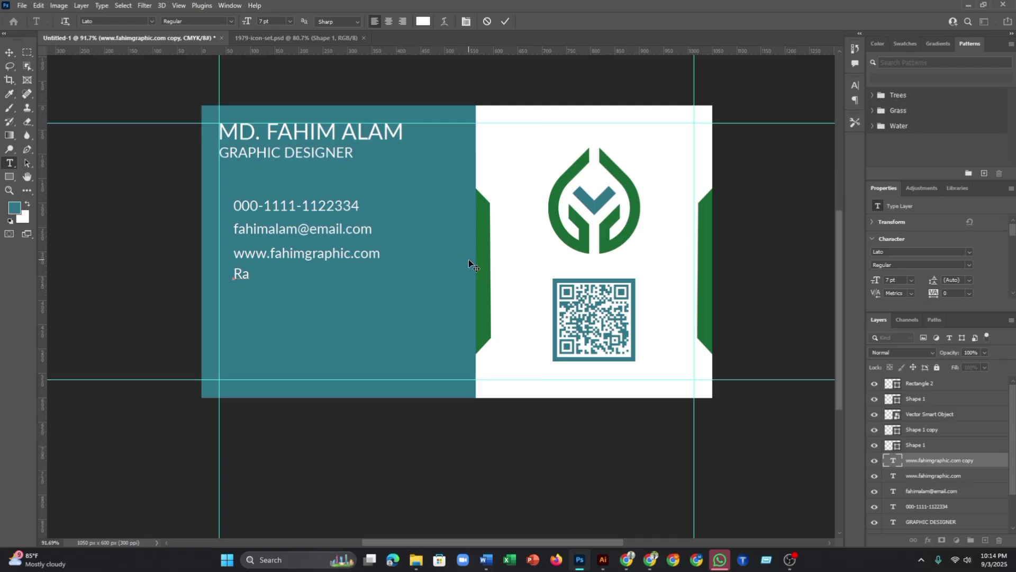
text(ngpur.Mahigo)
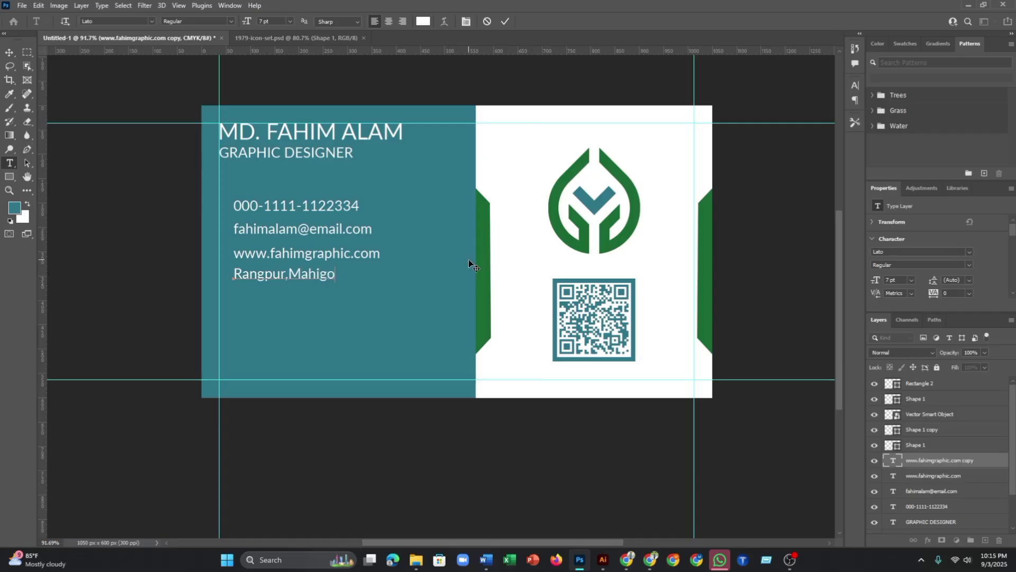
text(nj)
click(503, 22)
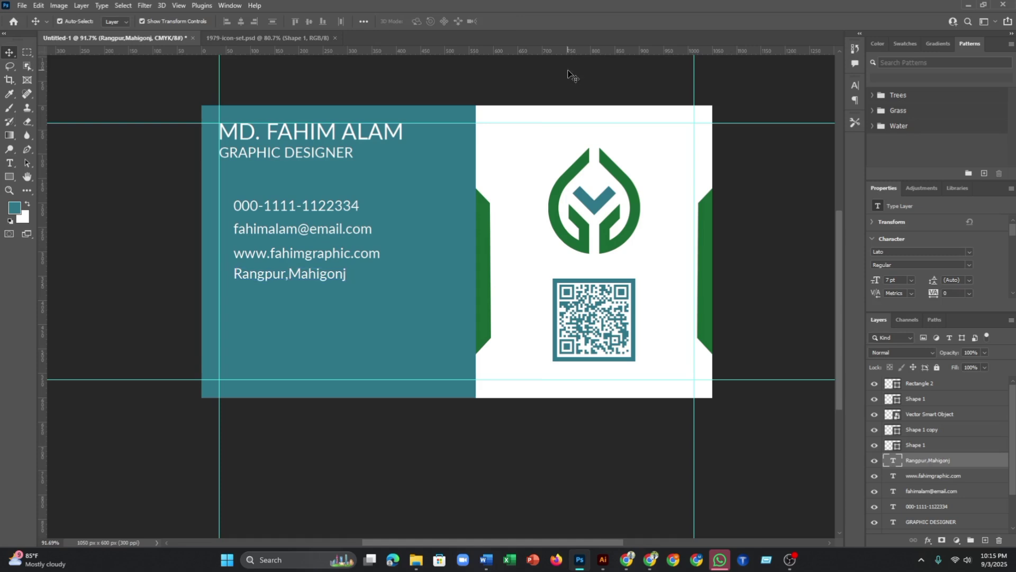
click(568, 74)
- Add a vertical guide left of the contact text and snap the phone and e-mail lines to it
drag(44, 266, 234, 293)
scroll(257, 233, up, 5)
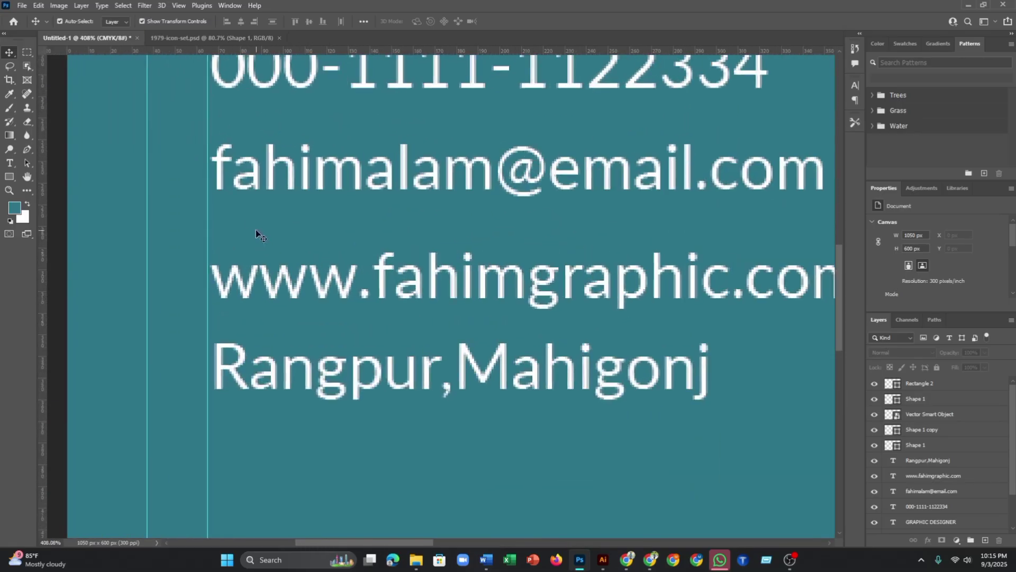
scroll(262, 158, up, 3)
mouse_move(294, 239)
mouse_down()
mouse_move(309, 220)
mouse_move(284, 244)
mouse_up()
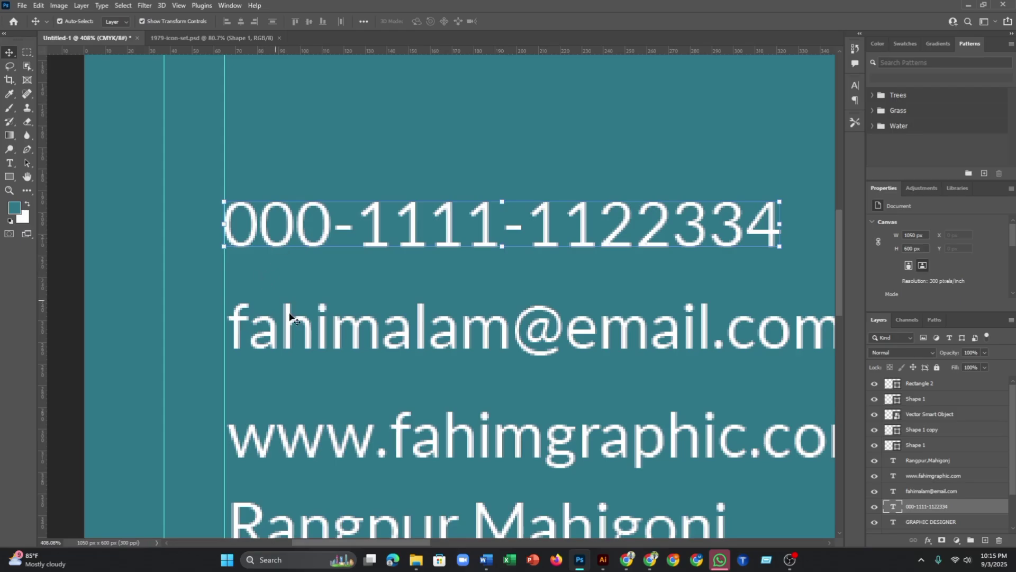
drag(285, 335, 249, 330)
- Move the website and location lines left onto the guide
scroll(223, 318, up, 5)
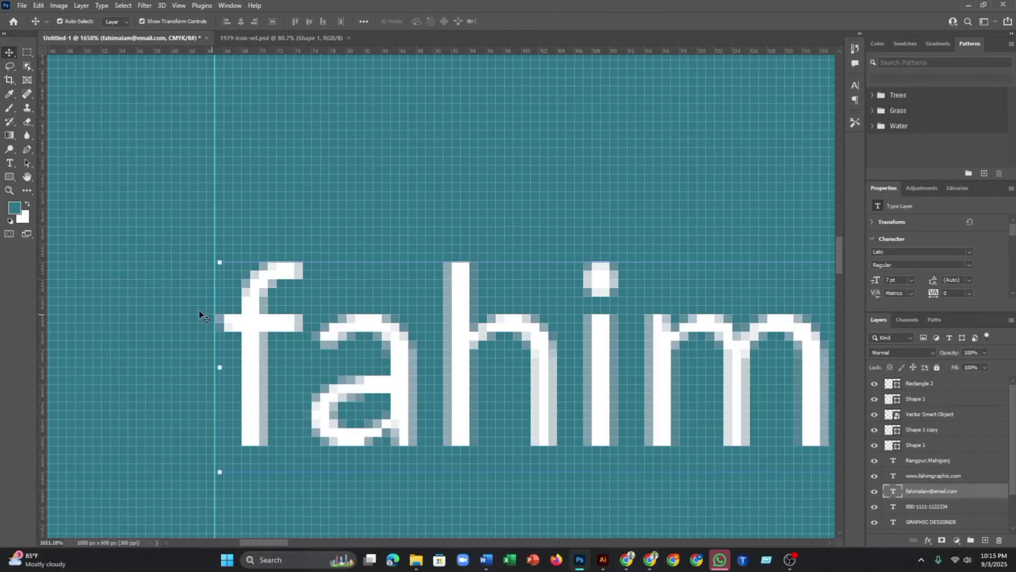
click(199, 310)
scroll(198, 316, down, 5)
scroll(247, 401, down, 2)
scroll(255, 341, up, 5)
drag(231, 363, 227, 362)
click(164, 335)
scroll(198, 350, down, 2)
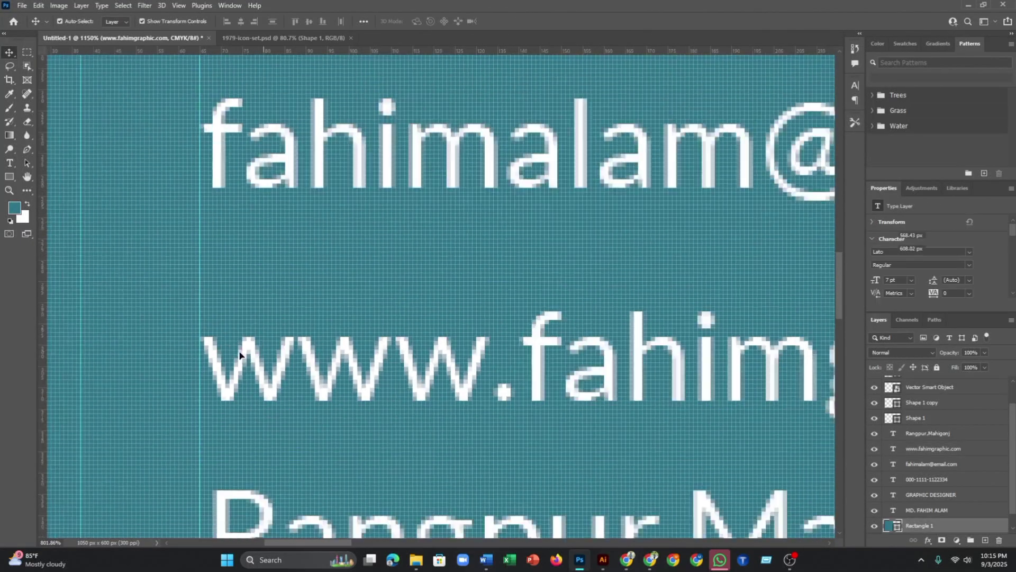
scroll(239, 355, down, 2)
drag(258, 455, 249, 457)
key(ctrl+t)
scroll(188, 437, up, 1)
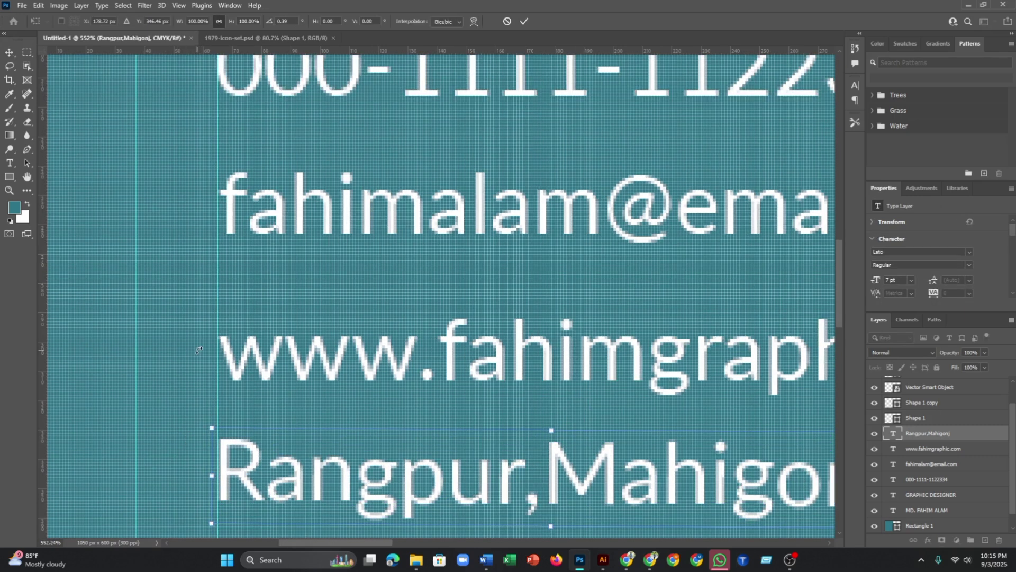
click(520, 22)
scroll(266, 401, down, 2)
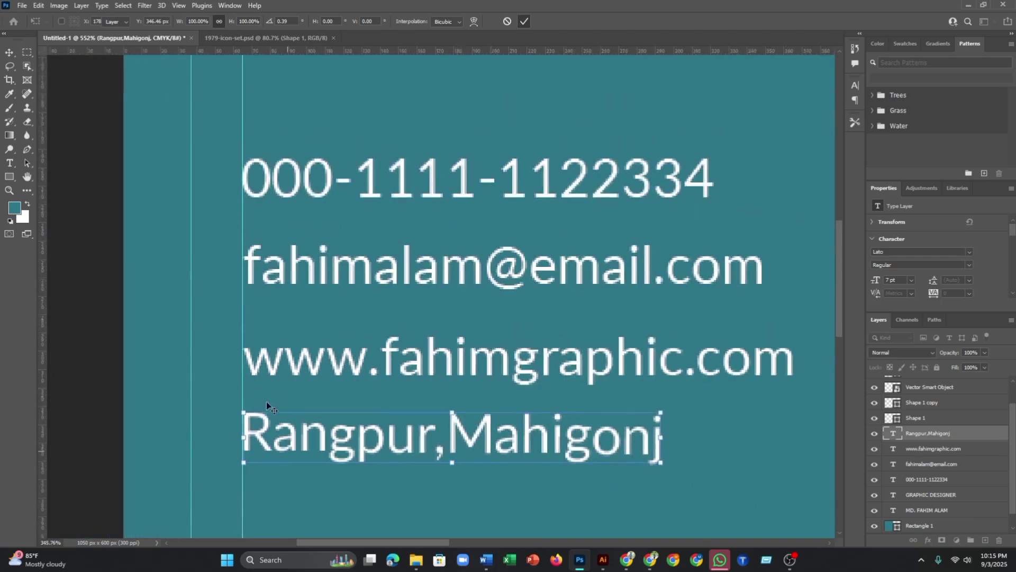
scroll(258, 417, up, 1)
scroll(262, 420, down, 1)
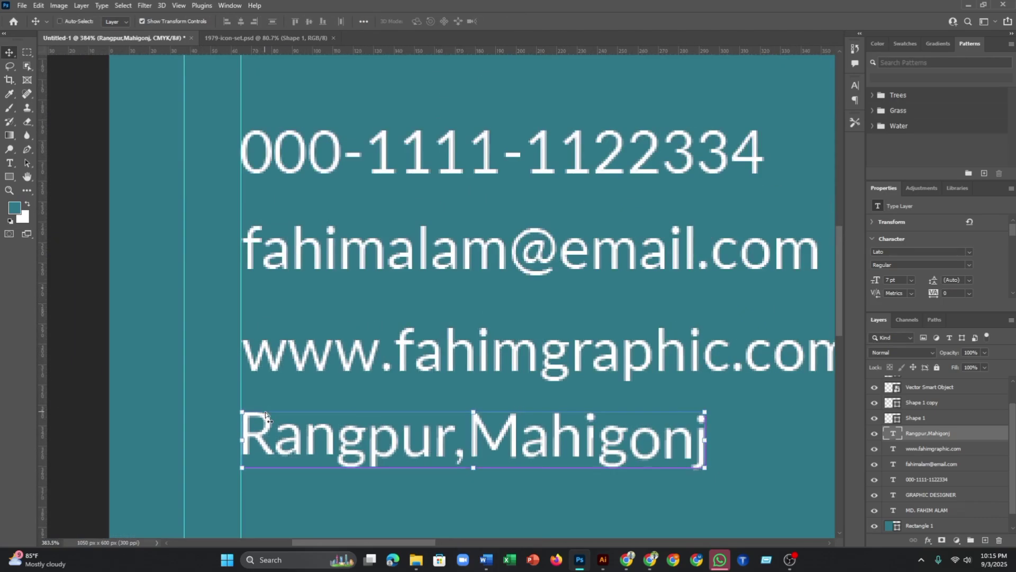
click(231, 390)
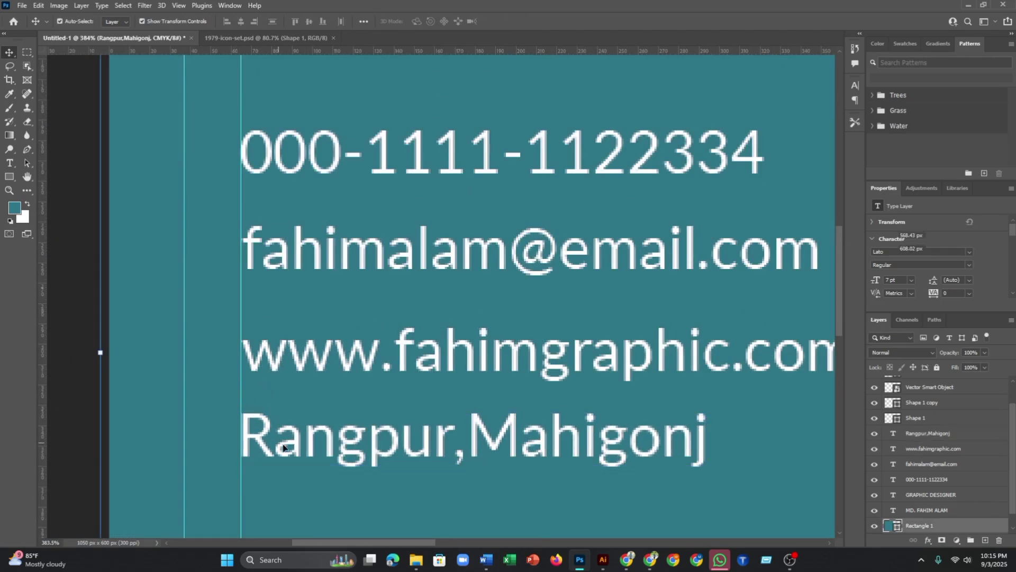
scroll(265, 438, up, 8)
scroll(258, 422, down, 10)
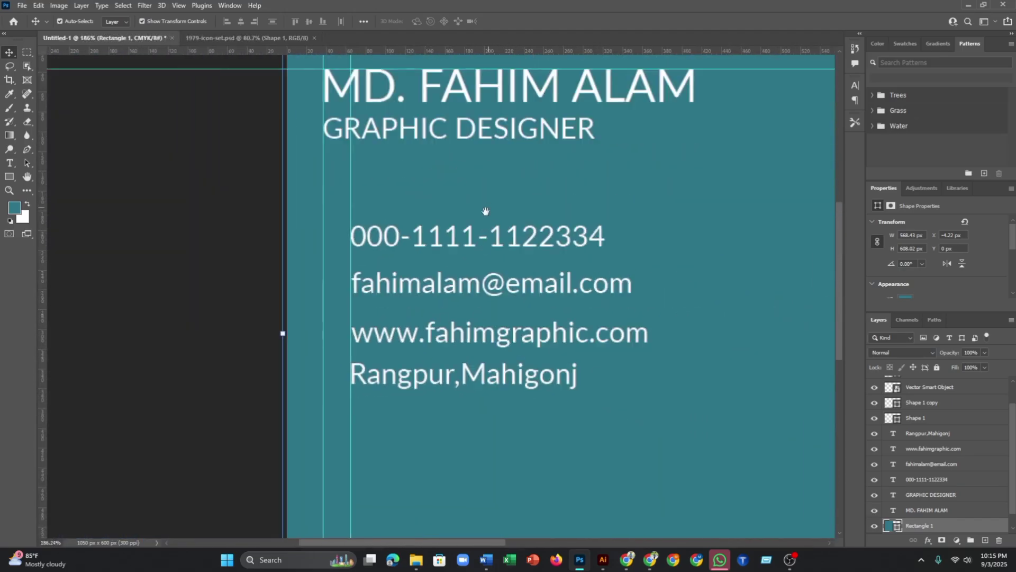
drag(485, 211, 418, 306)
- Set the name heading's font style to Bold and nudge it into line
click(442, 226)
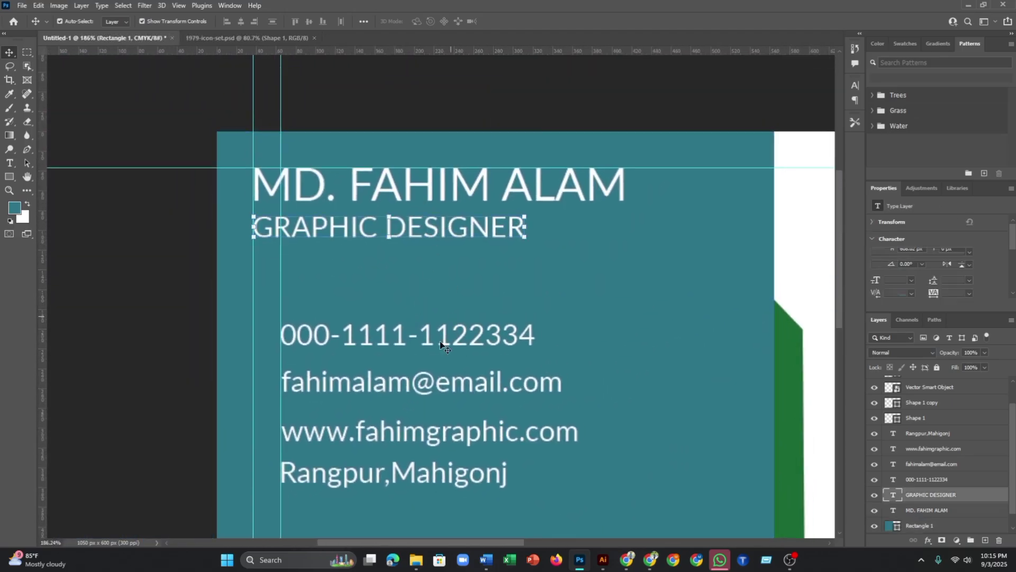
shift+click(446, 335)
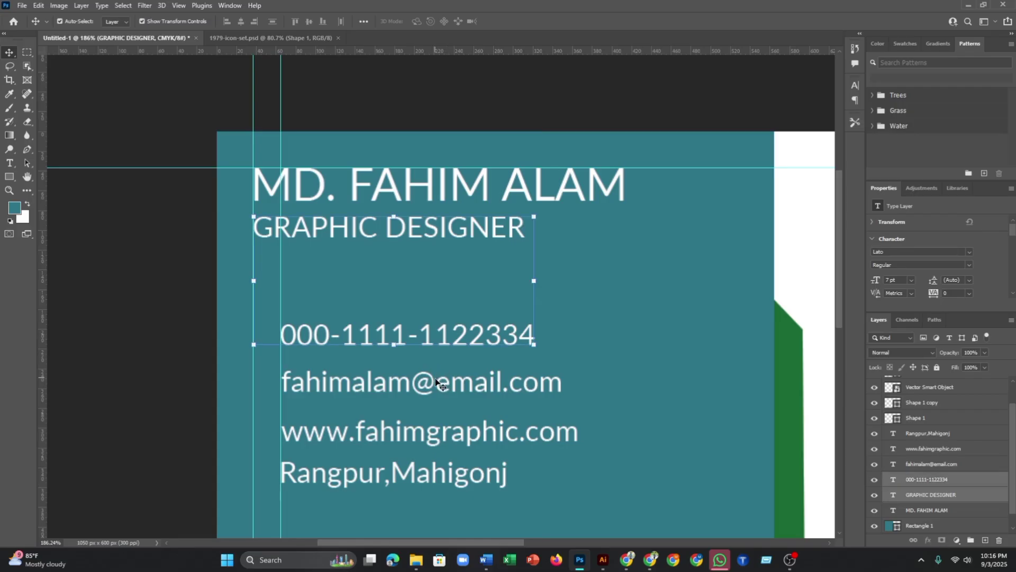
shift+click(430, 392)
shift+click(427, 437)
shift+click(424, 479)
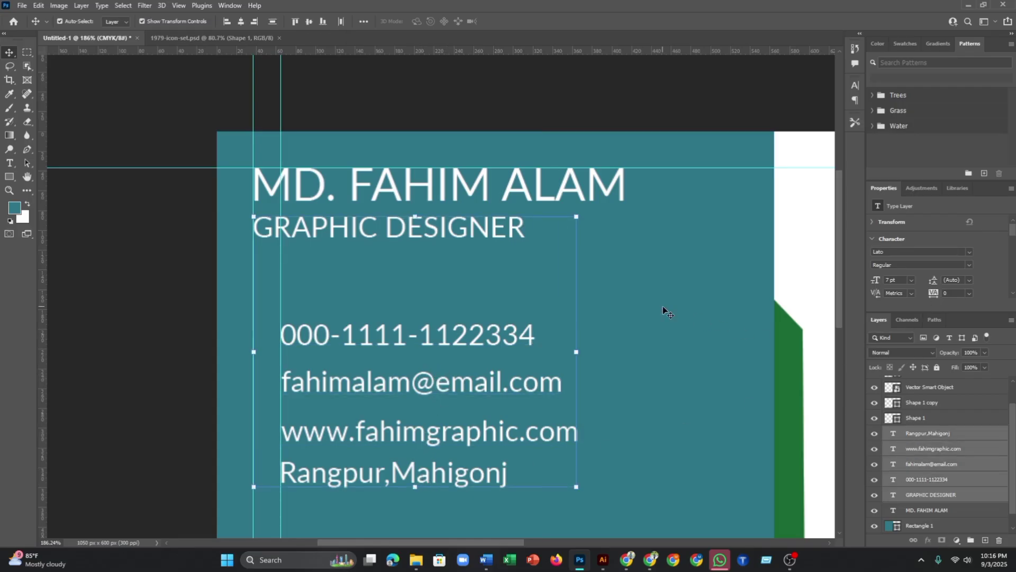
scroll(665, 311, down, 3)
shift+click(672, 199)
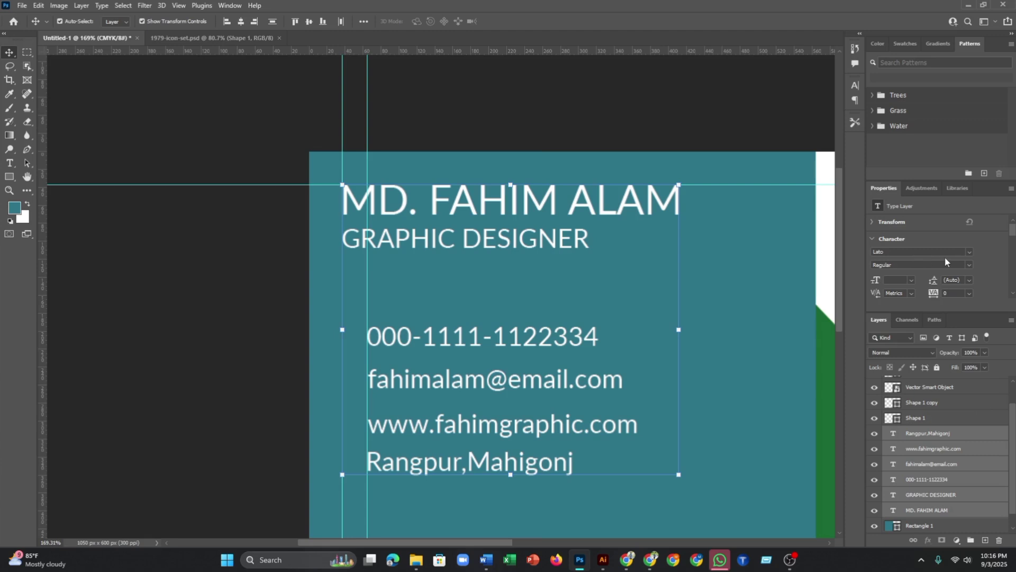
shift+click(622, 206)
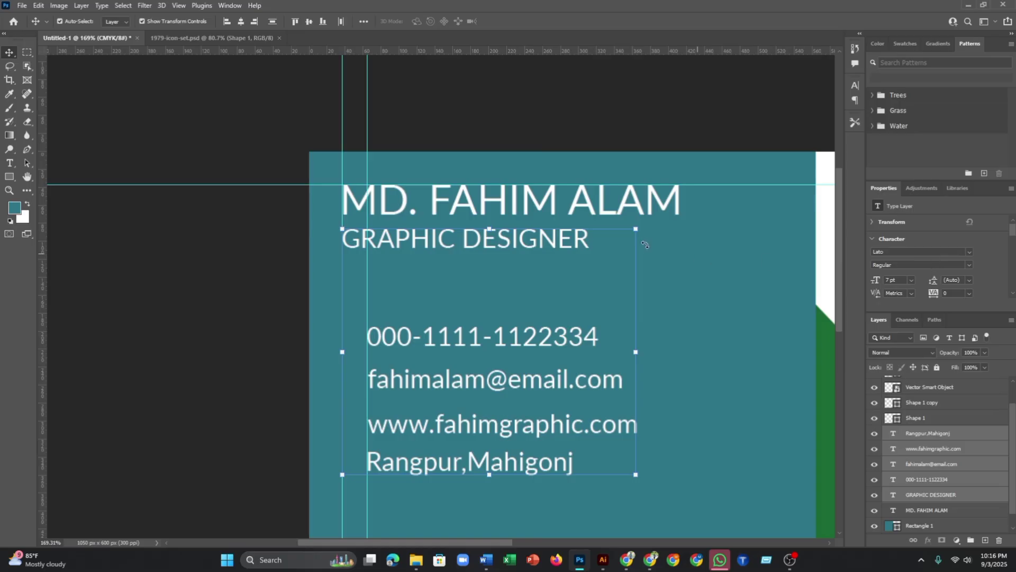
click(654, 202)
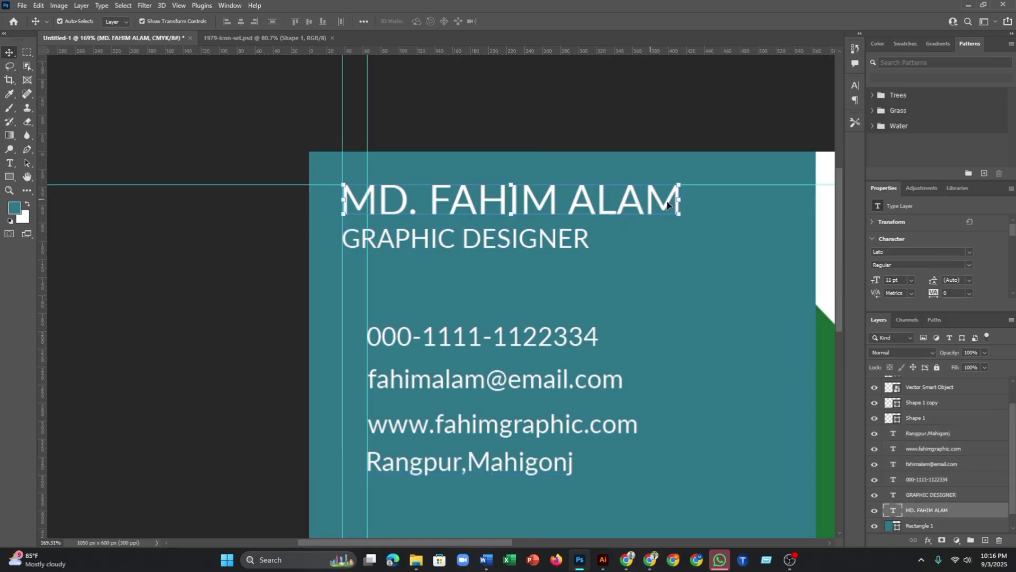
click(971, 263)
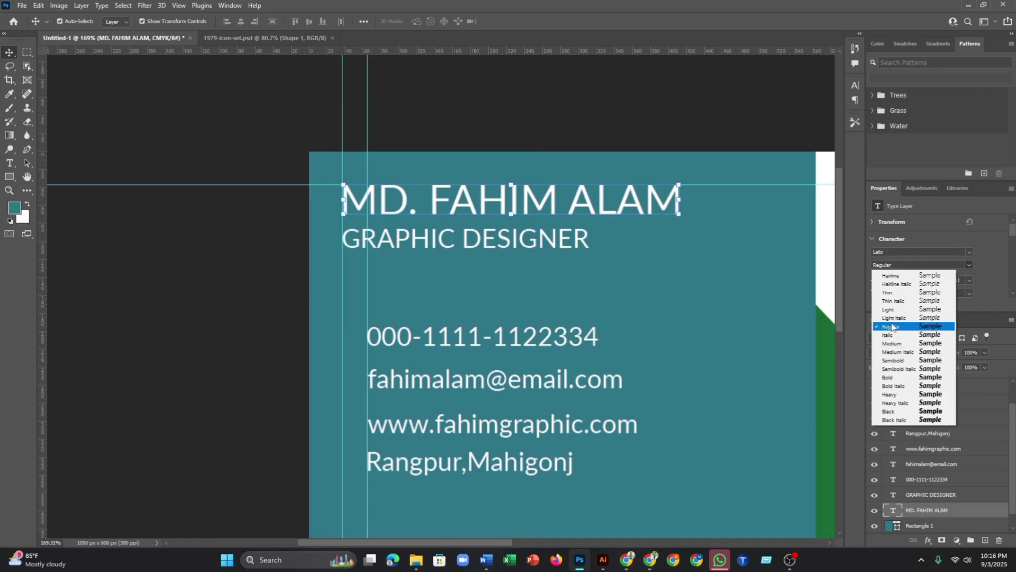
click(889, 378)
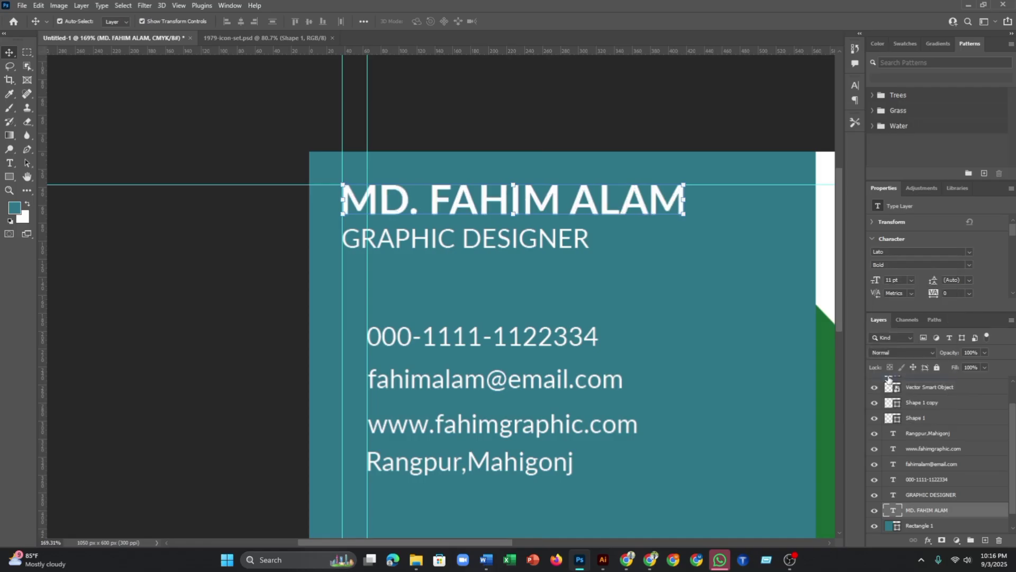
click(506, 126)
alt+scroll(397, 183, up, 9)
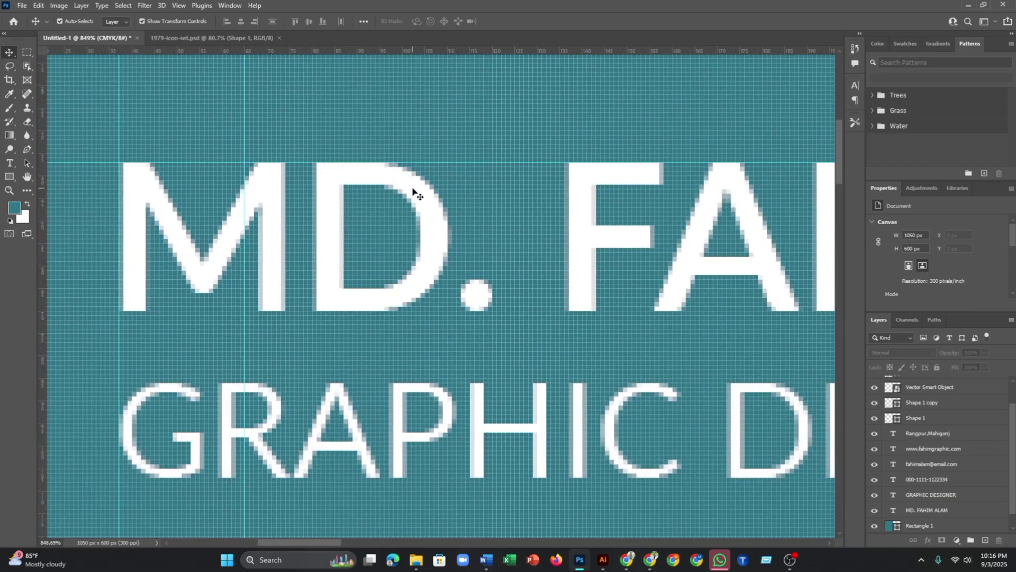
drag(414, 191, 413, 194)
- Add a vertical guide marking the left margin of the name and title
click(420, 145)
alt+scroll(445, 152, down, 3)
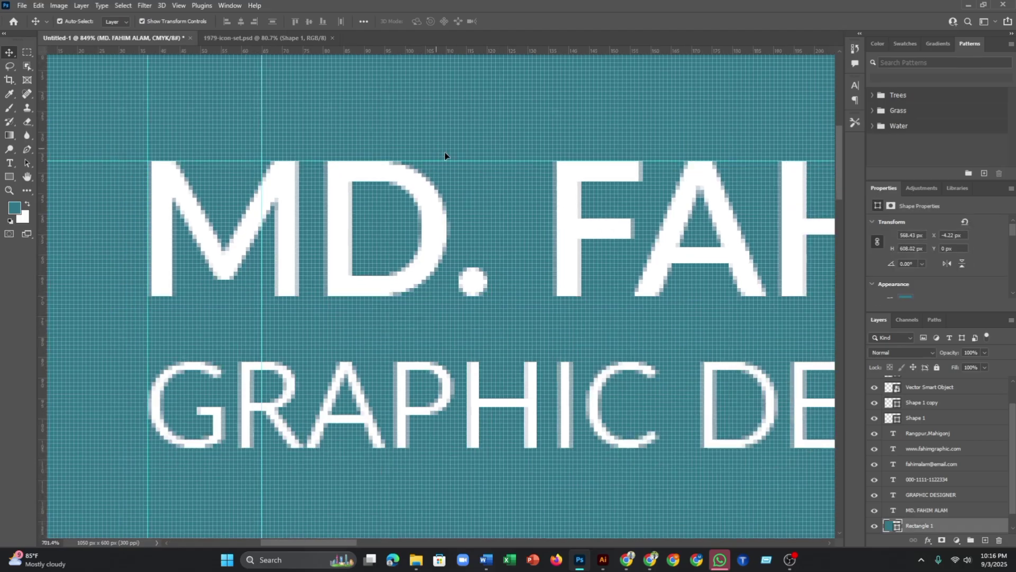
alt+scroll(504, 178, down, 5)
alt+scroll(534, 186, up, 5)
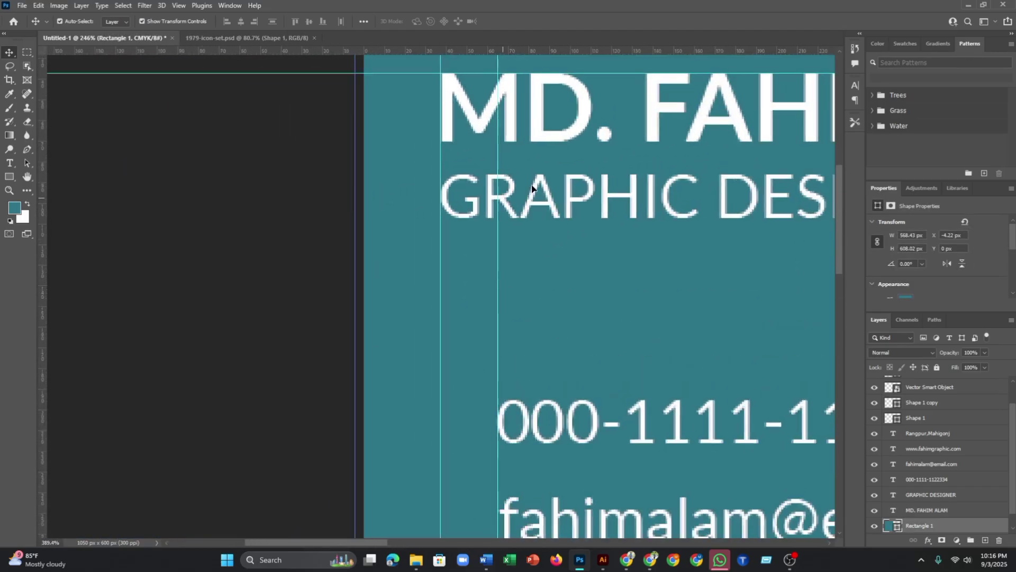
alt+scroll(534, 187, down, 5)
drag(756, 228, 526, 248)
alt+scroll(545, 241, down, 5)
alt+scroll(555, 238, up, 2)
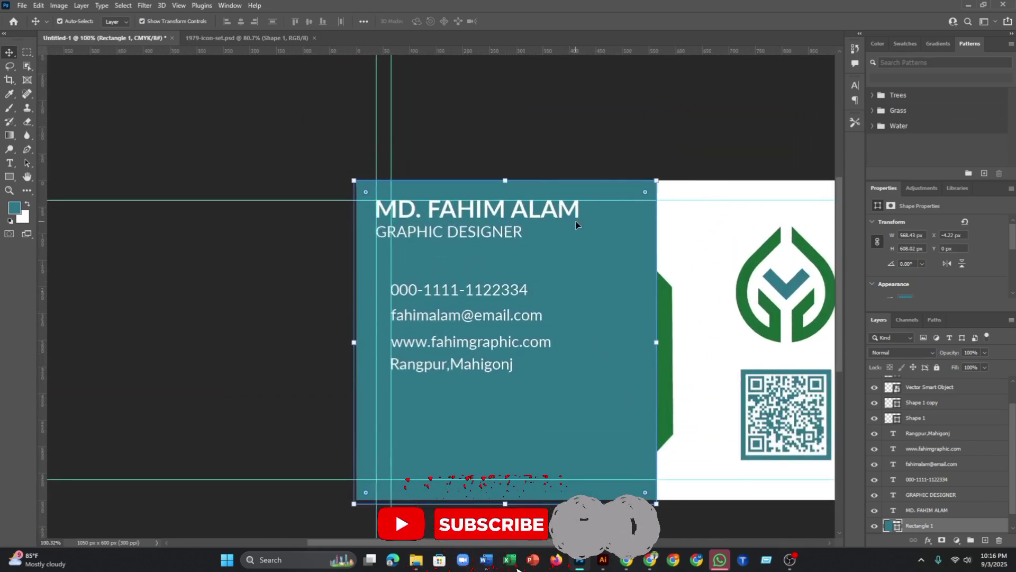
alt+scroll(566, 238, down, 2)
alt+scroll(531, 247, up, 3)
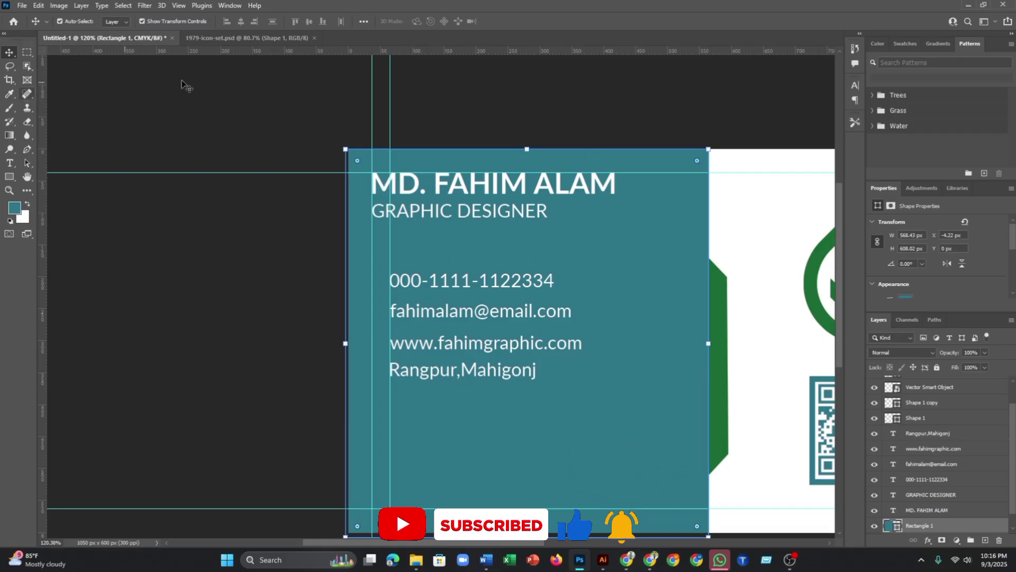
drag(43, 146, 384, 223)
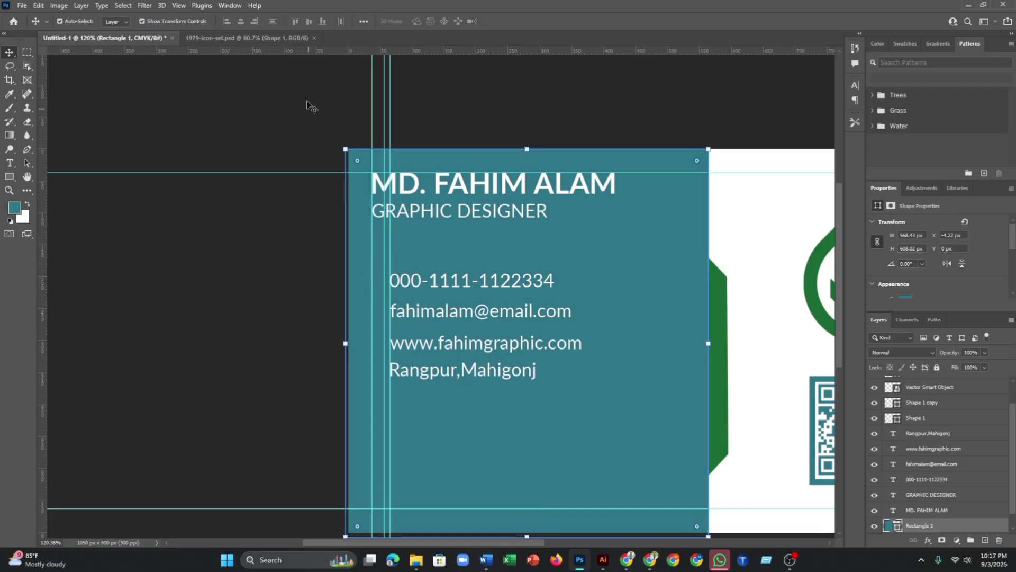
- Switch to the 1979-icon-set.psd document and pan to its left side
click(281, 36)
scroll(178, 275, down, 2)
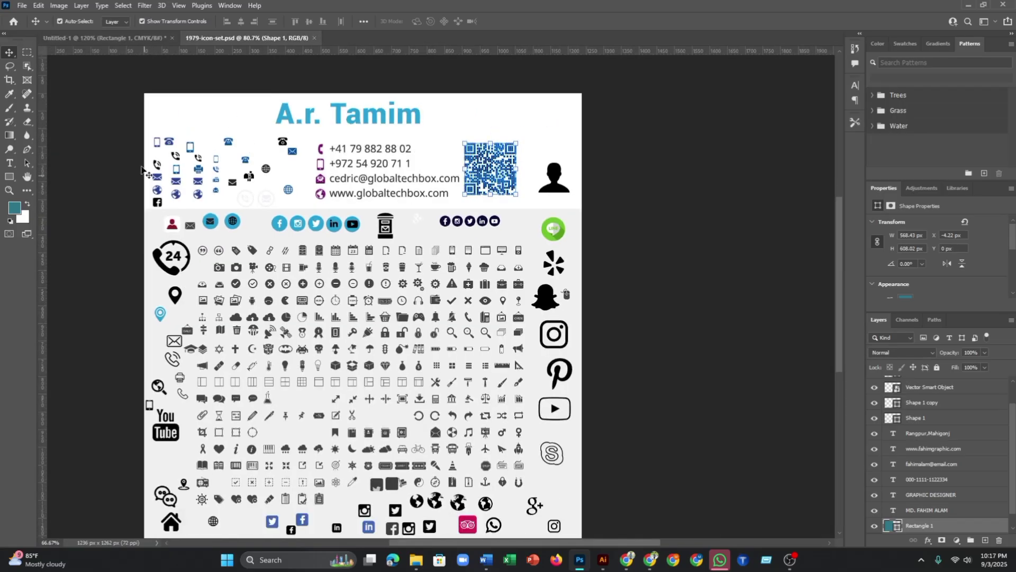
scroll(142, 168, up, 3)
drag(149, 201, 312, 243)
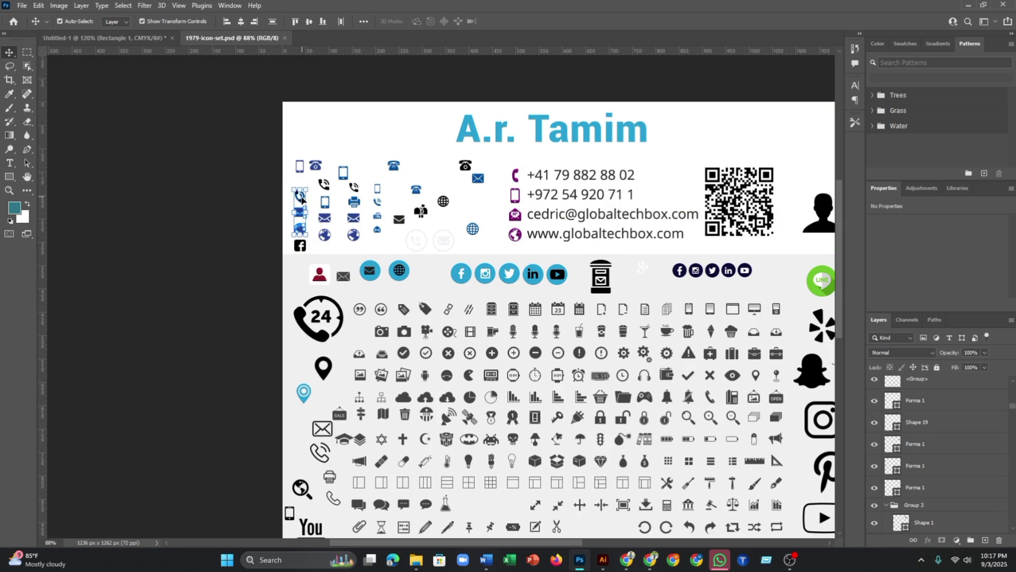
- Marquee-select the phone, mail and globe icons in the sheet's left column
drag(255, 113, 290, 205)
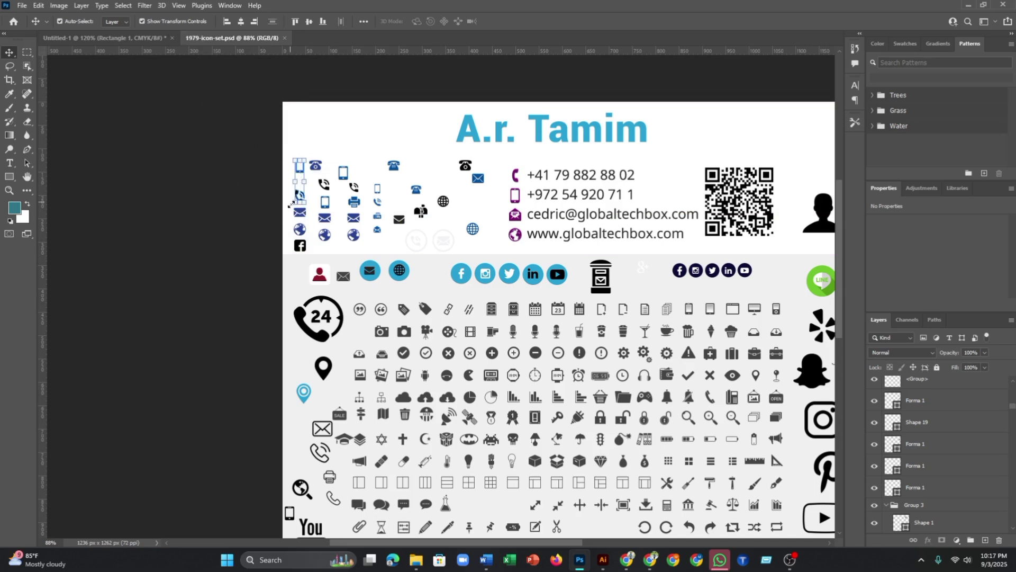
key(ctrl+t)
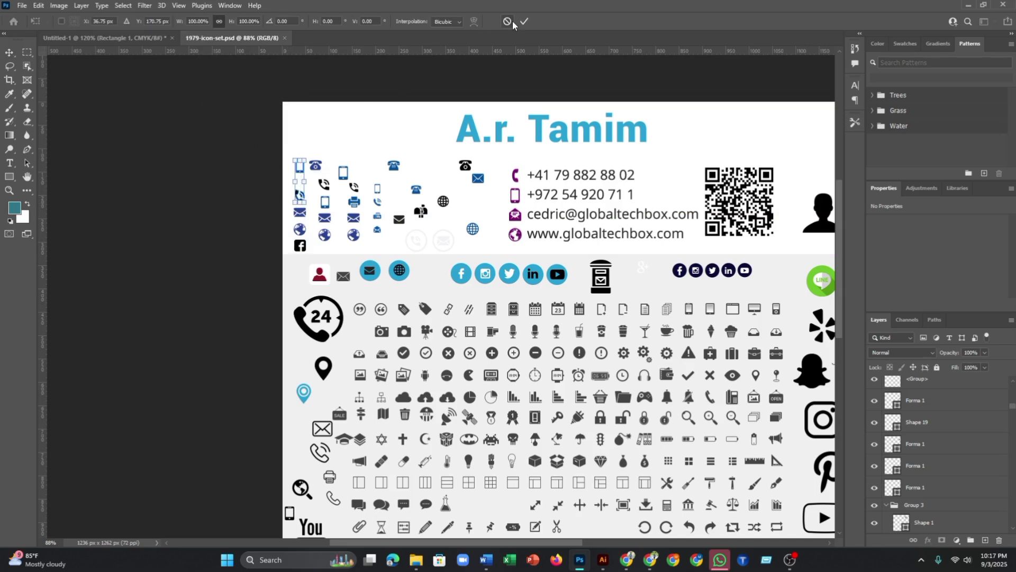
click(523, 21)
click(295, 139)
drag(291, 191, 312, 239)
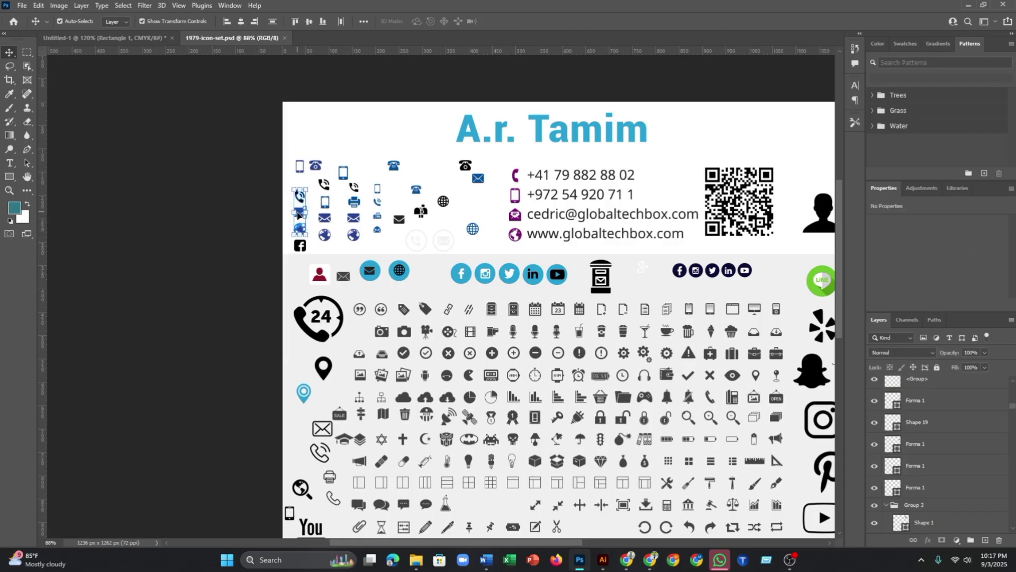
mouse_move(268, 141)
mouse_down()
mouse_move(180, 40)
mouse_move(268, 136)
mouse_up()
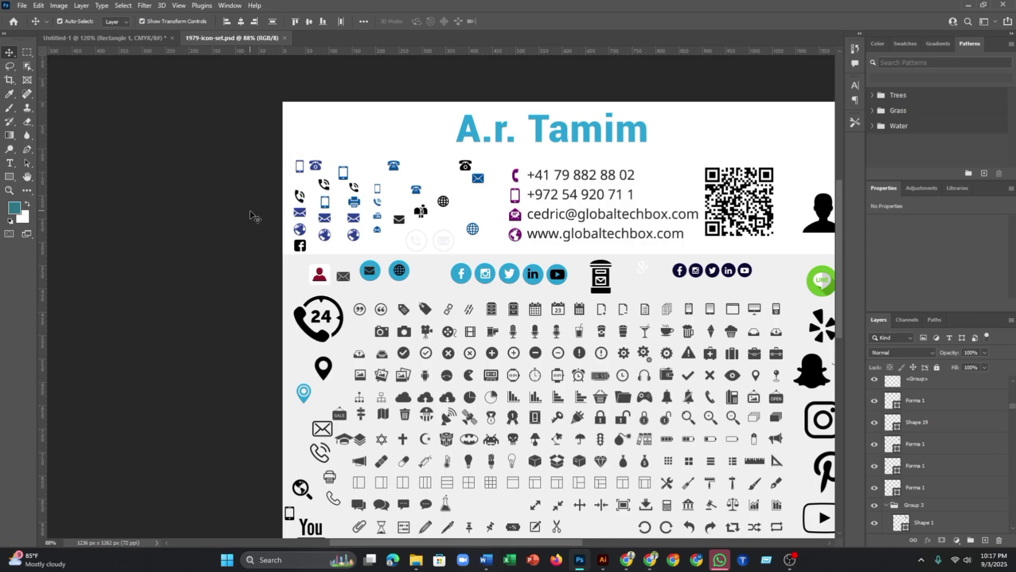
drag(289, 181, 290, 205)
click(305, 191)
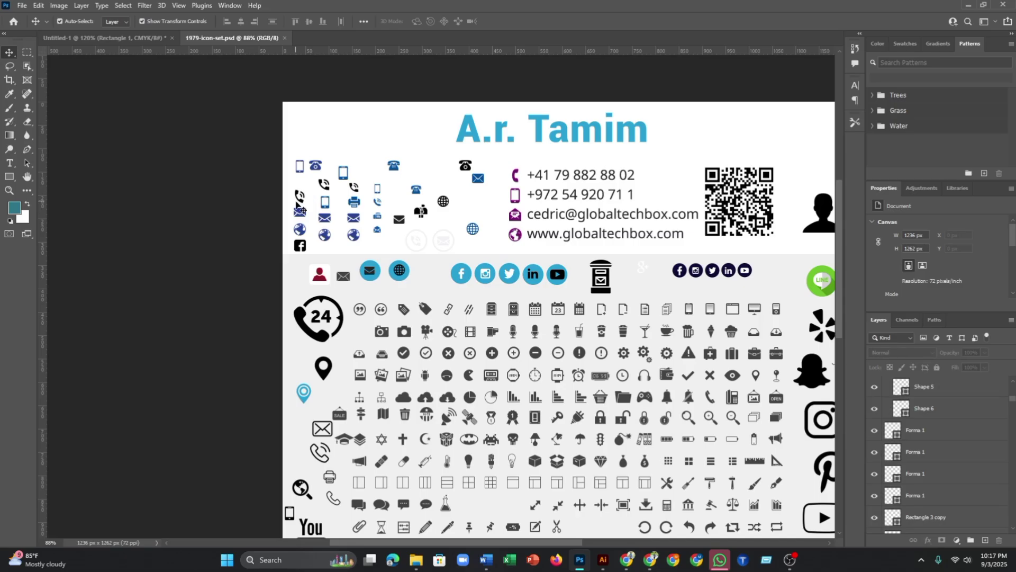
scroll(299, 211, up, 5)
- Drag the phone, mail and globe icons onto the business card
drag(267, 251, 317, 341)
drag(296, 303, 146, 62)
drag(429, 411, 592, 364)
scroll(597, 367, down, 2)
scroll(597, 367, up, 5)
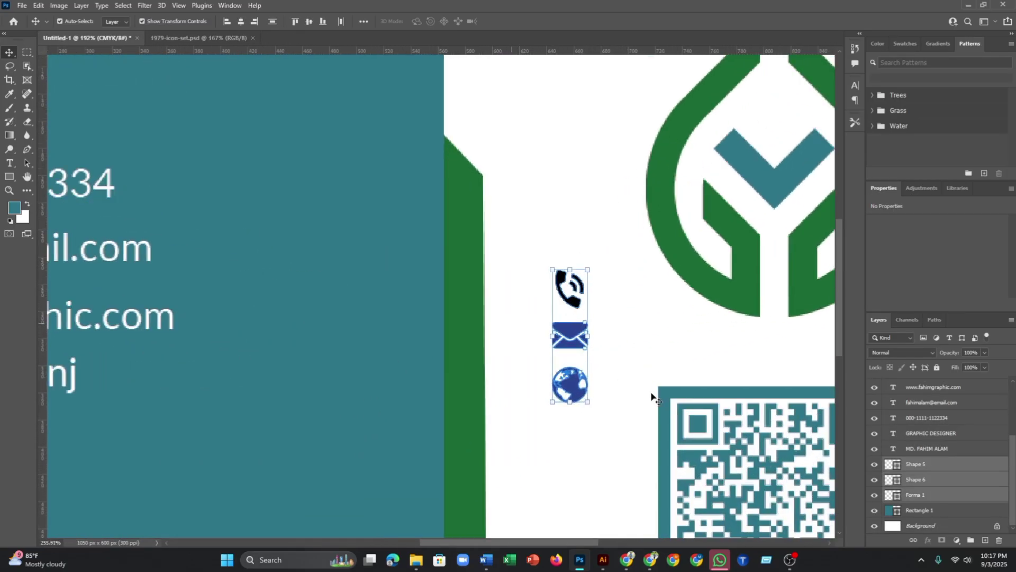
click(613, 316)
- Recolour the phone and mail icons white
click(576, 303)
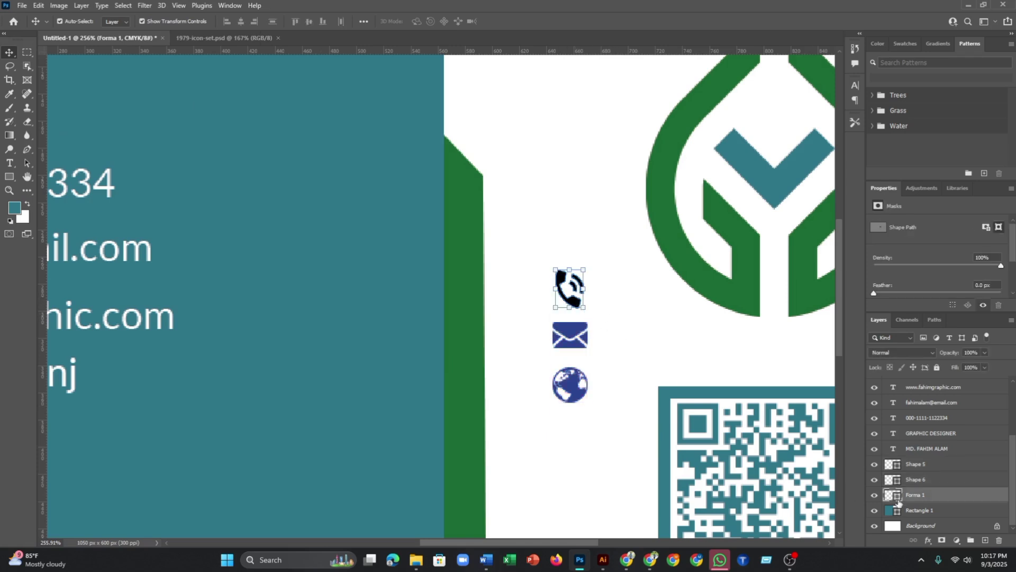
double_click(894, 495)
click(640, 346)
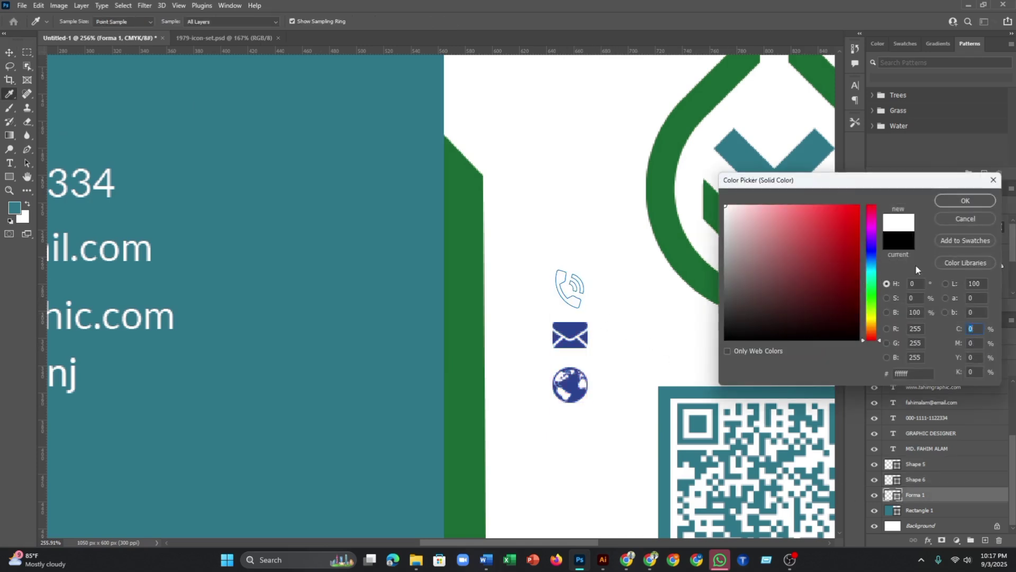
click(944, 204)
key(v)
click(578, 342)
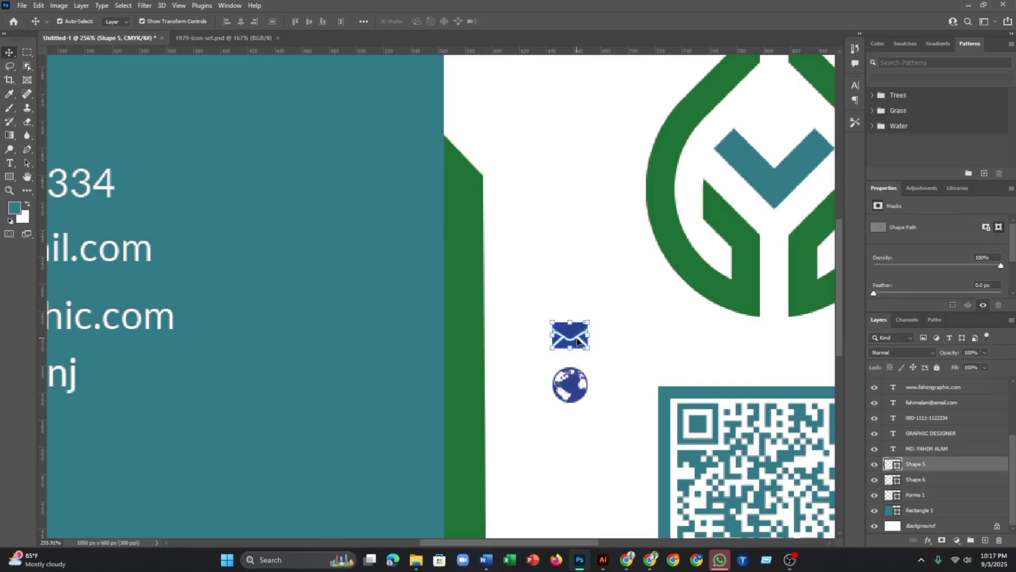
double_click(894, 465)
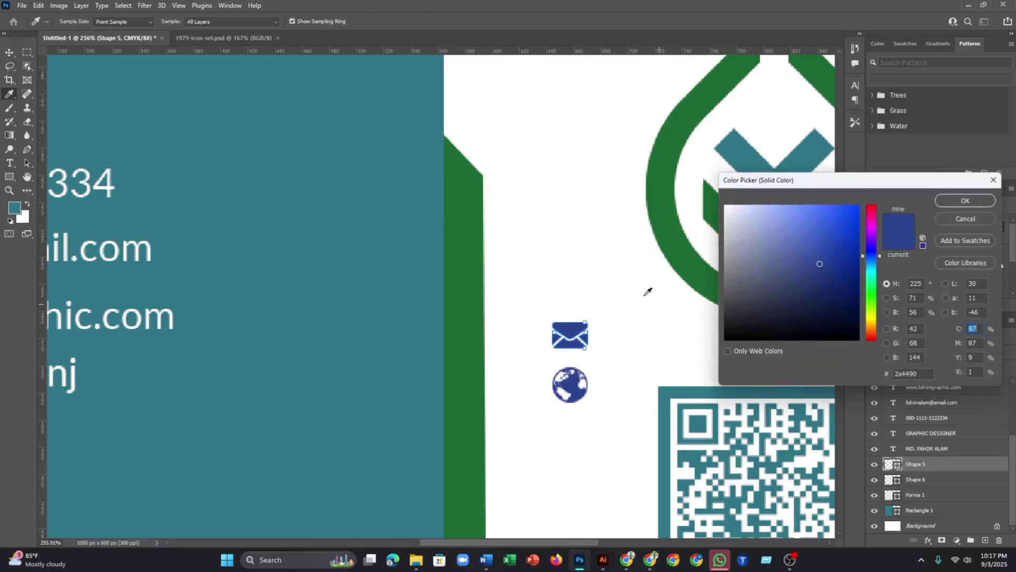
click(643, 285)
click(964, 201)
click(594, 393)
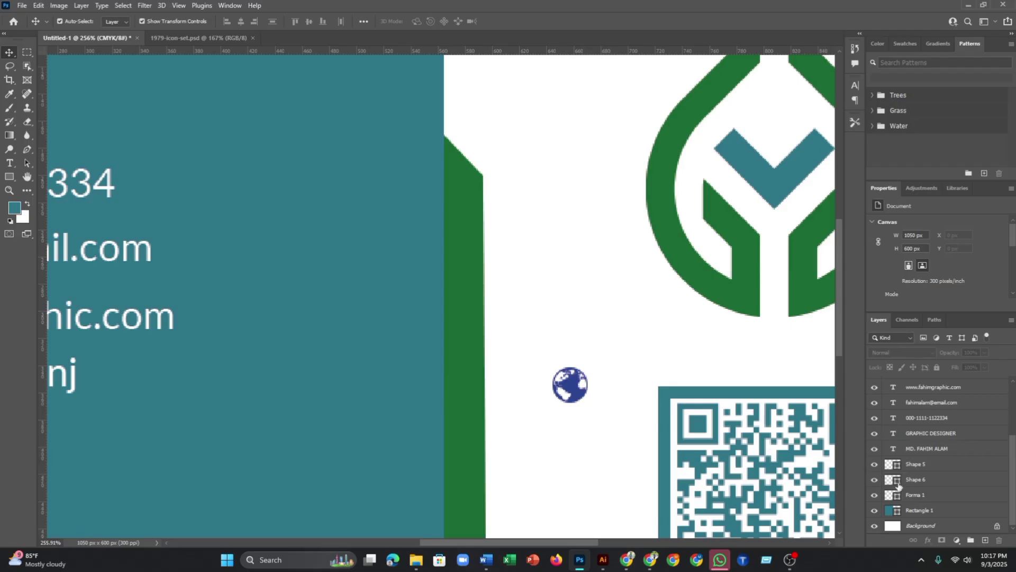
- Recolour the globe icon white and move all three icons to the card's left edge
click(572, 388)
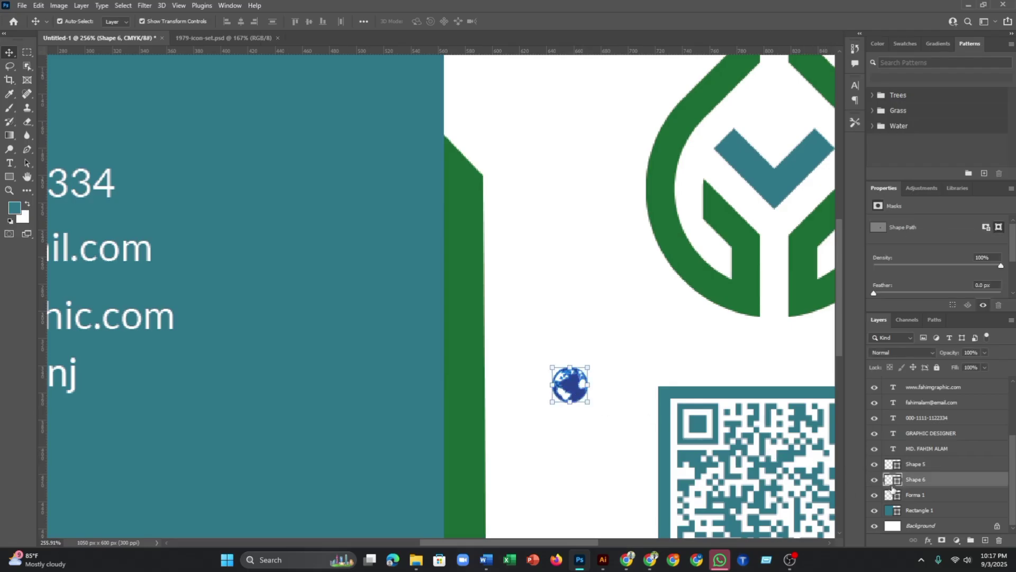
double_click(895, 480)
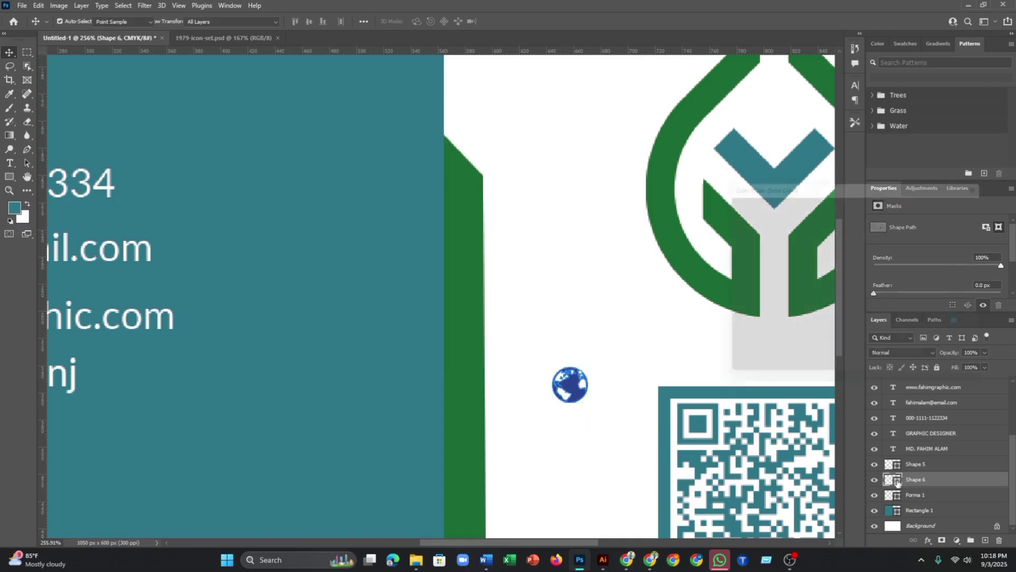
click(617, 302)
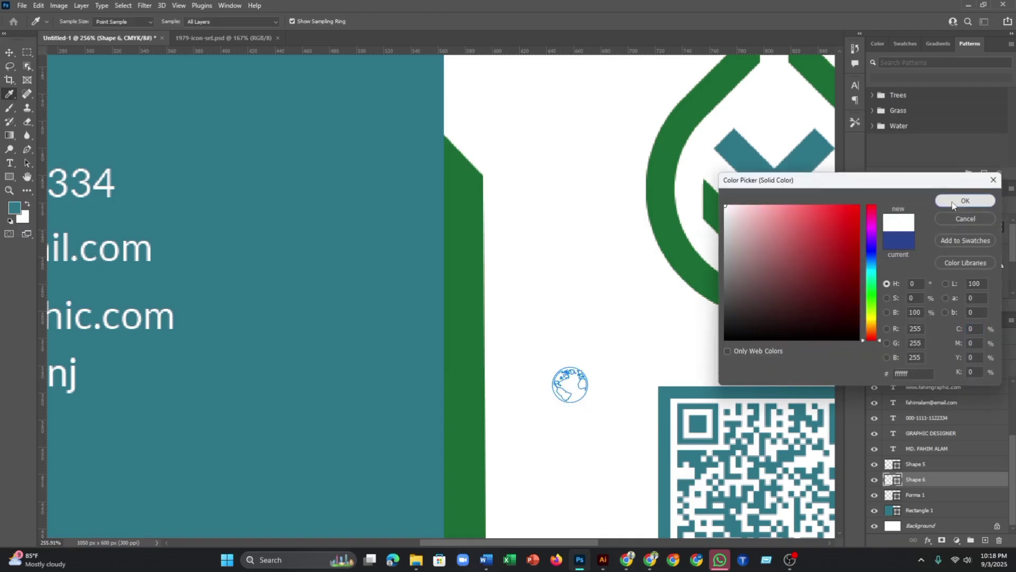
click(955, 203)
click(585, 248)
scroll(552, 271, down, 3)
scroll(552, 274, down, 3)
drag(538, 268, 596, 369)
drag(567, 332, 70, 291)
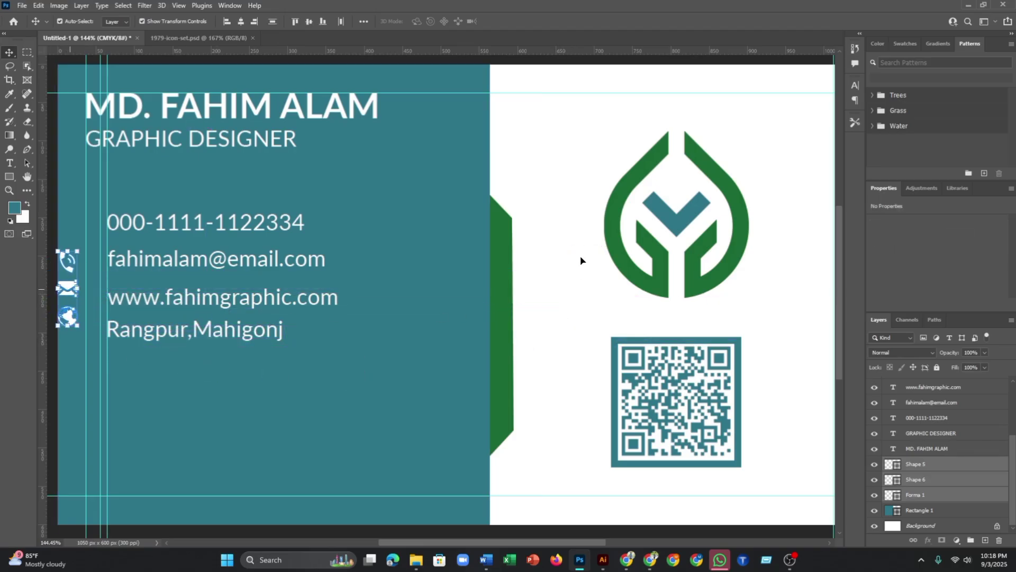
- Copy the location pin icon from 1979-icon-set.psd to beside the QR code
click(522, 322)
scroll(397, 279, up, 1)
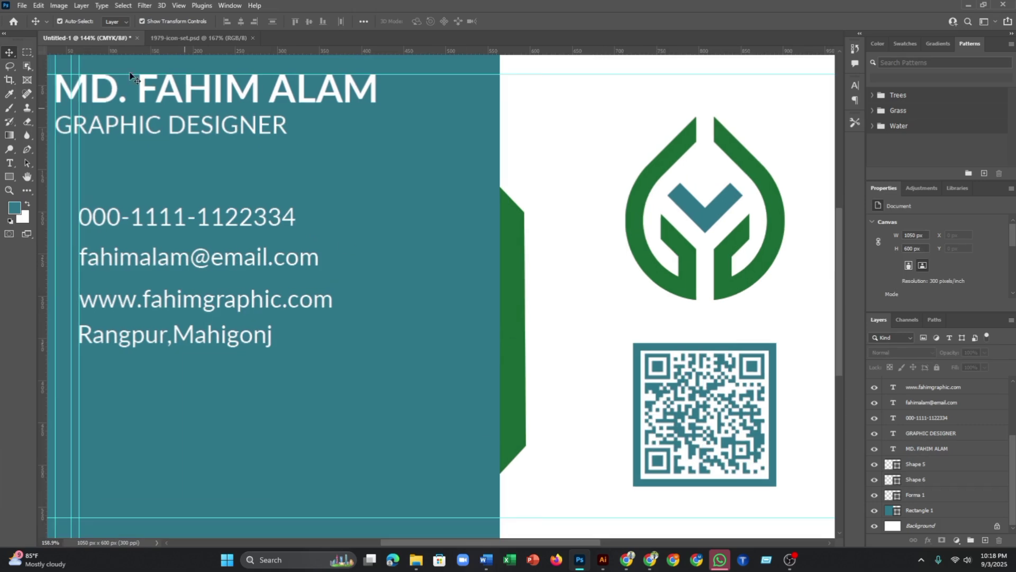
click(240, 37)
scroll(168, 460, down, 3)
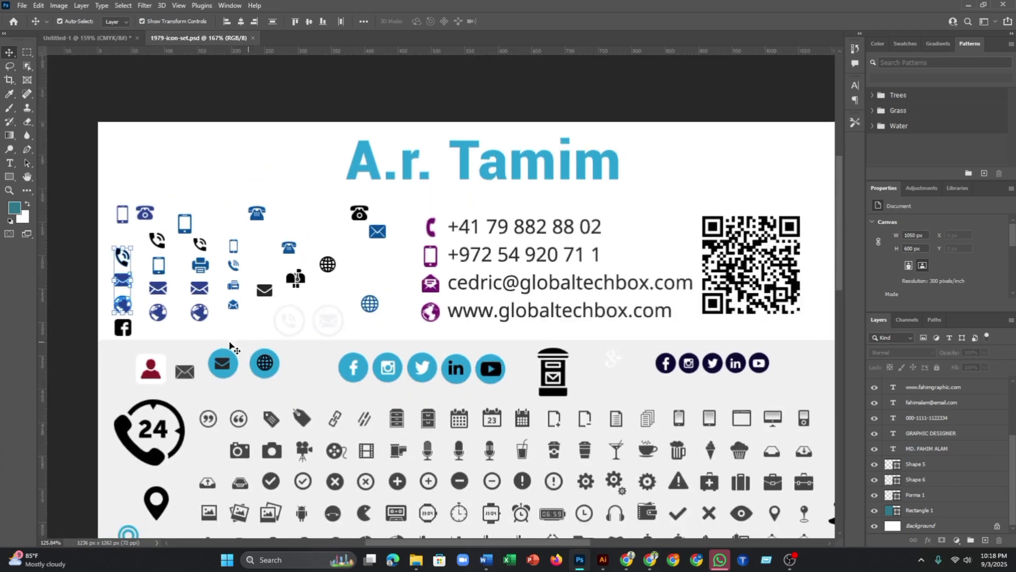
scroll(168, 461, up, 2)
drag(169, 460, 89, 39)
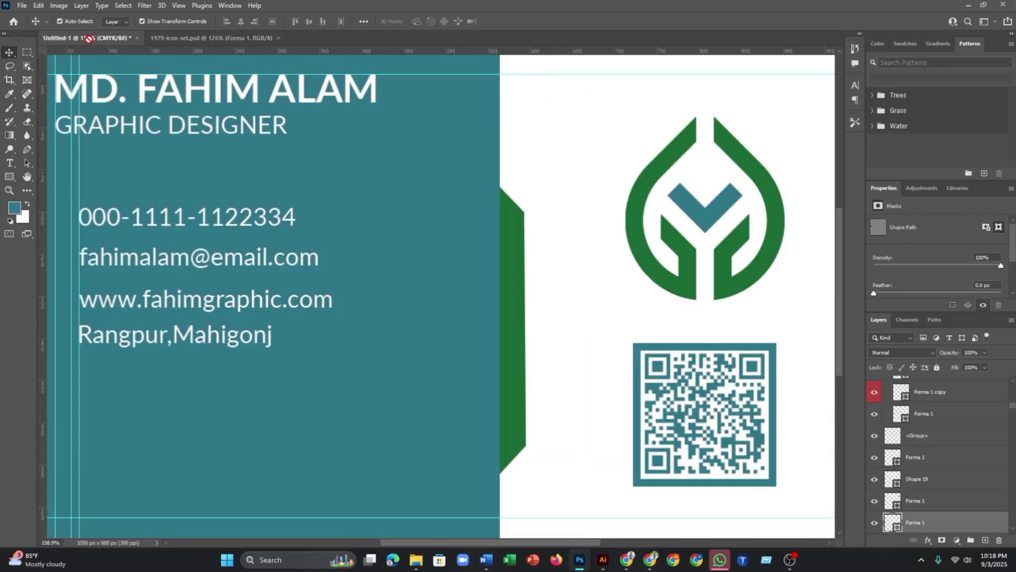
drag(470, 317, 574, 389)
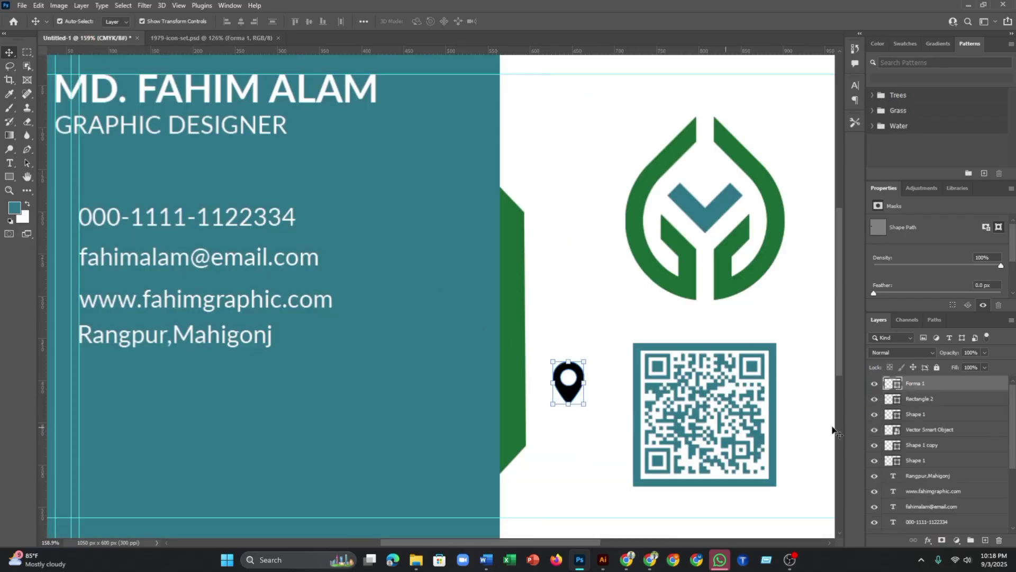
- Recolour the location pin white
double_click(895, 384)
click(624, 301)
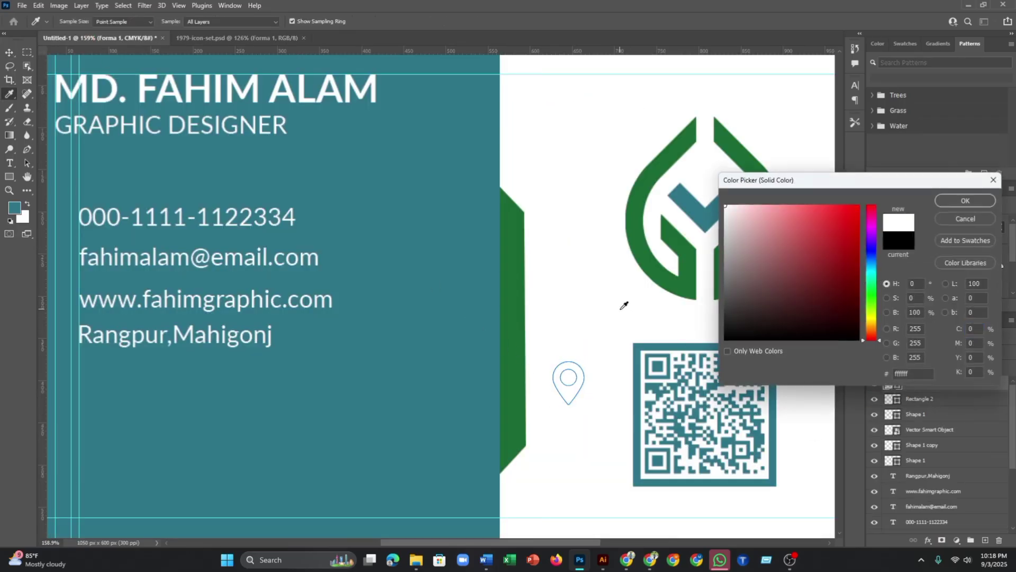
click(964, 201)
key(v)
scroll(675, 345, down, 3)
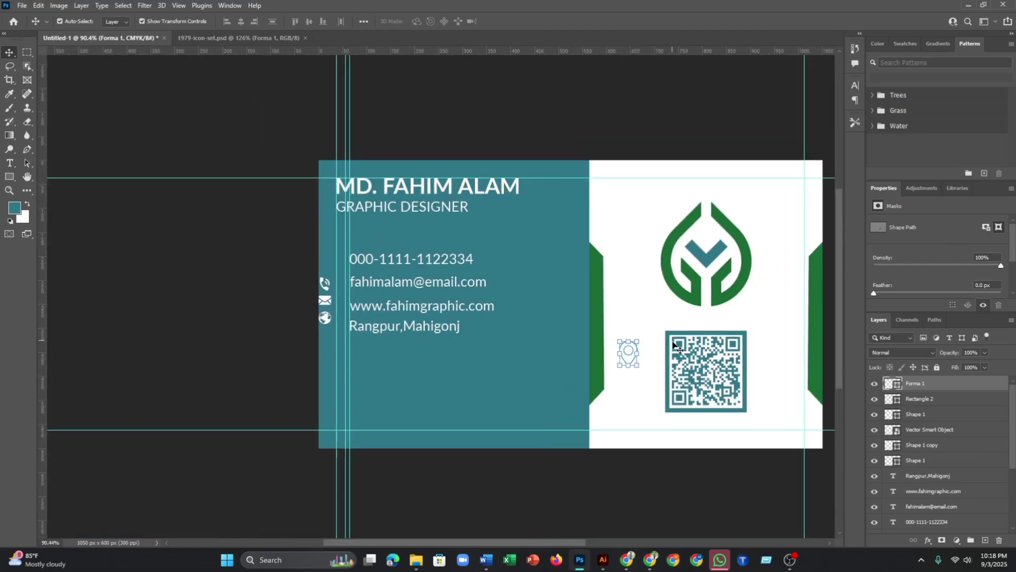
- Move the white pin below the Rangpur address and the phone icon beside the email line
drag(634, 362, 367, 369)
scroll(305, 355, up, 1)
scroll(305, 356, up, 3)
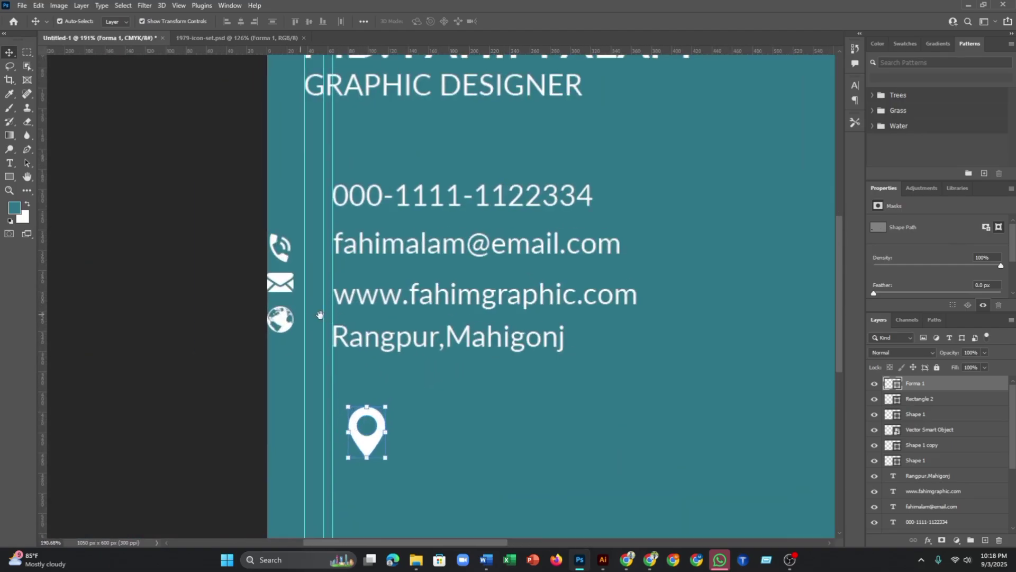
scroll(320, 317, up, 3)
scroll(320, 318, left, 3)
scroll(432, 366, up, 2)
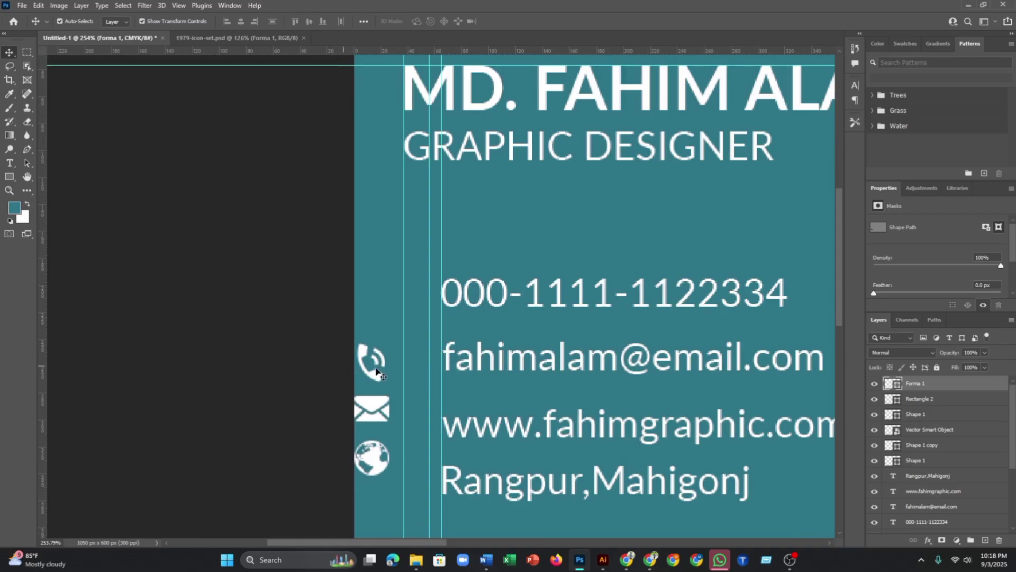
drag(369, 375, 416, 372)
- Scale the phone icon down with Free Transform and commit the new size
scroll(424, 373, up, 5)
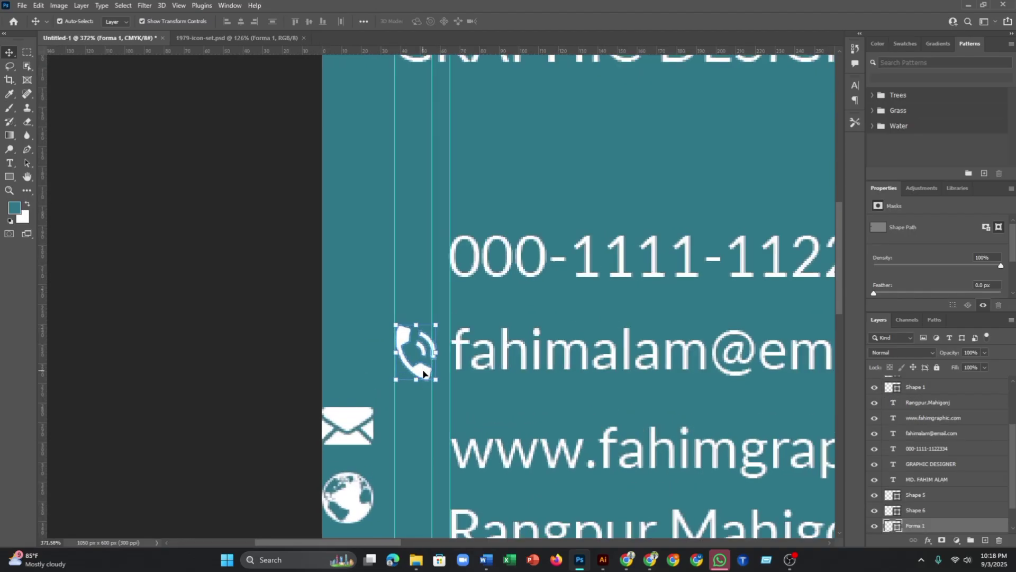
drag(454, 393, 430, 381)
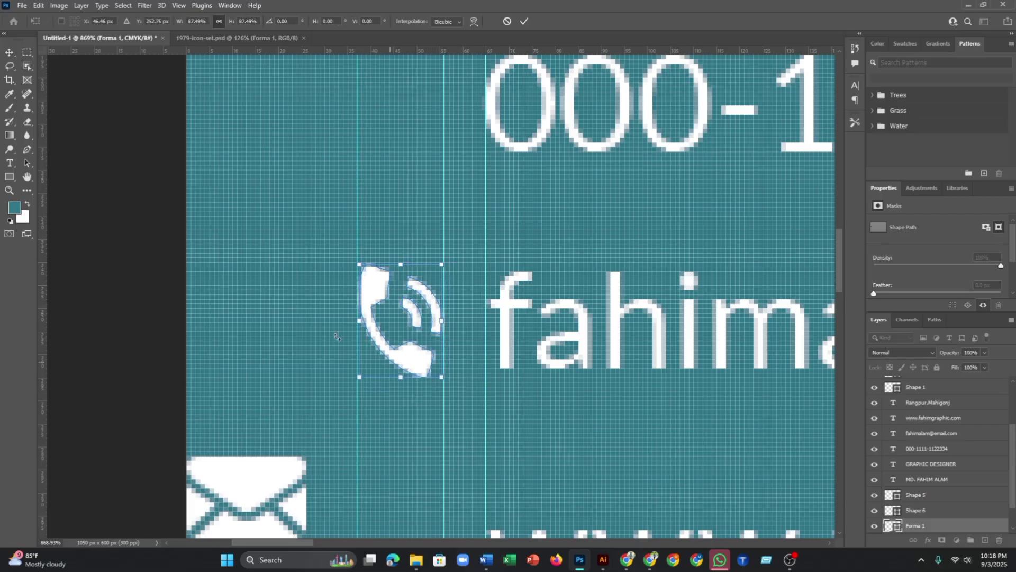
click(525, 21)
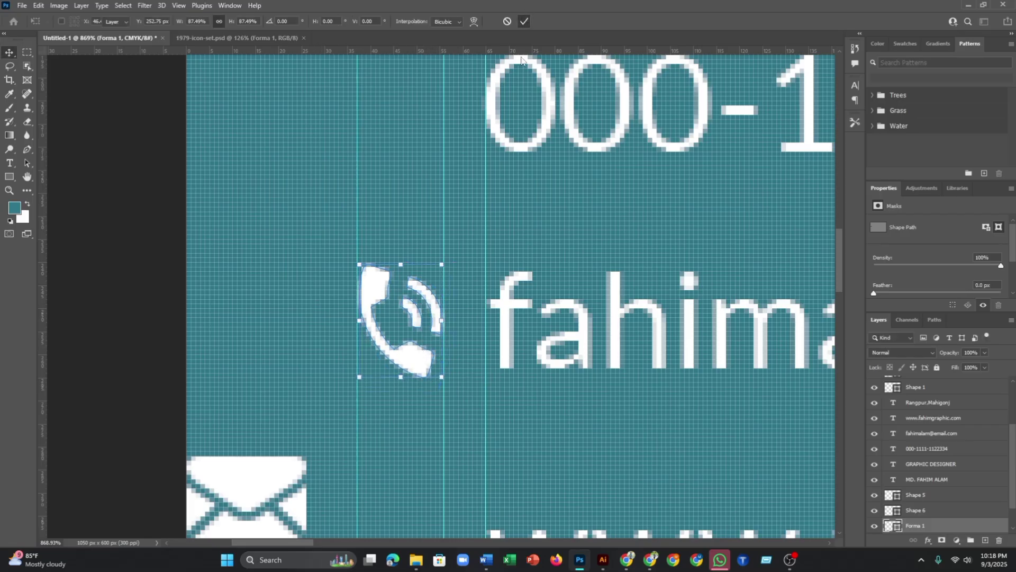
click(295, 211)
- Shrink the phone icon slightly more, to about 96%, and nudge it into line
scroll(381, 336, up, 4)
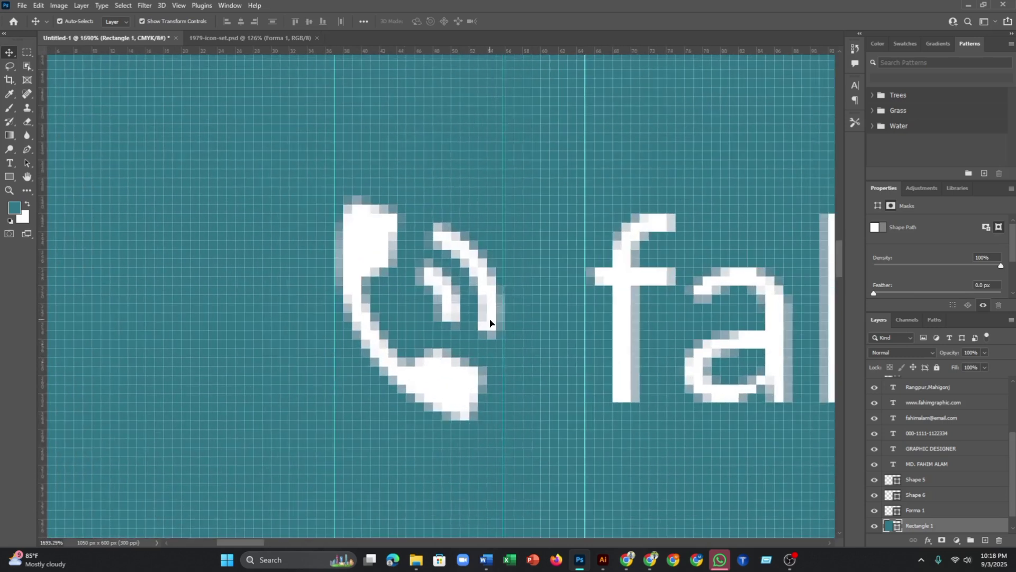
click(491, 323)
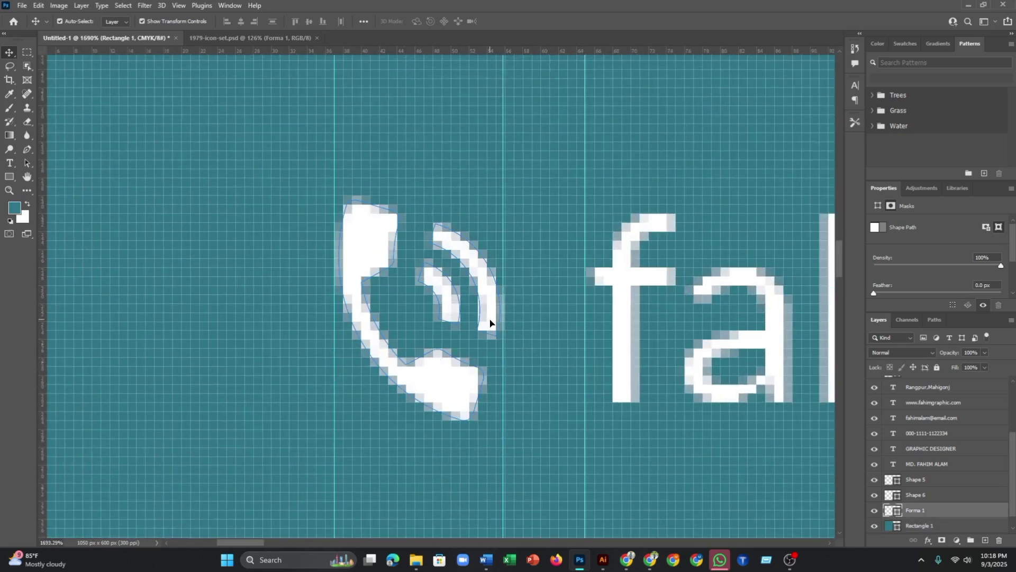
click(499, 422)
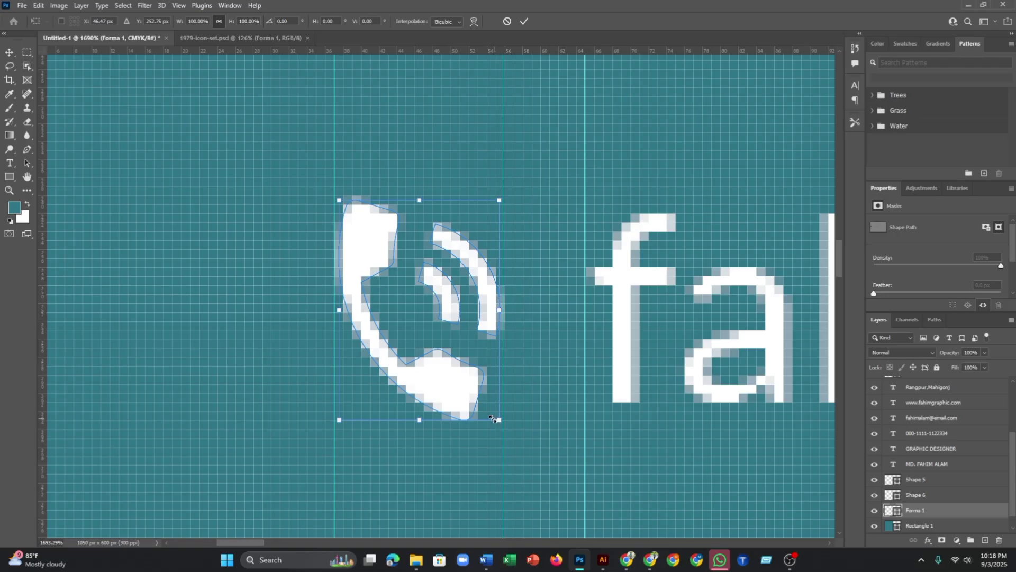
drag(492, 418, 490, 416)
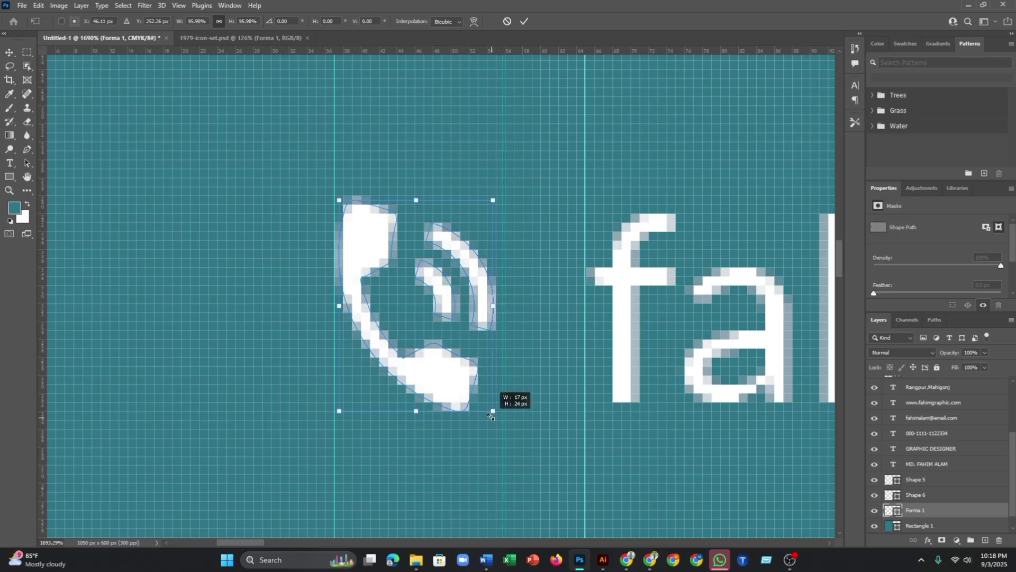
click(524, 21)
click(383, 278)
drag(375, 256, 381, 267)
click(248, 216)
scroll(227, 247, down, 10)
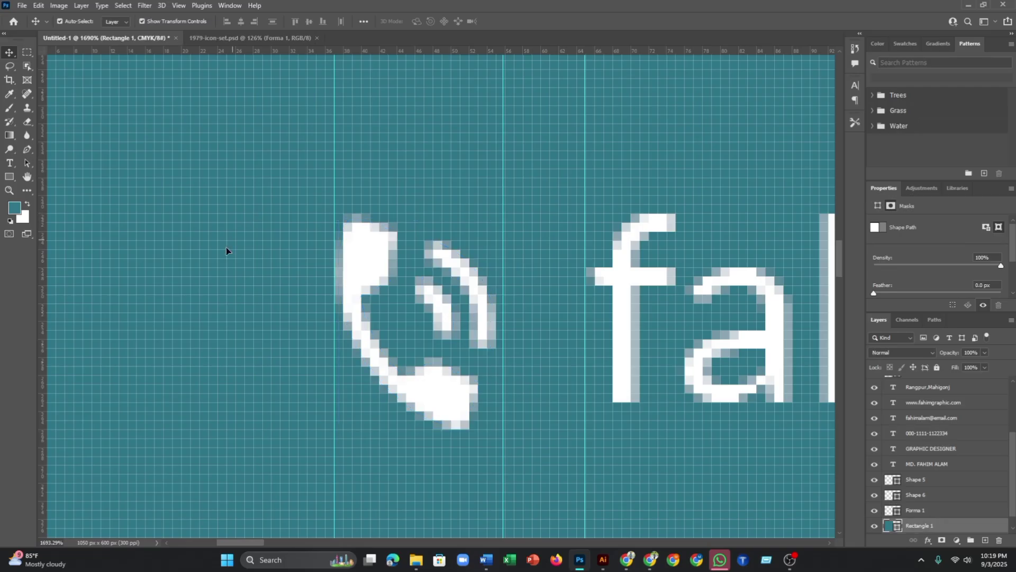
- Drag the envelope icon into the icon column and check its spacing from the card edge
scroll(282, 337, up, 3)
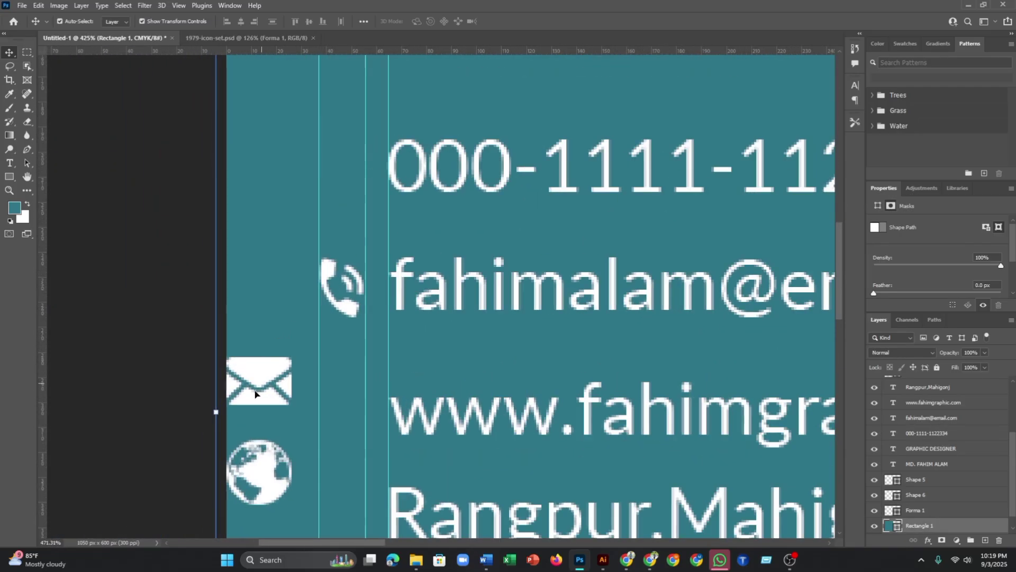
drag(262, 372, 356, 378)
click(373, 401)
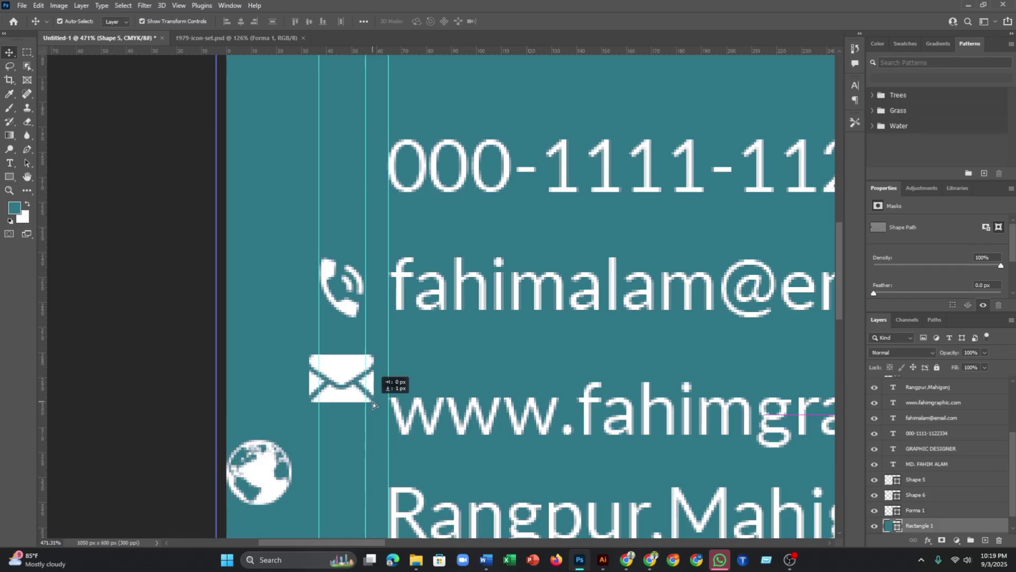
click(363, 377)
click(374, 402)
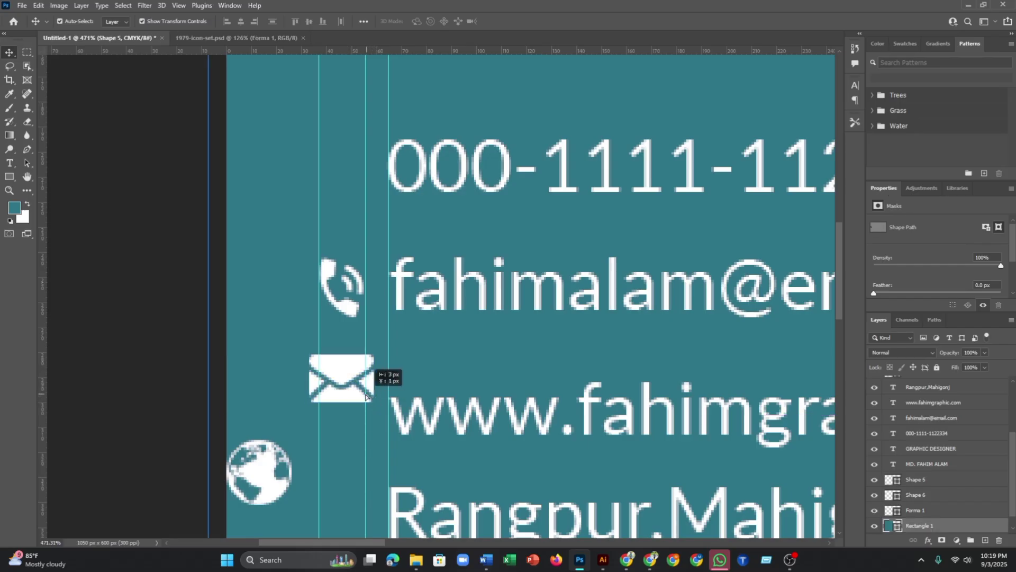
click(352, 368)
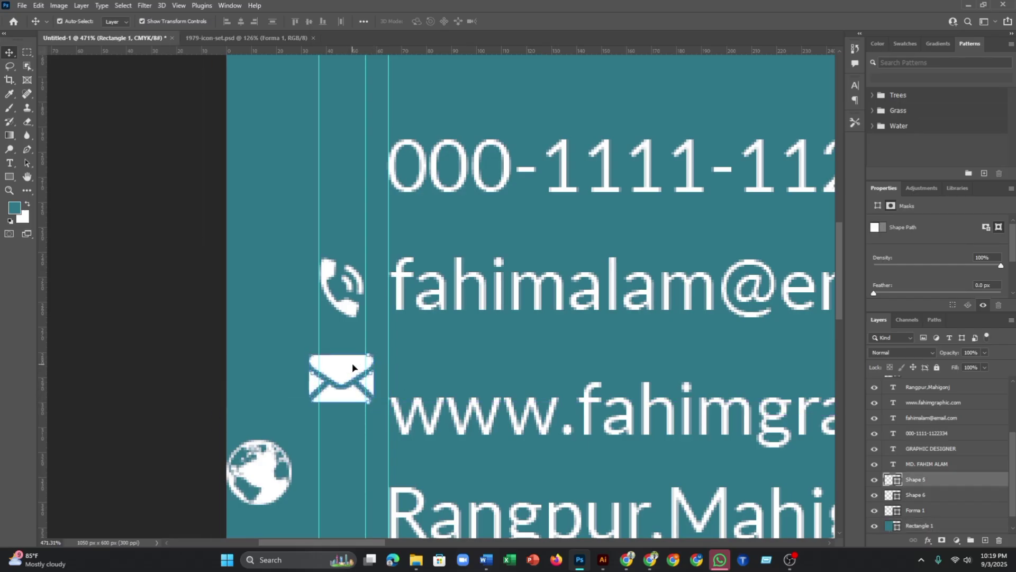
click(374, 402)
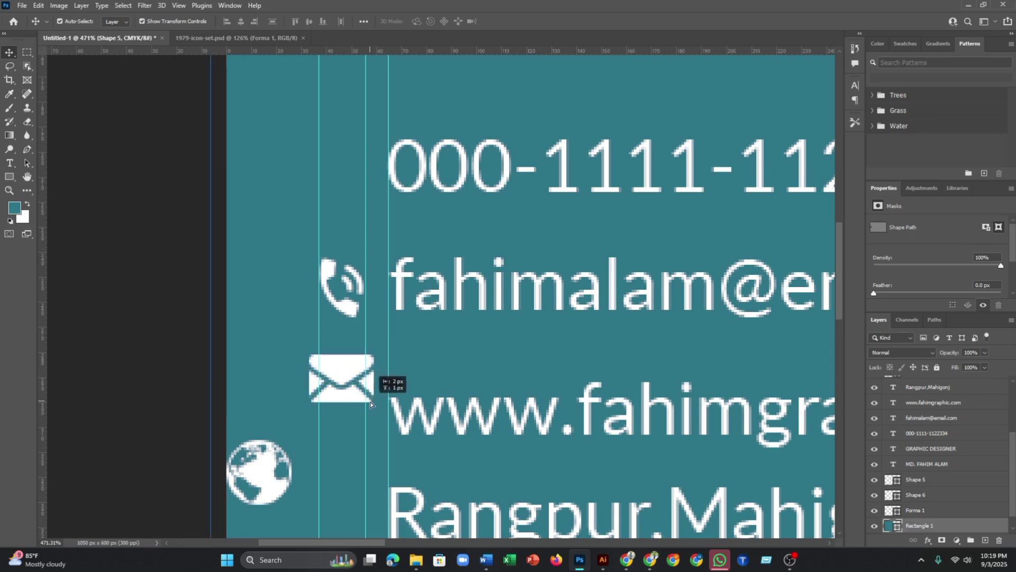
click(342, 366)
- Scale the envelope icon down to about 67% and commit the transform
drag(374, 402, 390, 466)
scroll(323, 370, up, 5)
scroll(390, 466, down, 5)
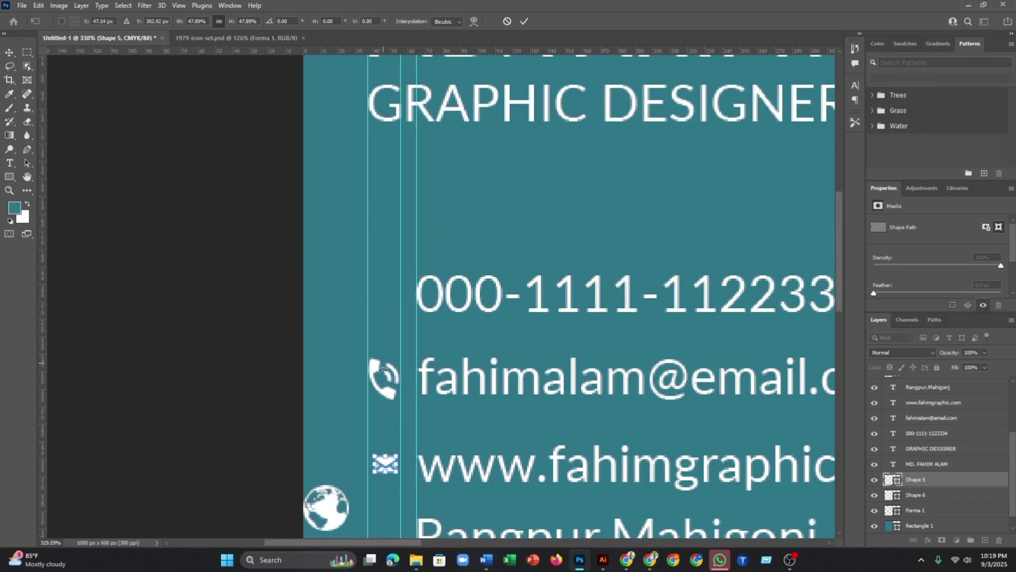
scroll(386, 465, up, 5)
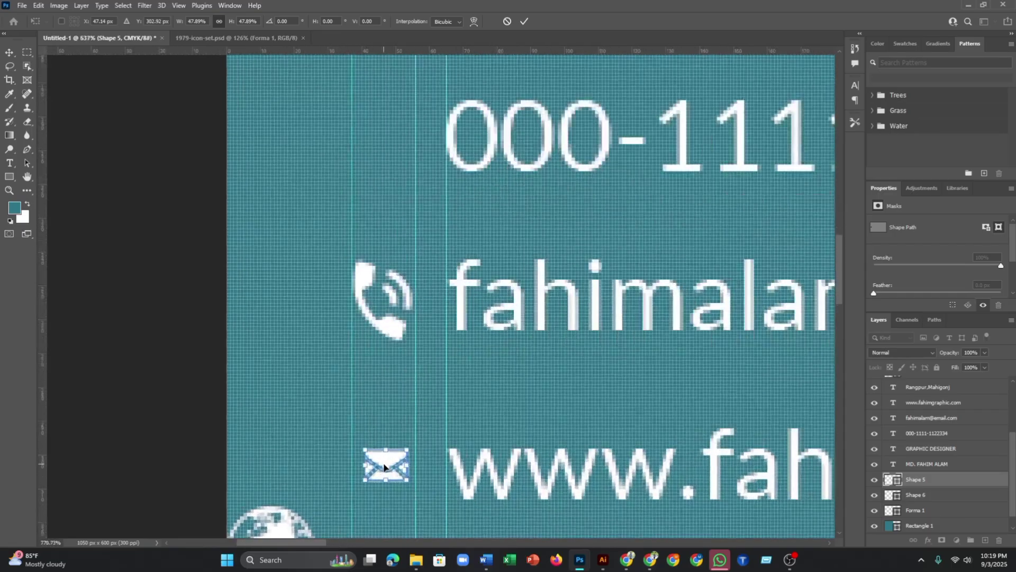
drag(428, 497, 442, 517)
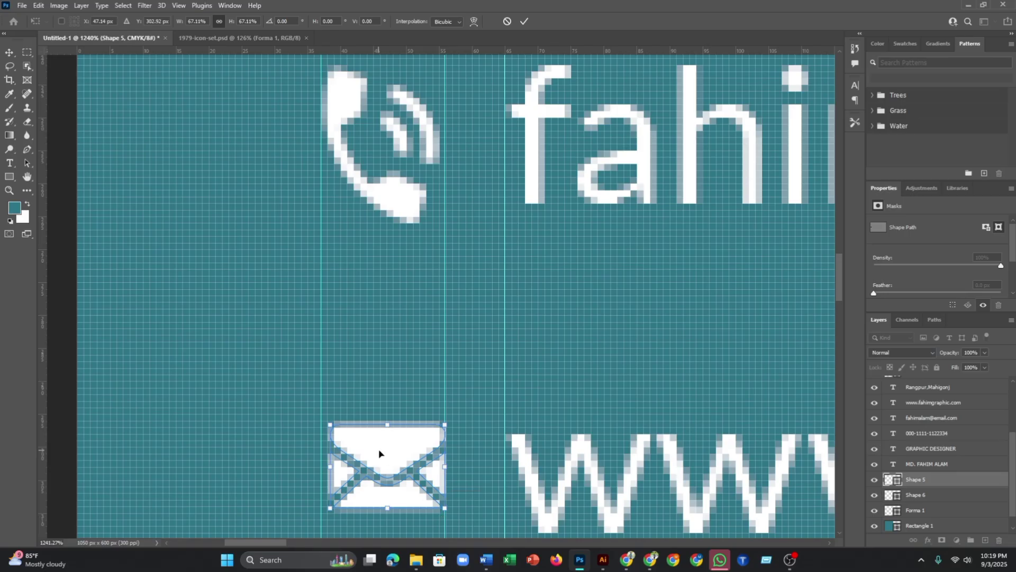
drag(385, 455, 376, 443)
scroll(378, 452, up, 5)
scroll(375, 443, down, 5)
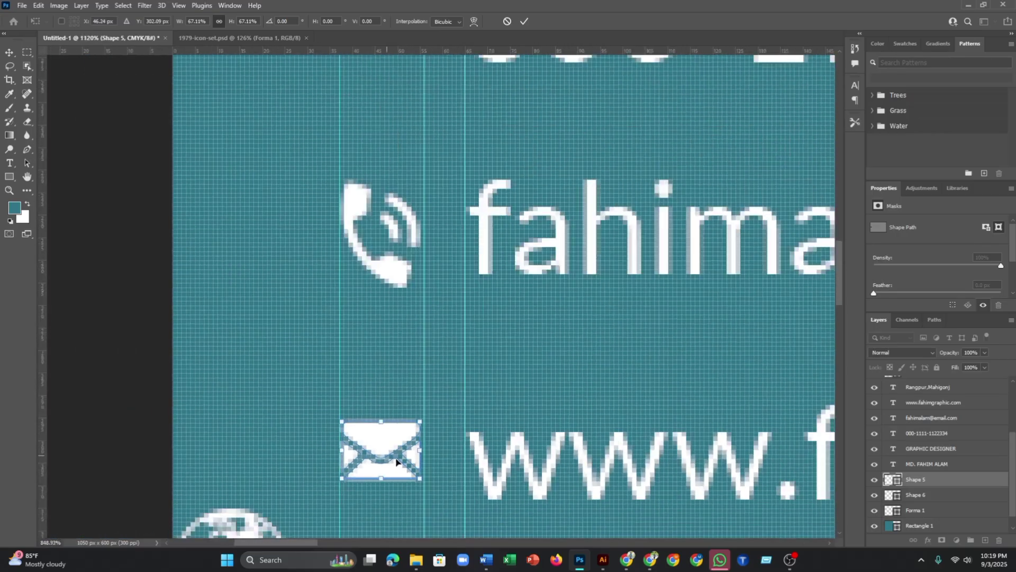
scroll(384, 434, down, 6)
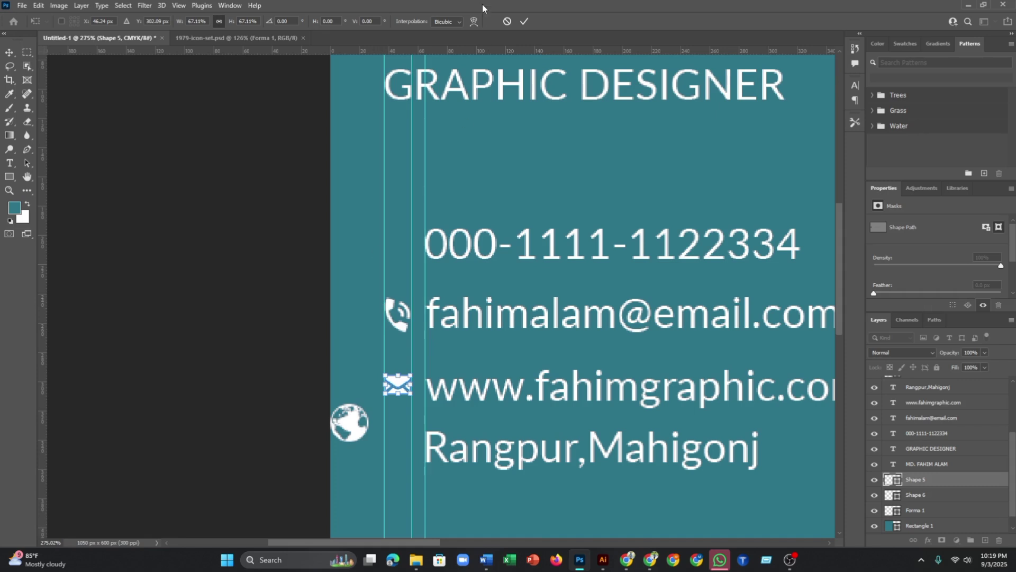
click(524, 21)
- Move the phone icon up beside the phone number and the envelope beside the email address
drag(401, 315, 398, 255)
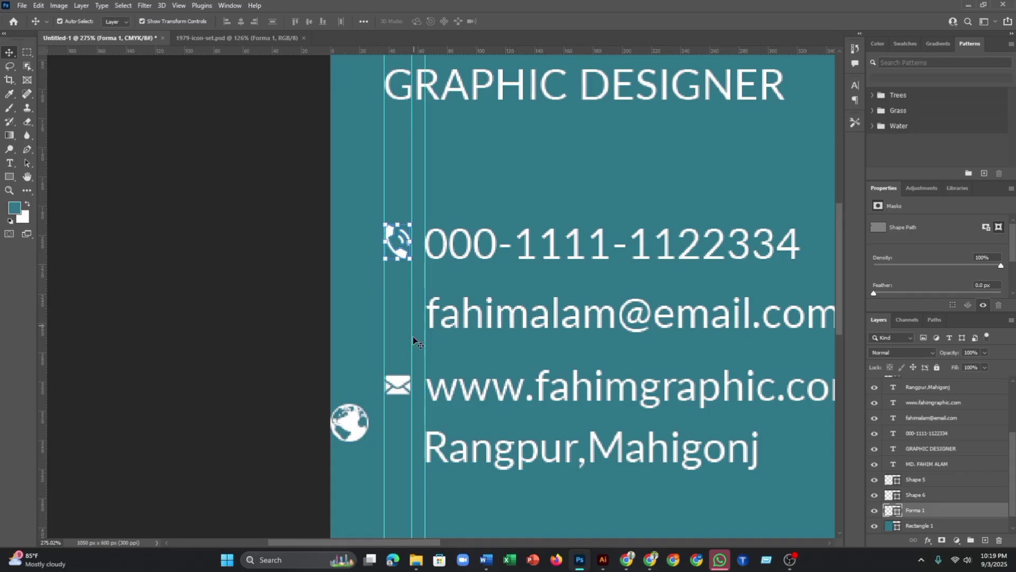
click(400, 381)
drag(400, 381, 396, 317)
- Shrink the globe icon (Shape 6) to about 66% and commit the transform
click(313, 347)
scroll(328, 368, down, 2)
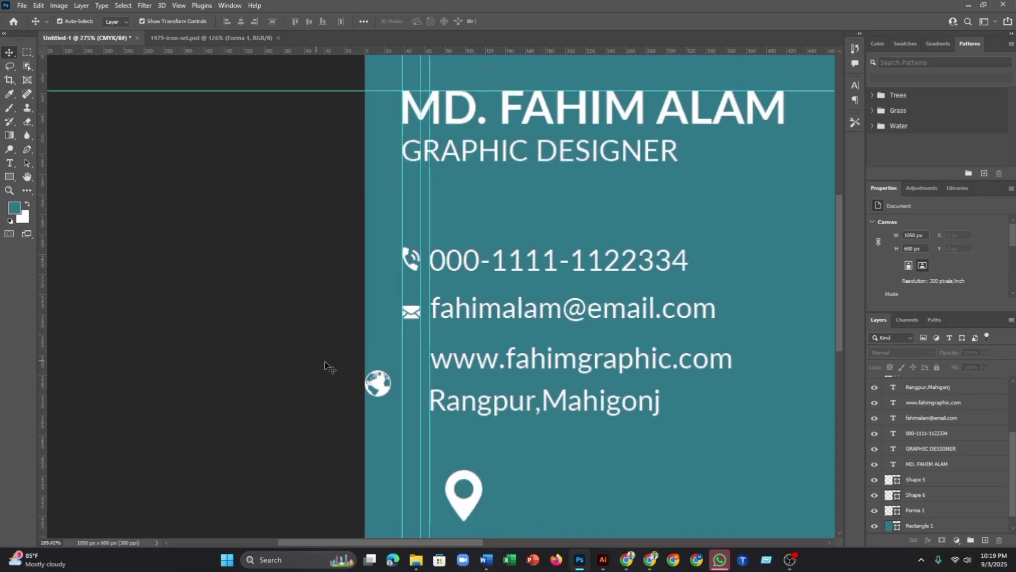
scroll(369, 371, up, 2)
click(366, 415)
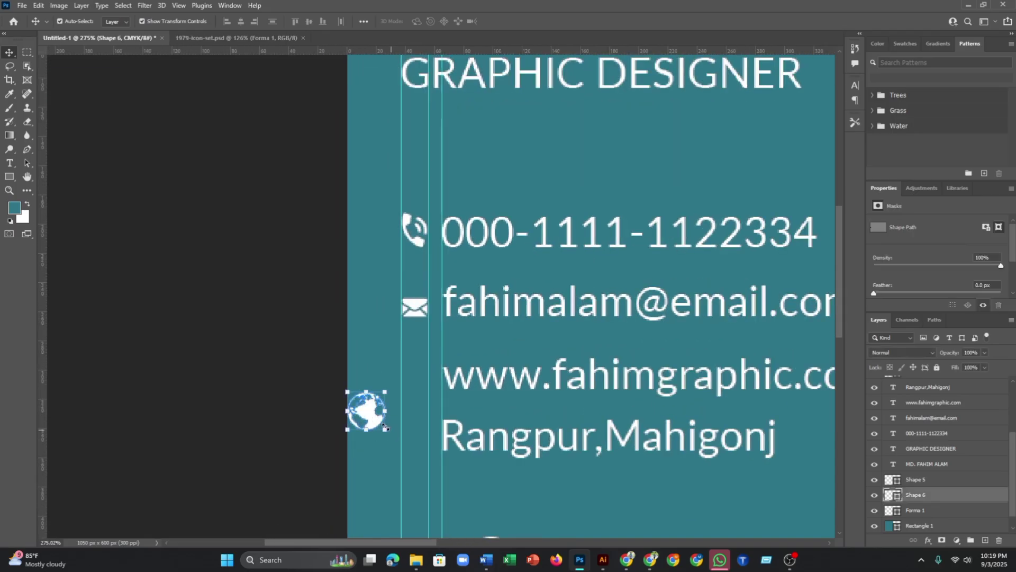
drag(385, 432, 417, 381)
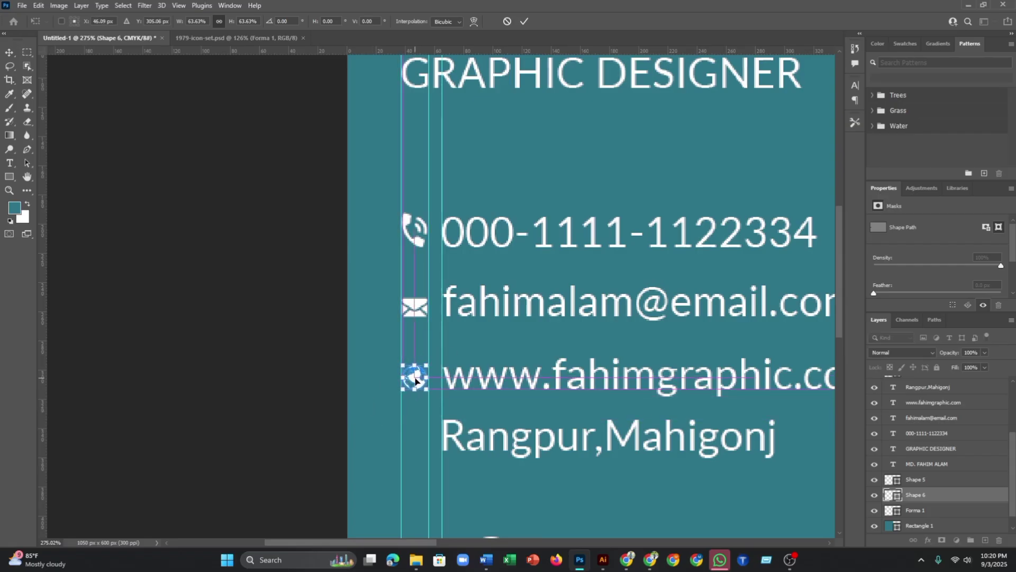
scroll(393, 373, up, 5)
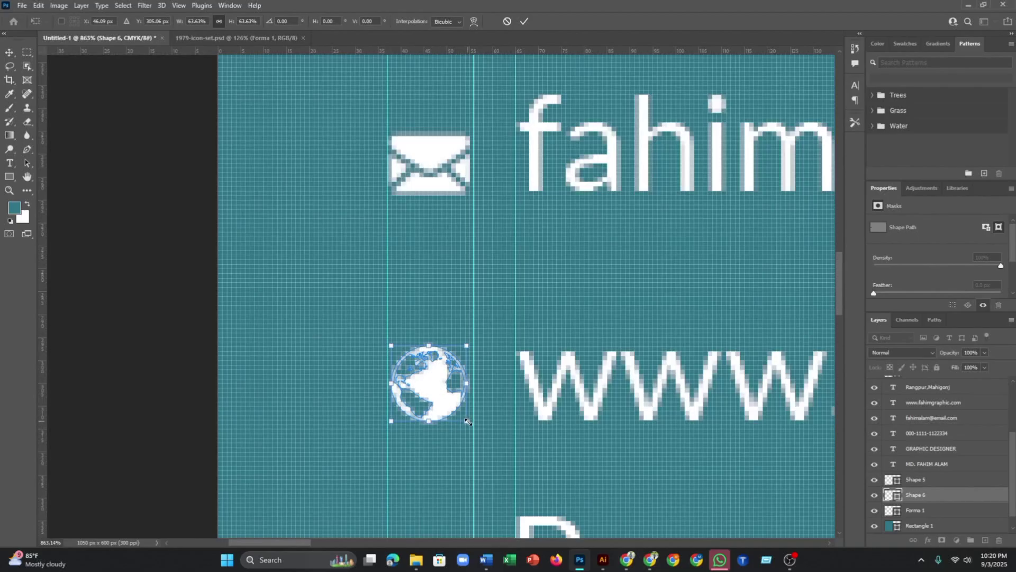
drag(469, 424, 468, 424)
scroll(430, 402, up, 5)
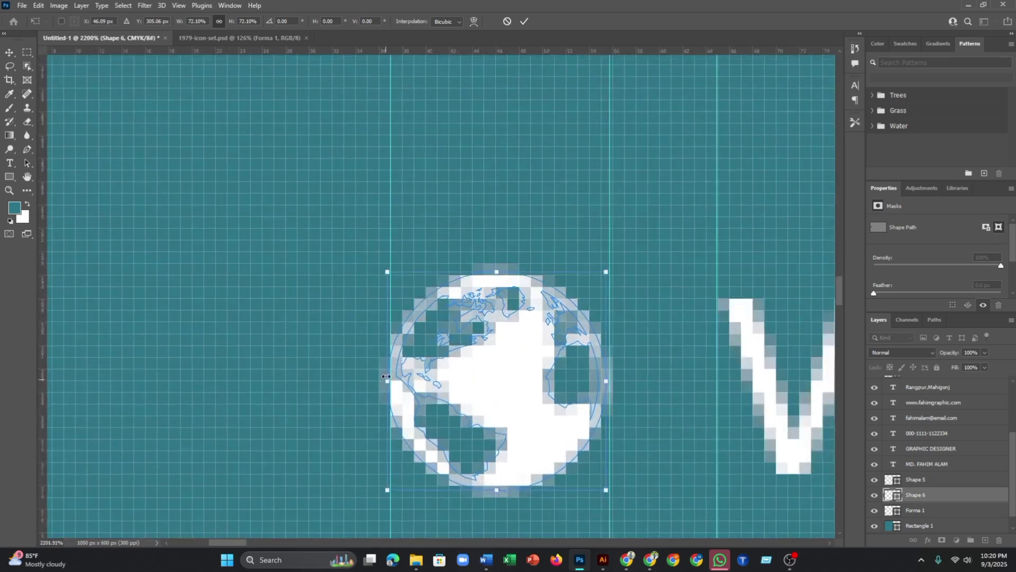
scroll(600, 497, down, 2)
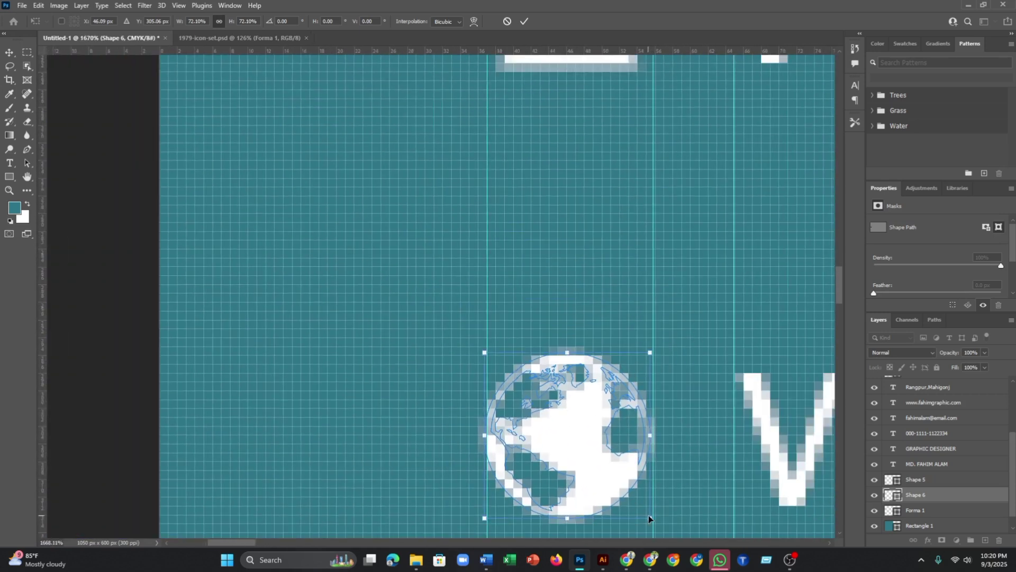
drag(643, 515, 642, 514)
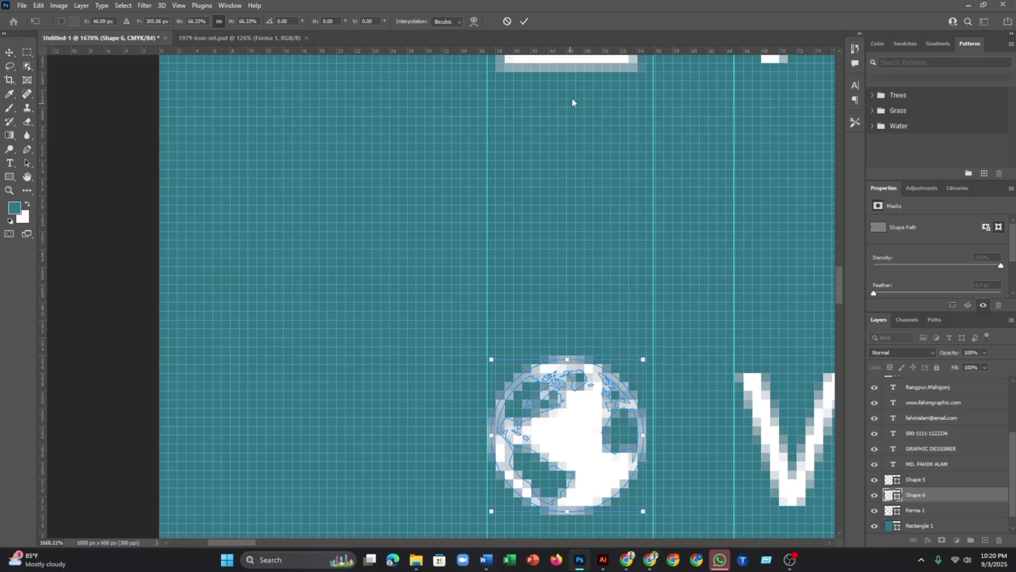
click(522, 22)
- Pan the view to the card's icon column and select the location pin icon
click(365, 159)
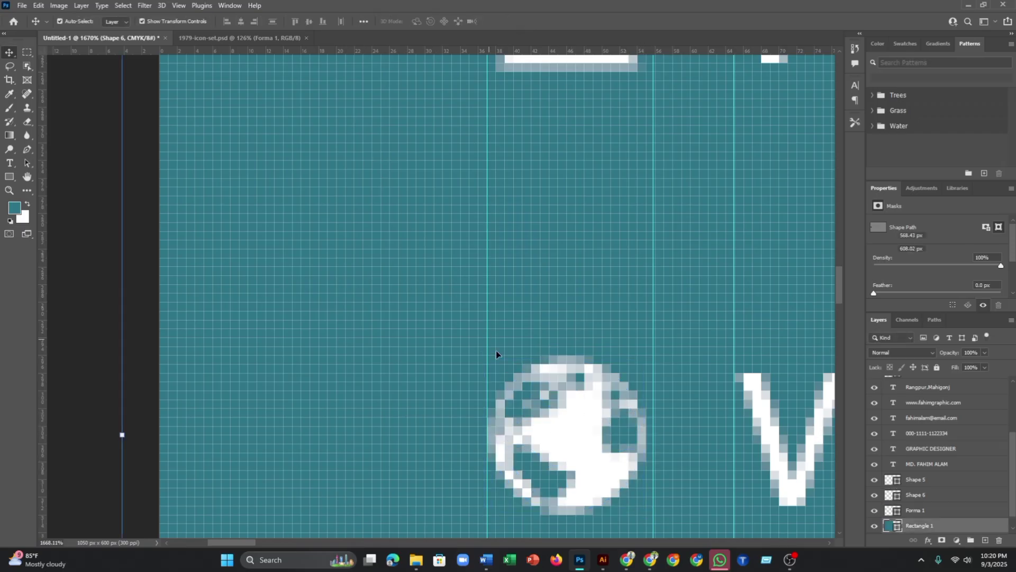
scroll(529, 386, down, 2)
scroll(568, 413, down, 6)
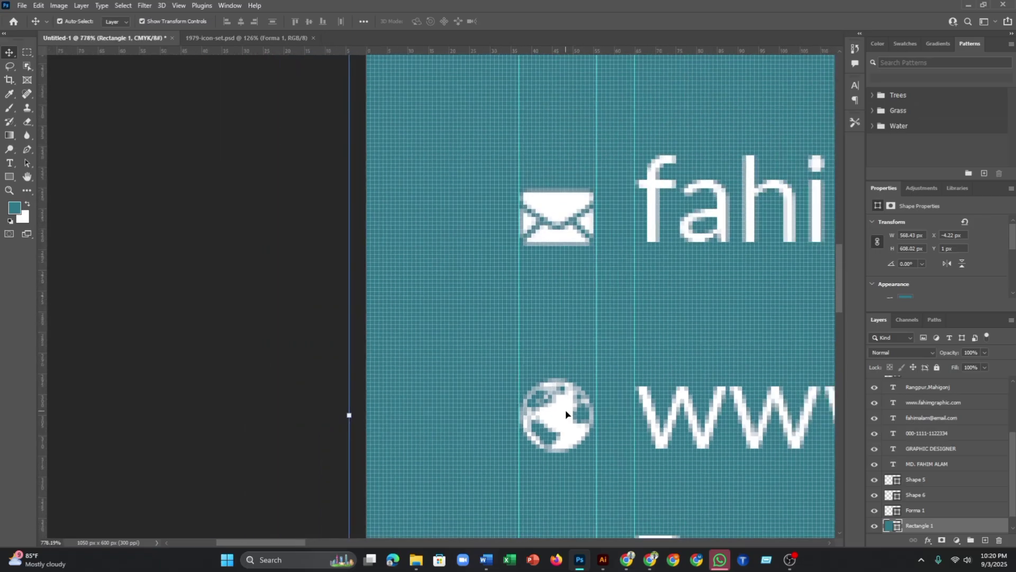
drag(582, 454, 540, 315)
click(610, 511)
- Scale the Forma 1 pin icon down and line it up with the other contact icons
drag(635, 525, 522, 349)
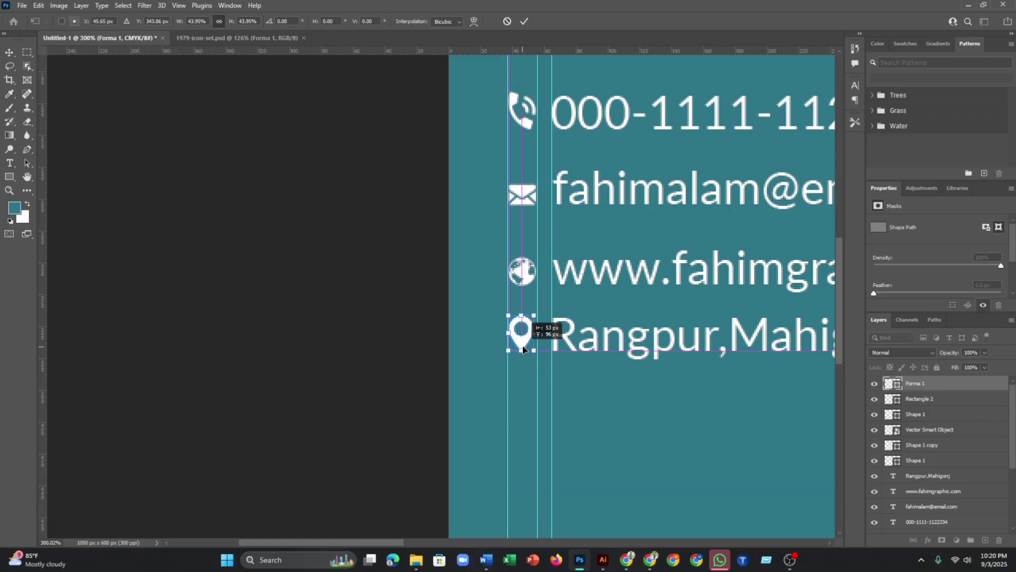
scroll(526, 324, up, 6)
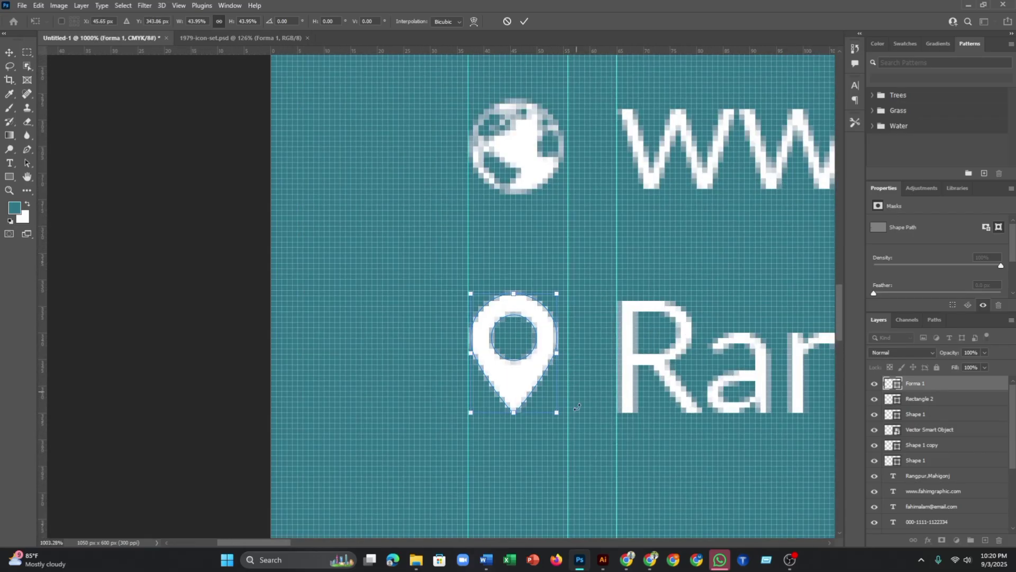
drag(555, 413, 564, 424)
click(524, 21)
- Trim the pin icon slightly smaller again and apply the resize
scroll(582, 371, up, 6)
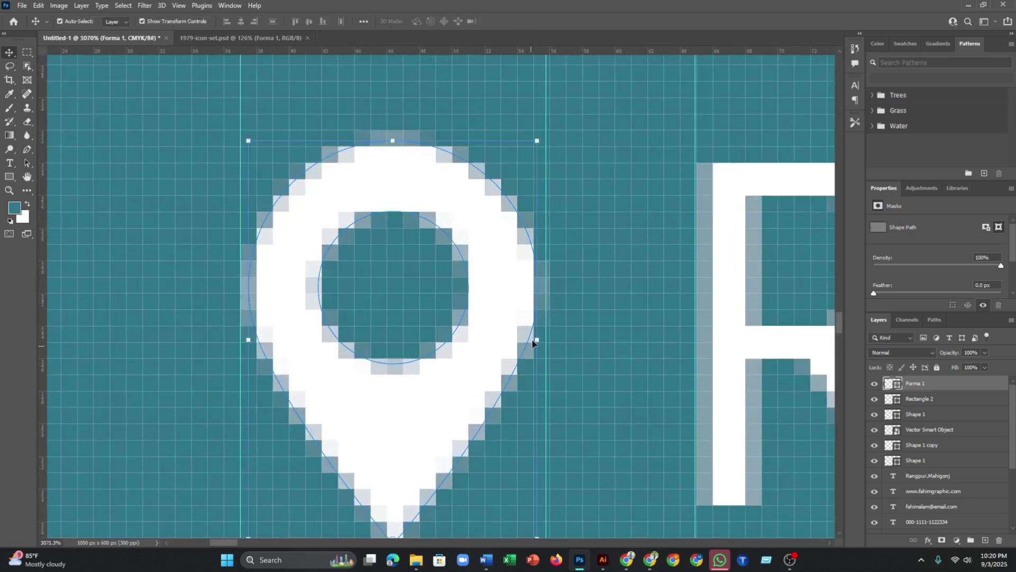
scroll(525, 368, down, 2)
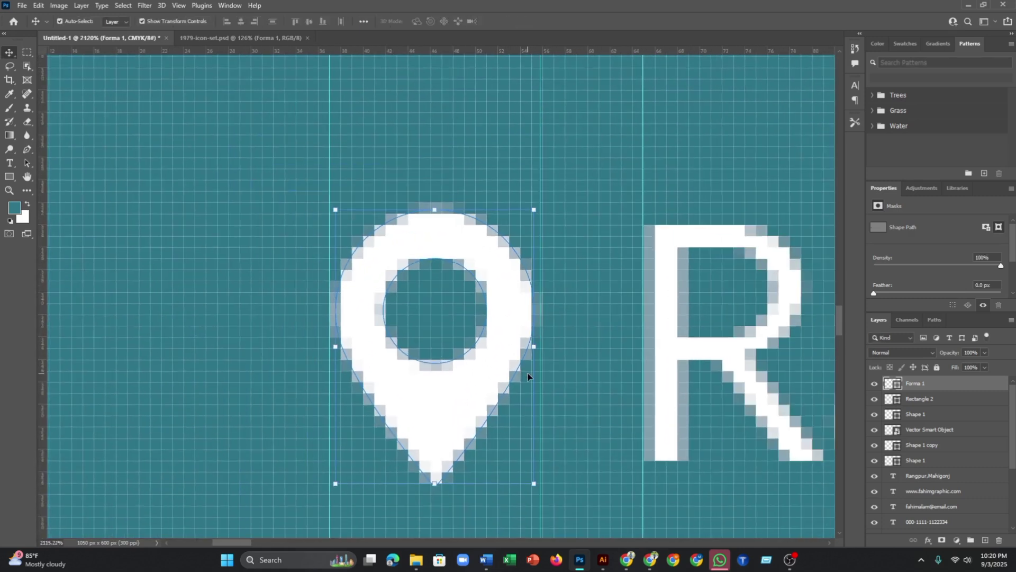
scroll(531, 373, up, 3)
scroll(532, 370, down, 4)
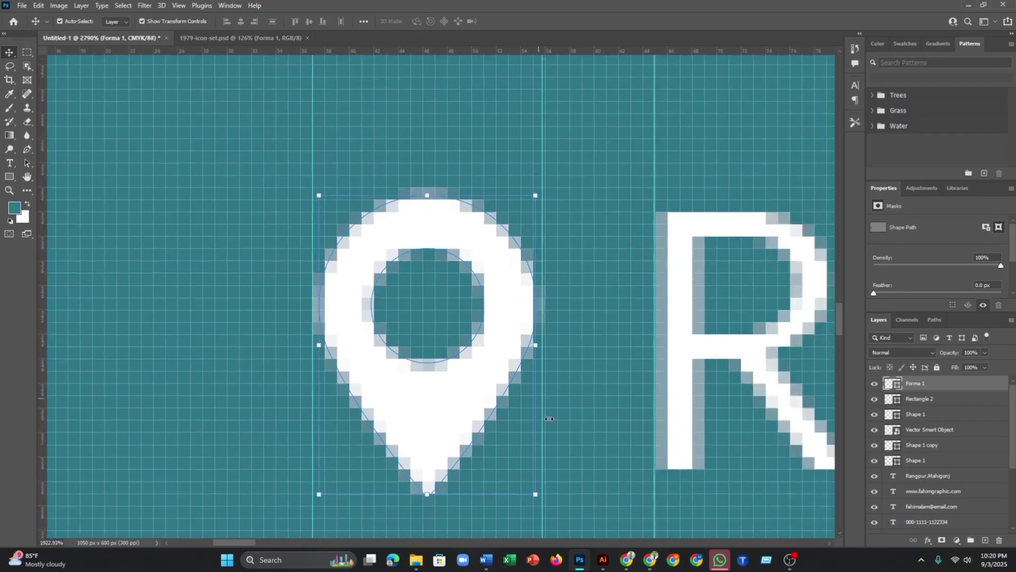
click(537, 478)
drag(534, 478, 530, 470)
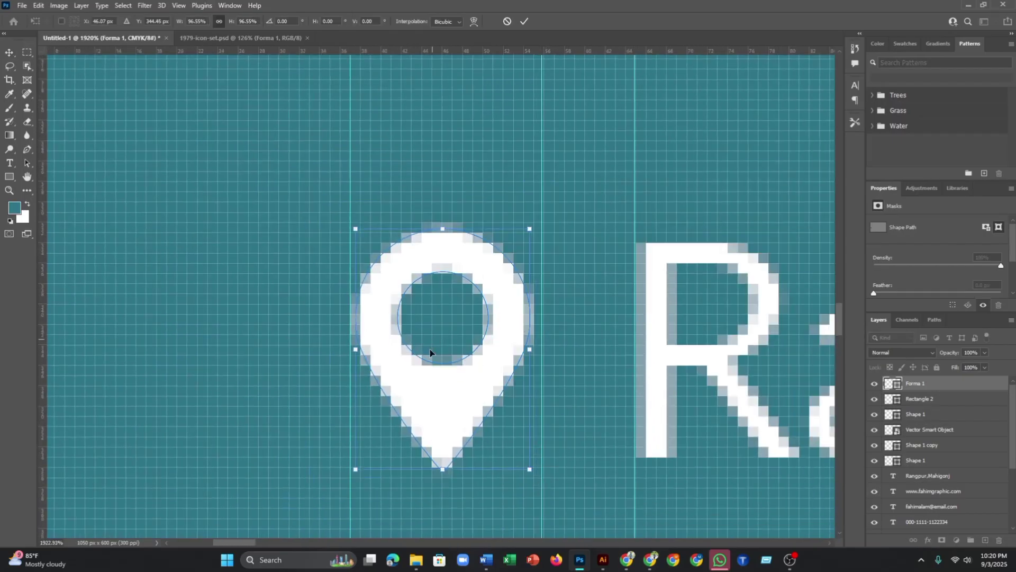
scroll(426, 352, down, 3)
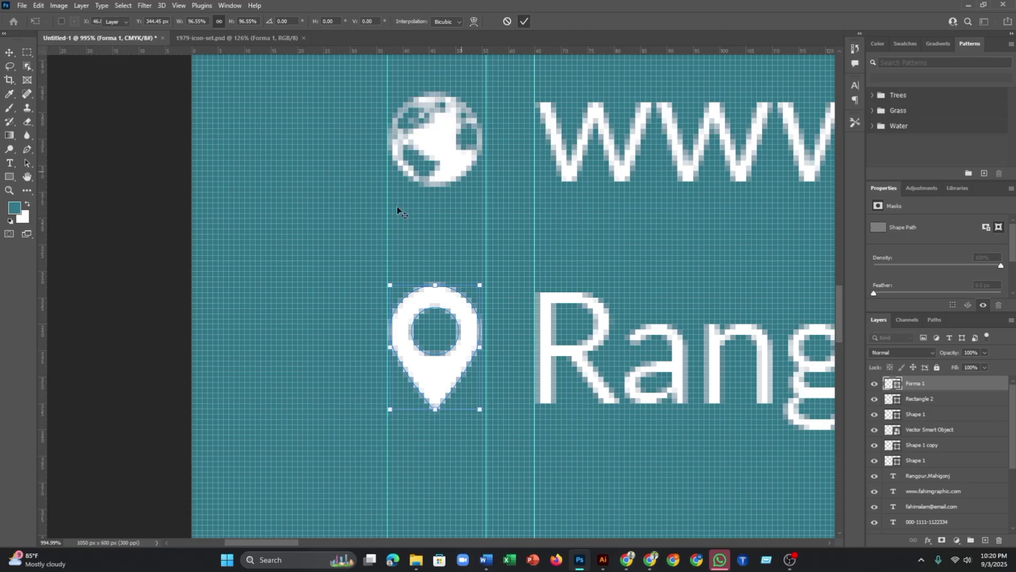
key(Return)
click(148, 236)
- Pan the view over to the front side of the card
scroll(304, 322, down, 2)
scroll(370, 341, up, 1)
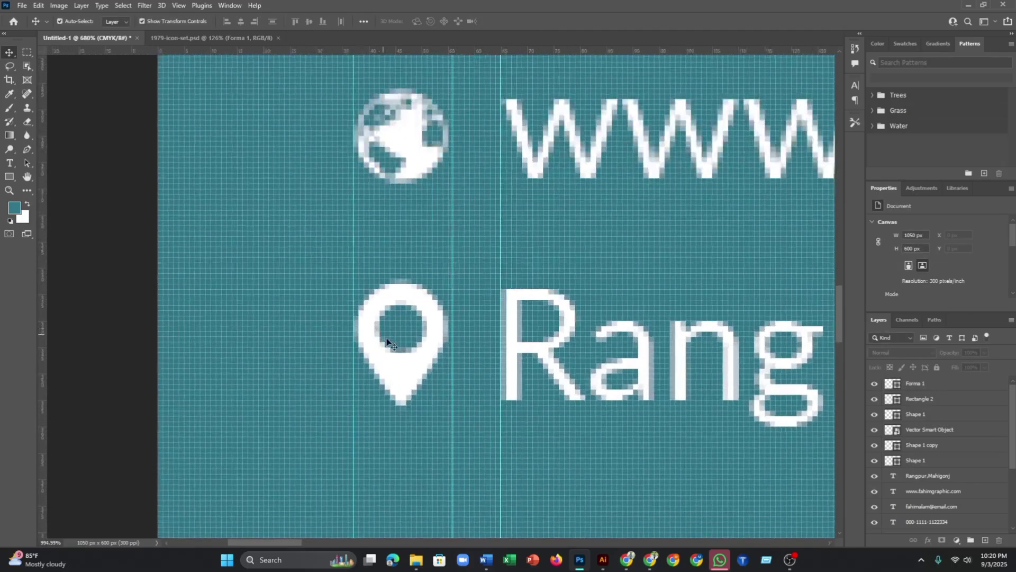
scroll(365, 347, down, 2)
scroll(542, 399, down, 4)
scroll(647, 430, down, 1)
drag(646, 431, 473, 375)
- Draw a wide 565 × 64 px rectangle bar across the lower teal front panel
scroll(469, 374, down, 2)
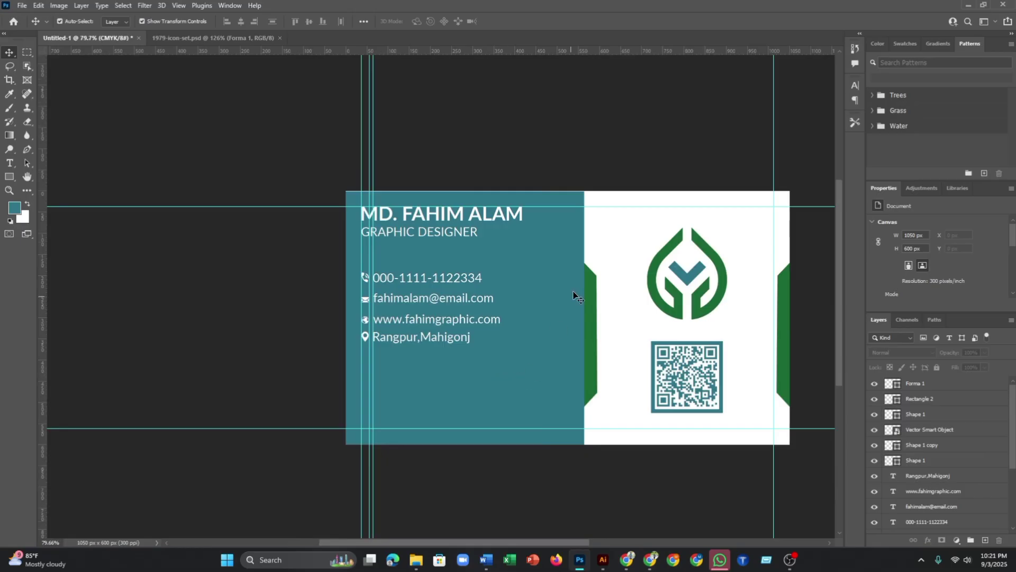
drag(529, 293, 525, 303)
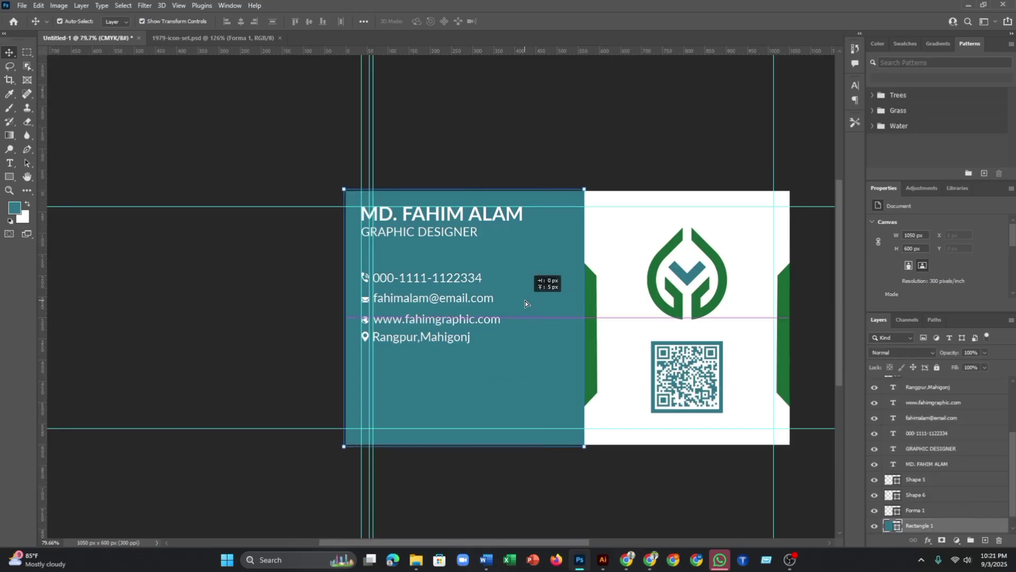
key(ctrl+z)
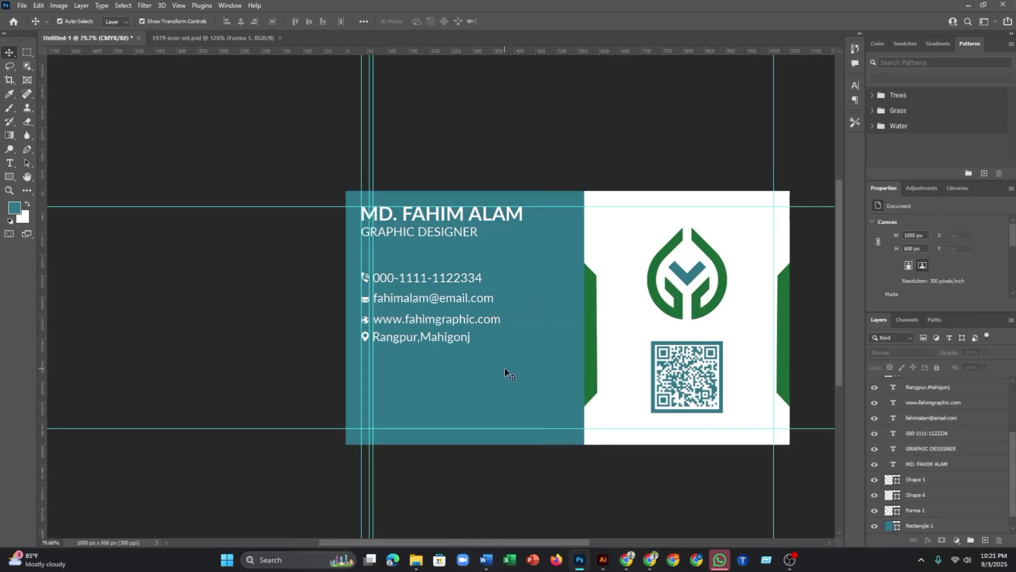
scroll(498, 368, up, 1)
scroll(399, 344, up, 1)
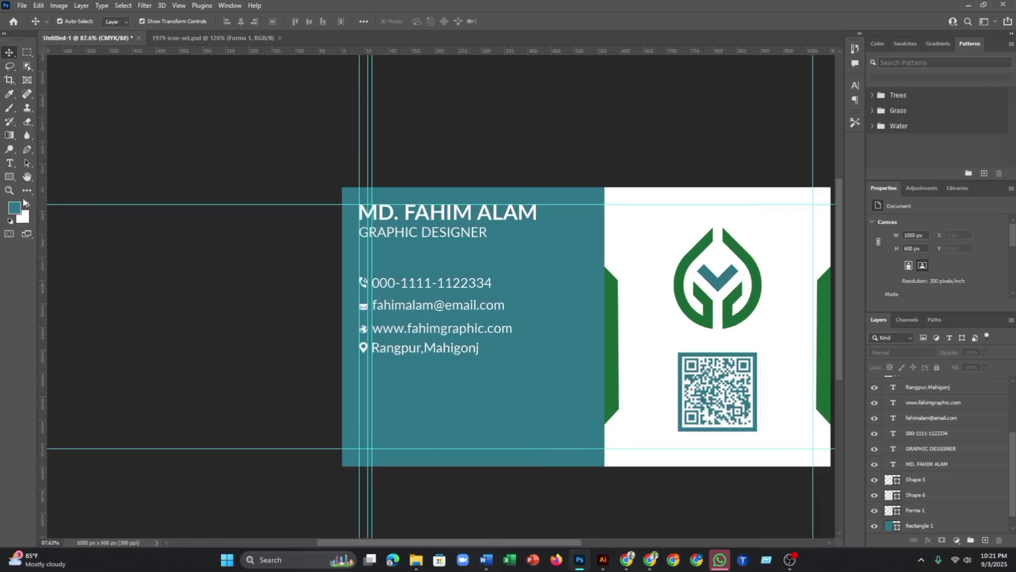
click(9, 177)
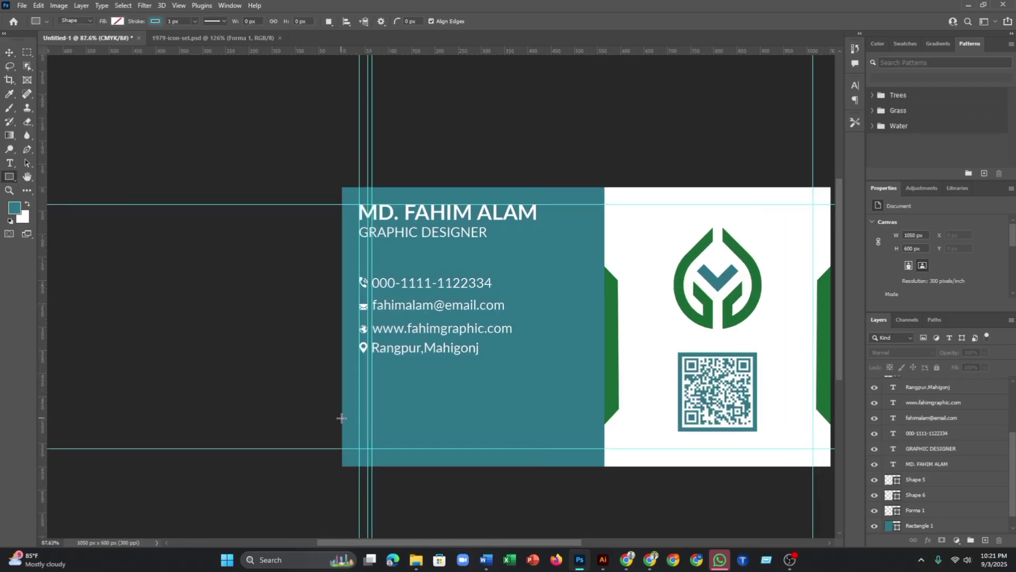
drag(341, 406, 603, 436)
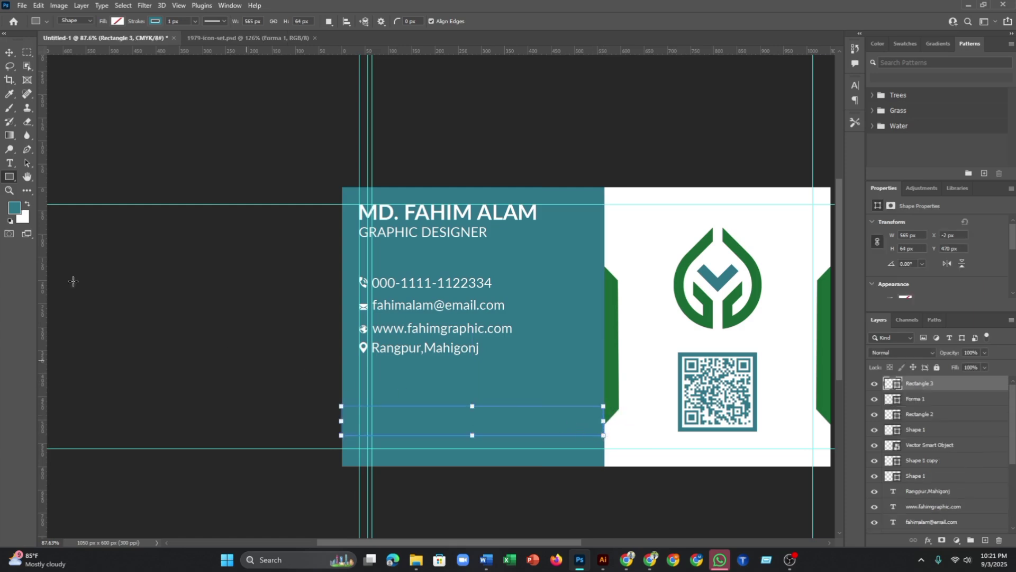
- Fill the bar with the leaf logo's green sampled by eyedropper and set its stroke to none
click(117, 22)
click(182, 42)
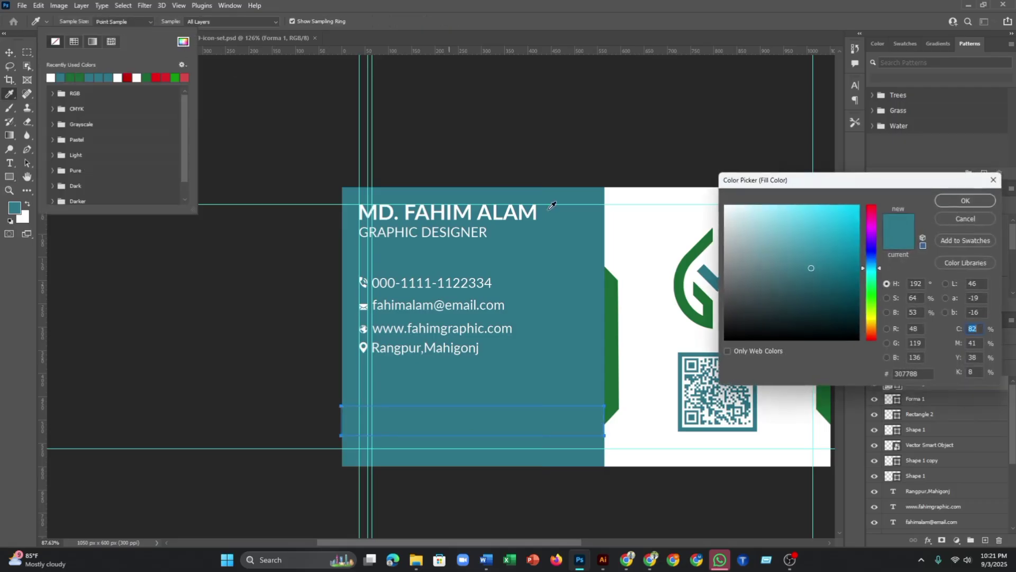
click(691, 263)
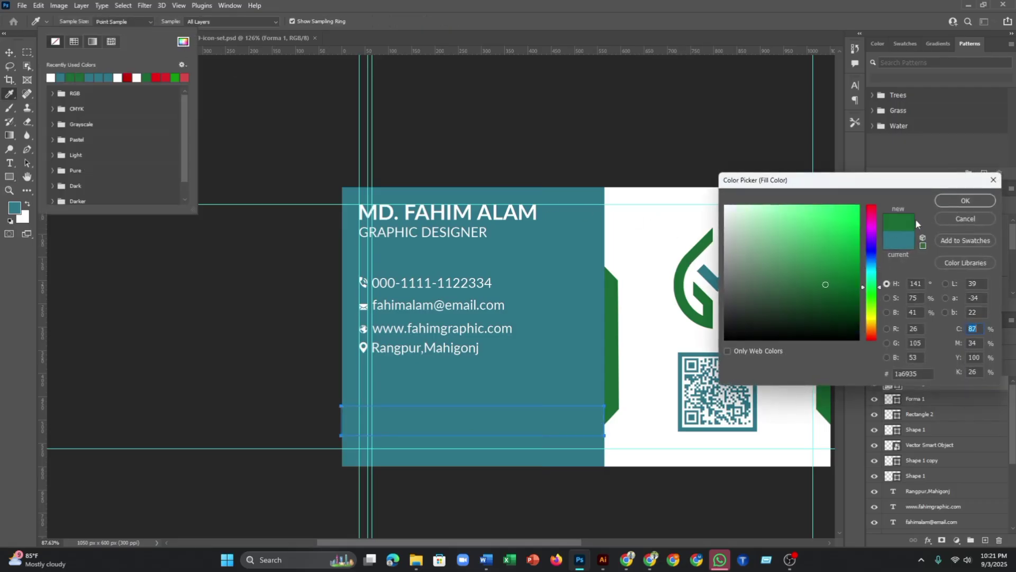
click(970, 207)
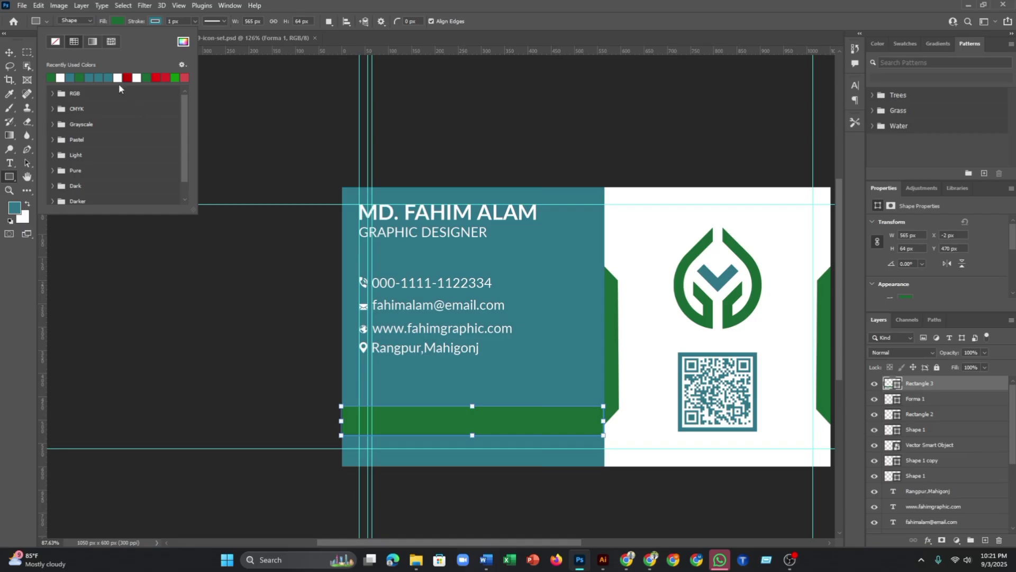
click(155, 22)
click(94, 46)
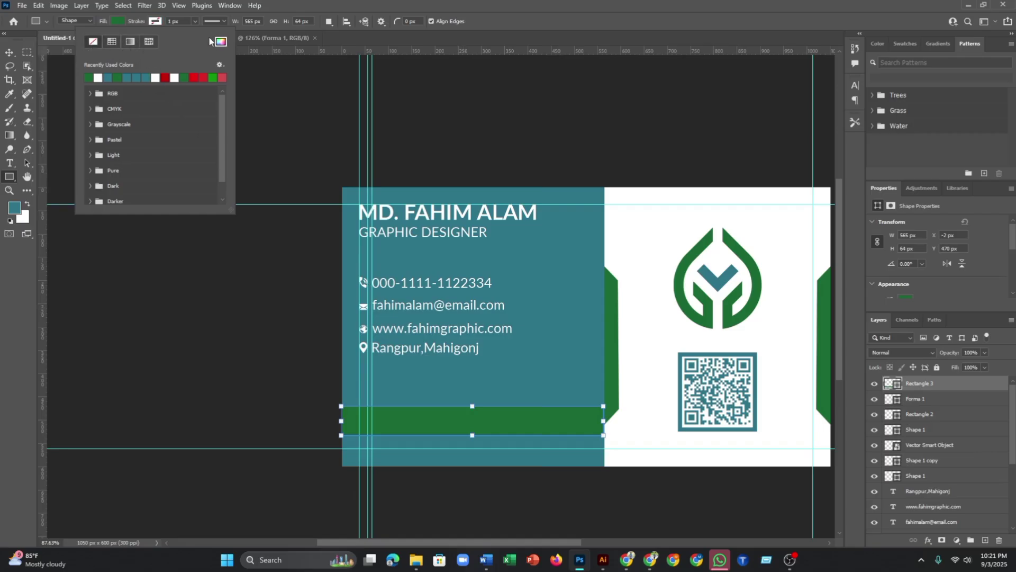
click(159, 22)
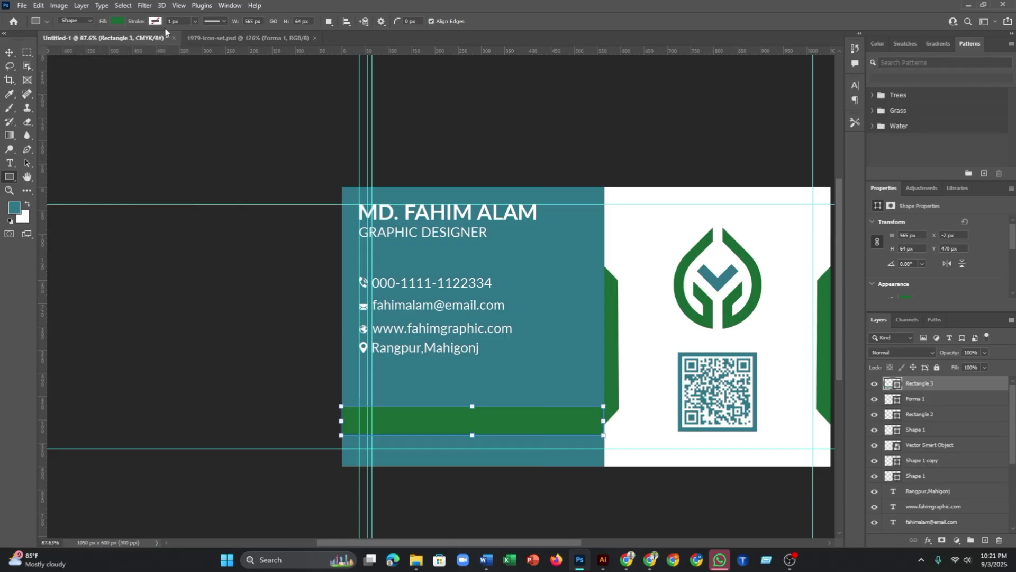
key(ctrl+minus)
key(ctrl+plus)
- Move the green bar (Rectangle 3) 28 px lower on the card
click(9, 52)
click(132, 111)
scroll(483, 471, down, 2)
scroll(517, 436, up, 4)
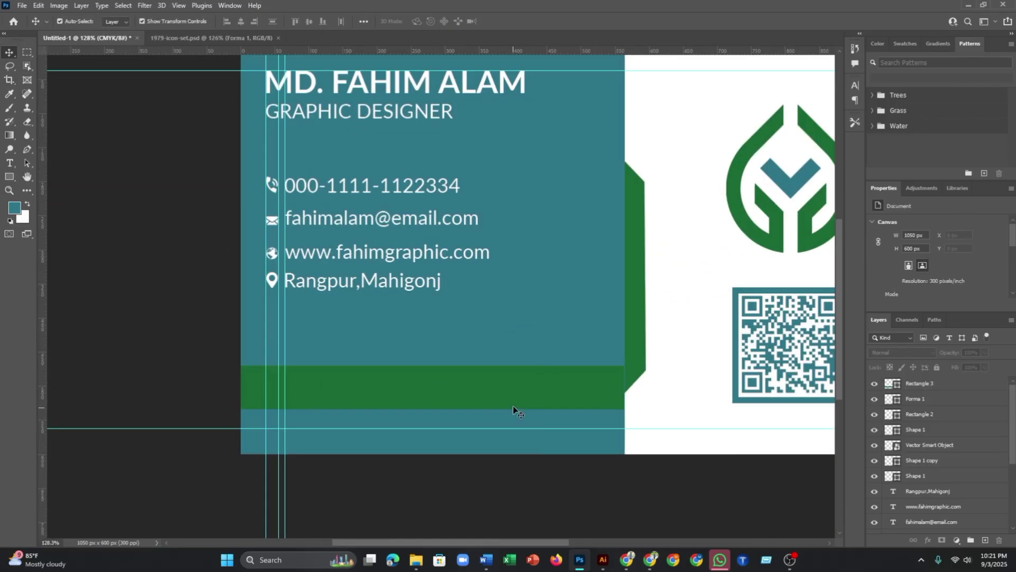
drag(498, 385, 488, 404)
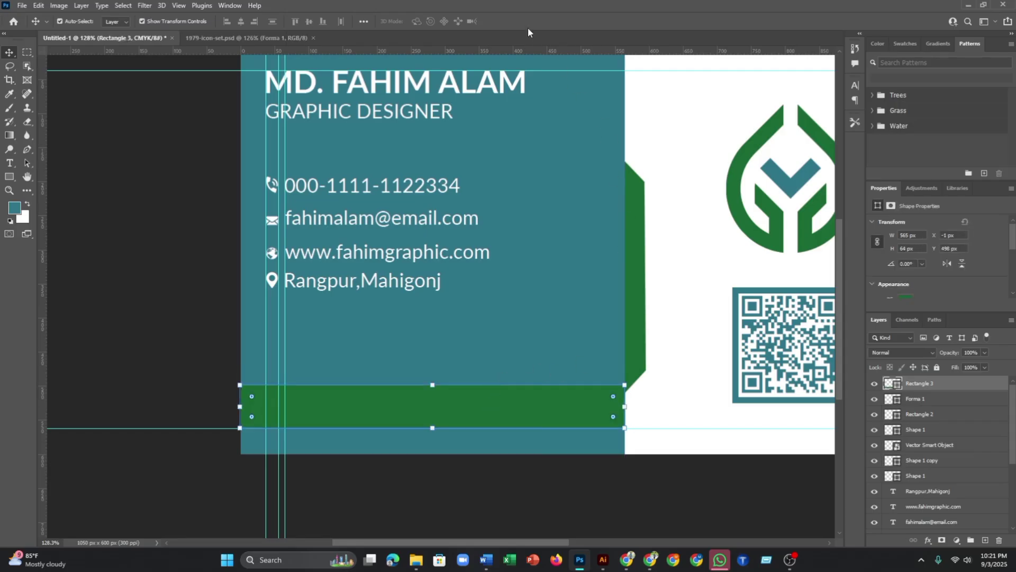
click(165, 339)
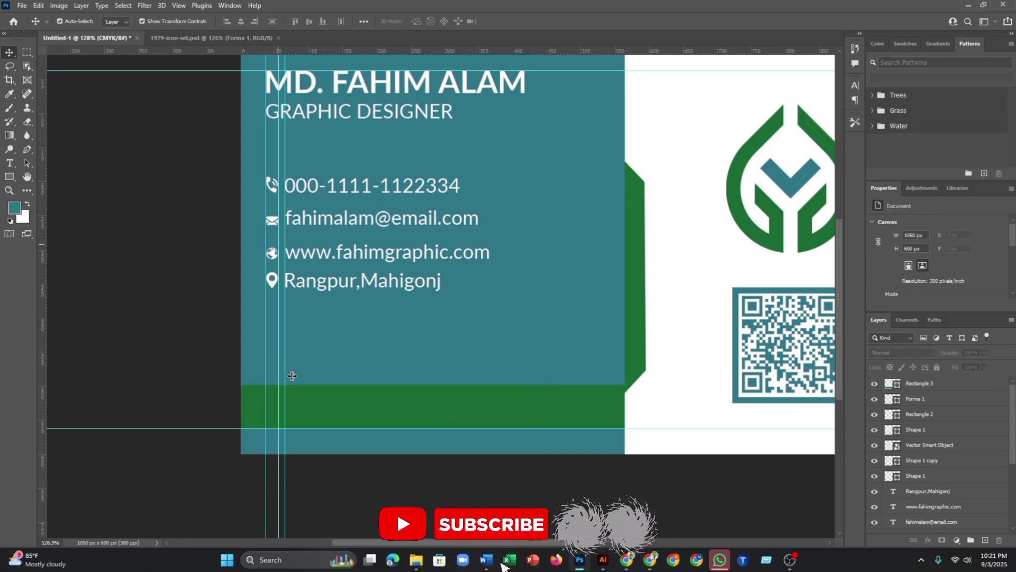
- Remove two vertical guides by dragging them back onto the ruler
drag(280, 493, 37, 455)
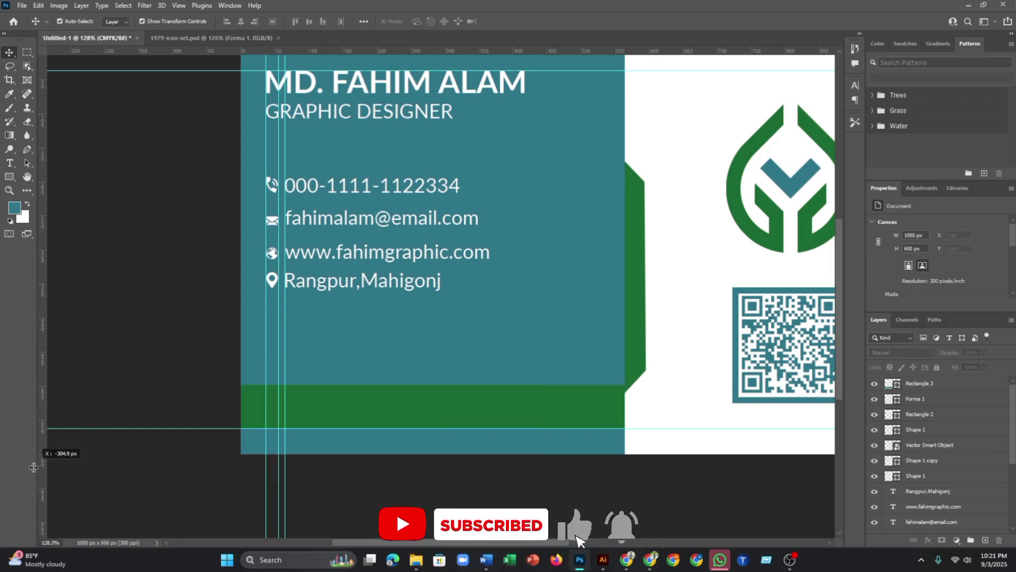
drag(283, 485, 41, 459)
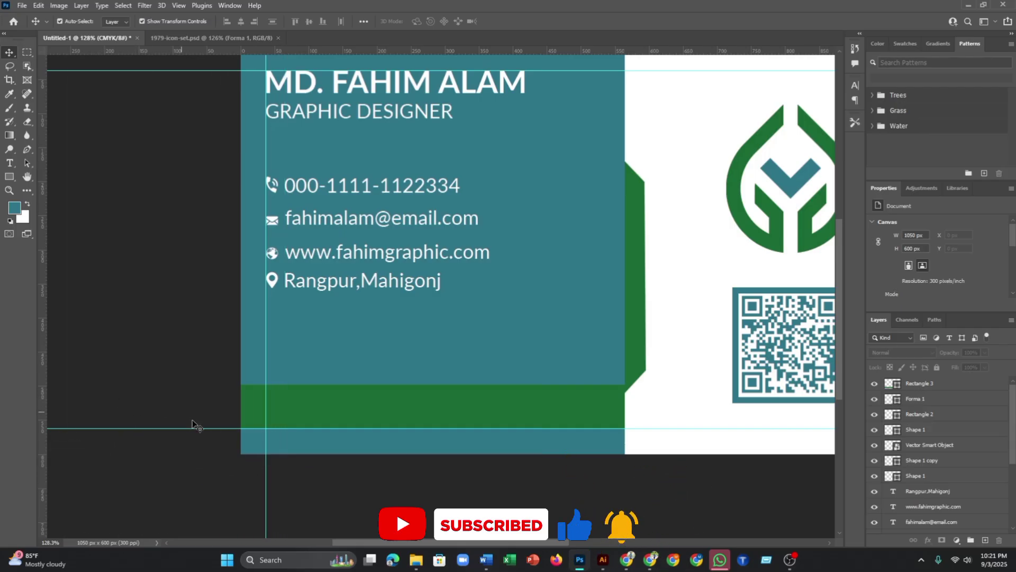
scroll(418, 418, down, 2)
scroll(498, 411, up, 2)
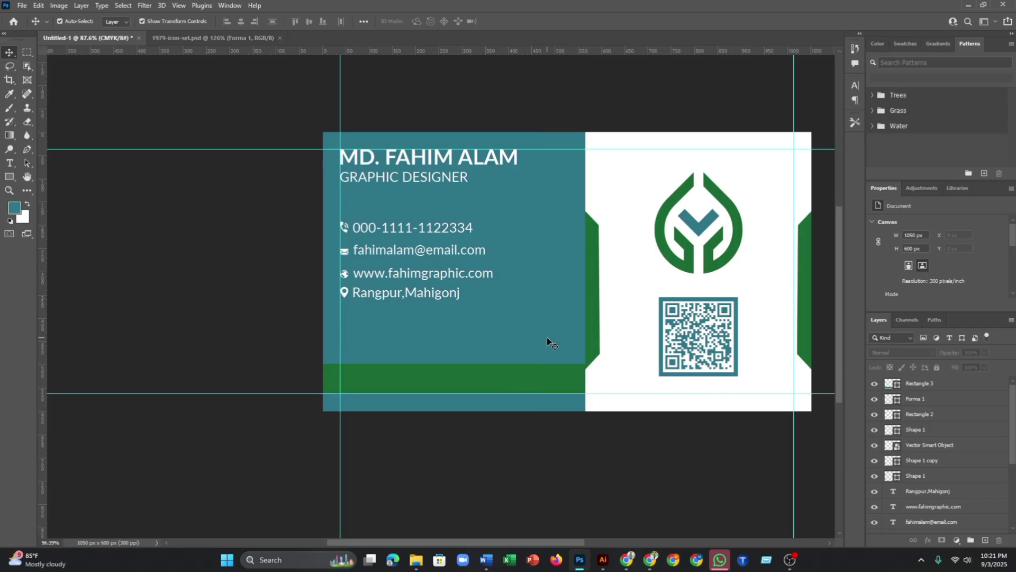
scroll(604, 336, up, 1)
scroll(614, 329, down, 2)
- Select both green side shapes on the card back and nudge them up two steps
drag(614, 329, 402, 348)
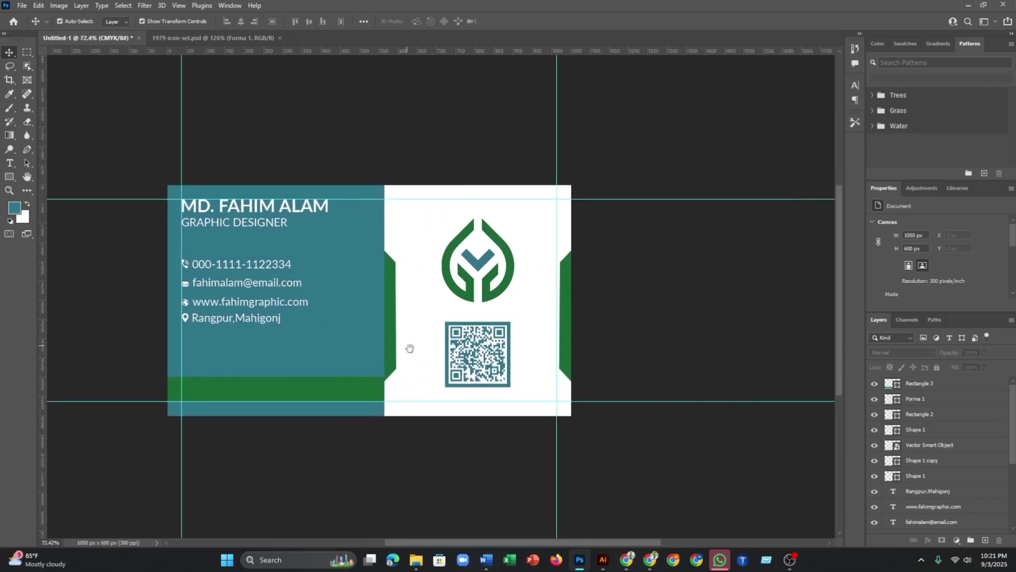
click(392, 339)
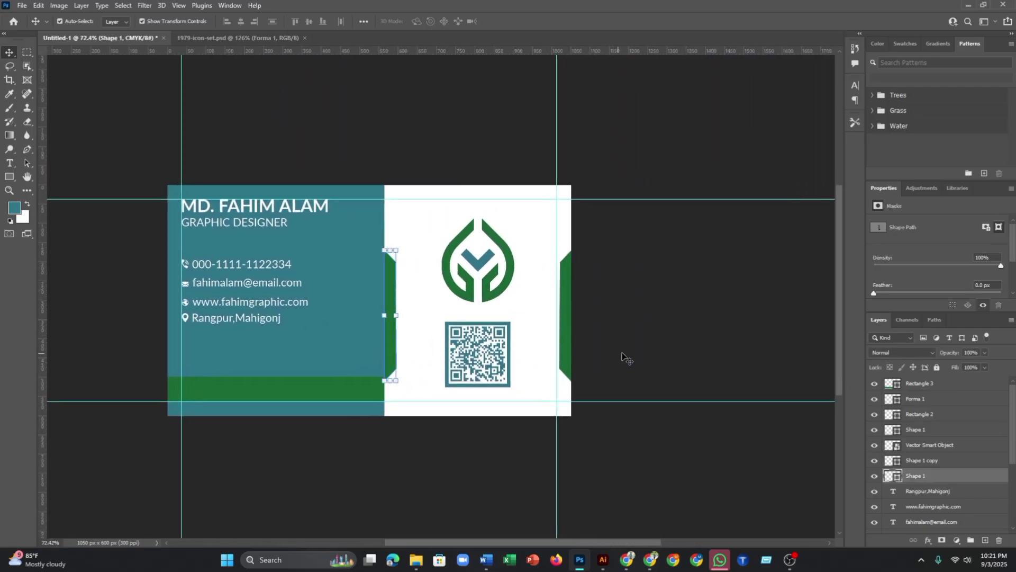
shift+click(565, 335)
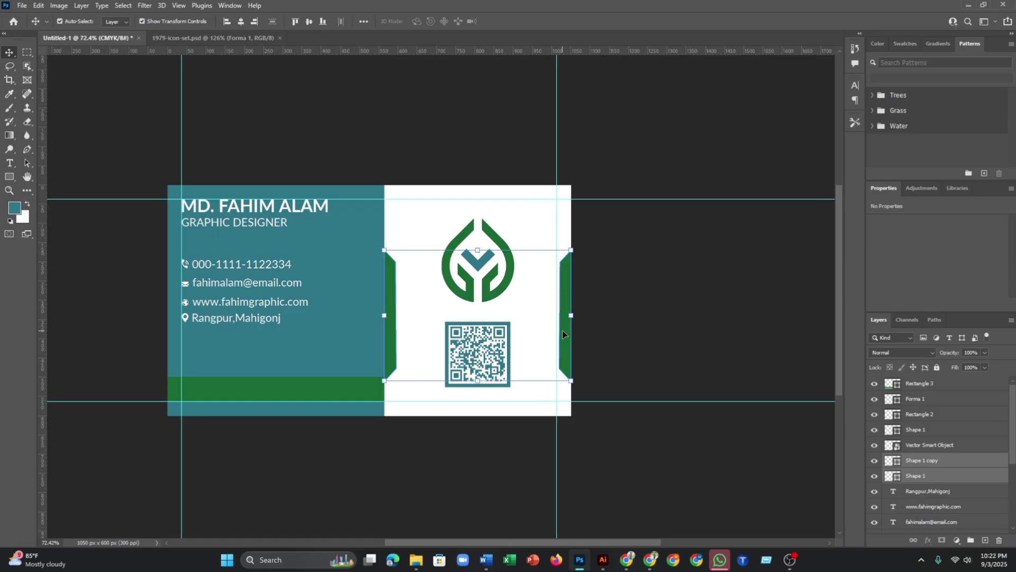
key(Up)
key(Up)
key(Up)
key(Up)
key(Up)
key(Up)
key(Up)
key(Up)
key(Up)
key(Up)
key(Up)
key(Up)
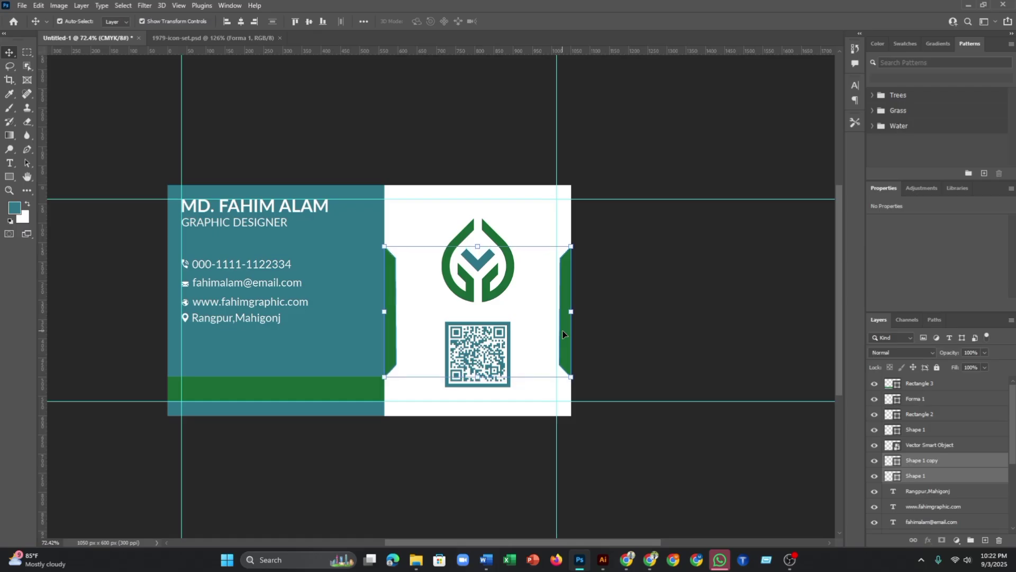
key(Up)
key(Up)
key(Up)
key(Up)
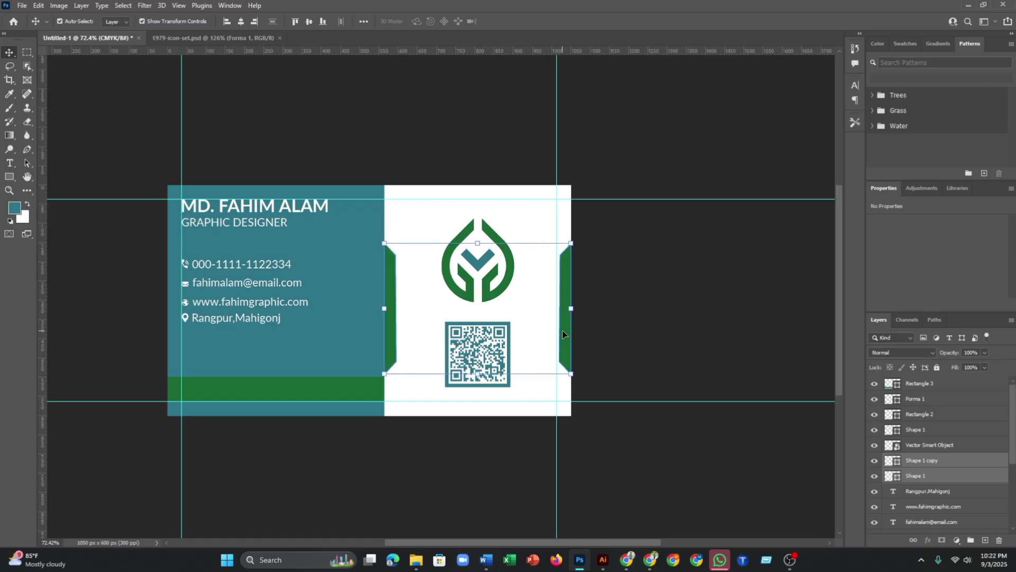
click(608, 338)
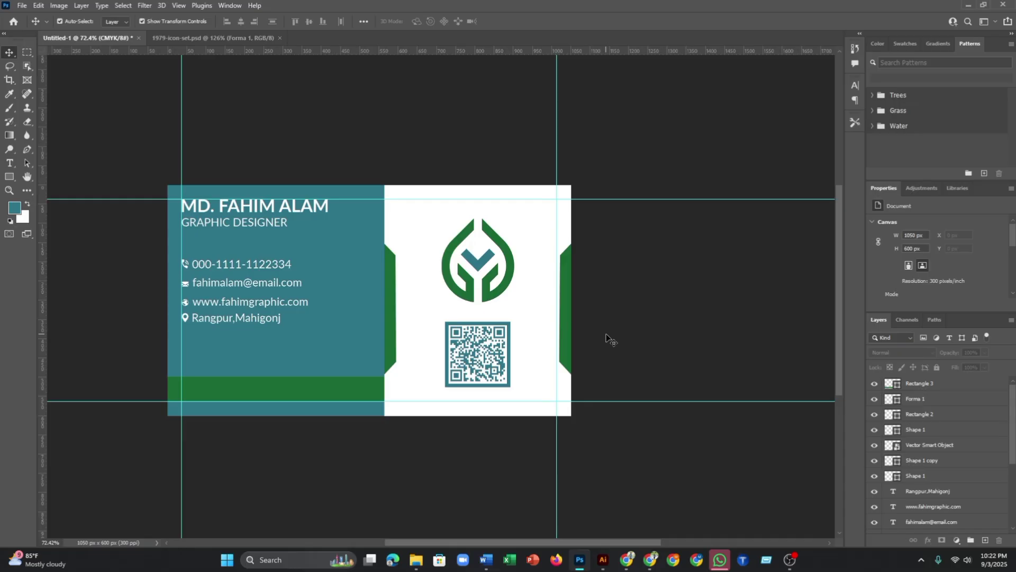
- Copy the five round social icons from 1979-icon-set.psd onto the card's white back above the logo
click(192, 38)
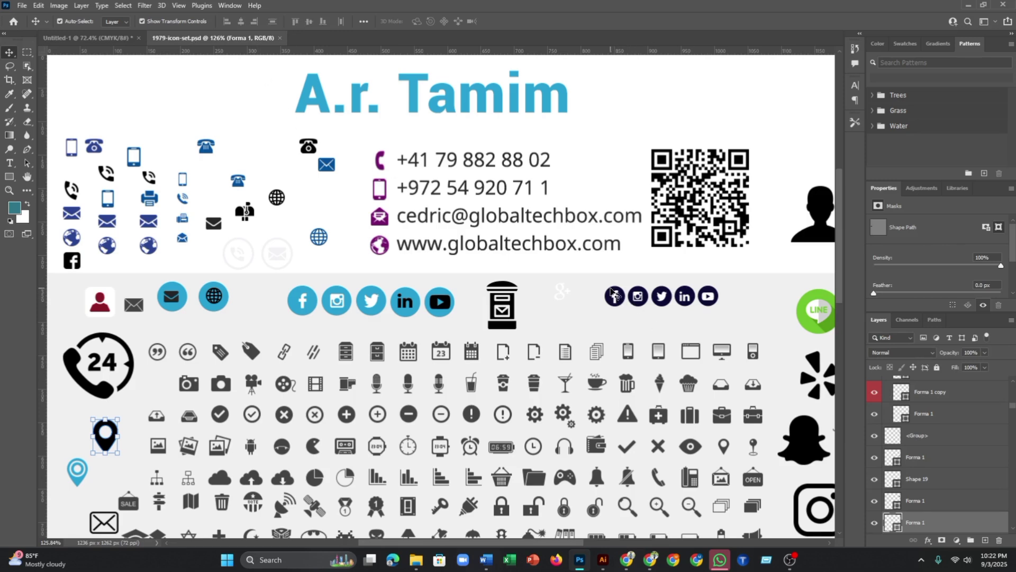
drag(605, 292, 690, 308)
drag(600, 282, 123, 43)
drag(371, 193, 479, 209)
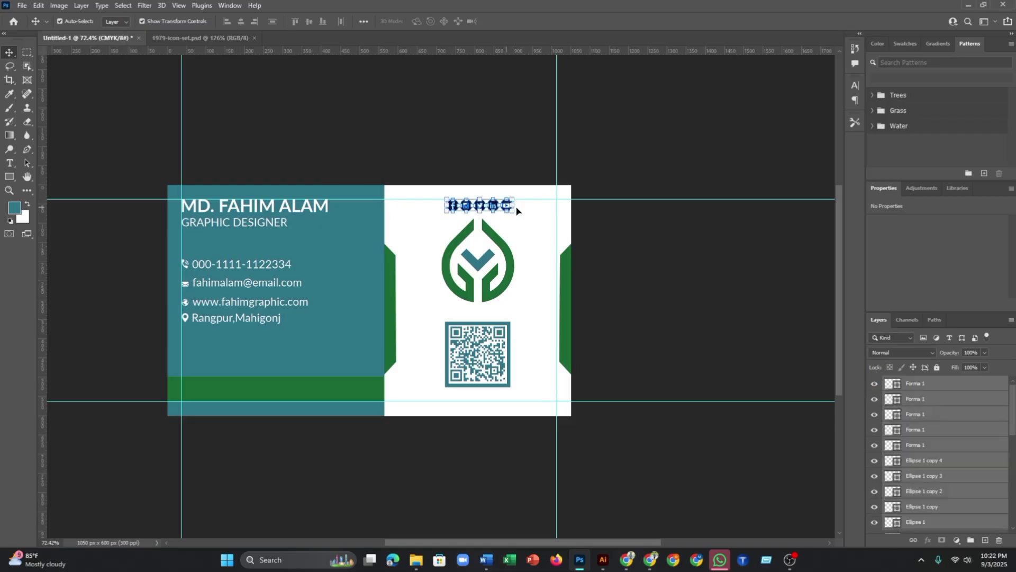
scroll(516, 211, up, 5)
click(456, 211)
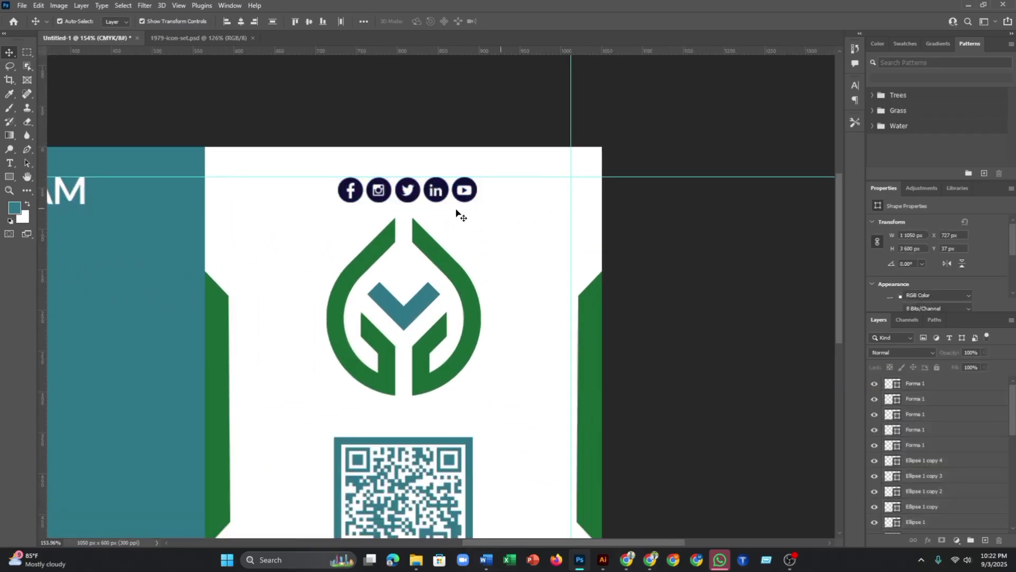
click(357, 197)
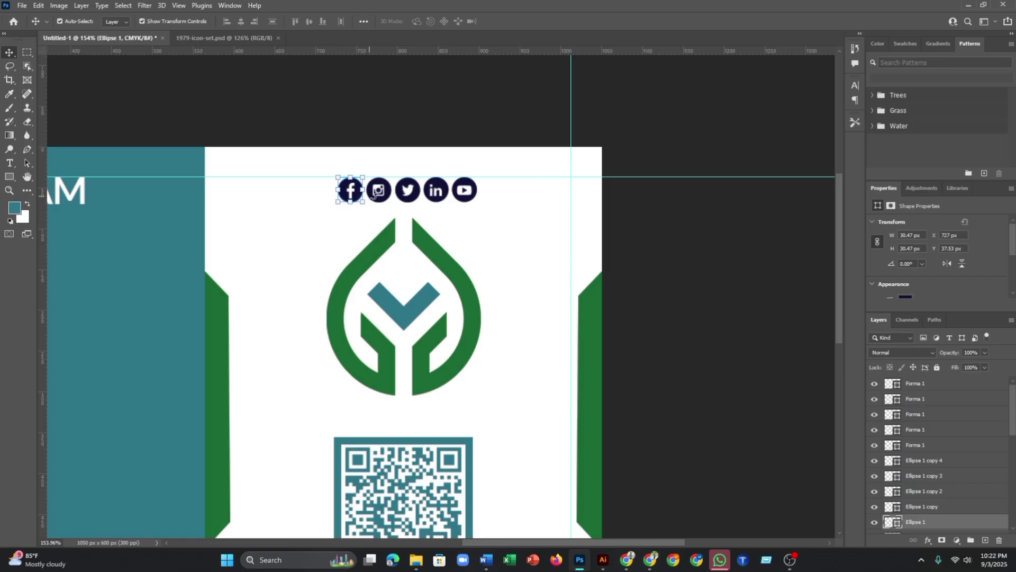
double_click(899, 523)
click(517, 332)
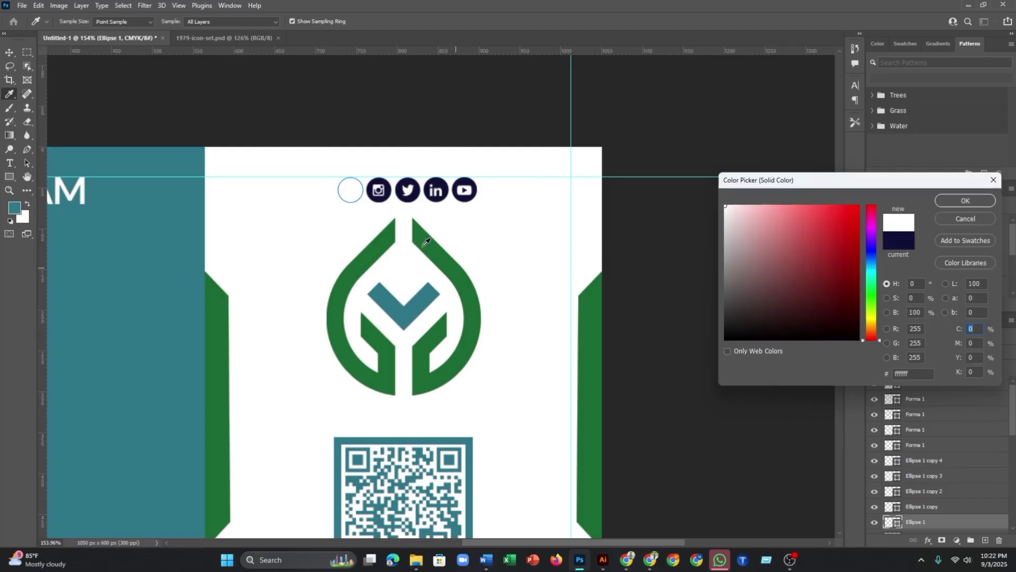
key(Return)
key(v)
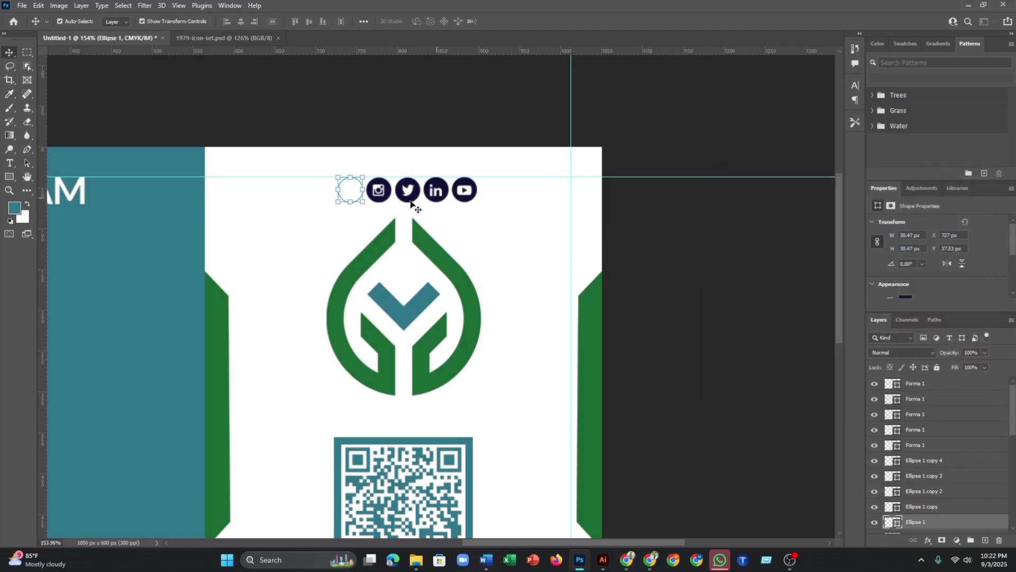
scroll(359, 194, down, 2)
drag(359, 194, 207, 360)
click(299, 359)
key(ctrl+z)
key(ctrl+z)
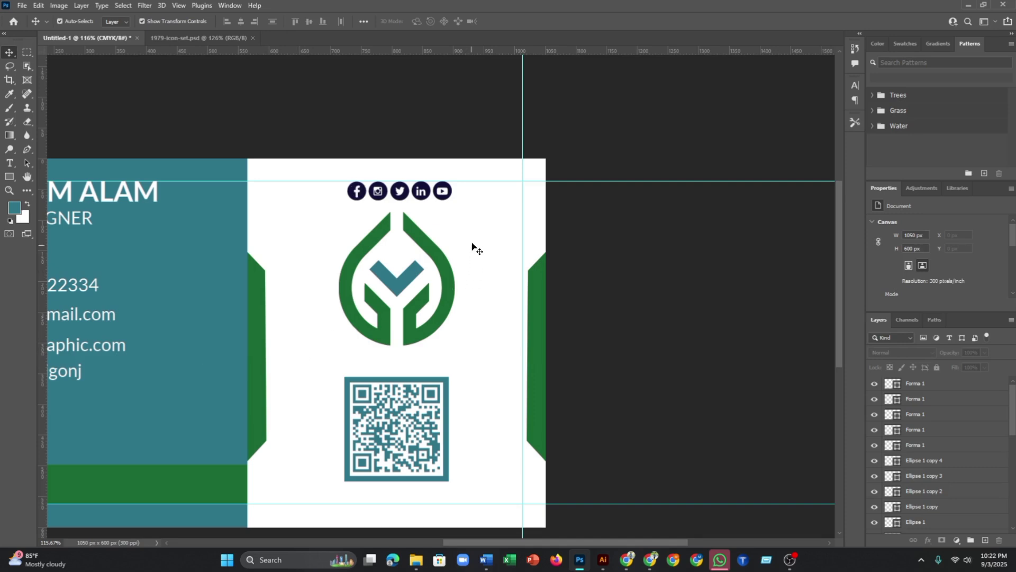
click(358, 193)
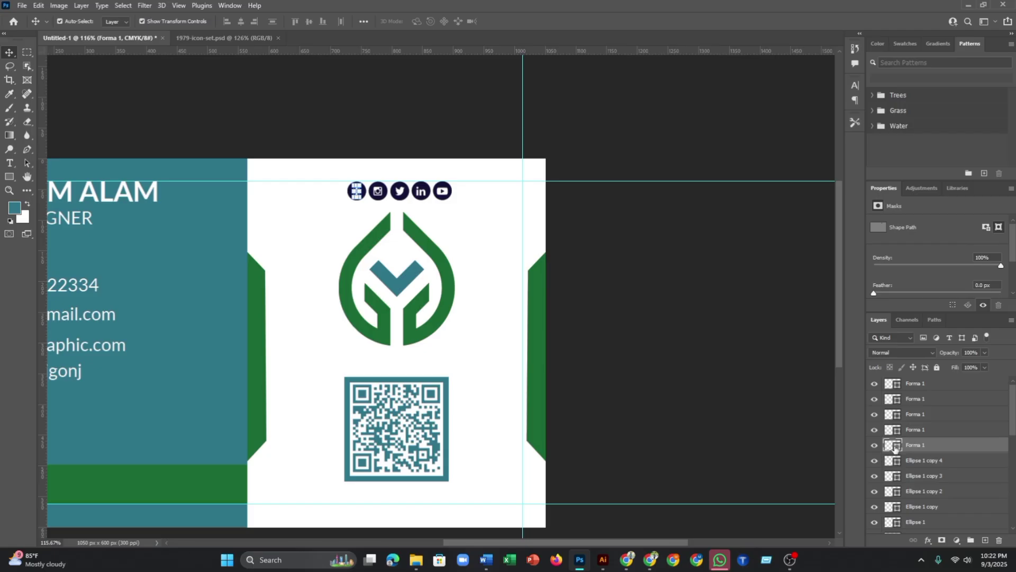
- Recolour the Facebook and Instagram glyphs to the logo's green #1a6935
double_click(894, 446)
click(427, 325)
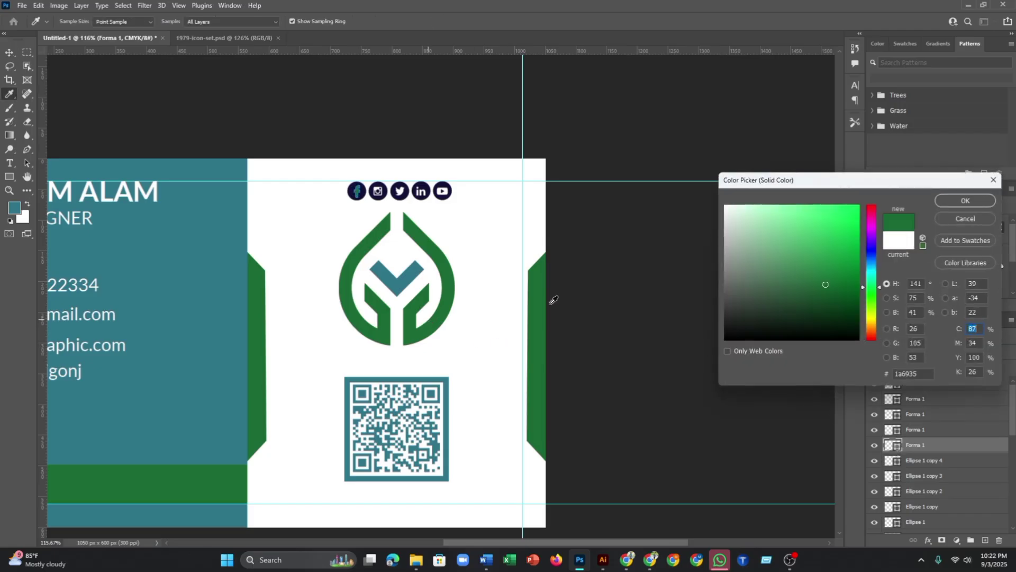
click(964, 200)
click(449, 202)
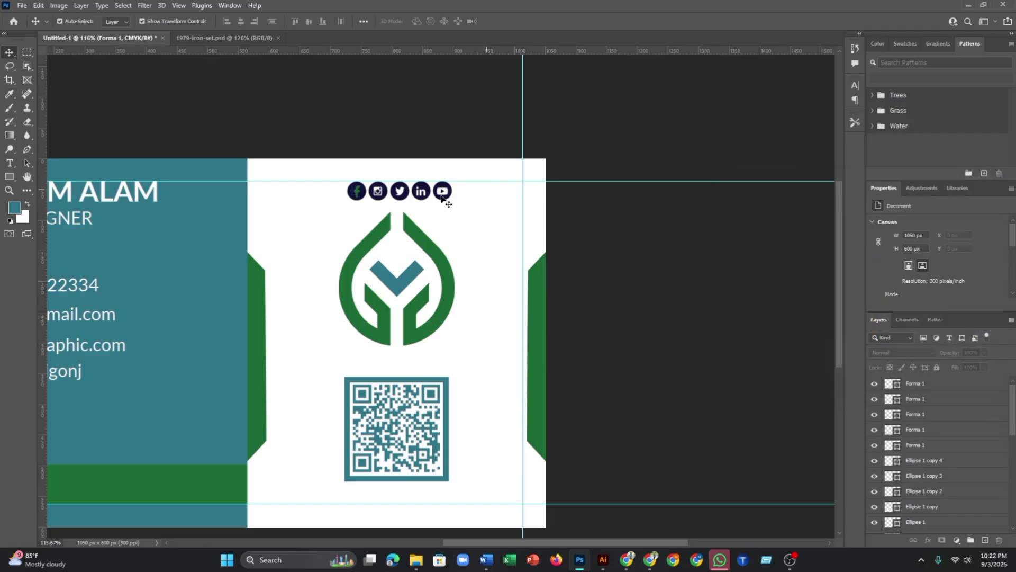
click(378, 191)
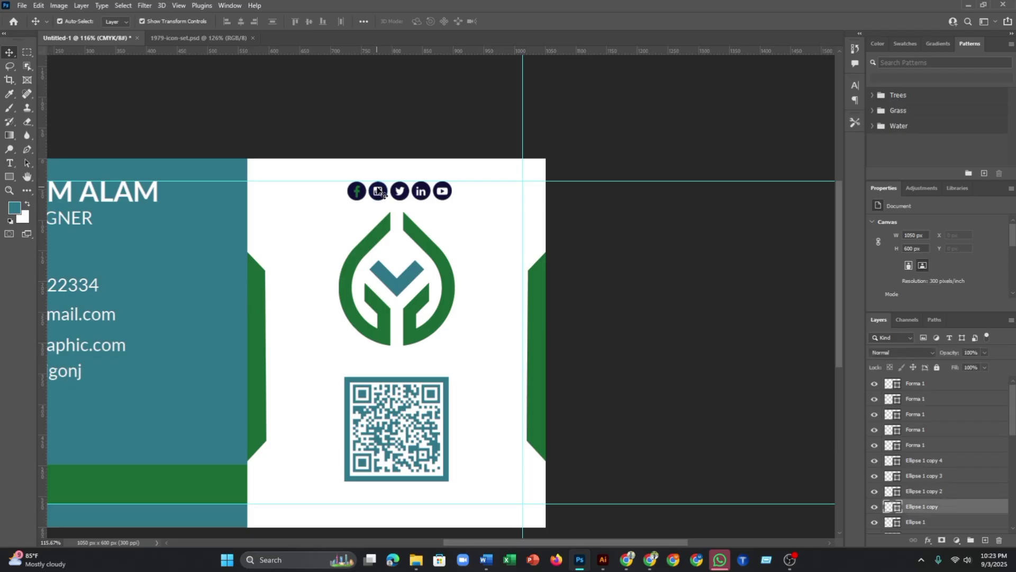
scroll(382, 193, up, 3)
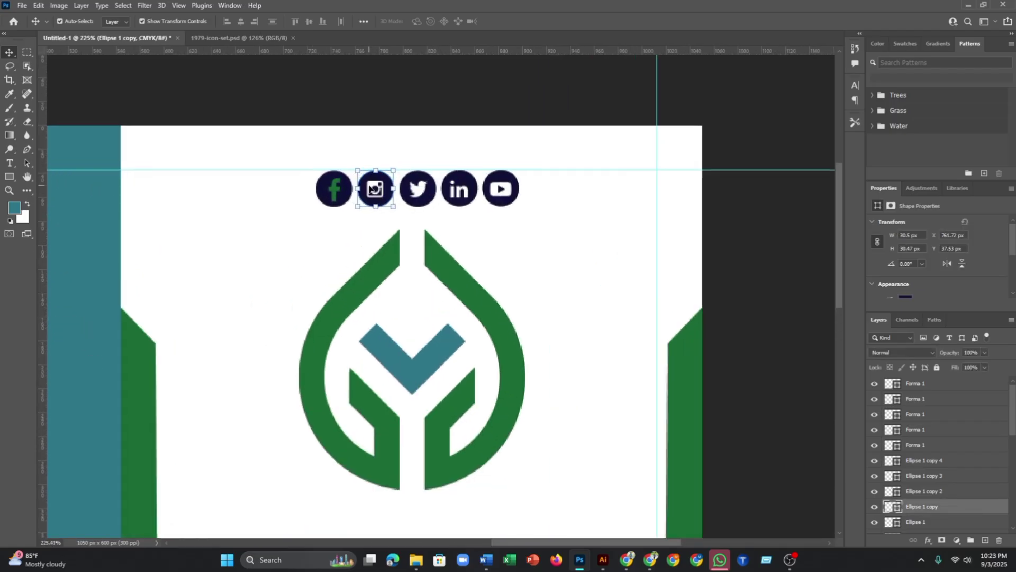
click(373, 188)
scroll(703, 384, down, 2)
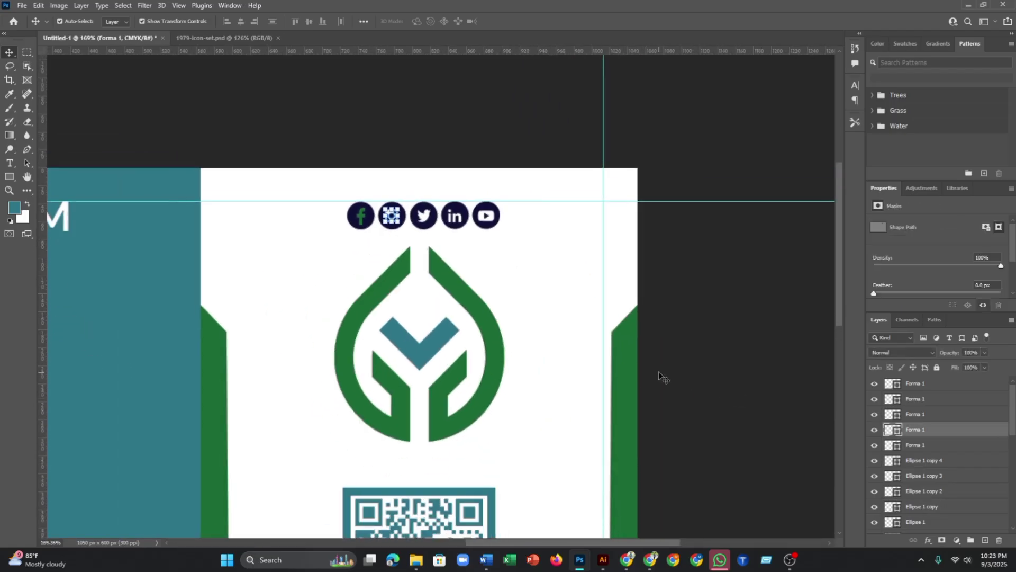
double_click(895, 431)
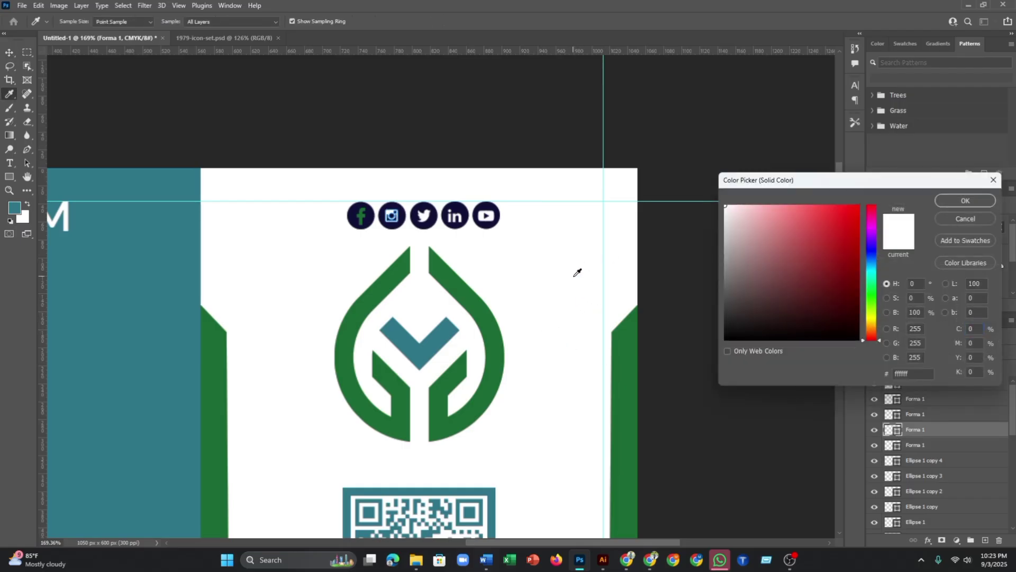
click(487, 306)
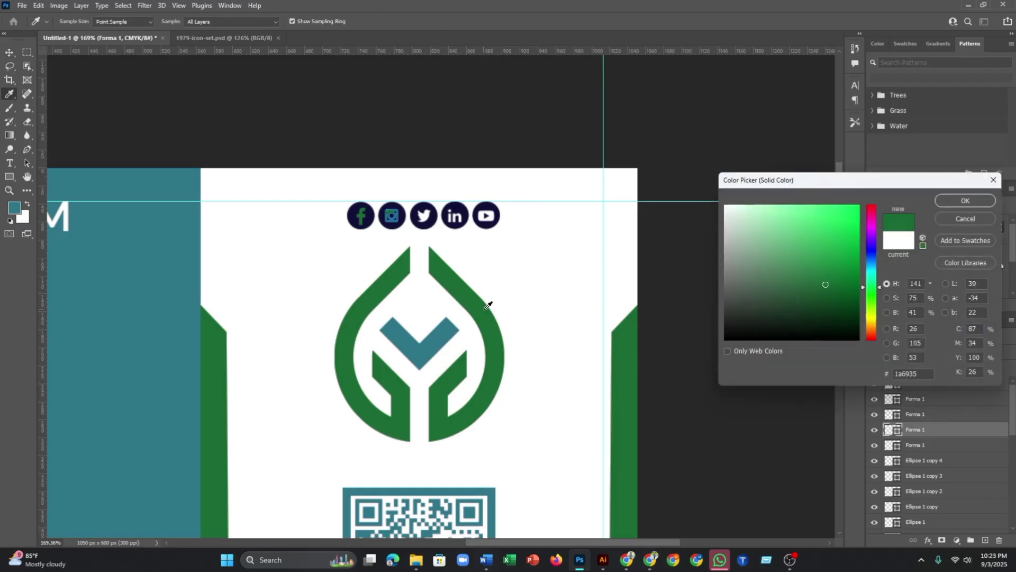
click(964, 201)
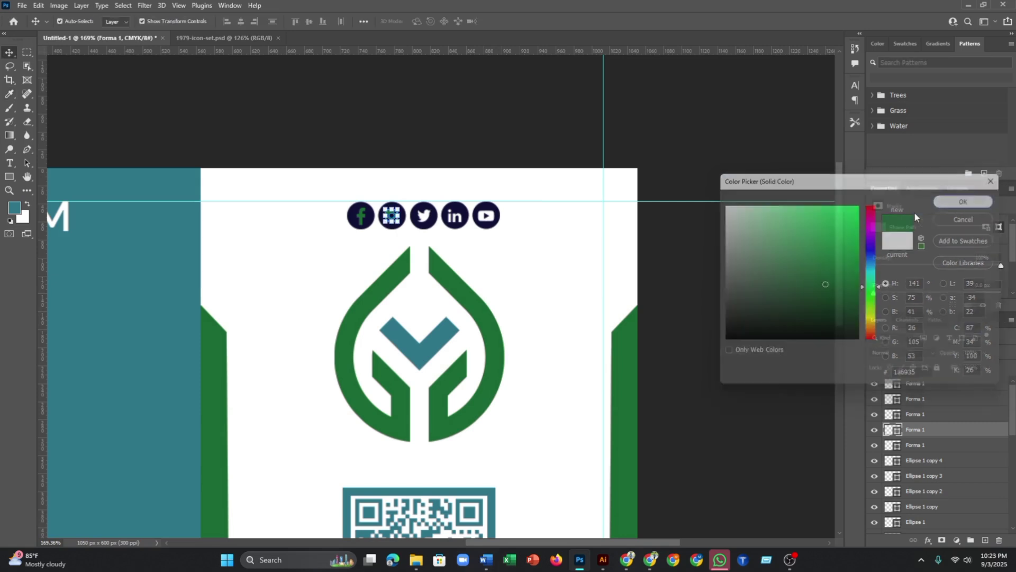
- Recolour the Twitter and LinkedIn glyphs to the logo's green #1a6935
click(425, 220)
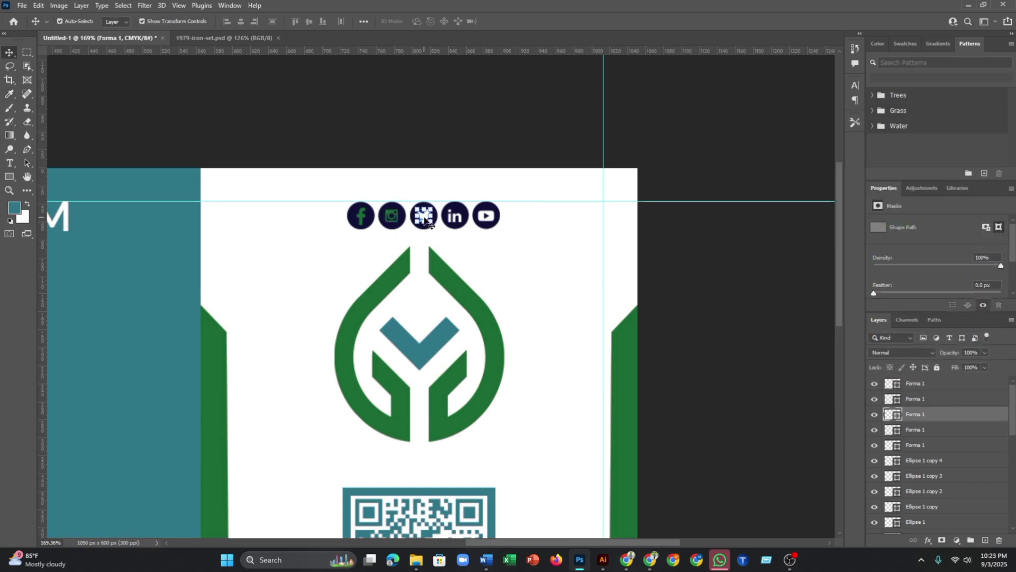
double_click(895, 416)
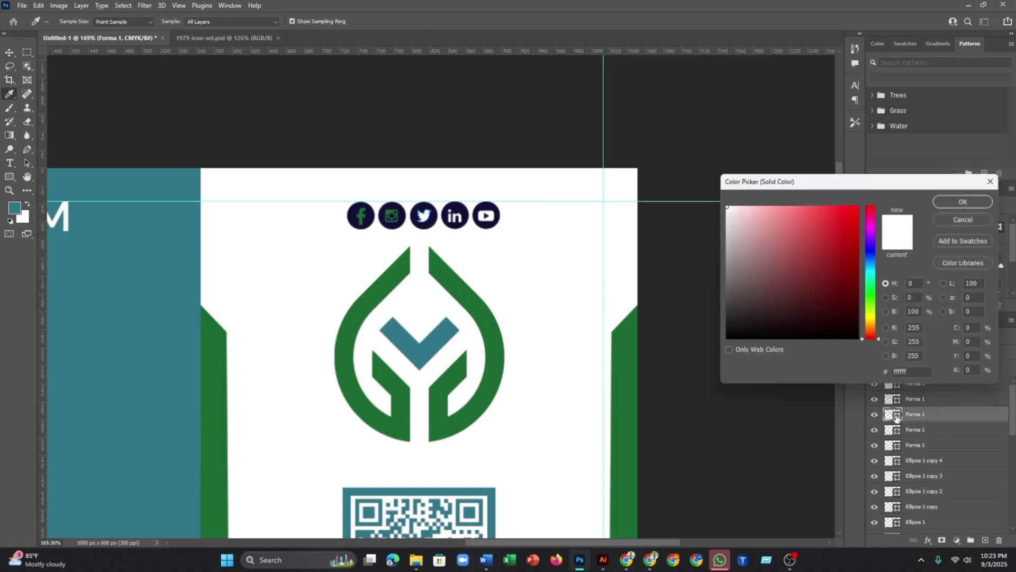
click(494, 333)
click(968, 202)
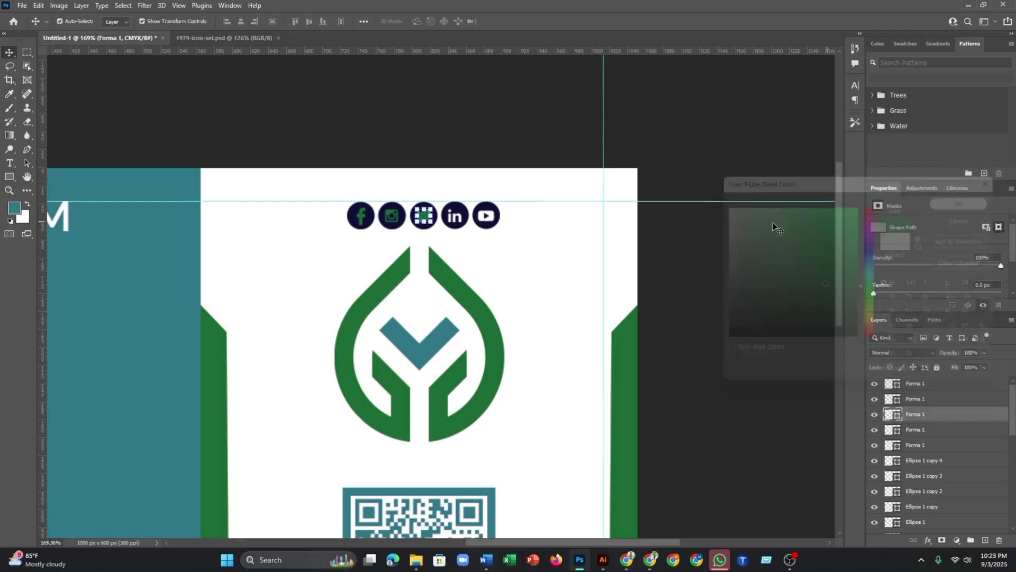
click(601, 240)
click(454, 220)
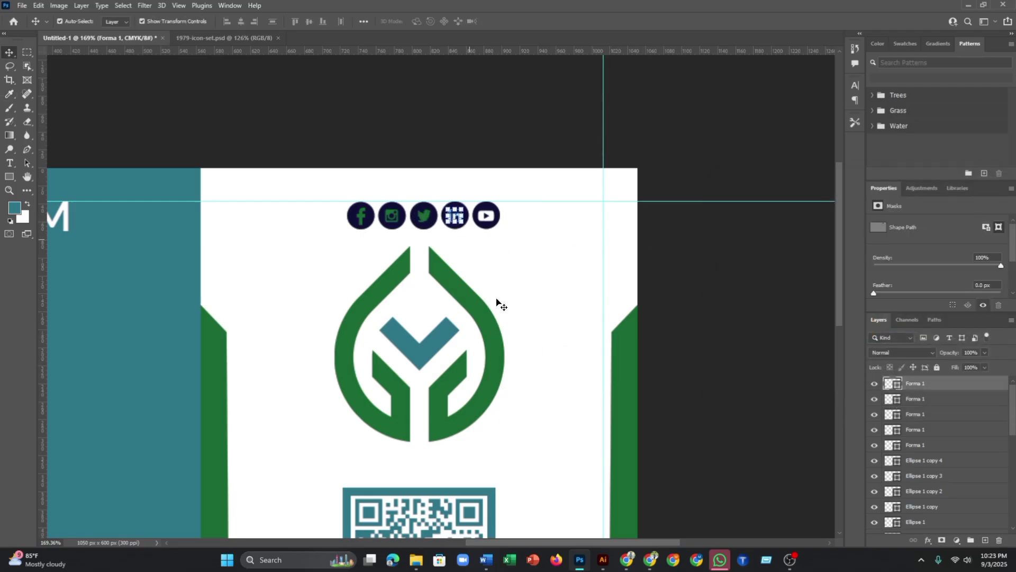
double_click(895, 384)
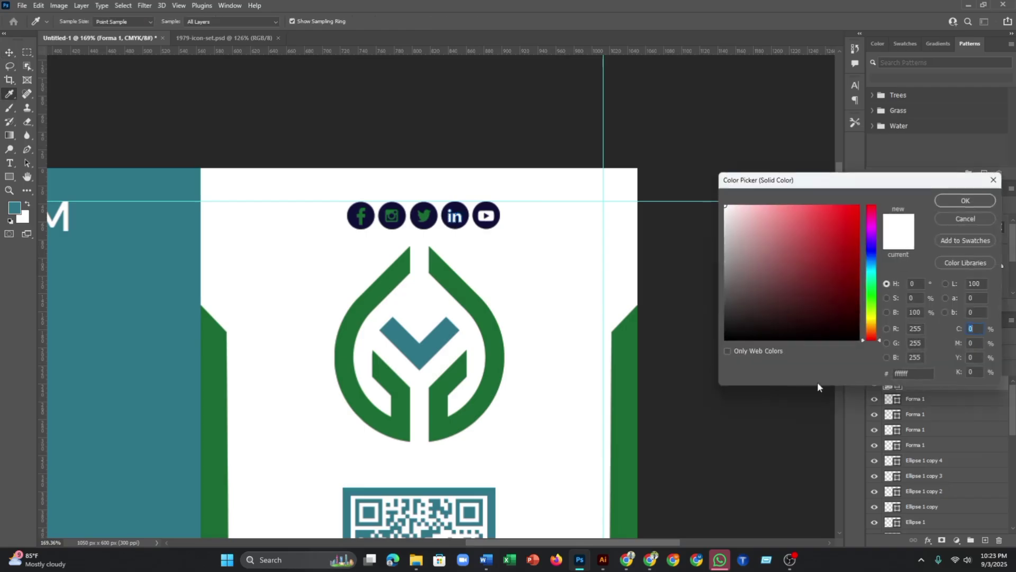
click(488, 328)
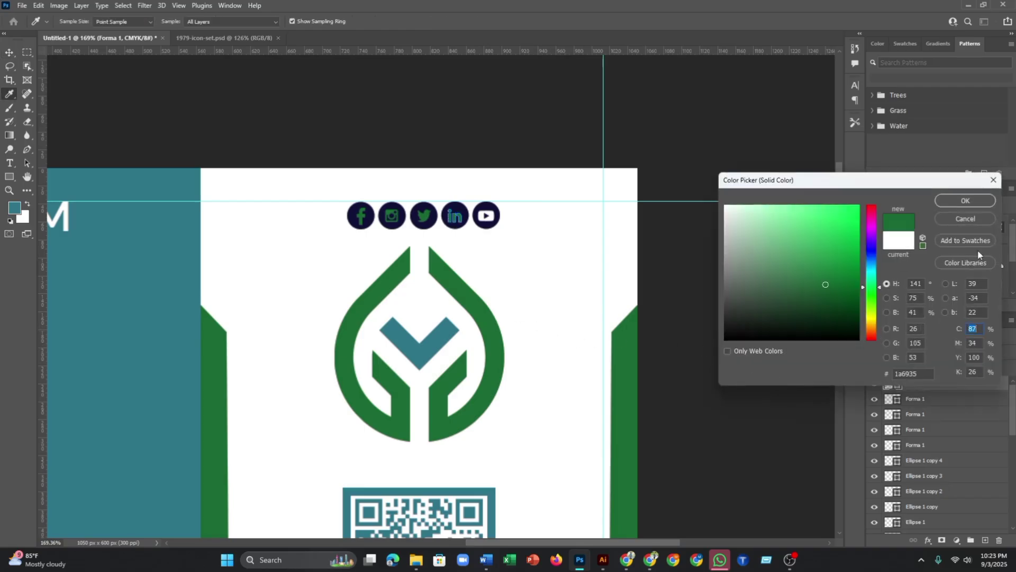
click(961, 202)
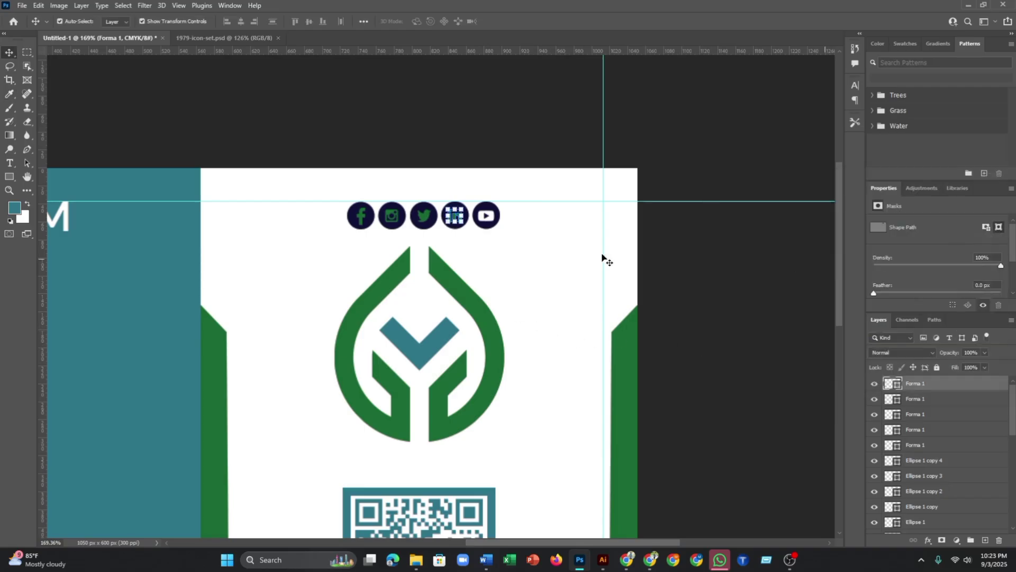
- Recolour the YouTube glyph to the logo's green #1a6935
click(490, 222)
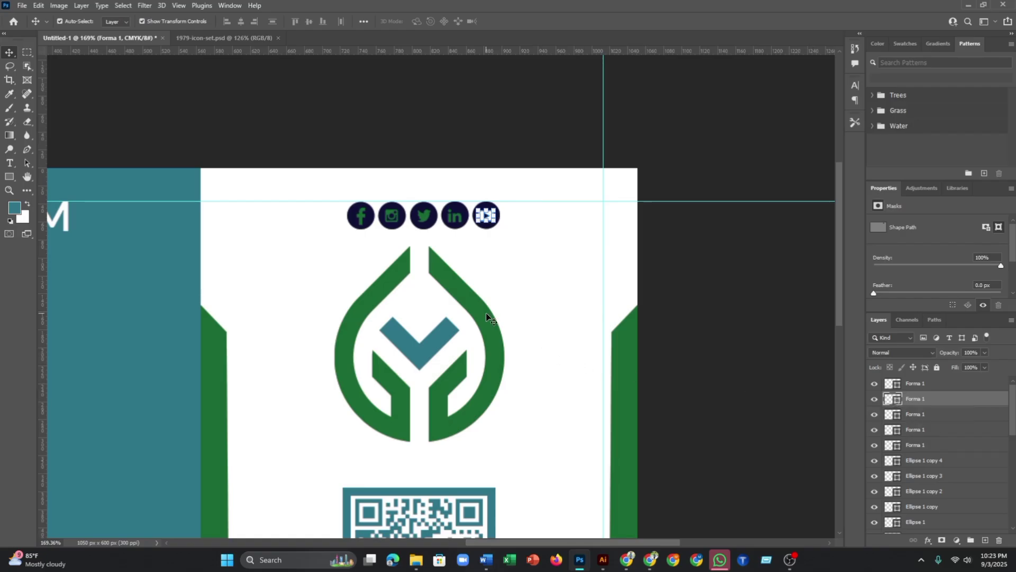
double_click(897, 403)
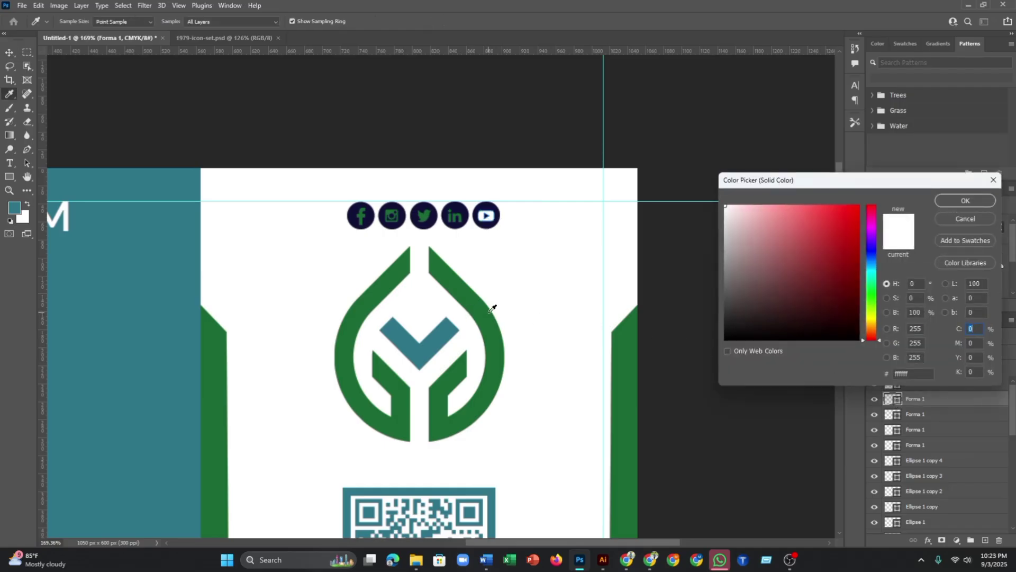
click(490, 311)
click(960, 202)
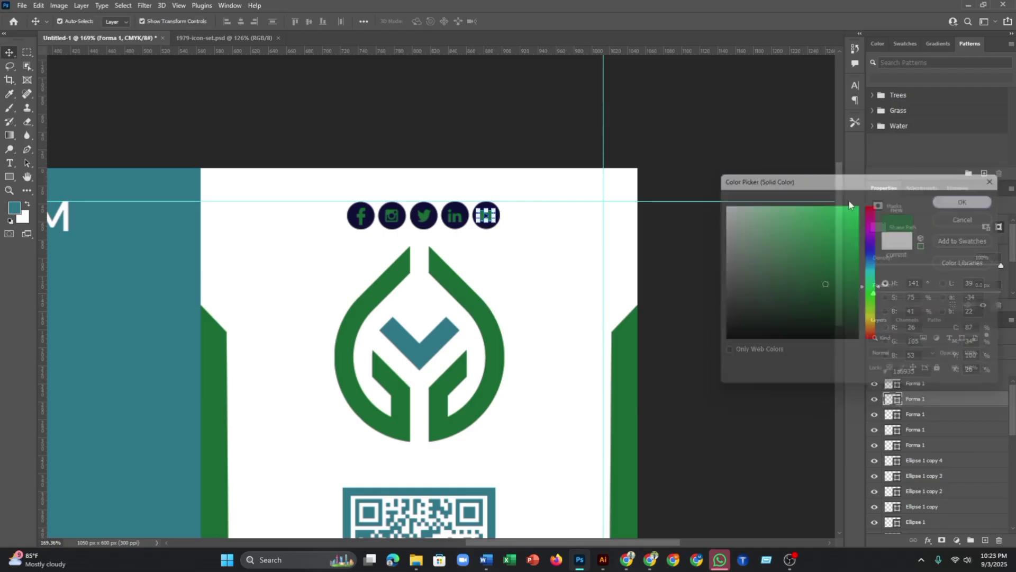
- Recolour the Facebook and Instagram icon circles white using the card's sampled white
click(361, 217)
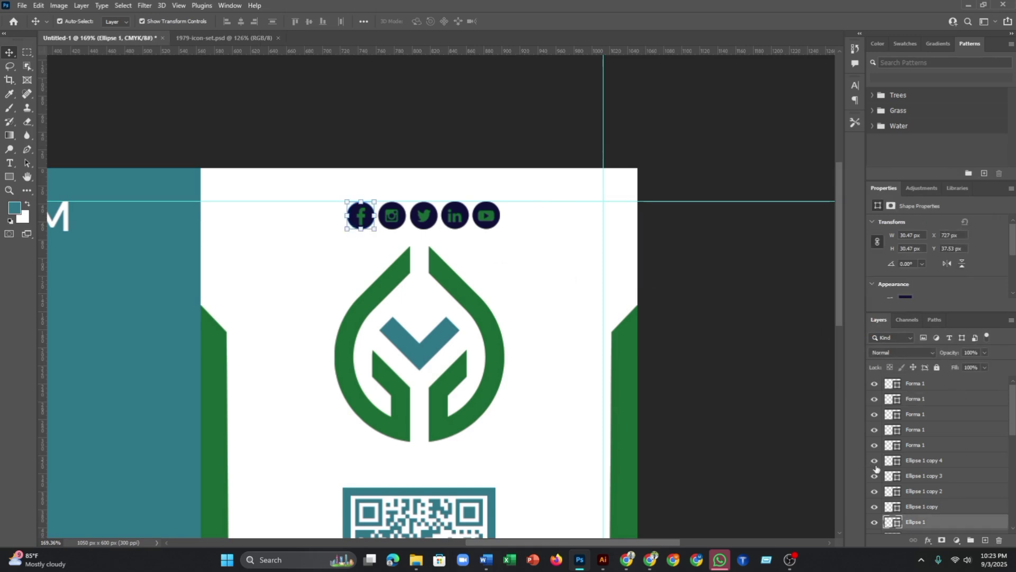
double_click(894, 522)
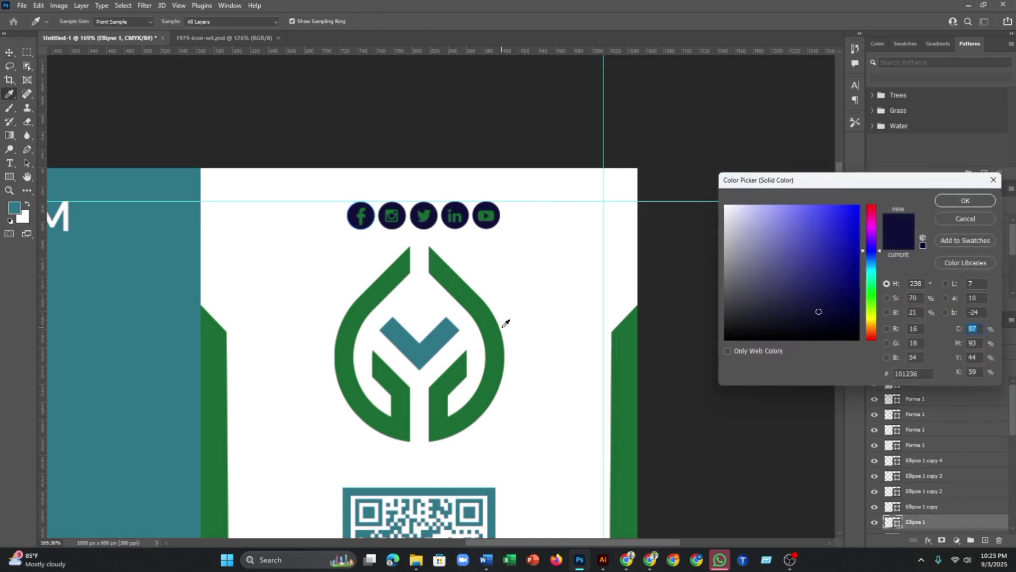
click(555, 314)
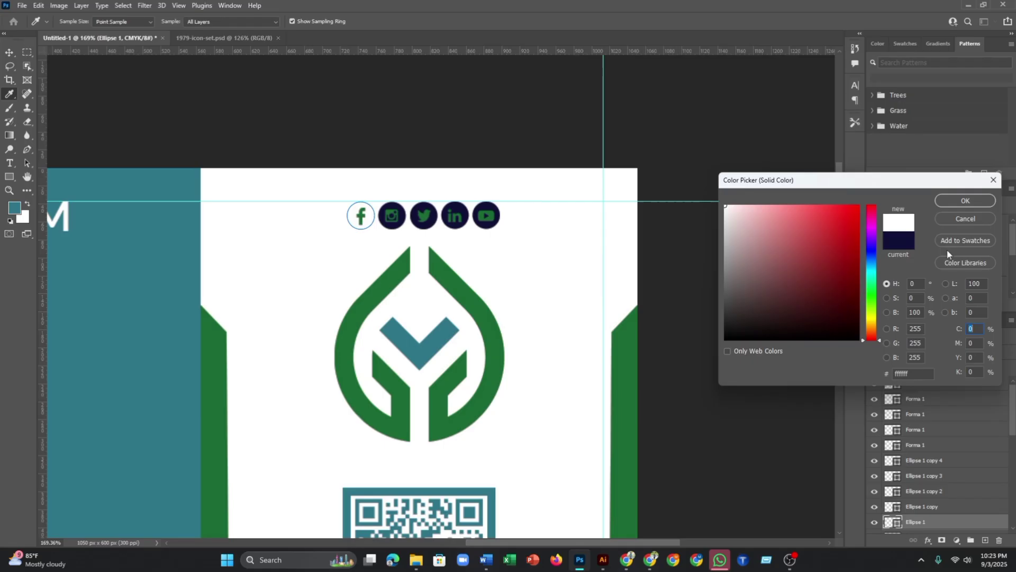
click(984, 203)
click(393, 226)
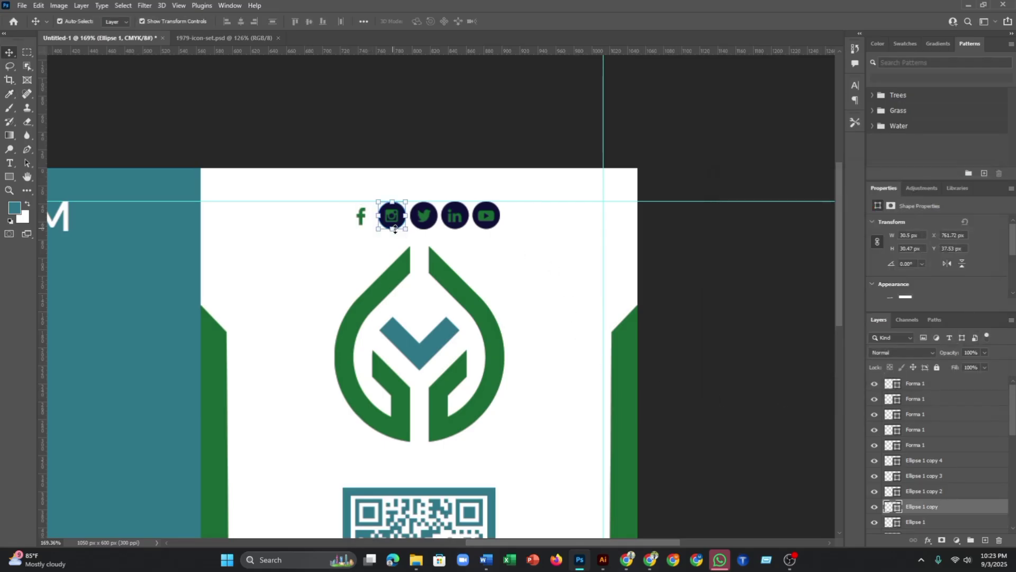
double_click(893, 509)
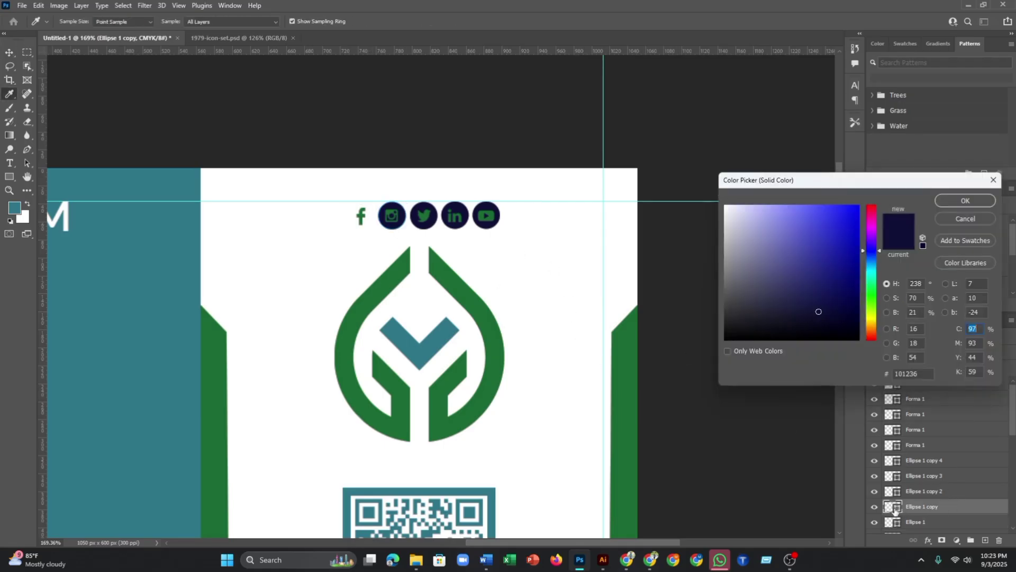
click(543, 294)
click(965, 200)
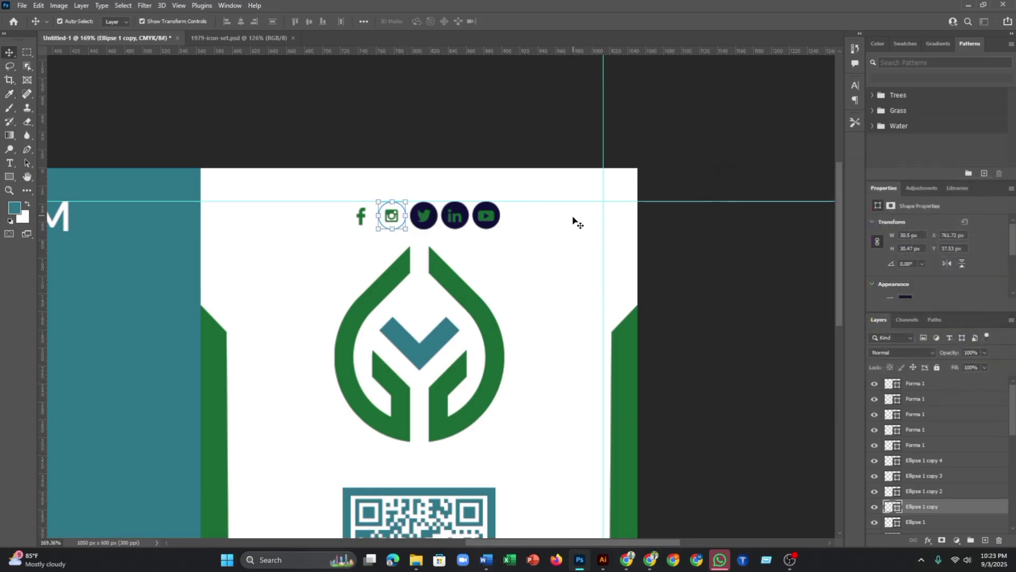
click(574, 220)
- Fill the Twitter, LinkedIn and YouTube ellipse layers with white sampled from the card
click(422, 229)
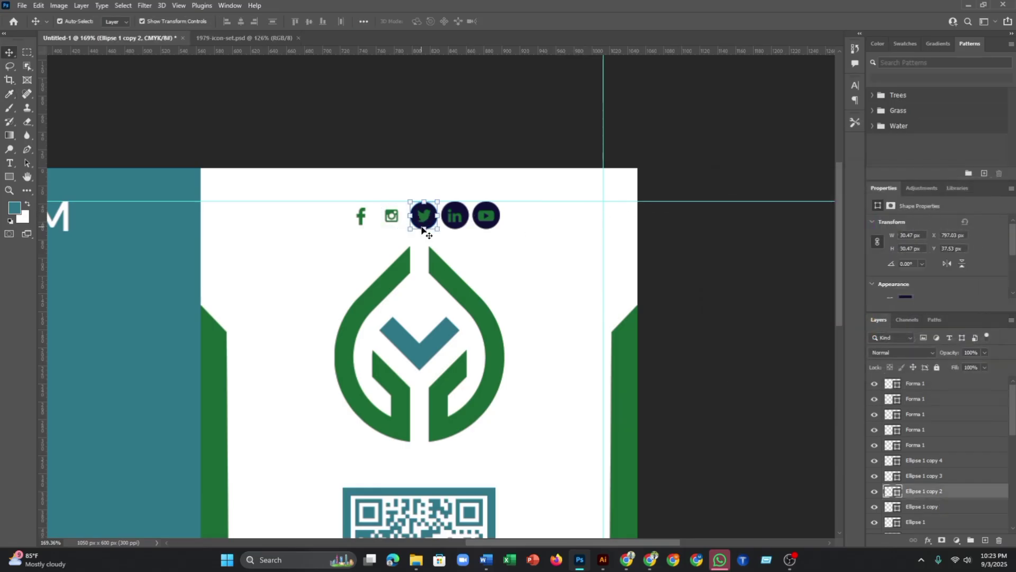
double_click(896, 492)
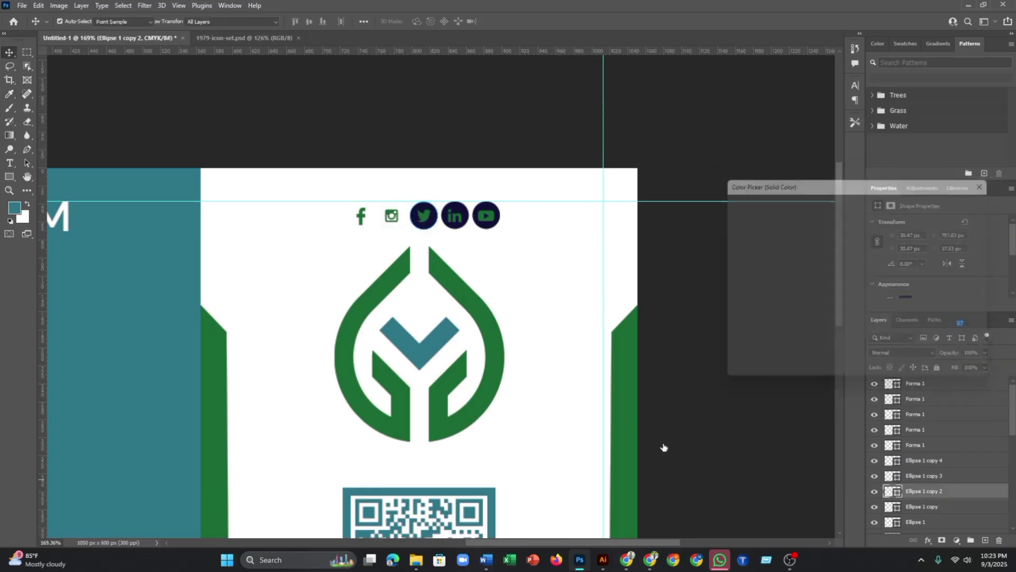
click(540, 340)
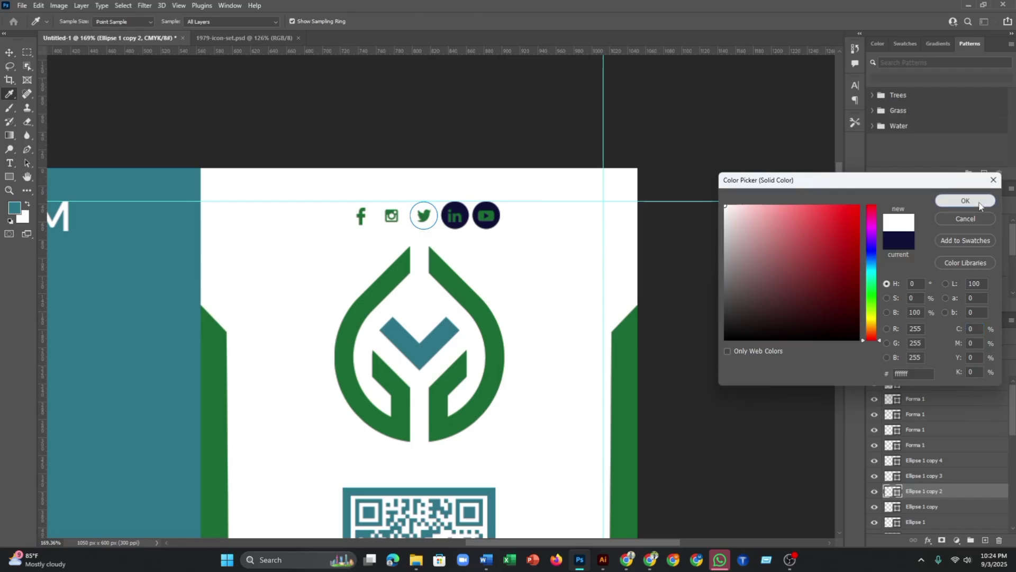
click(971, 200)
click(456, 230)
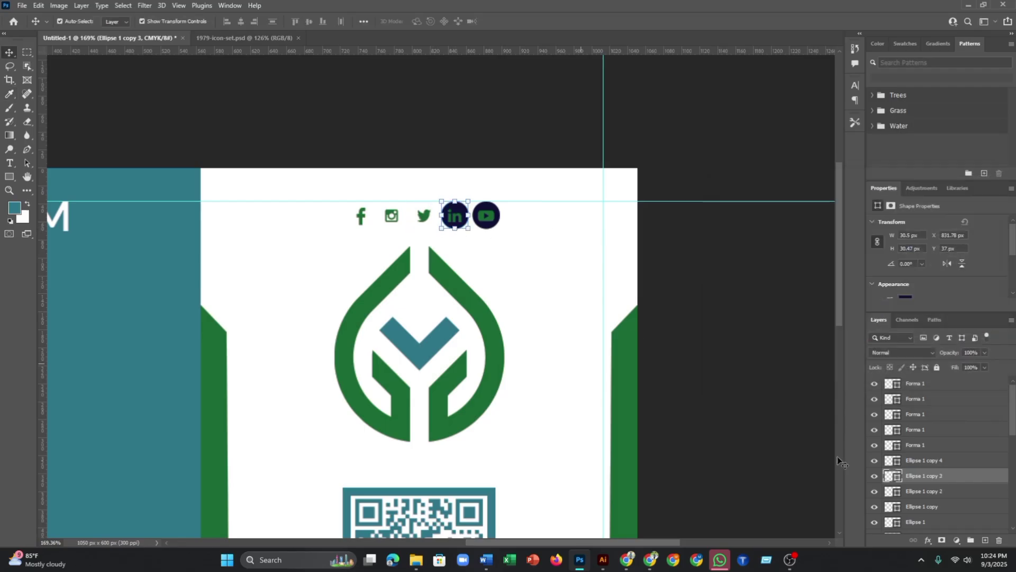
double_click(896, 479)
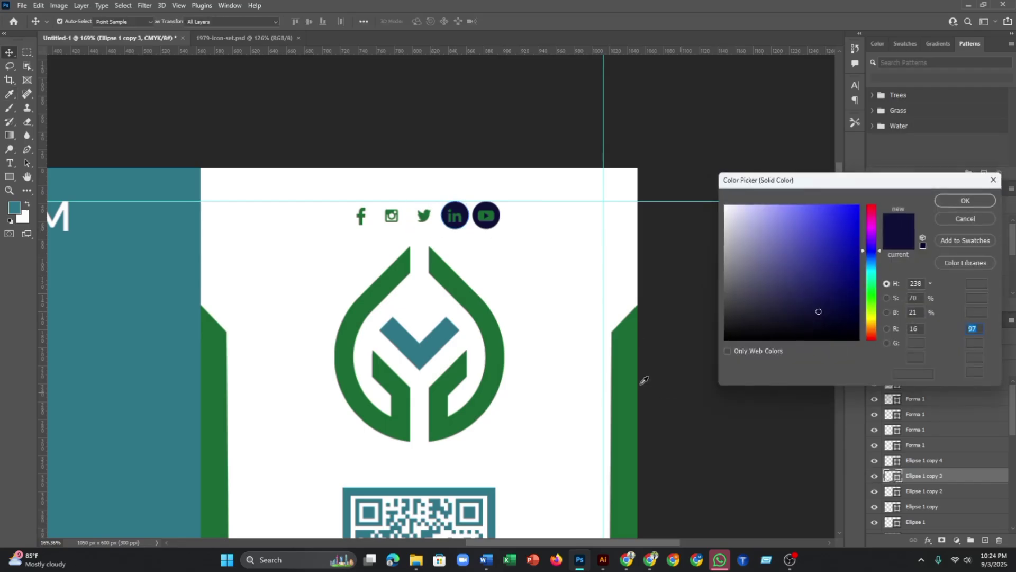
click(587, 329)
click(956, 202)
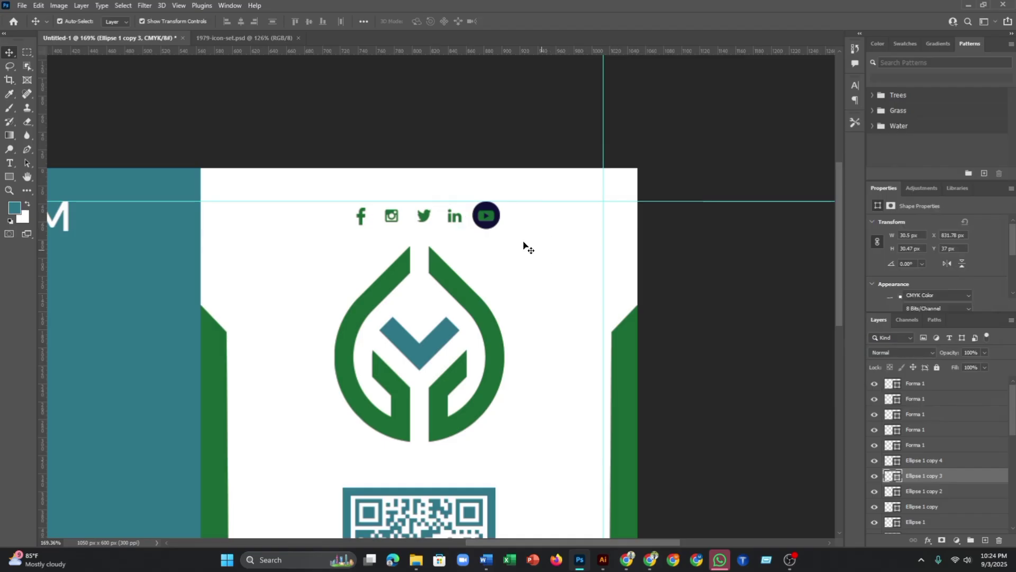
click(487, 219)
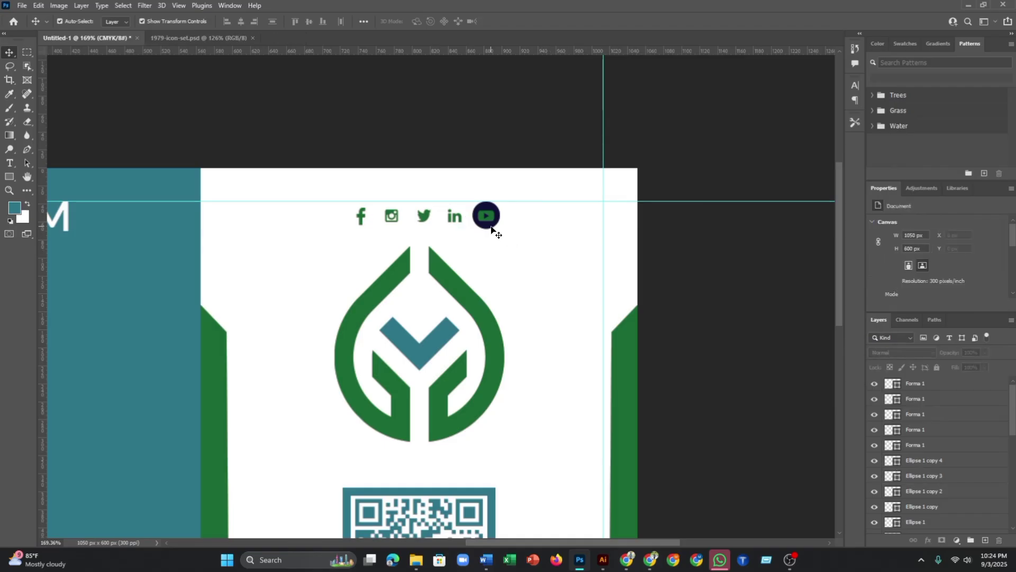
double_click(894, 466)
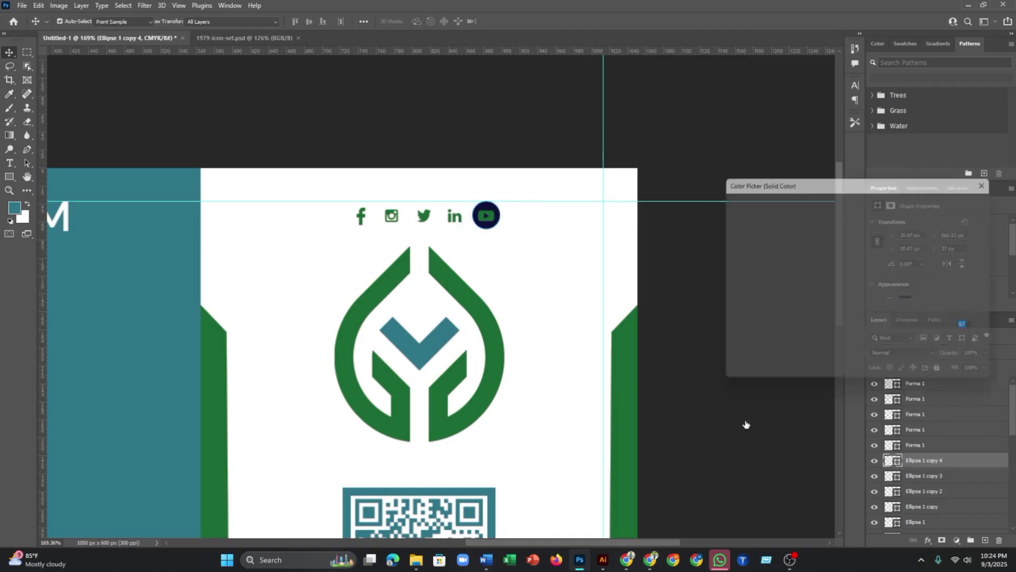
click(571, 344)
click(965, 200)
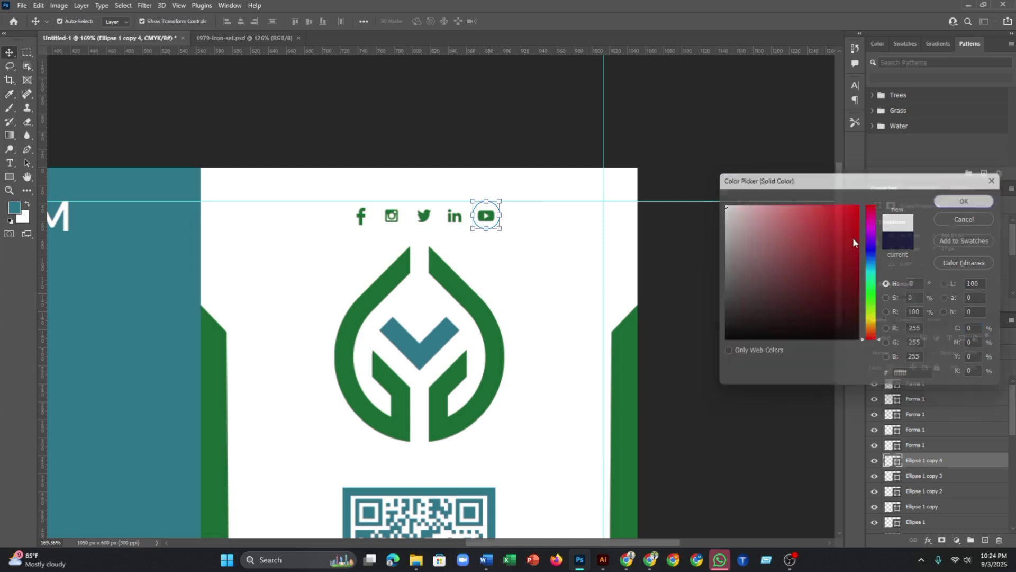
- Marquee-select the five social icons and drag them toward the teal card front
key(v)
click(561, 302)
scroll(551, 307, down, 2)
drag(386, 233, 275, 480)
scroll(506, 248, down, 2)
scroll(423, 522, right, 2)
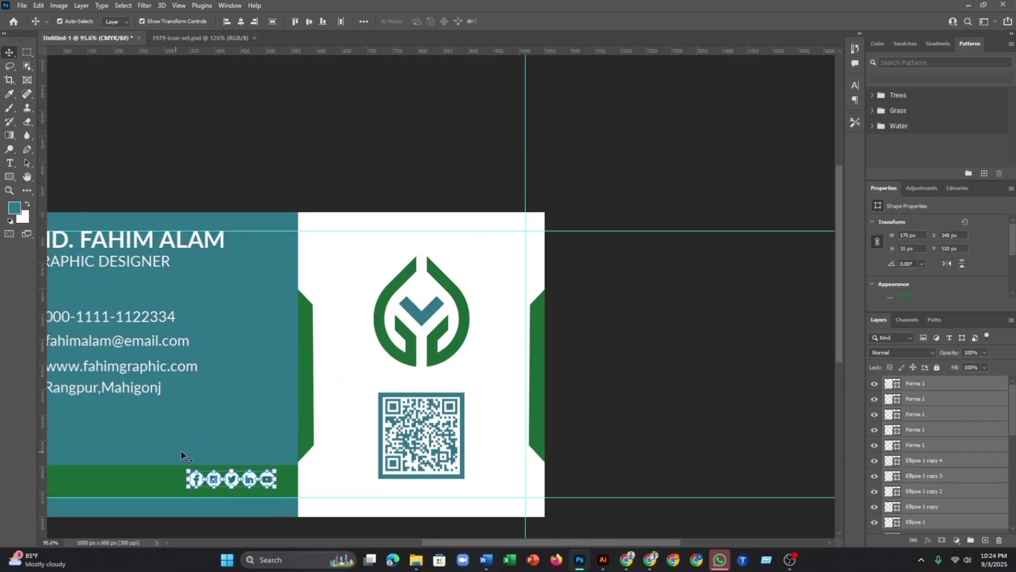
scroll(241, 460, down, 3)
drag(263, 446, 463, 429)
scroll(434, 454, up, 4)
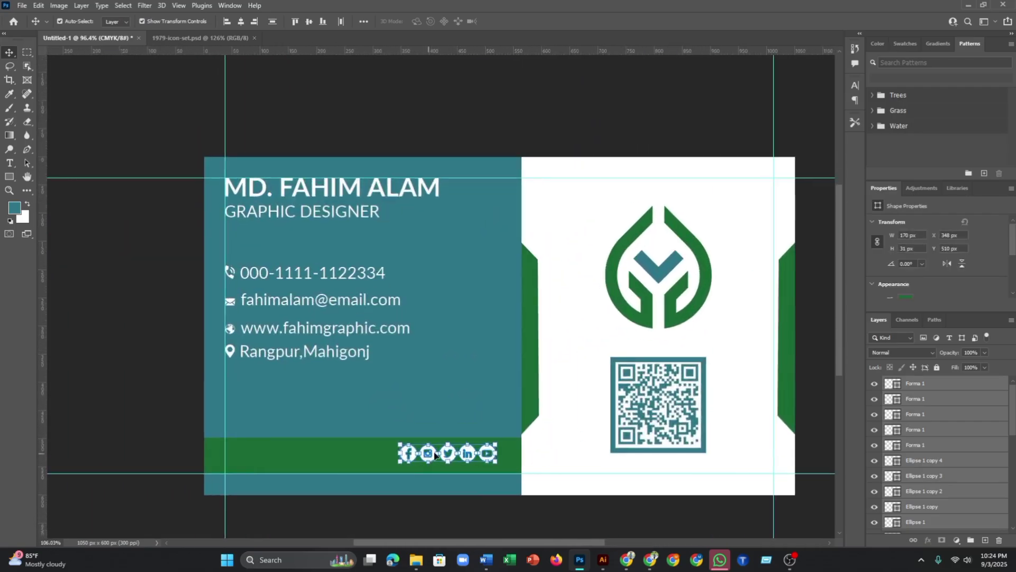
scroll(434, 454, up, 3)
drag(411, 453, 329, 468)
- Undo the icons' misplaced move after checking the selected layers
click(592, 460)
scroll(421, 462, down, 3)
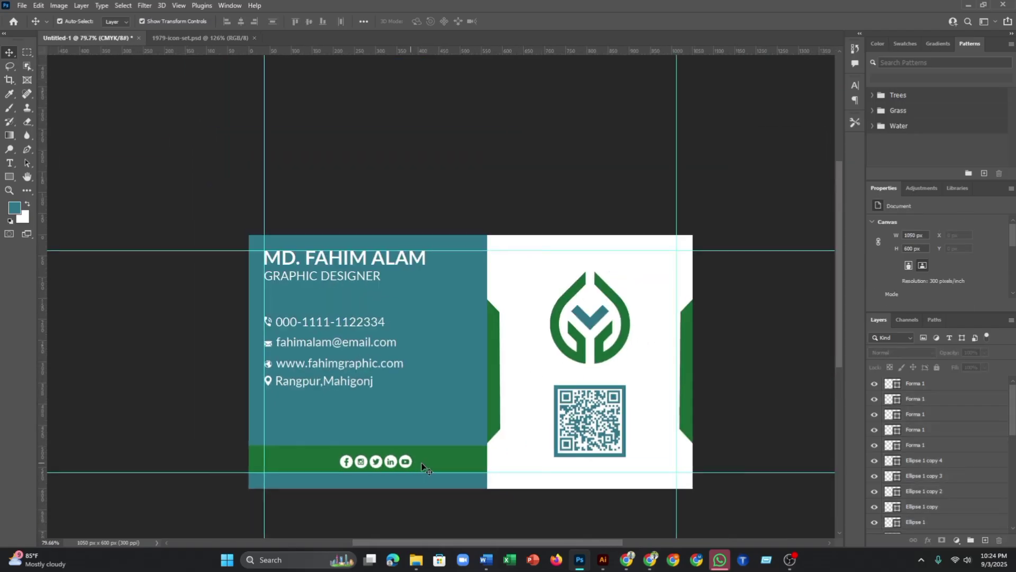
scroll(421, 462, up, 2)
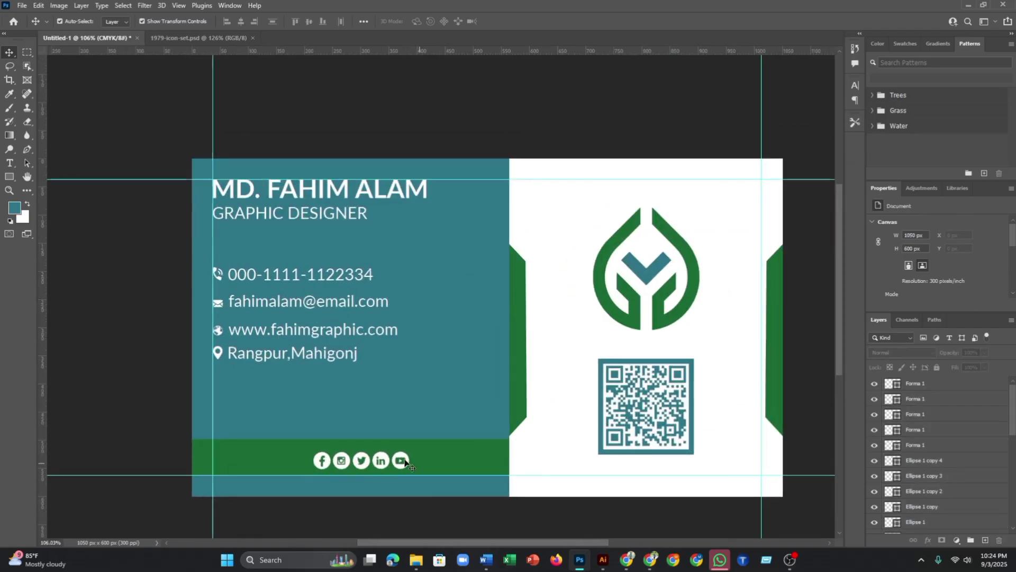
click(328, 462)
click(391, 421)
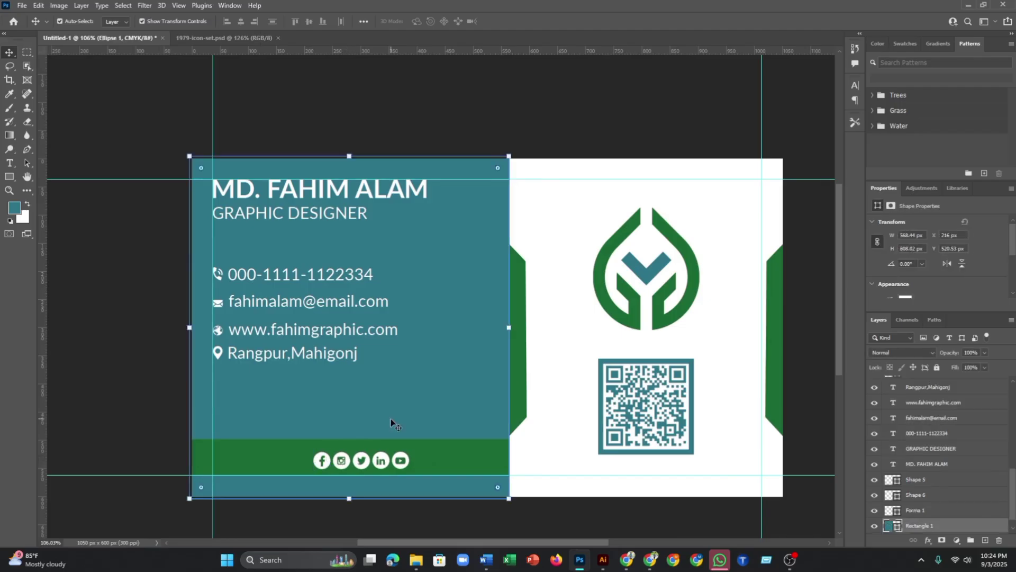
key(ctrl+z)
- Marquee the row of social icons and drag it down into the green strip for free transforming
click(553, 332)
drag(589, 188, 725, 159)
drag(567, 292, 406, 465)
key(ctrl+t)
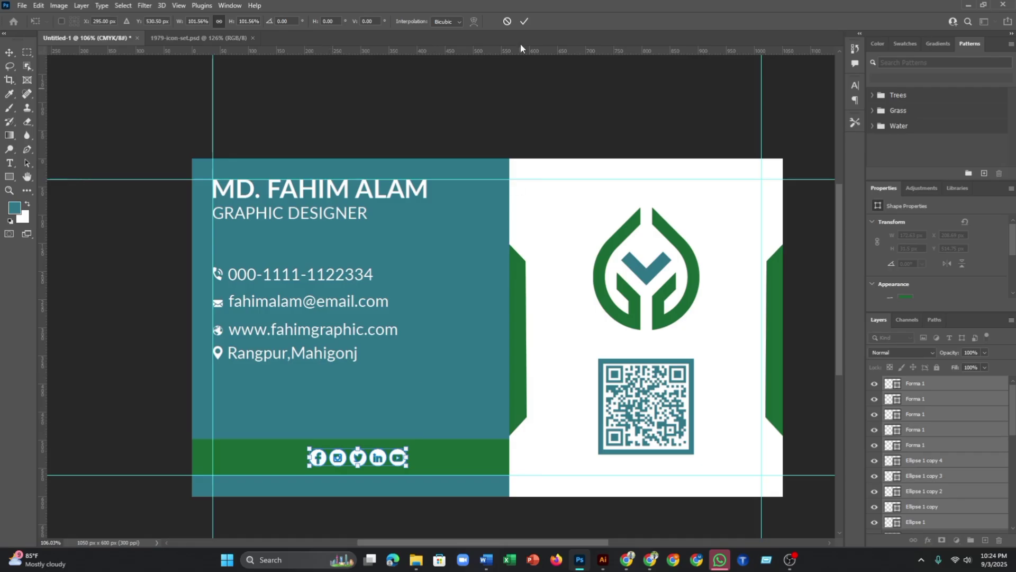
- Commit the scaled-down icons and move the whole Facebook icon further left in the strip
click(524, 21)
click(537, 125)
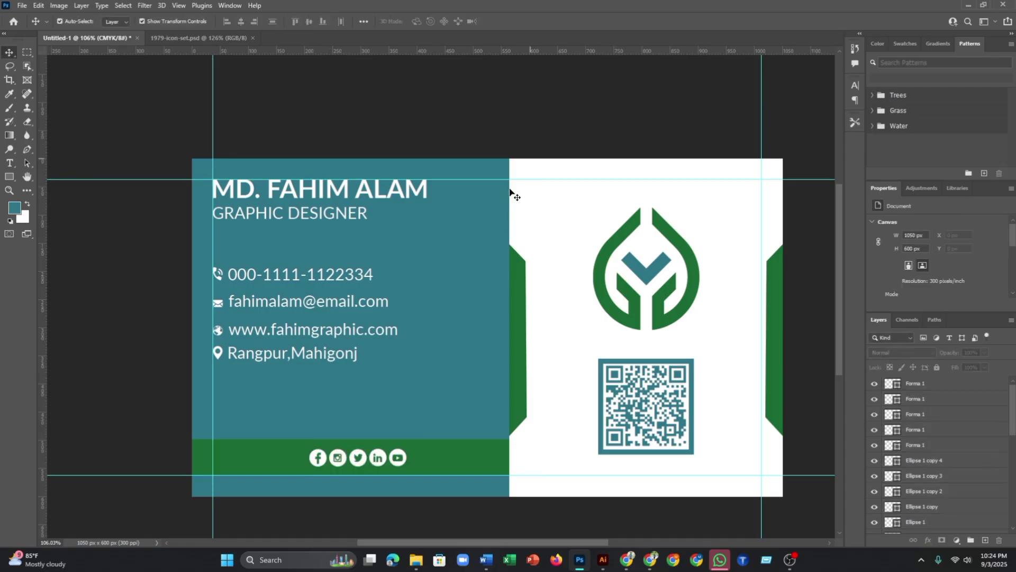
click(316, 457)
mouse_move(322, 462)
mouse_down()
mouse_move(302, 461)
mouse_move(317, 458)
mouse_up()
ctrl+click(317, 458)
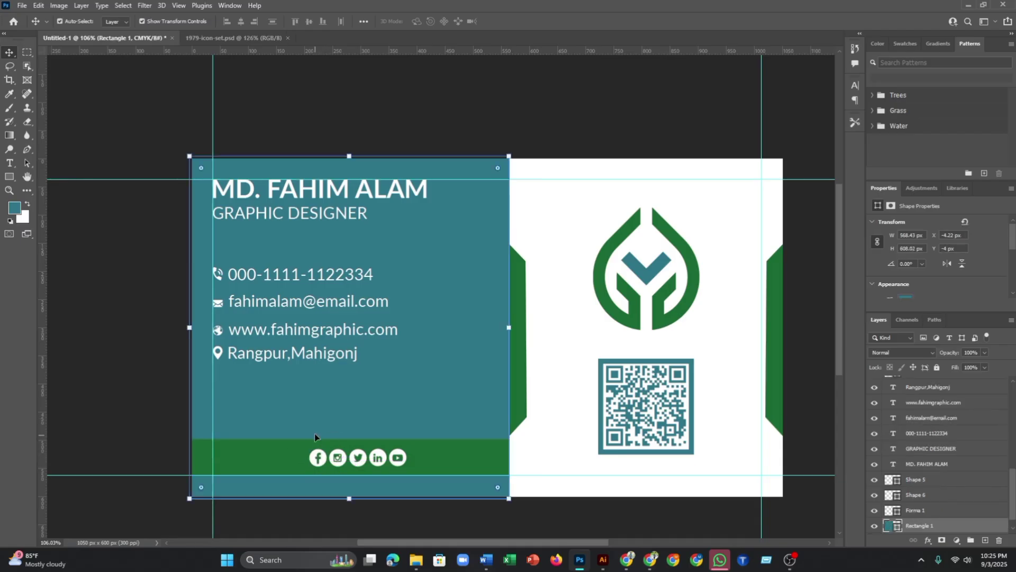
click(535, 456)
scroll(318, 458, up, 4)
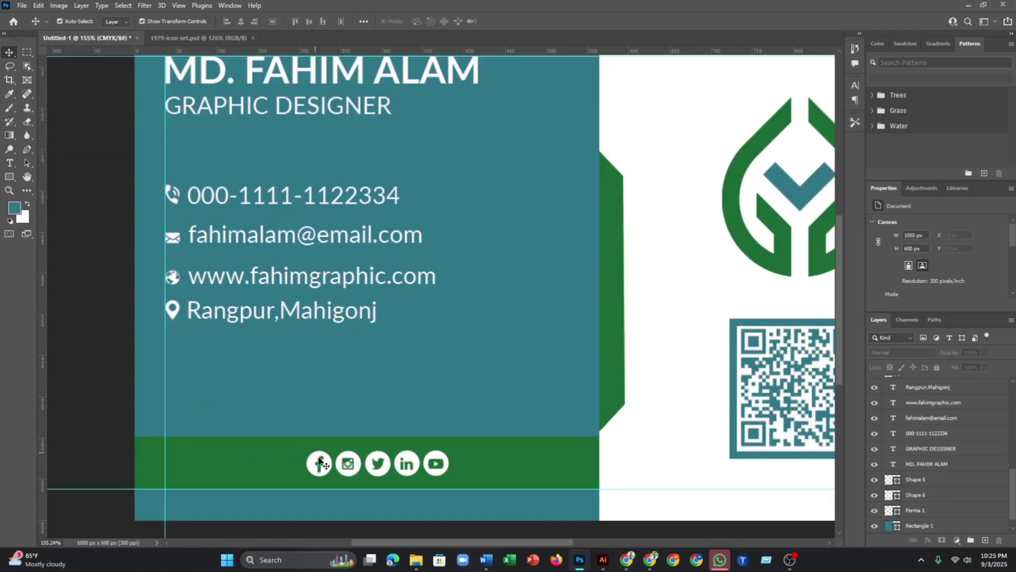
click(316, 463)
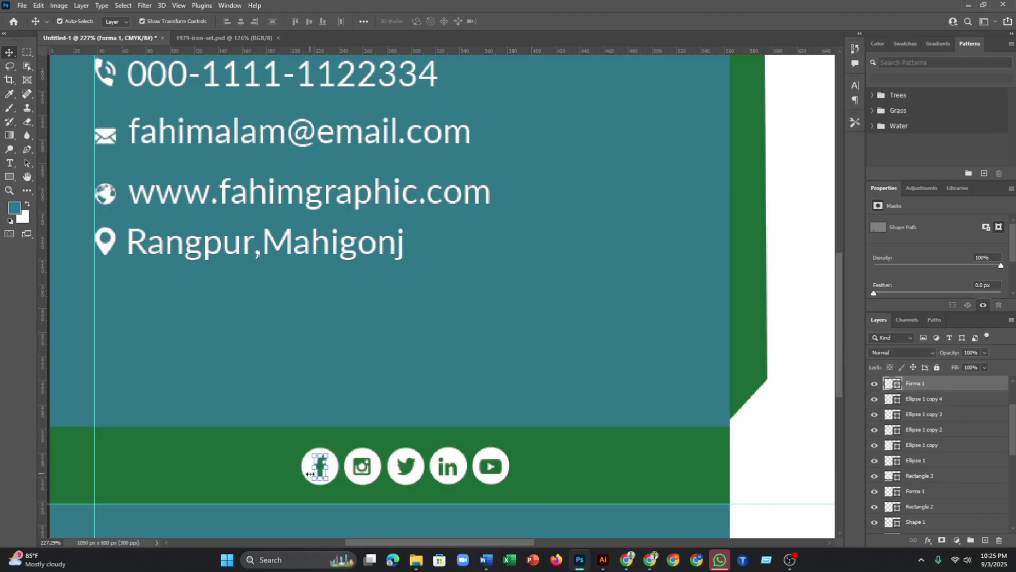
scroll(307, 467, up, 4)
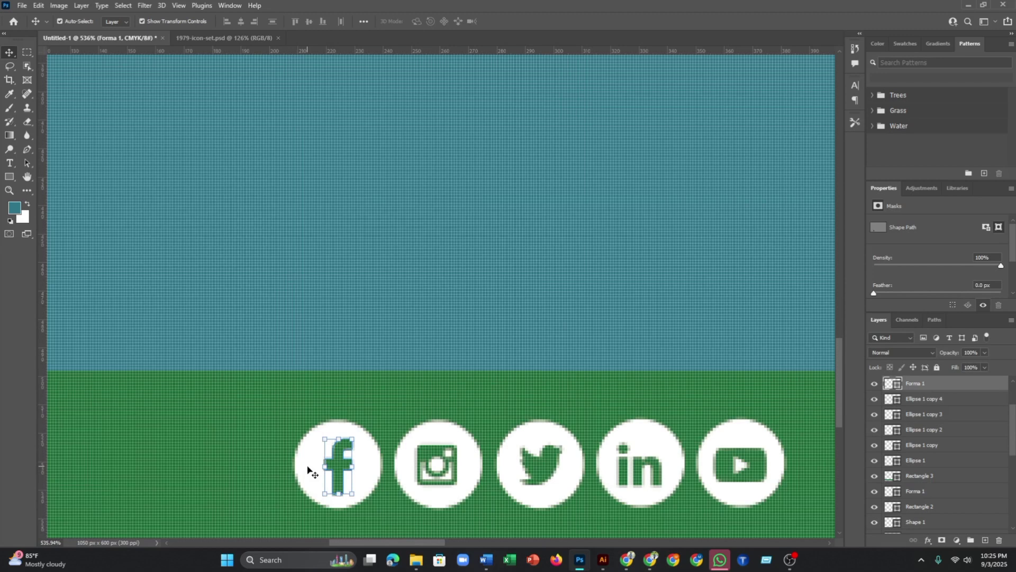
shift+click(307, 467)
scroll(307, 467, down, 1)
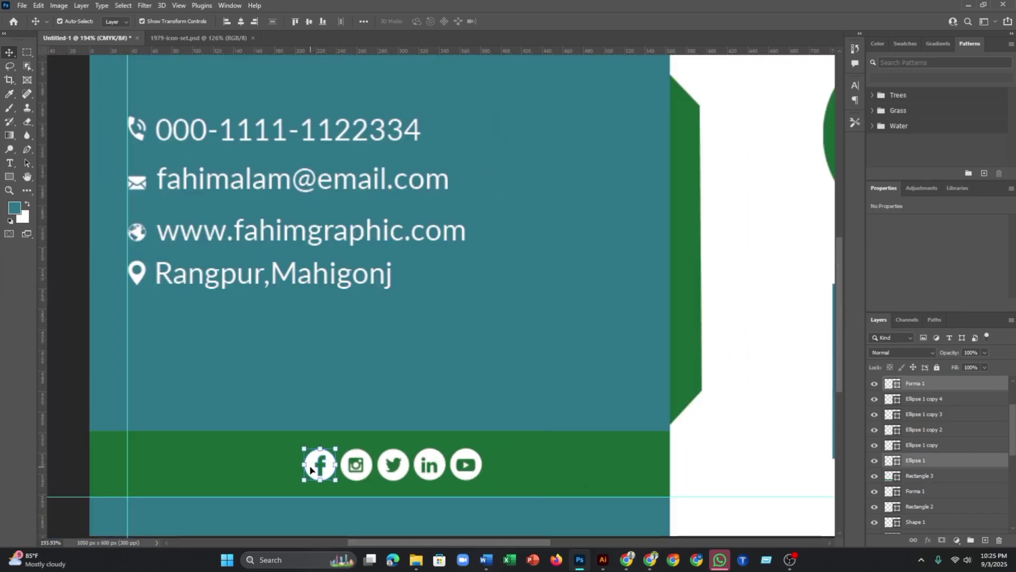
drag(315, 467, 264, 468)
- Shift the Instagram, Twitter and YouTube icons so all five are evenly spaced
click(355, 465)
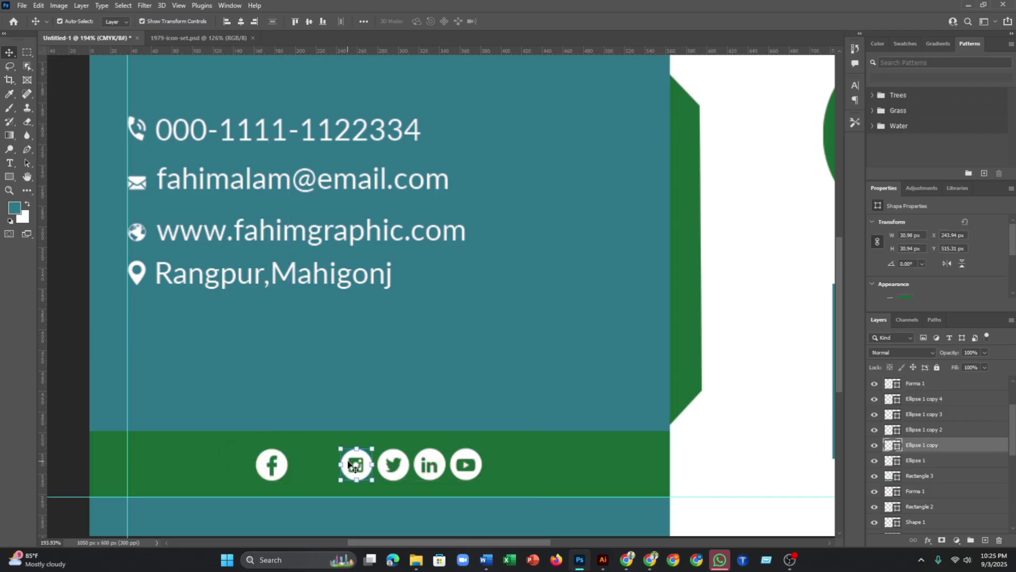
drag(356, 464, 324, 465)
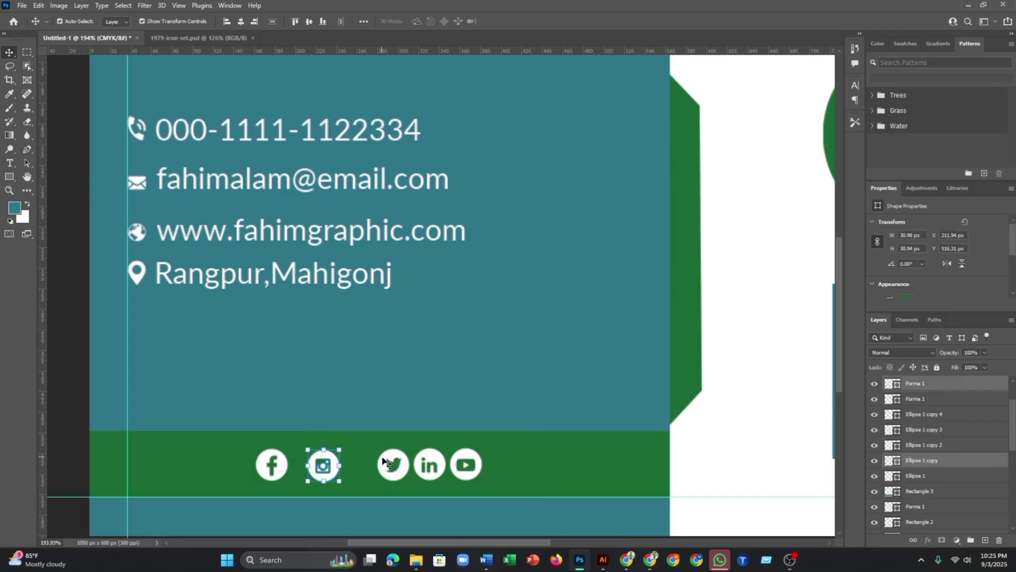
click(384, 462)
drag(384, 463, 424, 468)
click(420, 466)
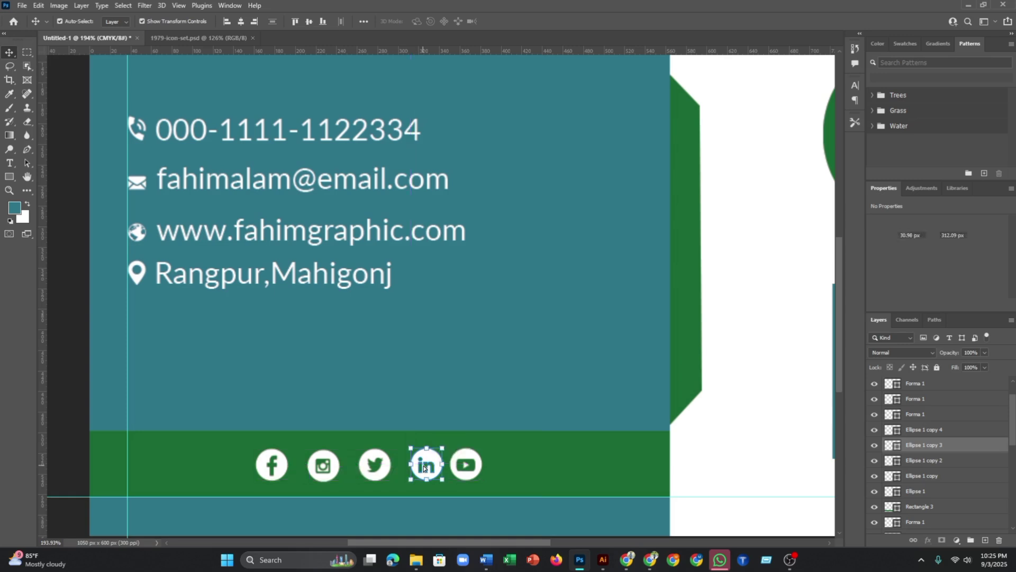
click(468, 468)
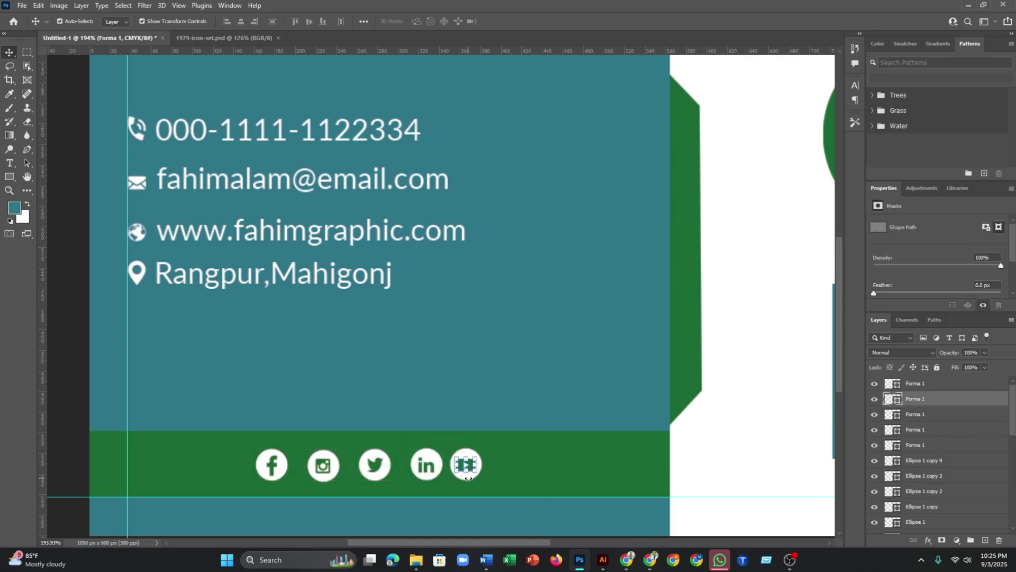
click(475, 465)
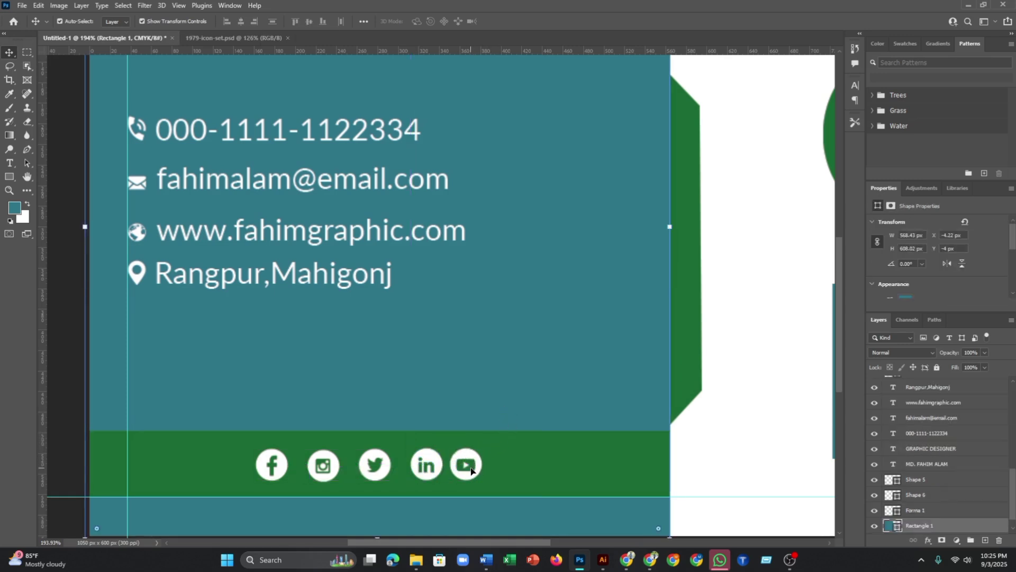
drag(472, 469, 481, 469)
click(478, 388)
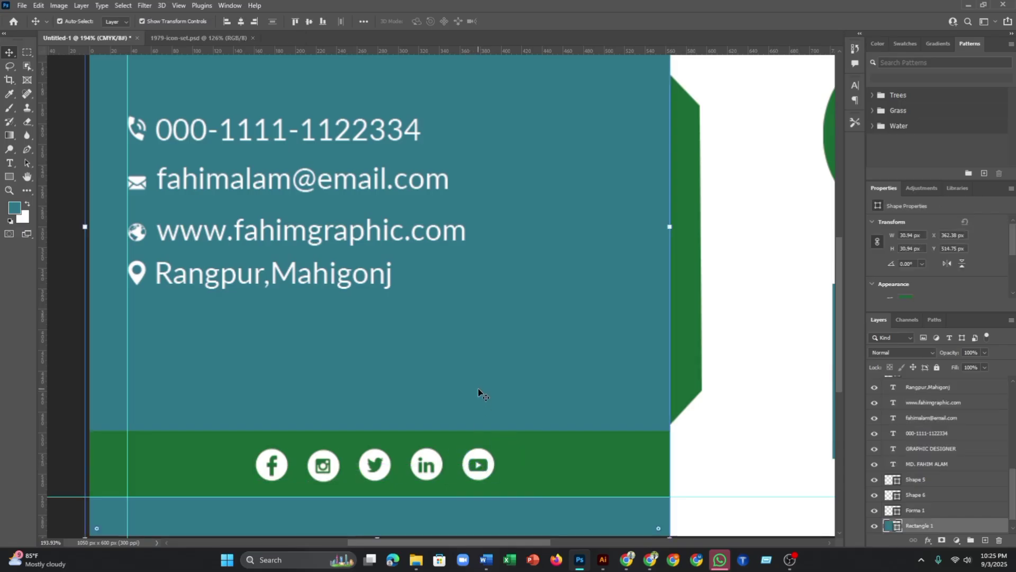
scroll(478, 389, down, 5)
click(640, 495)
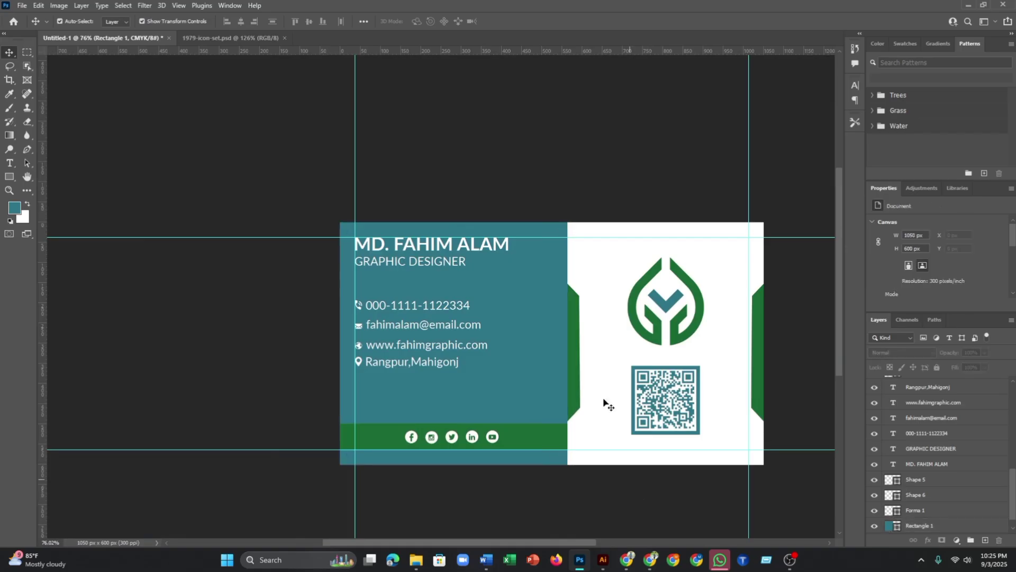
scroll(503, 214, down, 3)
scroll(524, 222, up, 1)
scroll(606, 191, down, 1)
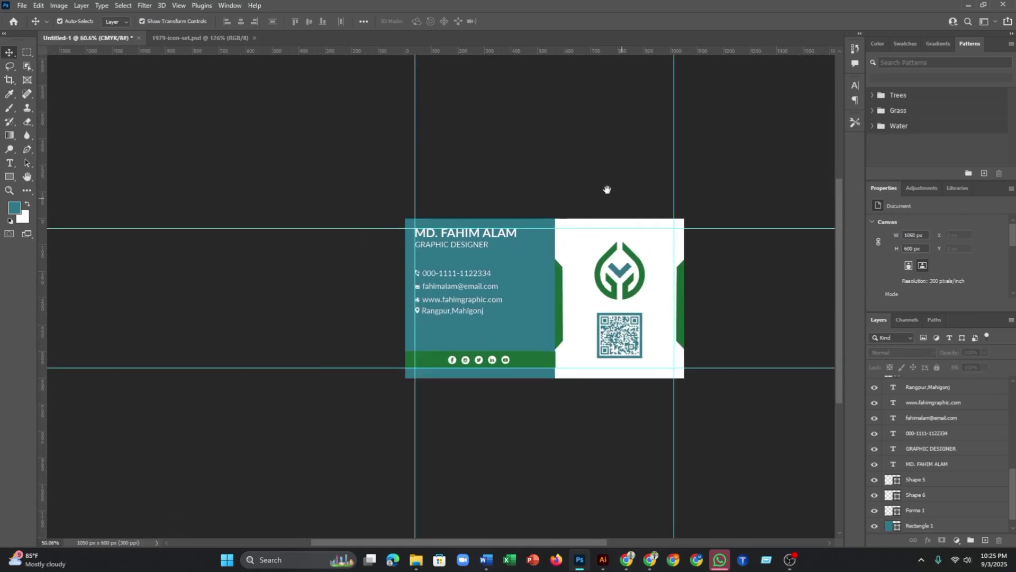
drag(606, 190, 504, 218)
scroll(503, 218, down, 1)
- Duplicate the whole card document as 'back', check Untitled-1, then return to back
scroll(501, 220, up, 1)
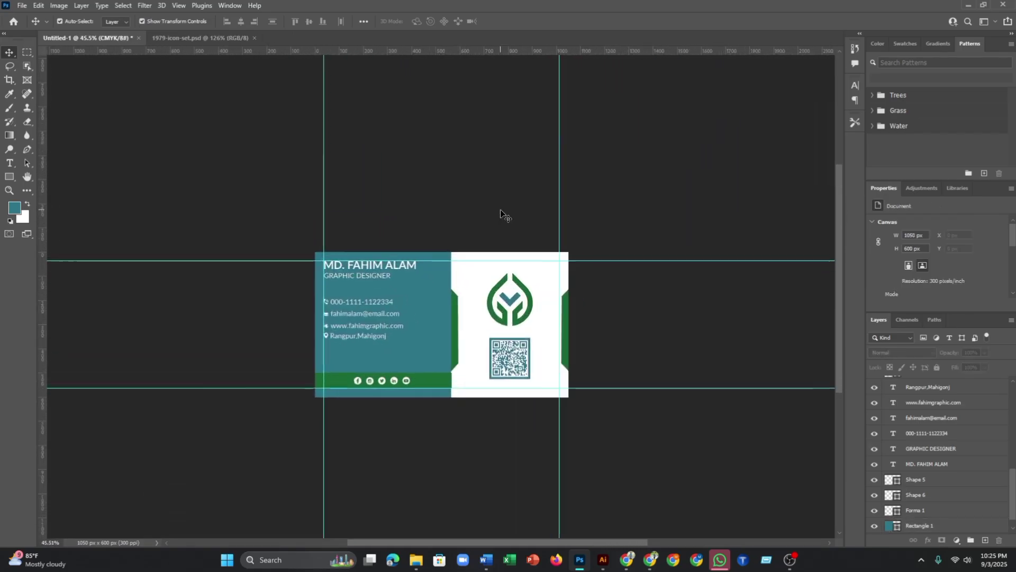
scroll(418, 227, up, 1)
scroll(418, 229, up, 1)
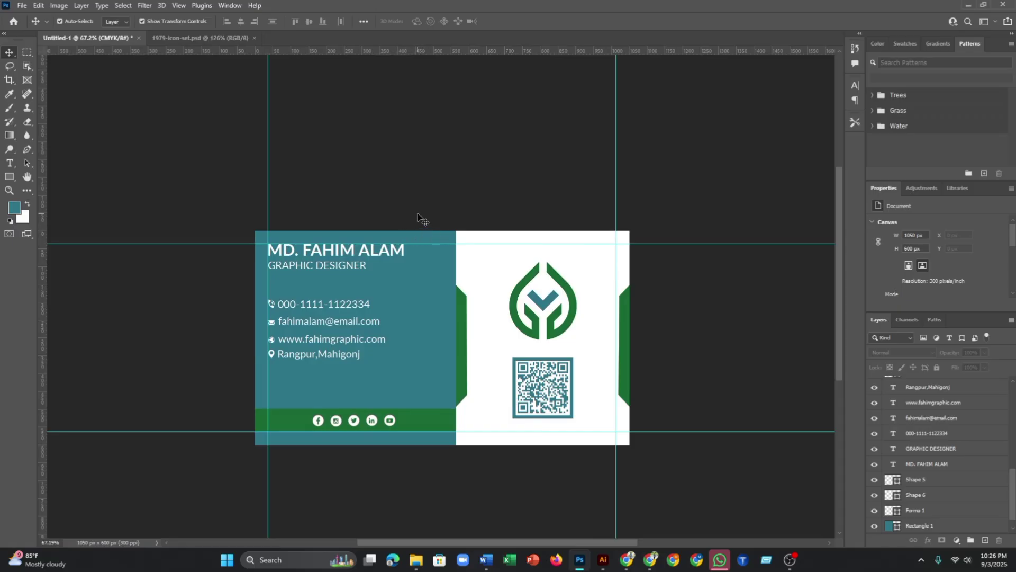
scroll(431, 211, down, 1)
scroll(386, 229, up, 1)
scroll(318, 183, down, 1)
scroll(400, 208, up, 1)
key(ctrl+a)
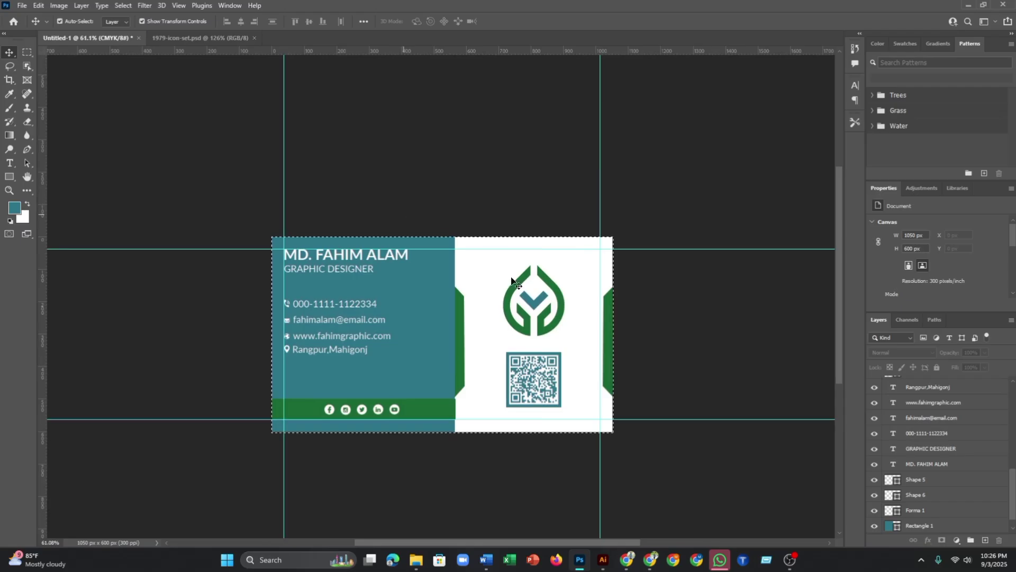
click(59, 5)
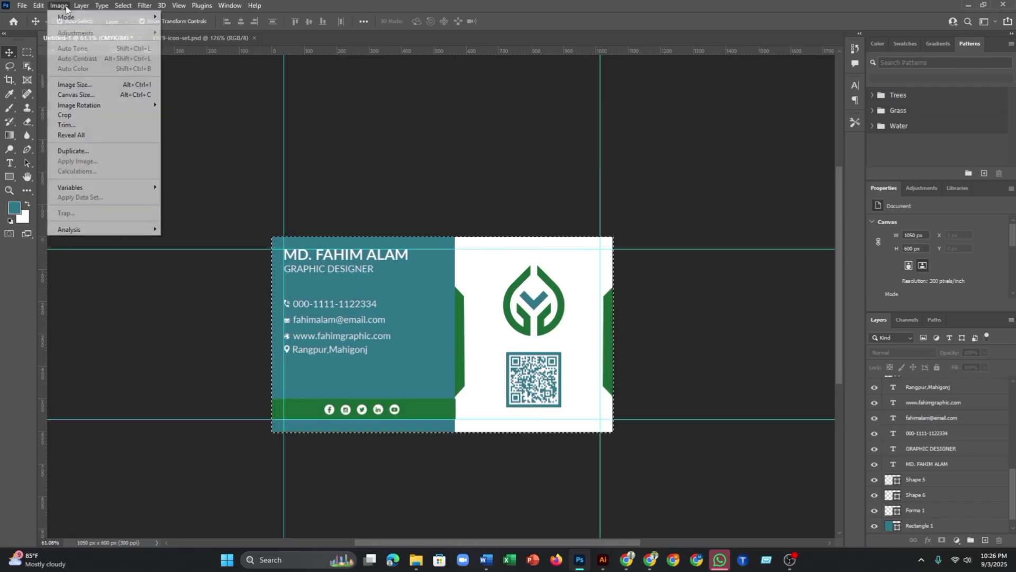
click(64, 151)
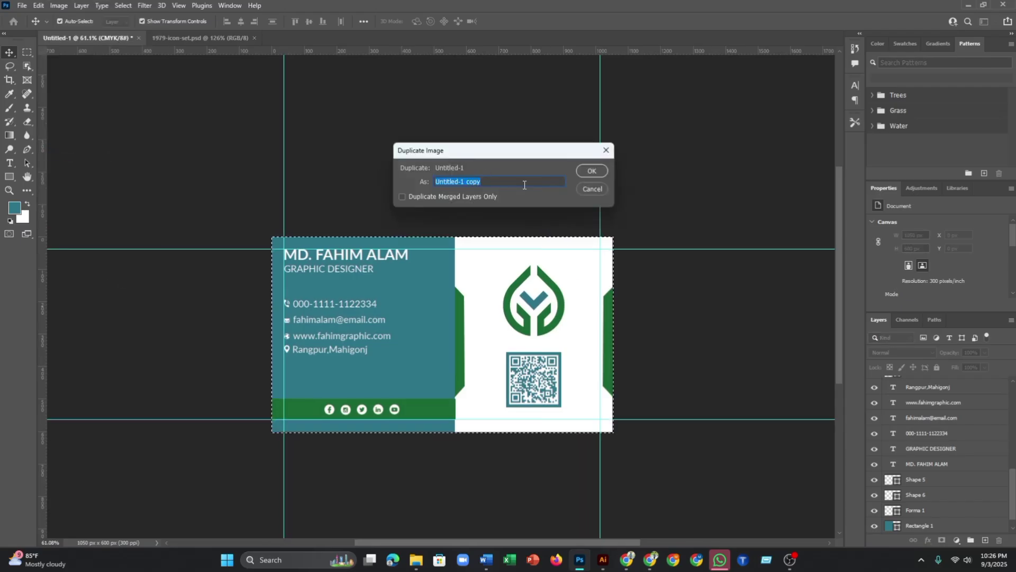
text(ba)
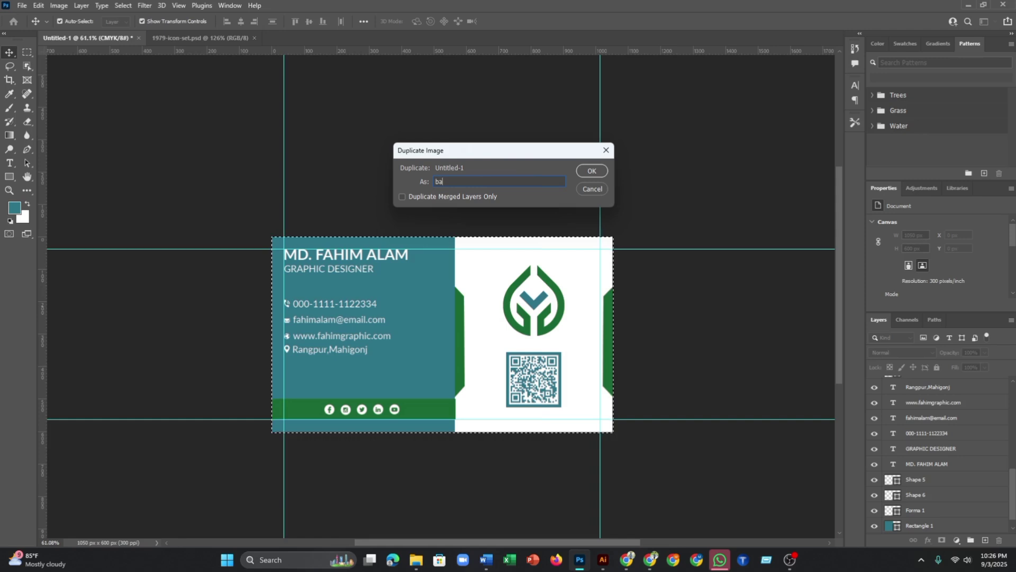
text(ck)
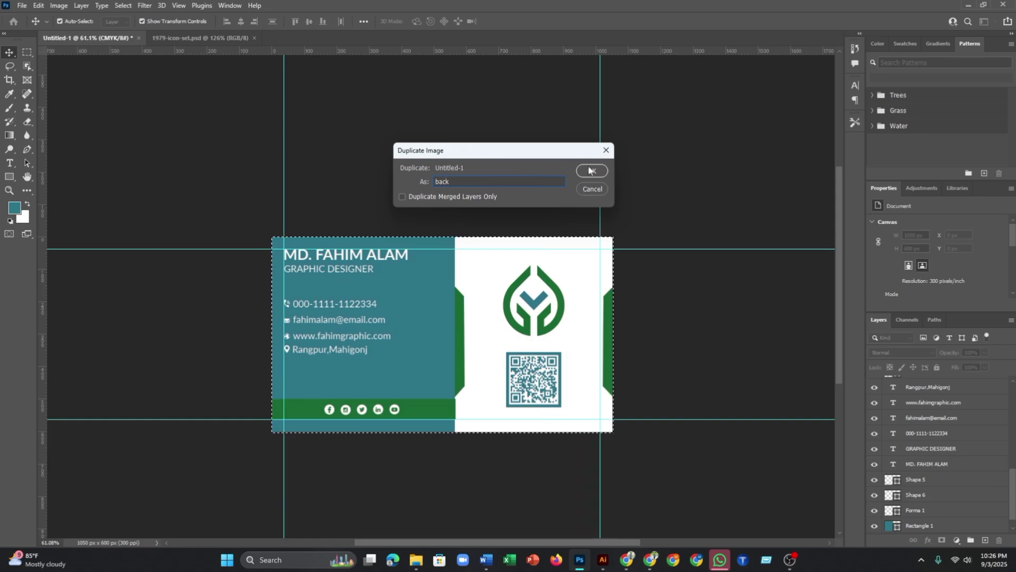
click(591, 170)
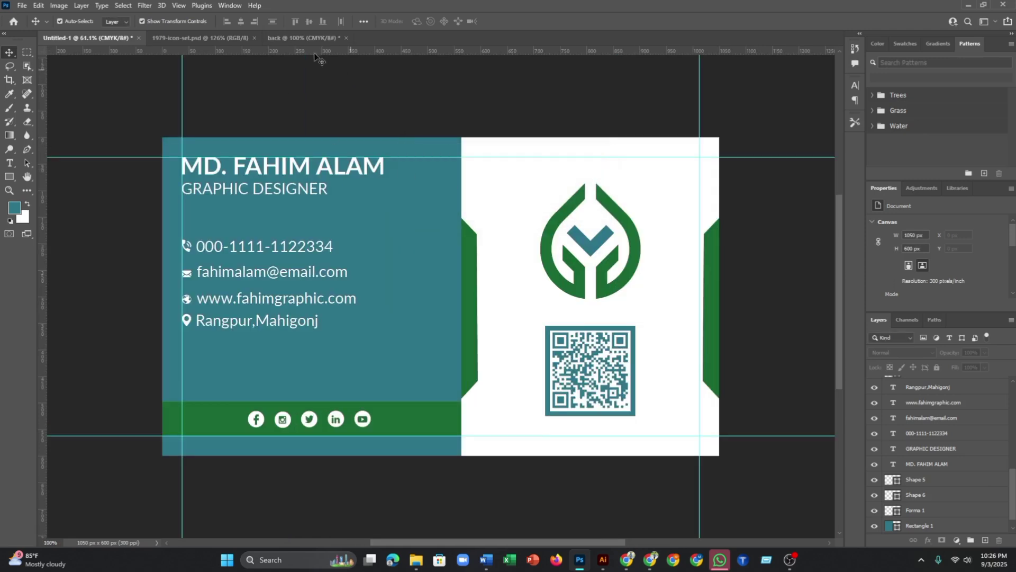
click(97, 37)
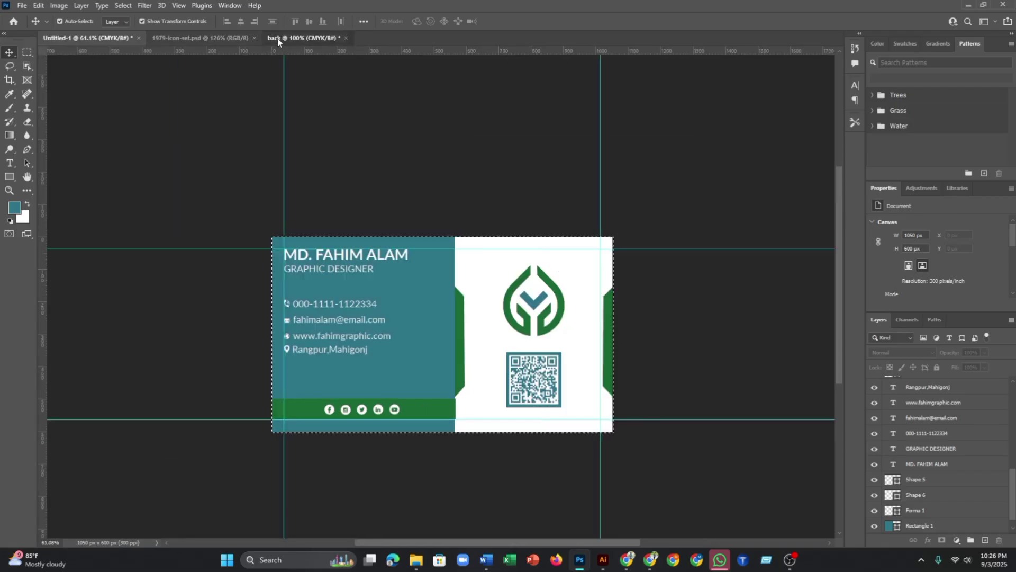
click(277, 38)
- Delete the left-half front design, the QR code and the green edge shape
scroll(350, 219, down, 8)
drag(341, 165, 386, 213)
drag(292, 228, 456, 388)
key(Delete)
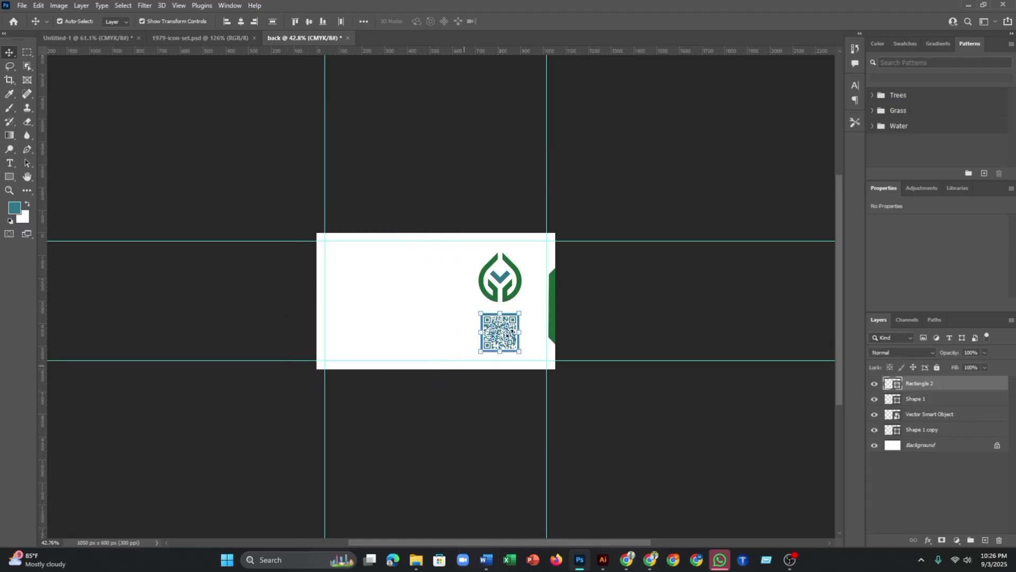
click(539, 290)
key(Delete)
click(549, 317)
key(Delete)
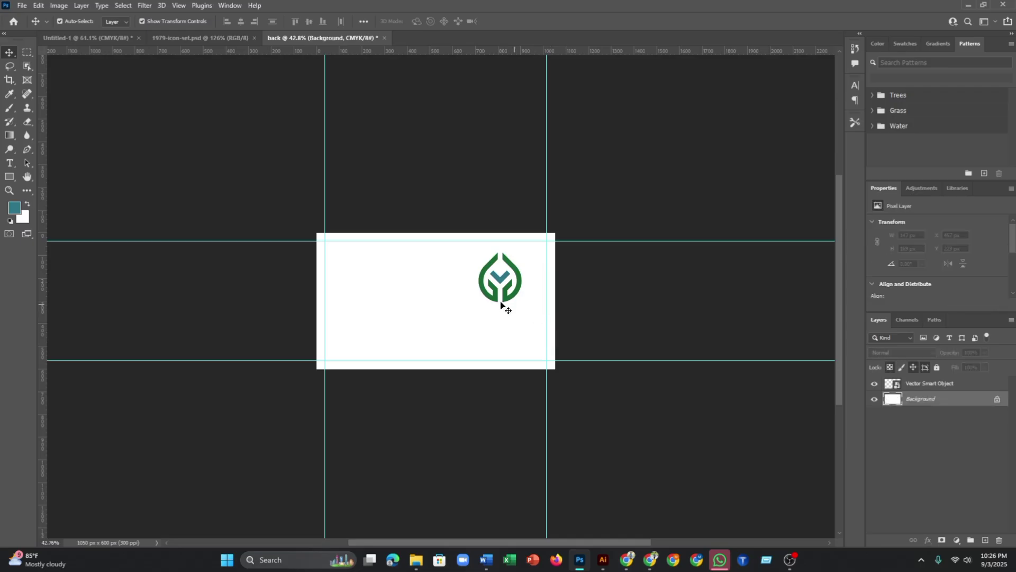
click(507, 288)
- Centre the leaf logo on the card, enlarged to about 337 × 387 px
click(509, 295)
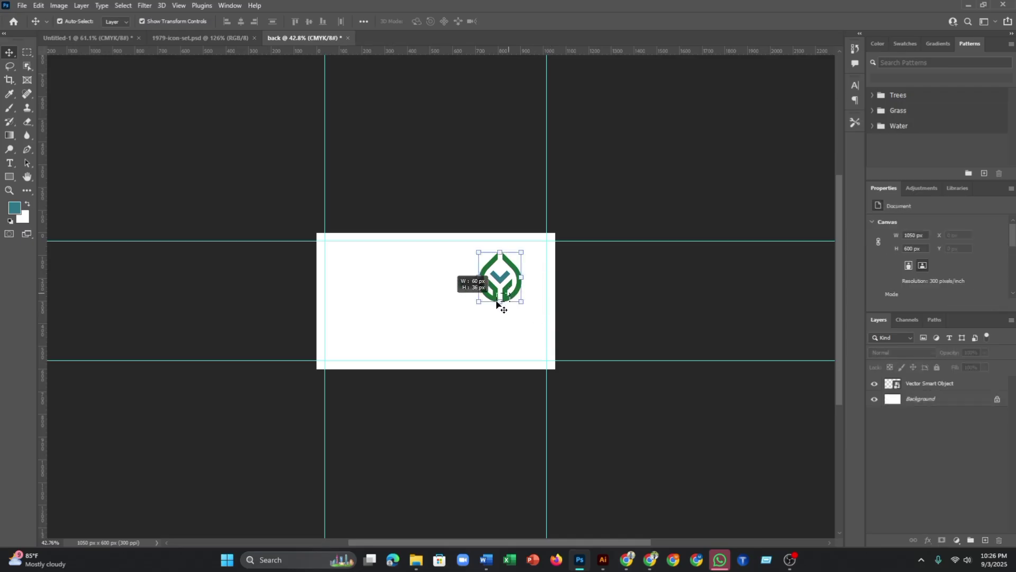
drag(505, 279, 475, 342)
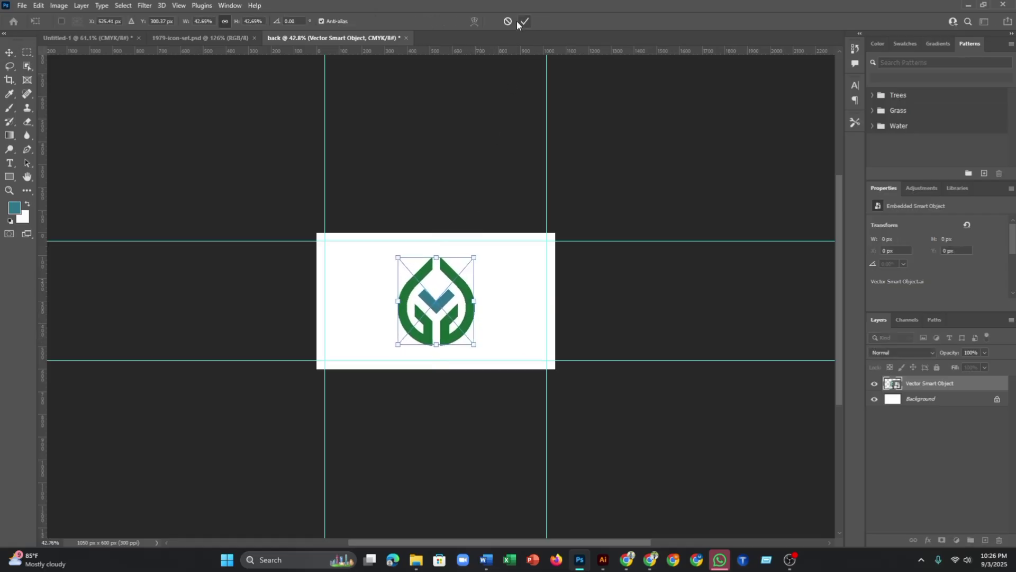
click(521, 21)
scroll(471, 304, up, 1)
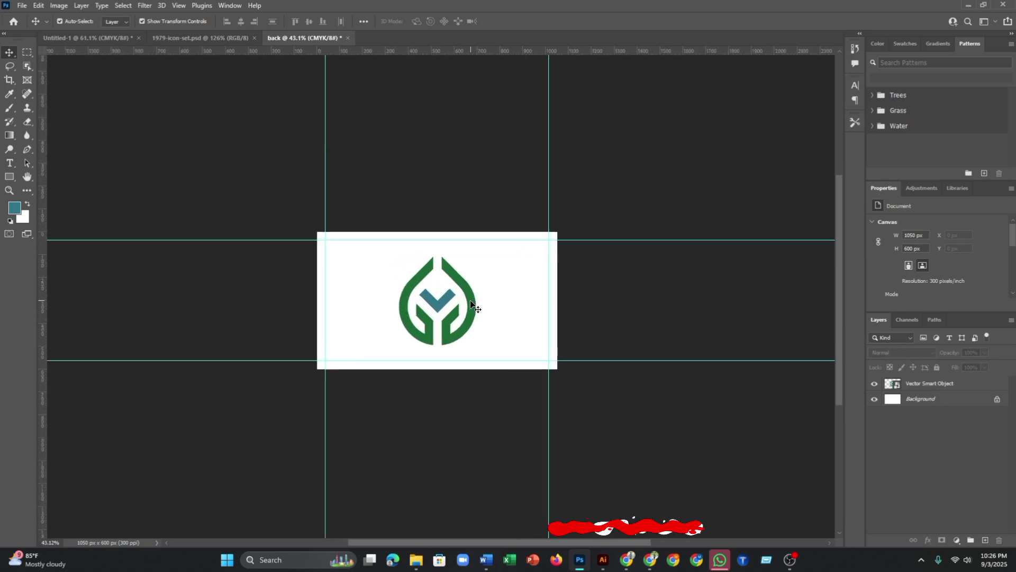
scroll(471, 304, up, 1)
click(290, 233)
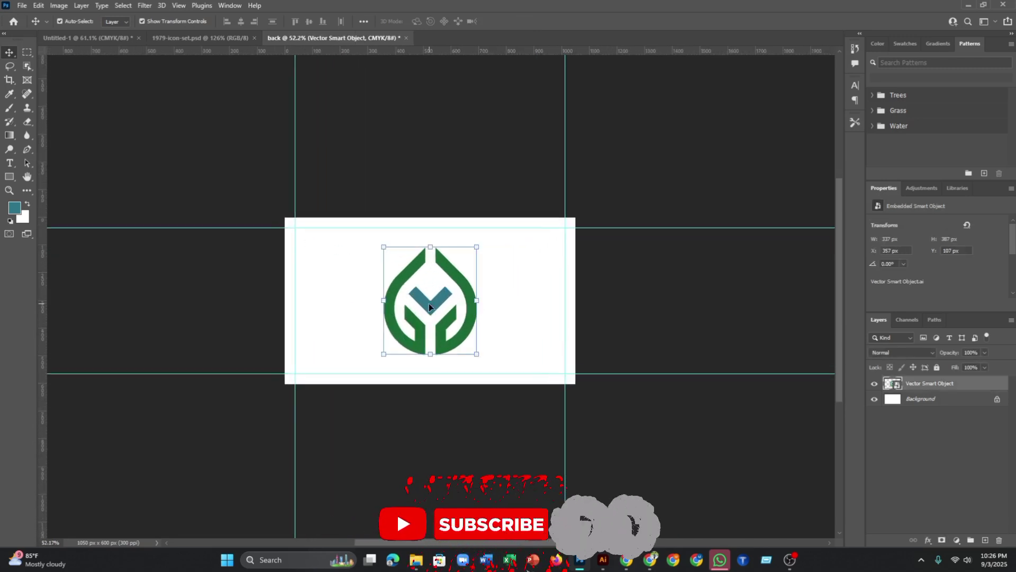
click(306, 245)
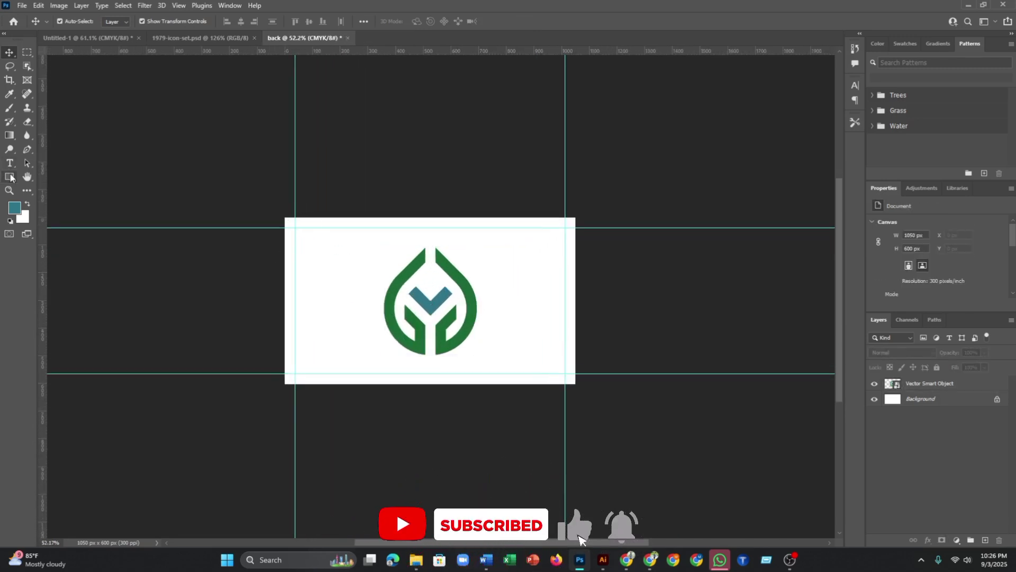
- Draw a rectangle covering the entire card, about 1050 × 601 px
click(10, 176)
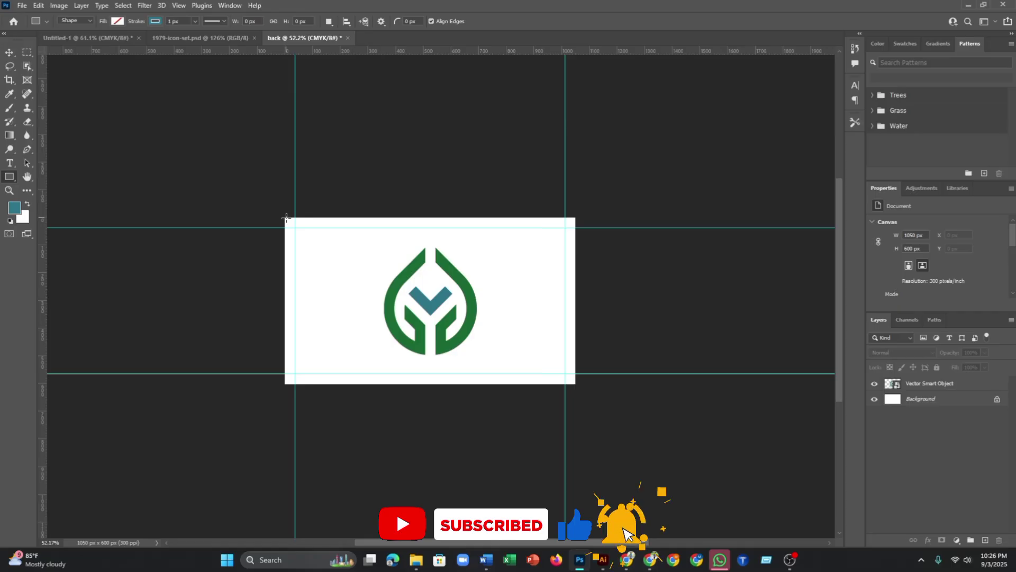
scroll(286, 219, up, 3)
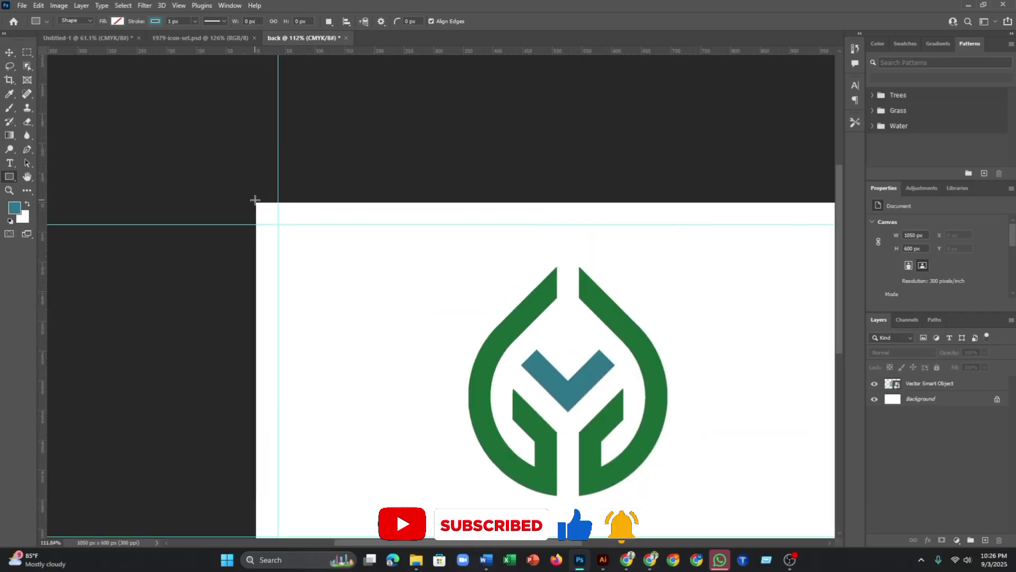
scroll(254, 204, down, 2)
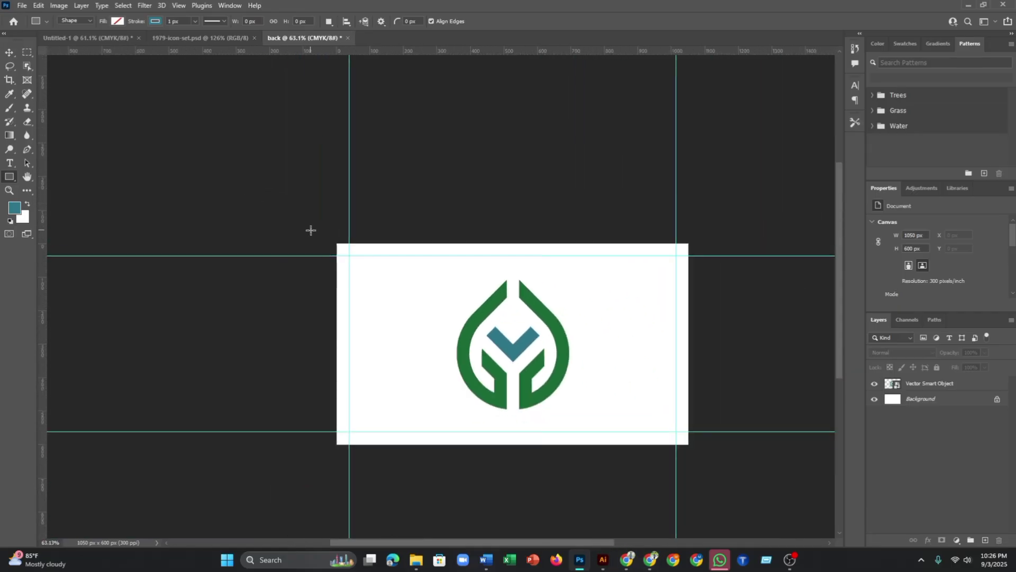
drag(337, 243, 689, 445)
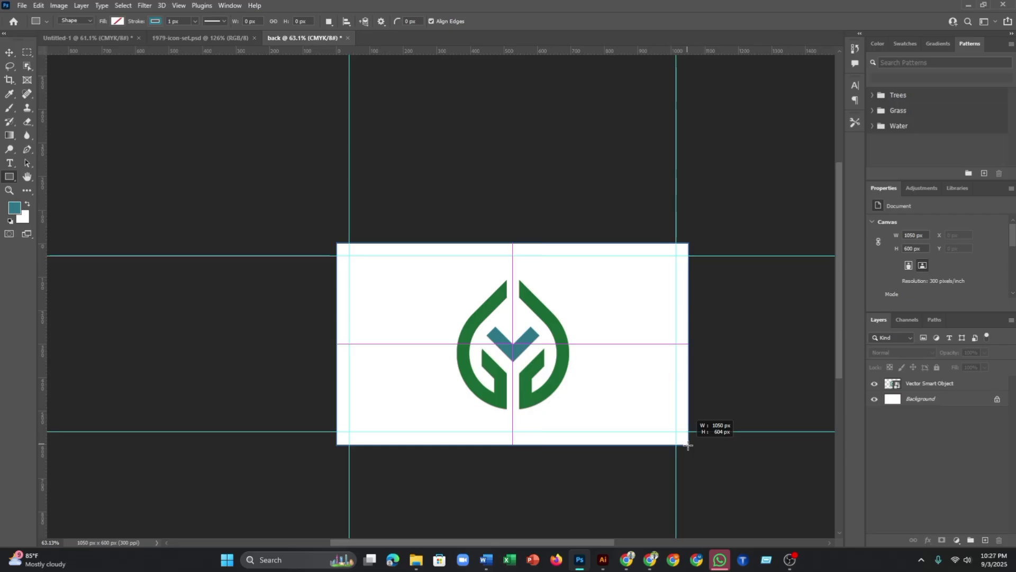
drag(688, 445, 689, 445)
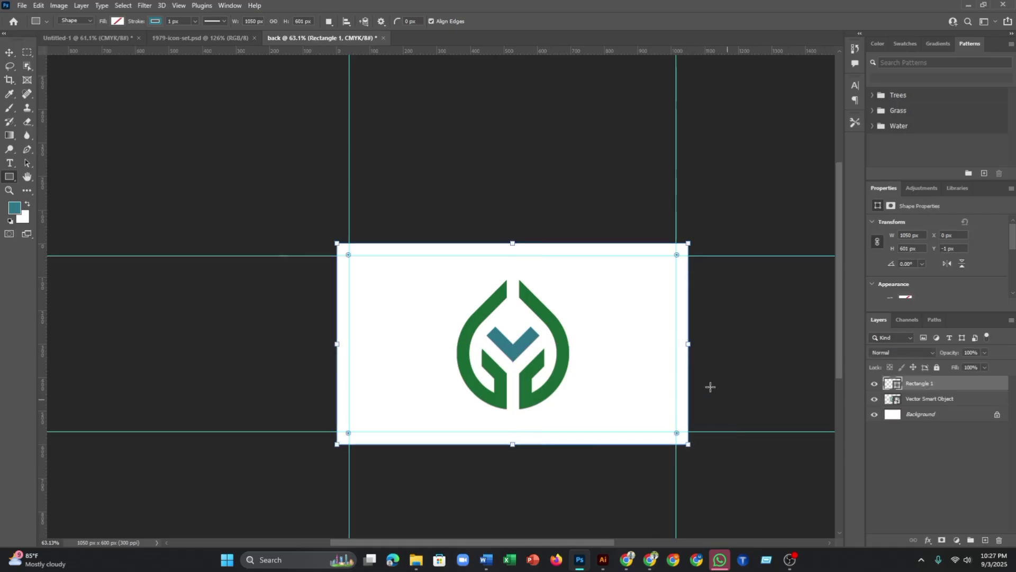
scroll(667, 355, down, 3)
scroll(469, 315, up, 2)
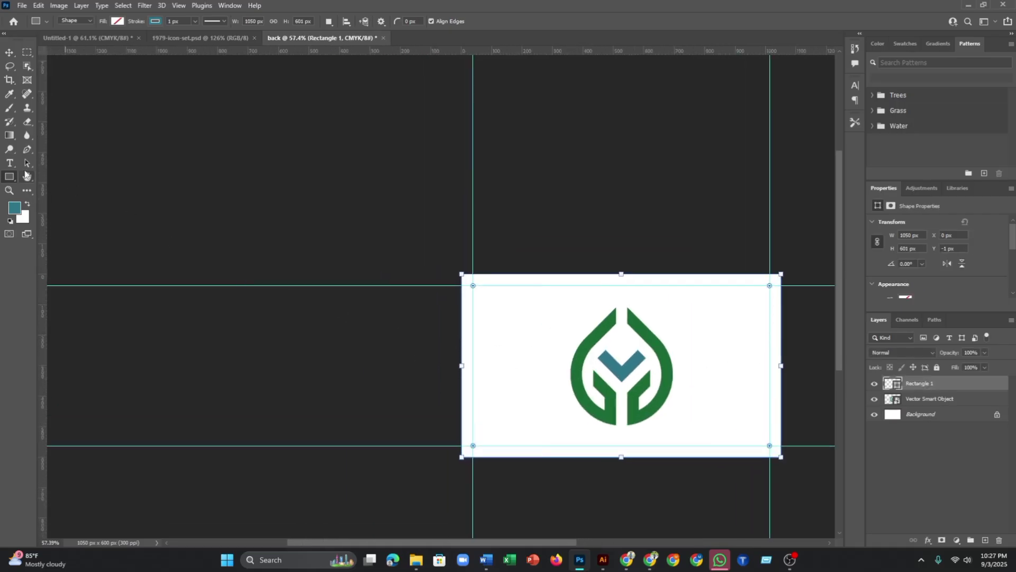
- Give the rectangle no stroke and a teal fill, and move it beneath the logo layer
click(155, 21)
click(92, 42)
click(117, 22)
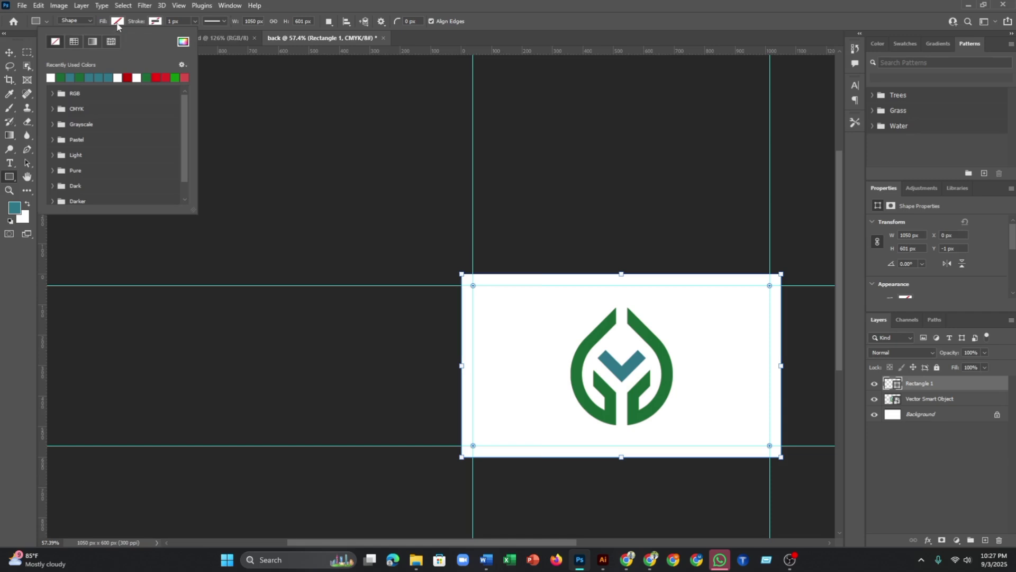
click(117, 24)
click(117, 23)
click(183, 43)
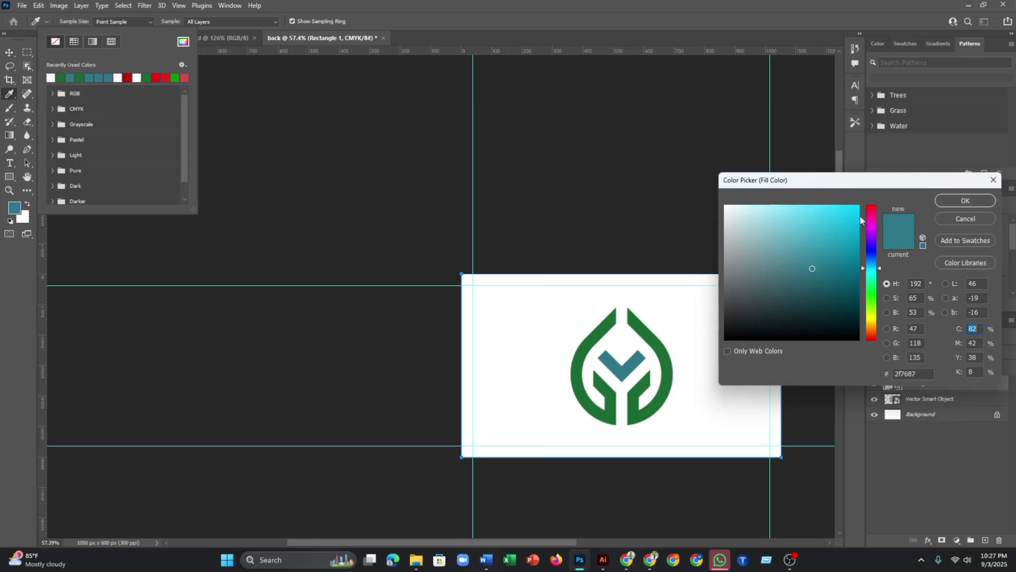
click(962, 203)
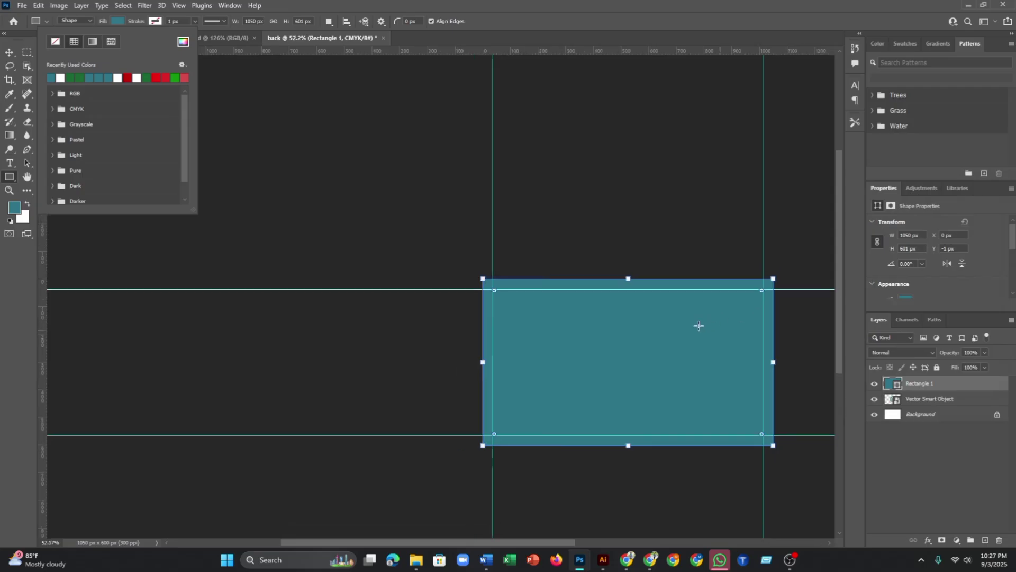
drag(937, 385, 926, 403)
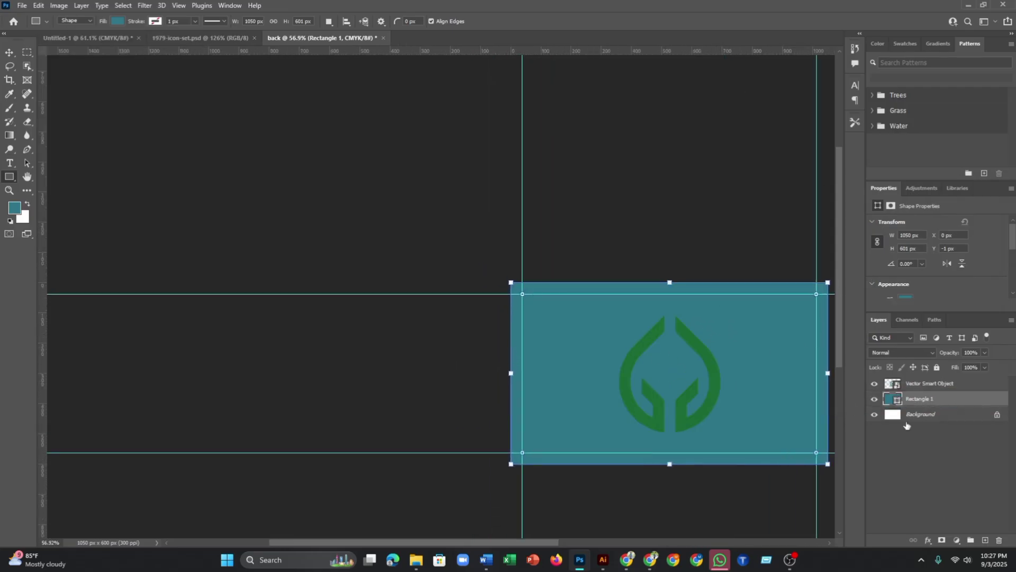
- Rasterize the leaf logo layer and fill its pixels with white, then deselect
click(896, 388)
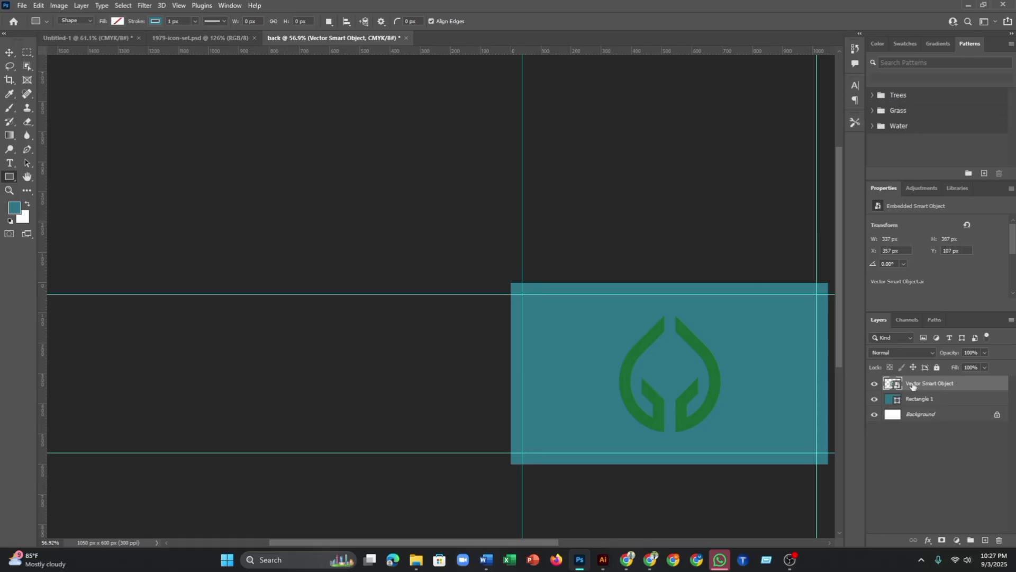
right_click(912, 386)
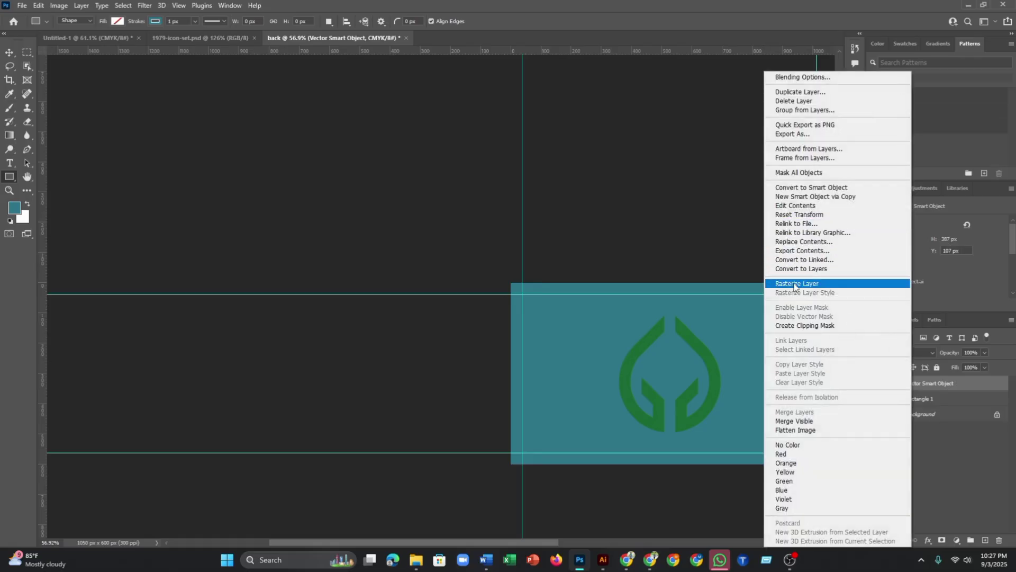
click(794, 284)
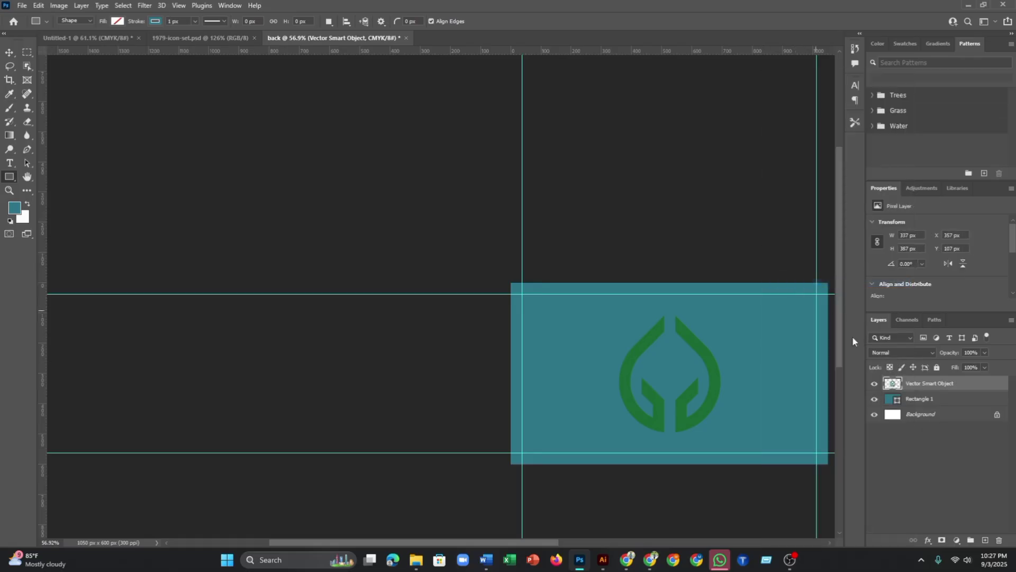
ctrl+click(893, 384)
key(ctrl+BackSpace)
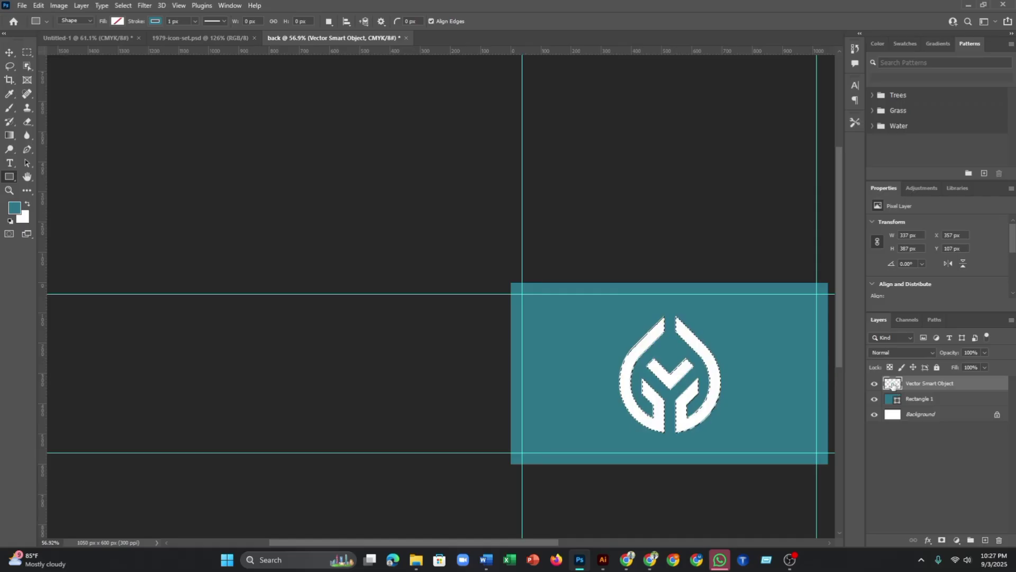
click(919, 445)
key(ctrl+d)
scroll(689, 379, down, 1)
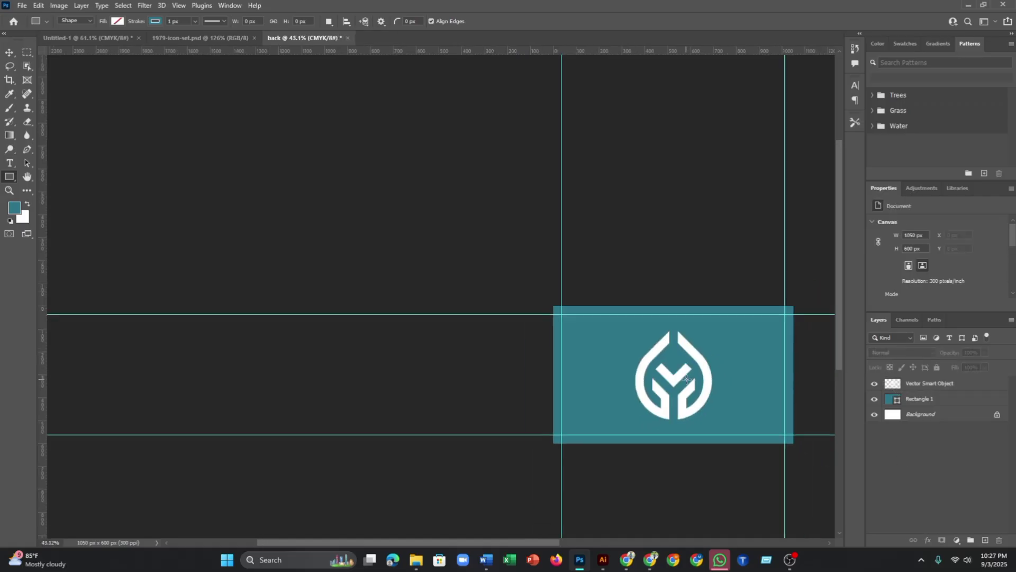
scroll(748, 379, up, 1)
drag(727, 373, 647, 363)
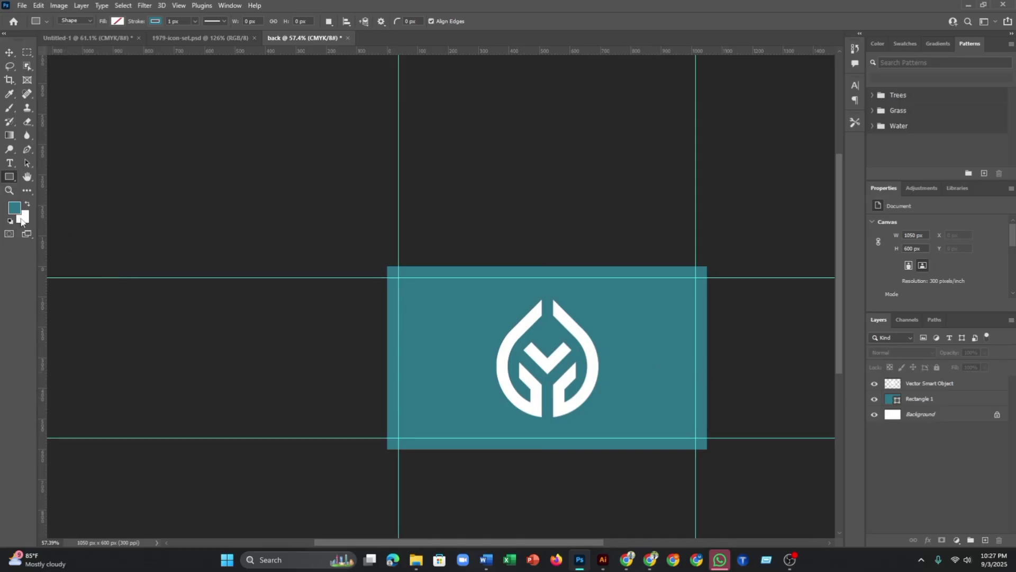
- Sample the front card's green bar colour as the foreground colour
click(113, 37)
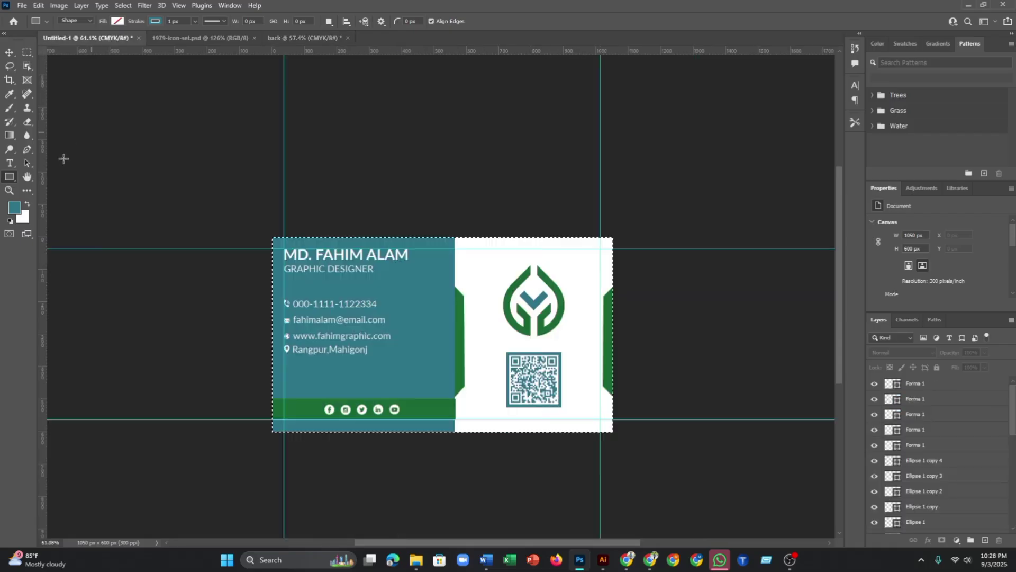
click(9, 51)
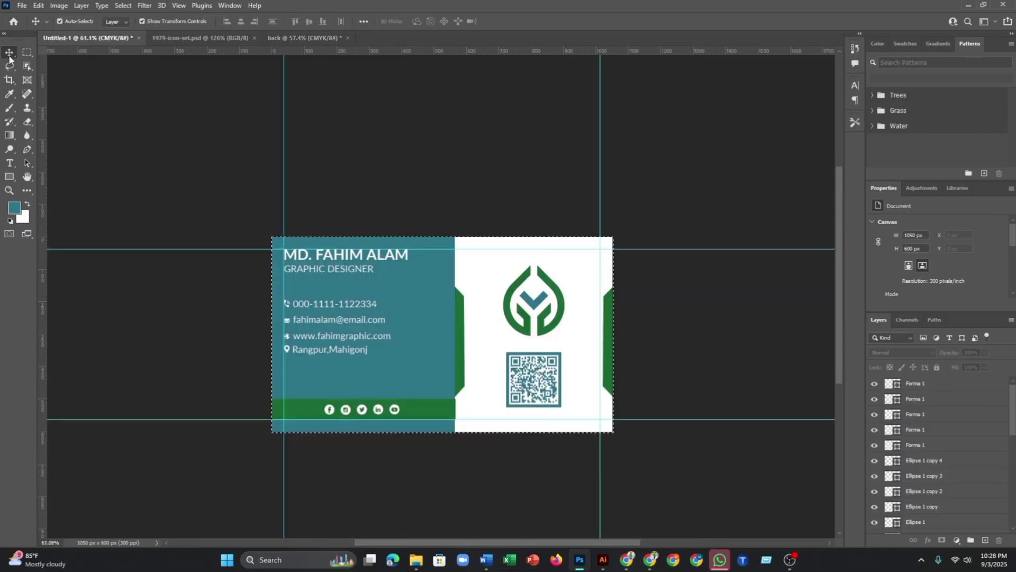
click(27, 204)
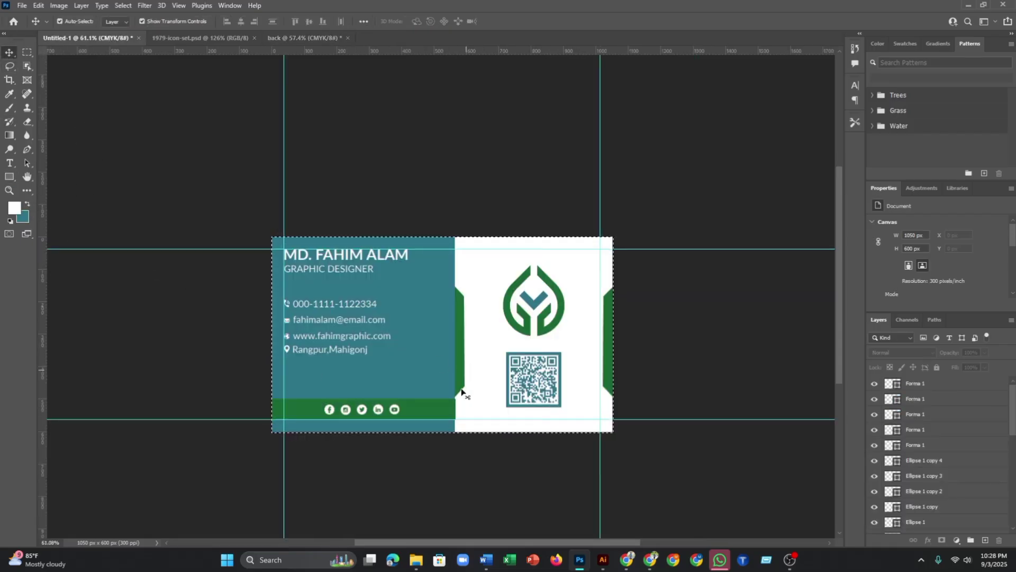
key(i)
click(425, 405)
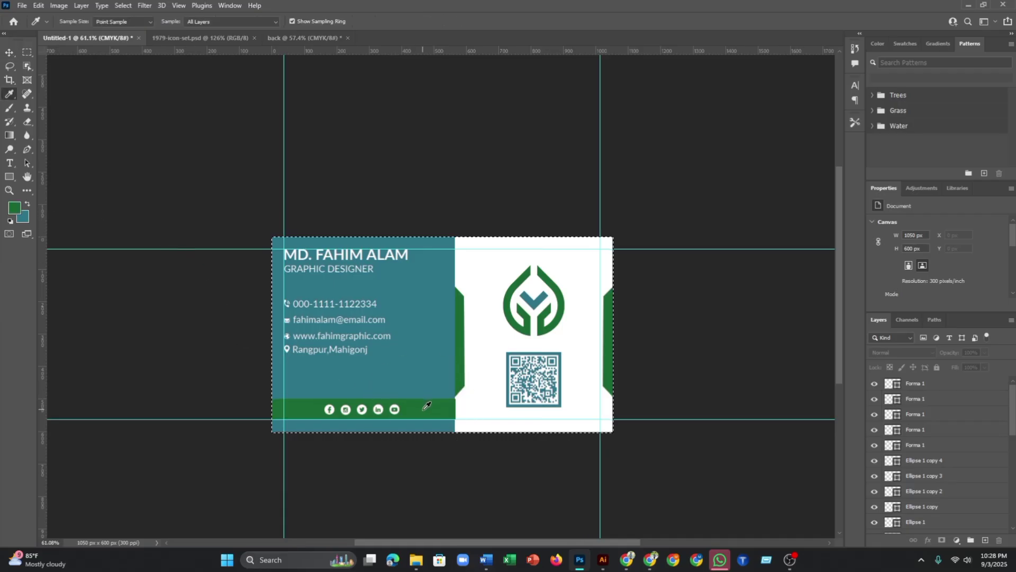
click(9, 53)
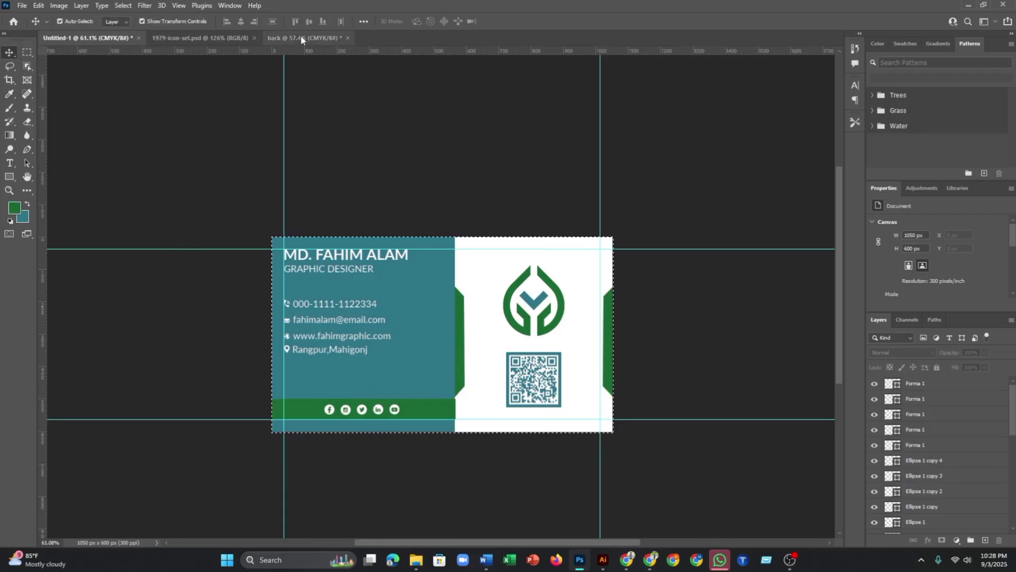
- Refill the back card's Rectangle 1 with the sampled green #1a6935, then zoom out
click(304, 38)
scroll(529, 302, down, 1)
scroll(577, 336, up, 1)
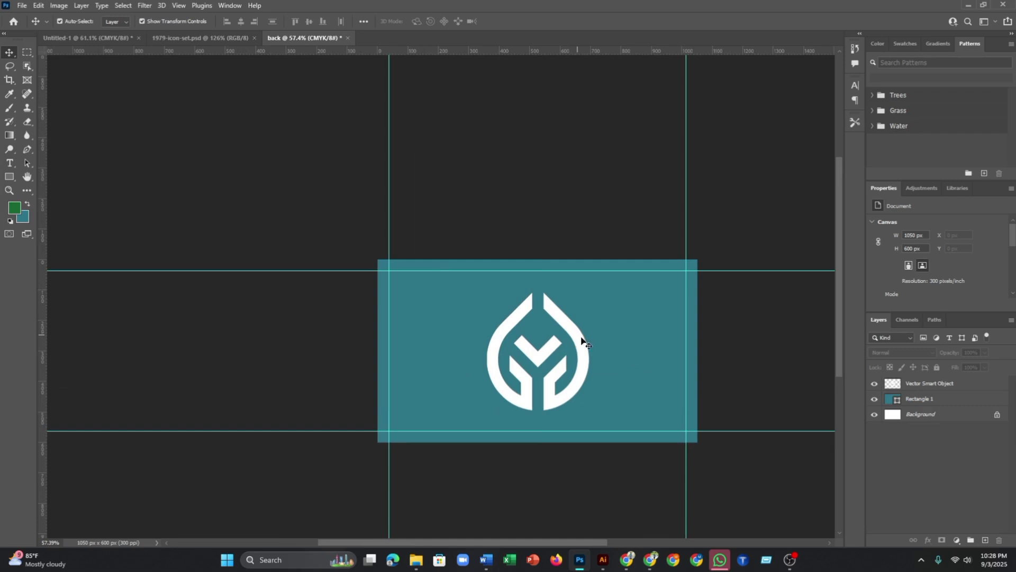
click(624, 337)
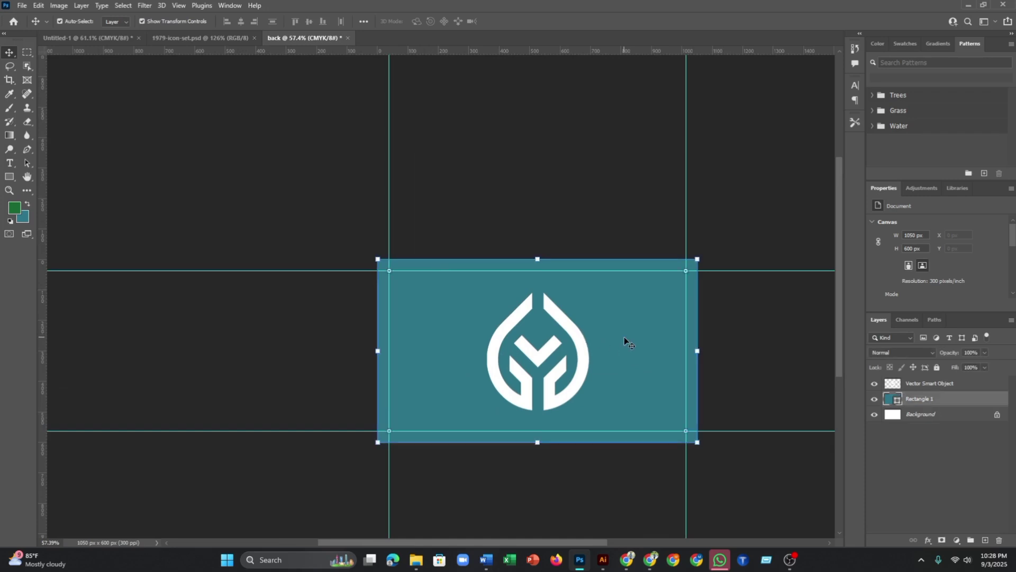
double_click(898, 401)
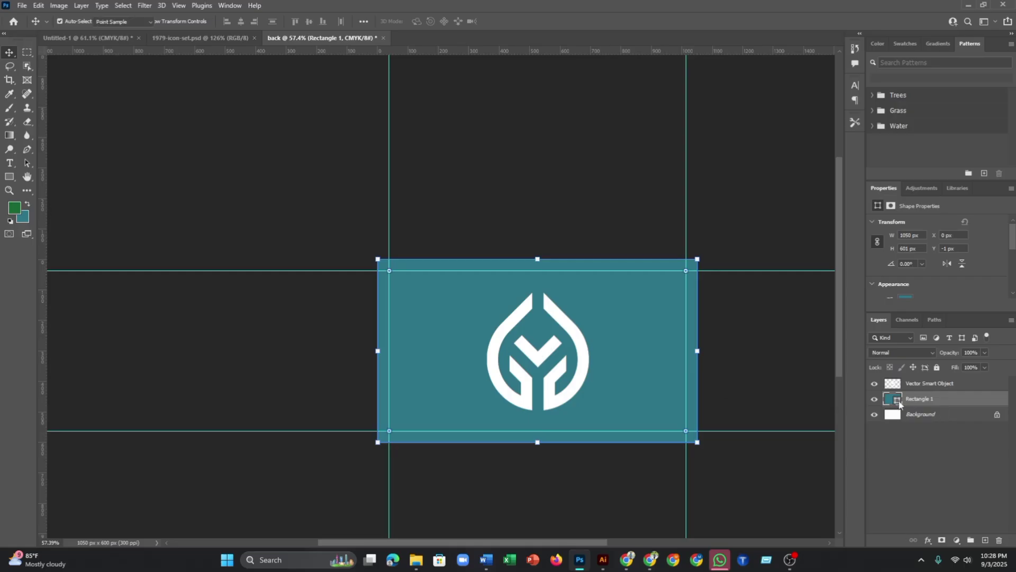
click(17, 208)
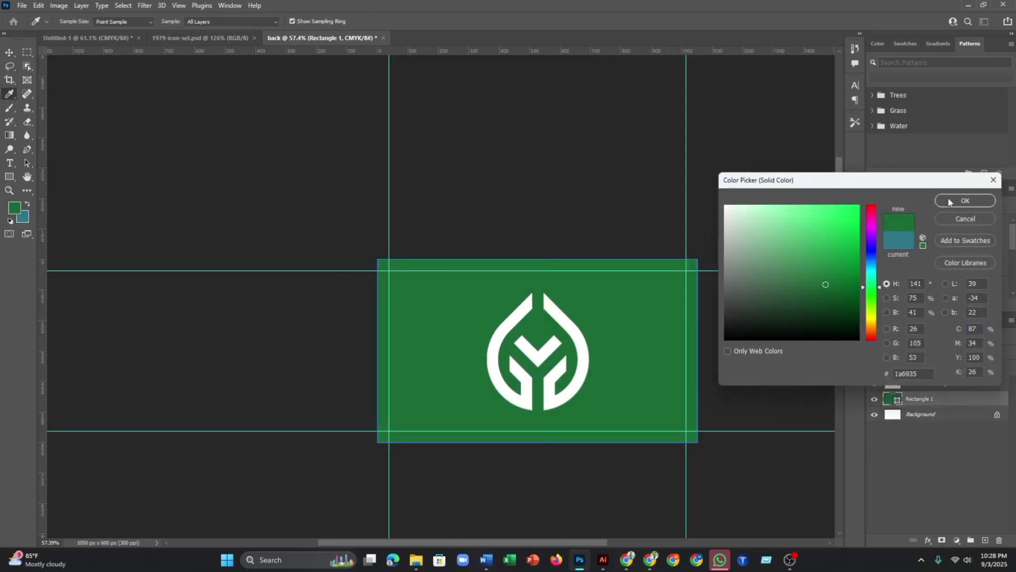
click(965, 201)
click(556, 211)
key(ctrl+minus)
key(ctrl+minus)
key(ctrl+minus)
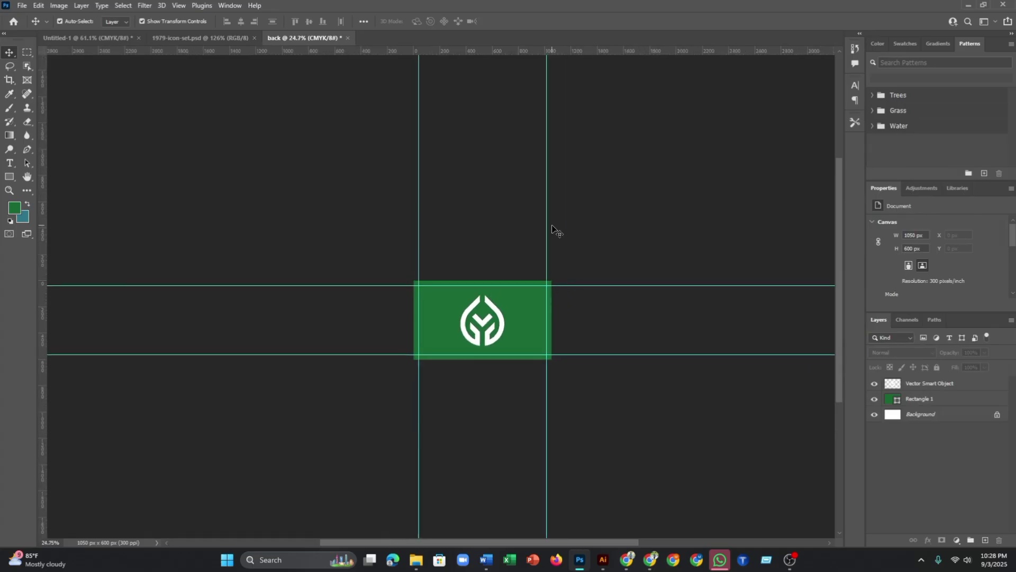
key(ctrl+plus)
key(ctrl+minus)
key(ctrl+plus)
key(ctrl+minus)
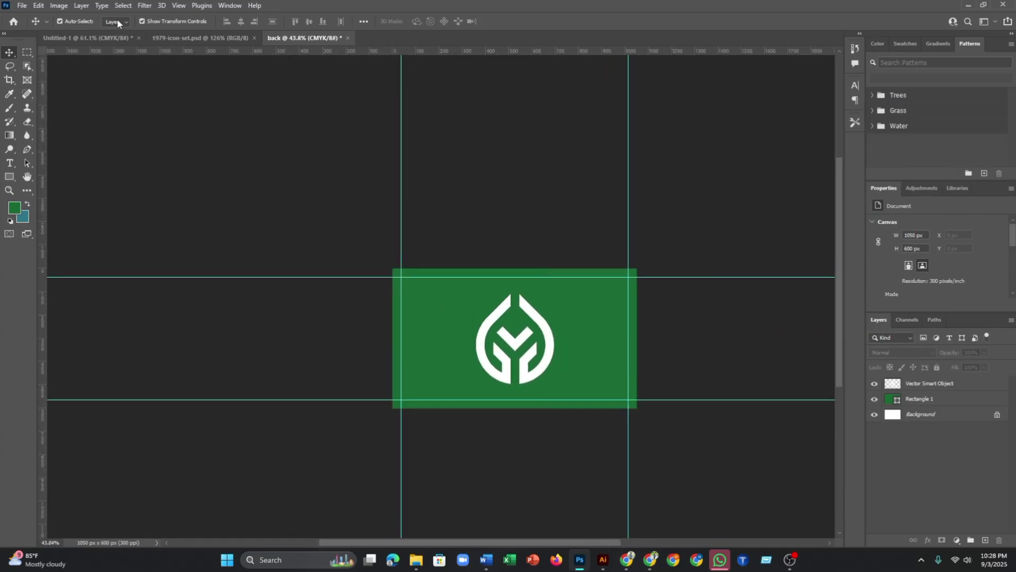
click(85, 37)
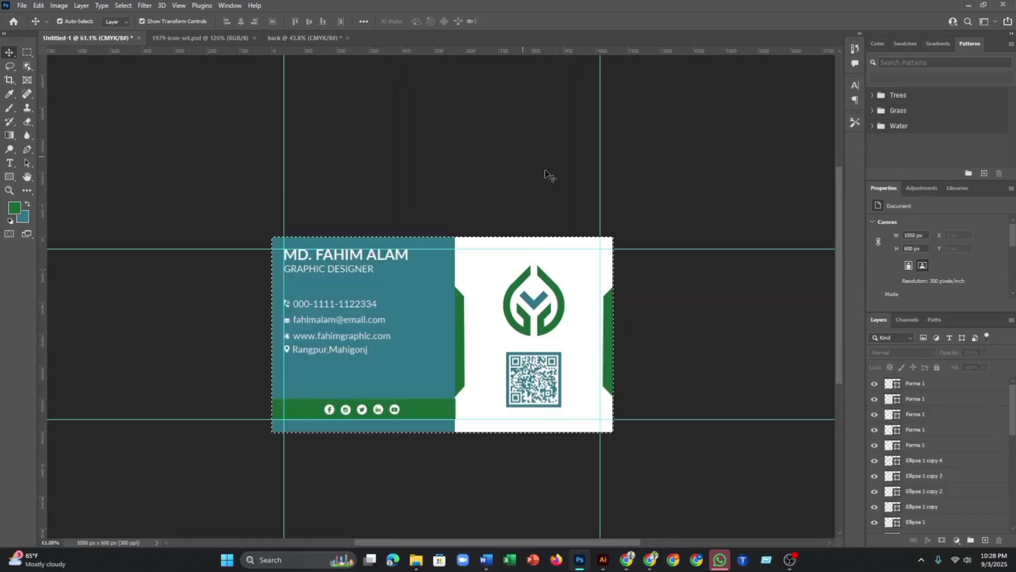
key(ctrl+d)
scroll(638, 222, down, 2)
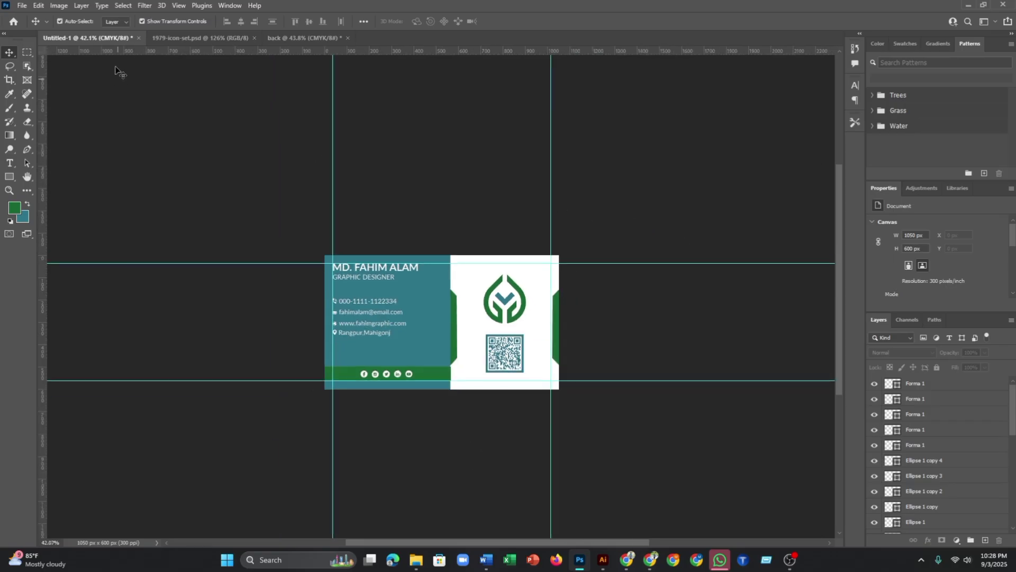
drag(186, 39, 338, 40)
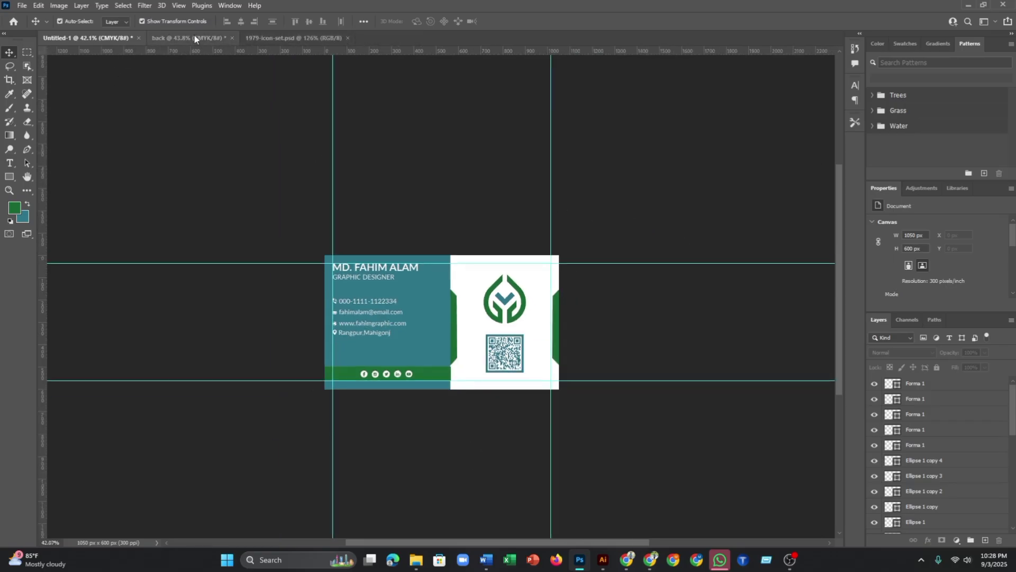
click(194, 36)
click(125, 38)
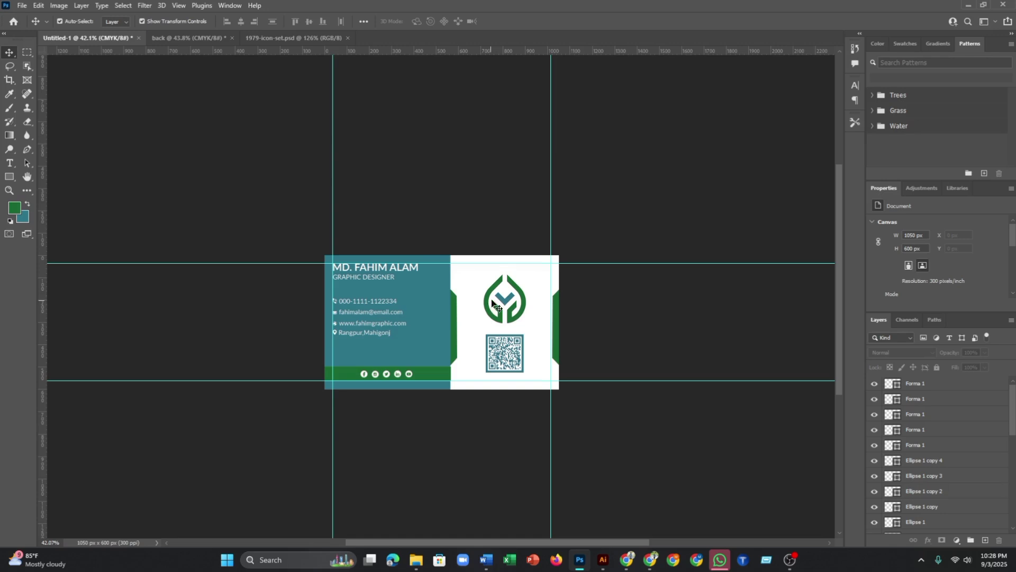
scroll(405, 307, down, 2)
click(200, 35)
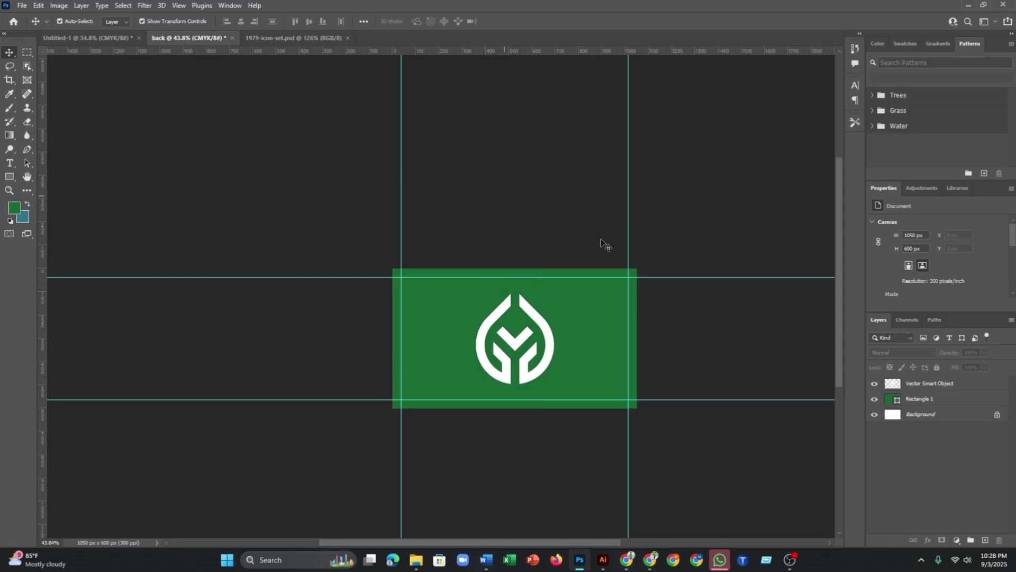
scroll(687, 311, down, 2)
scroll(597, 300, up, 3)
scroll(596, 299, down, 1)
scroll(596, 297, up, 1)
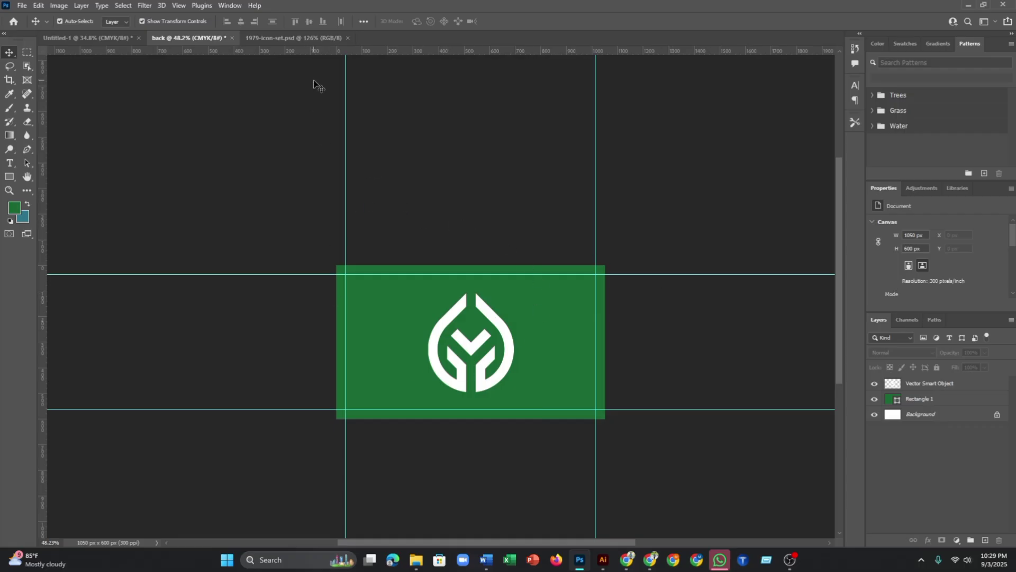
- Open mockup file 4 from Business card > mockup business card > BEST in Photoshop
click(416, 559)
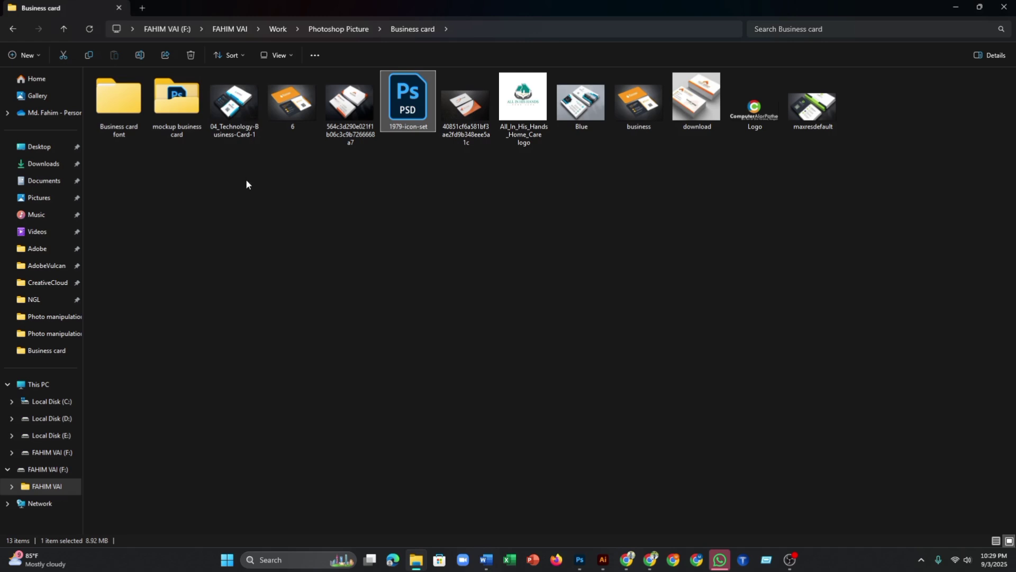
double_click(178, 109)
double_click(117, 103)
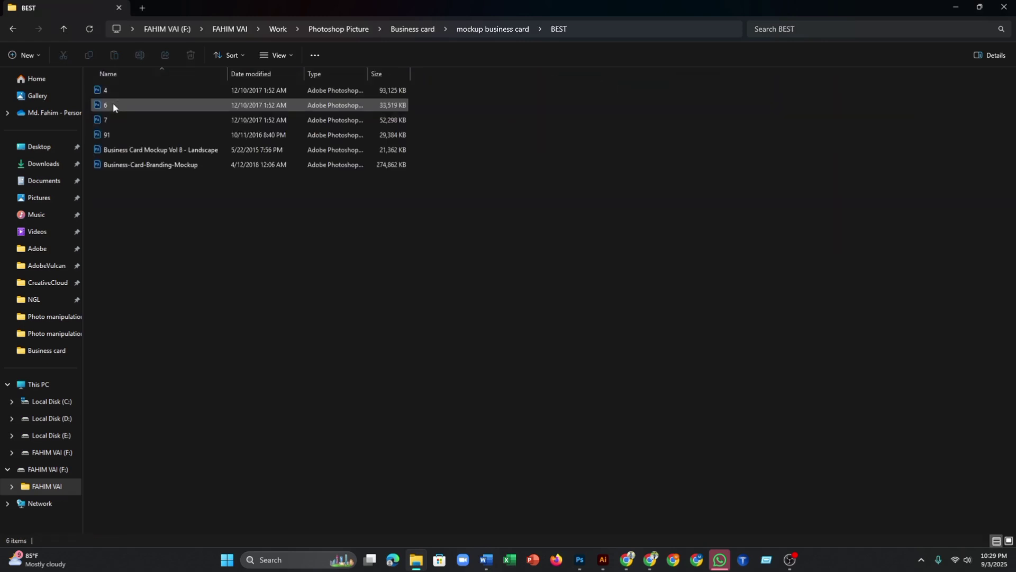
double_click(106, 91)
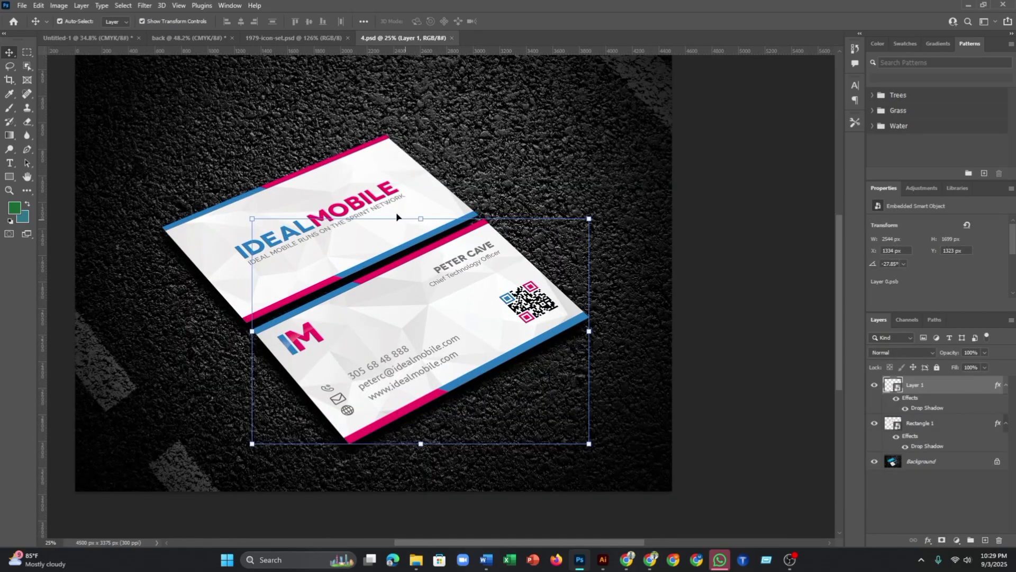
- Open the smart object of the lower card in the 4.psd mockup
click(397, 216)
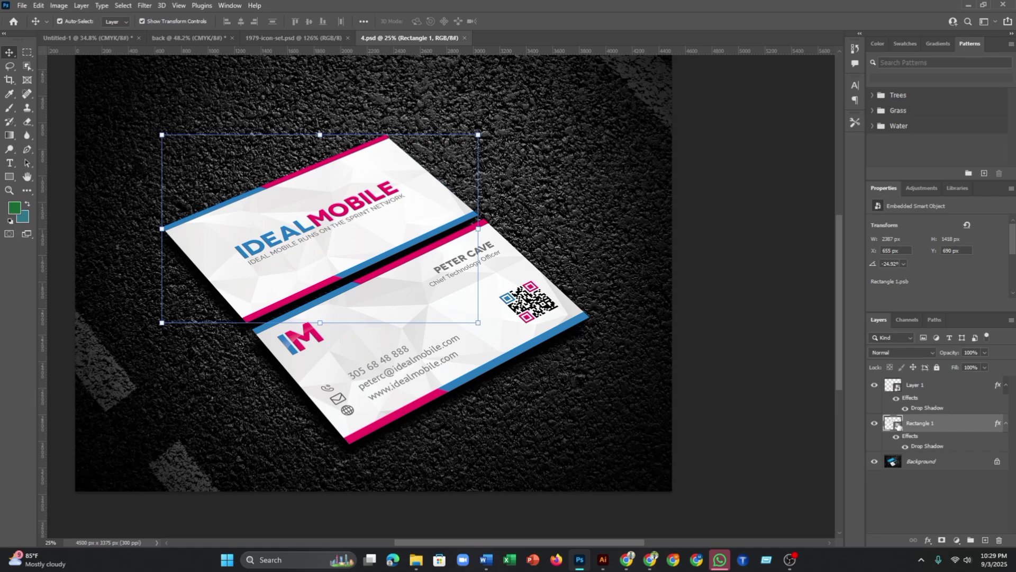
click(897, 389)
double_click(898, 388)
scroll(509, 326, down, 1)
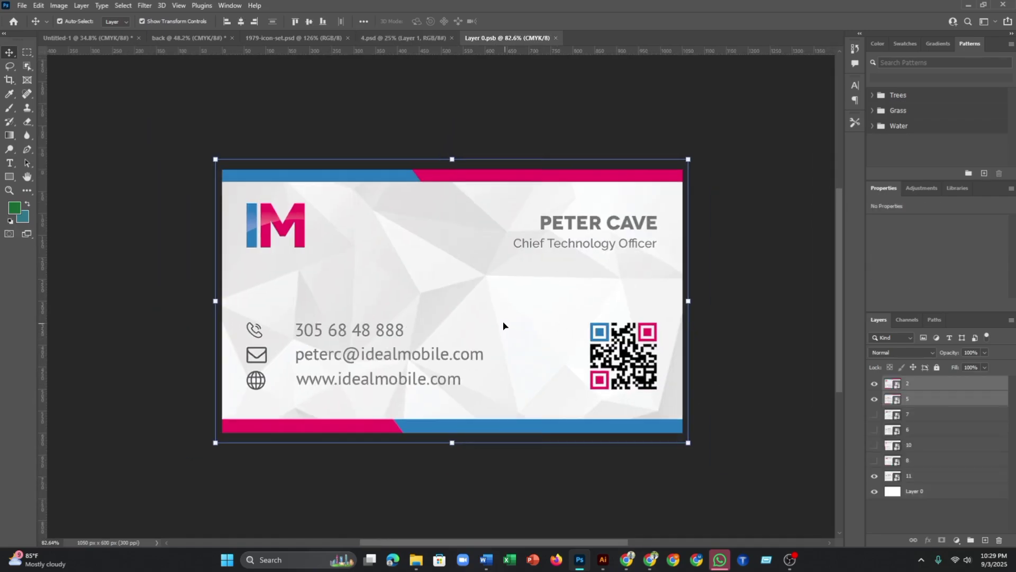
- Copy the whole teal-and-white front design and paste it into the smart object
click(133, 39)
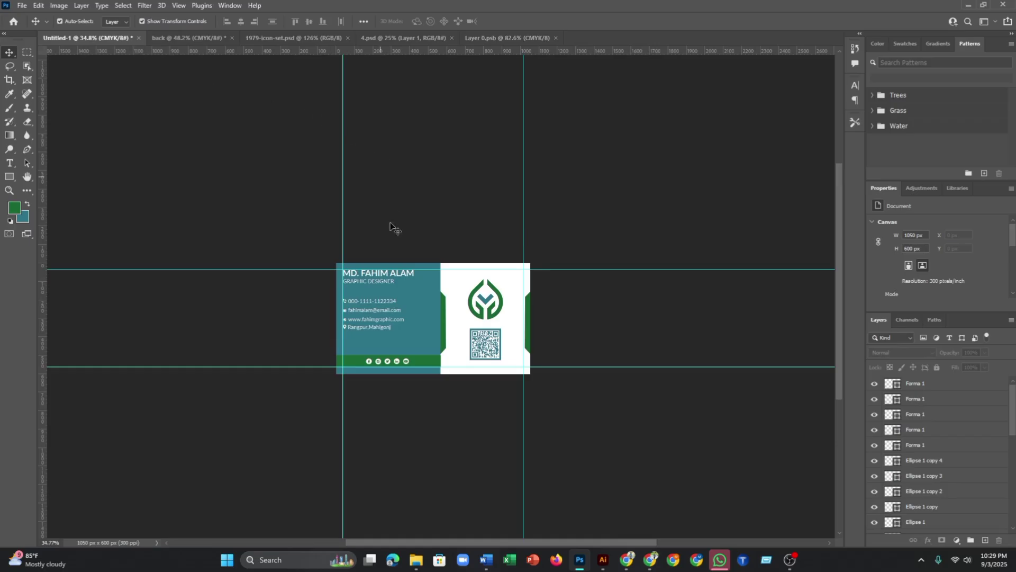
scroll(350, 271, up, 2)
key(ctrl+a)
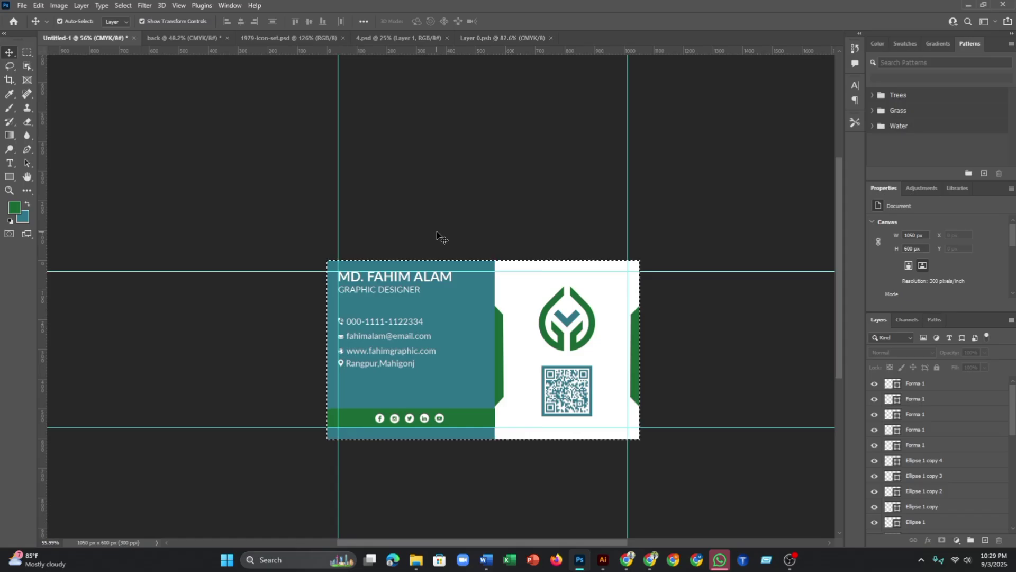
click(484, 38)
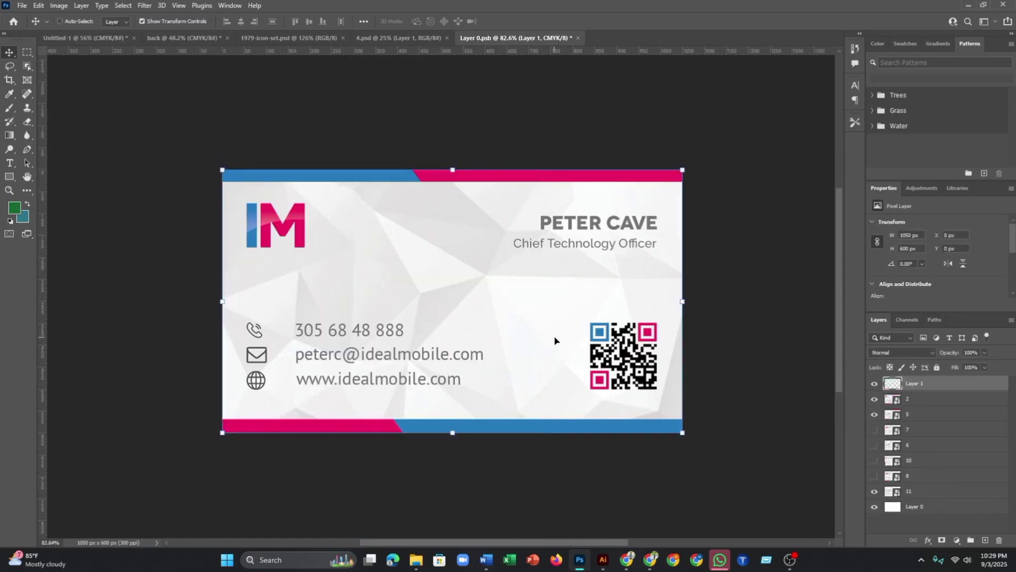
key(ctrl+v)
scroll(588, 323, up, 3)
scroll(594, 317, down, 1)
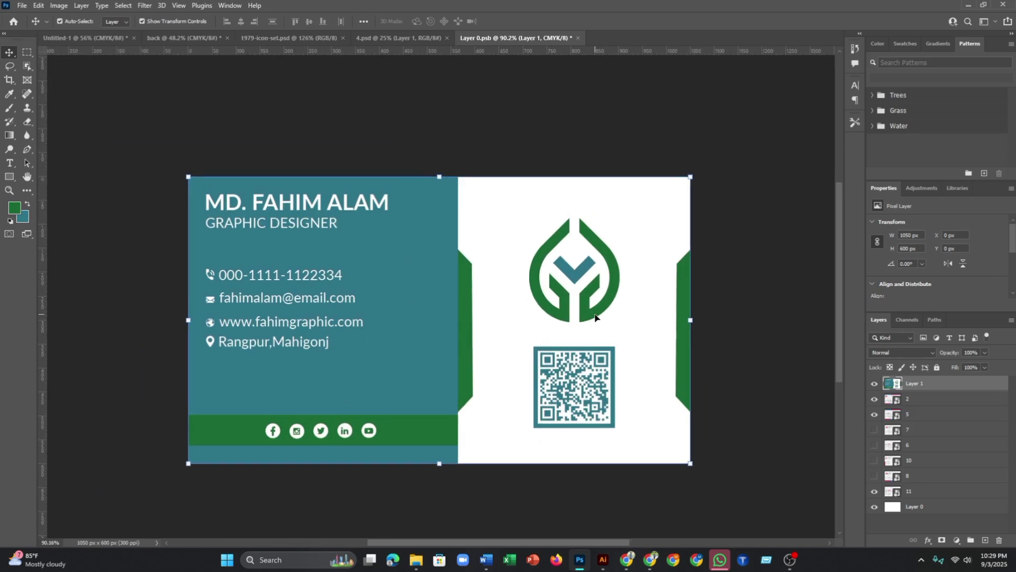
scroll(601, 166, up, 2)
click(759, 336)
- Stretch the pasted front design to fill the card area
click(692, 345)
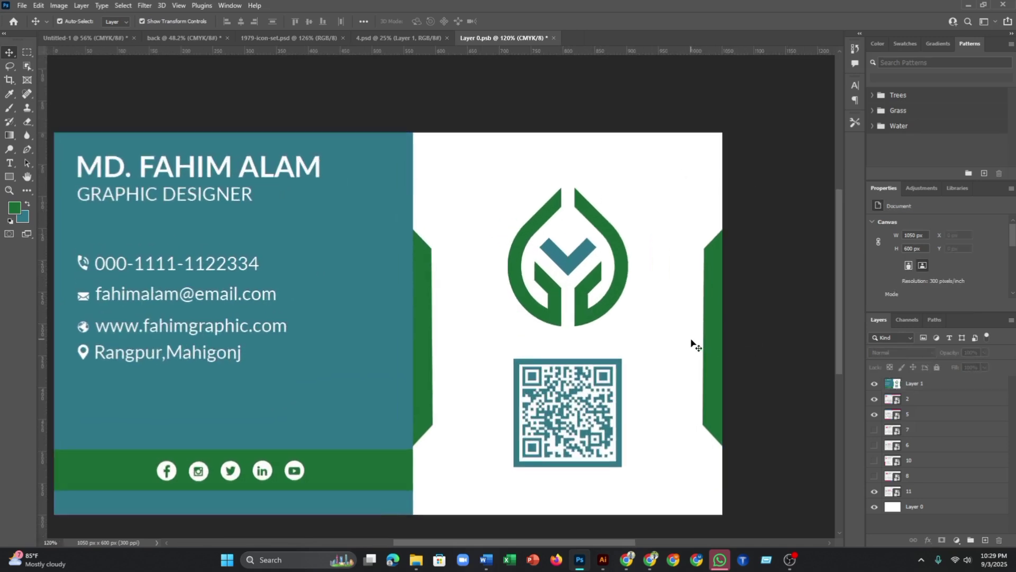
scroll(692, 344, down, 2)
click(714, 328)
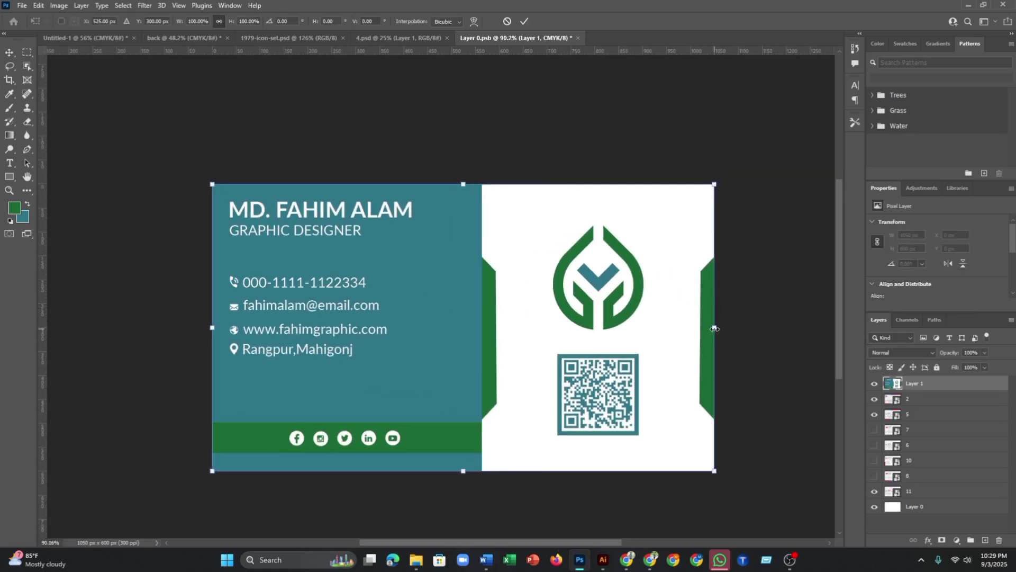
drag(714, 328, 714, 328)
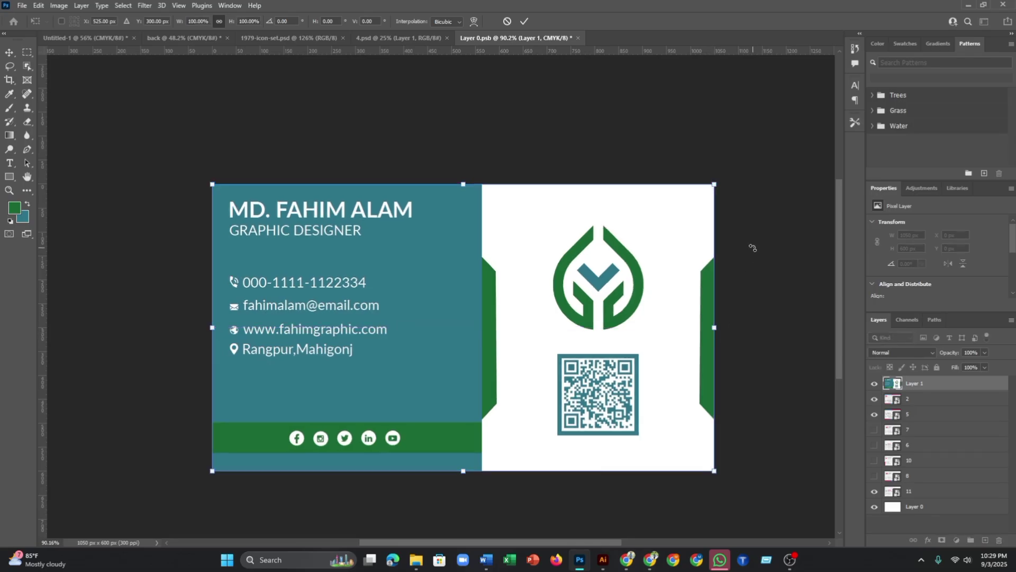
click(524, 21)
- Hide the sample card's layers 2 and 11, then save and close the smart object
click(592, 130)
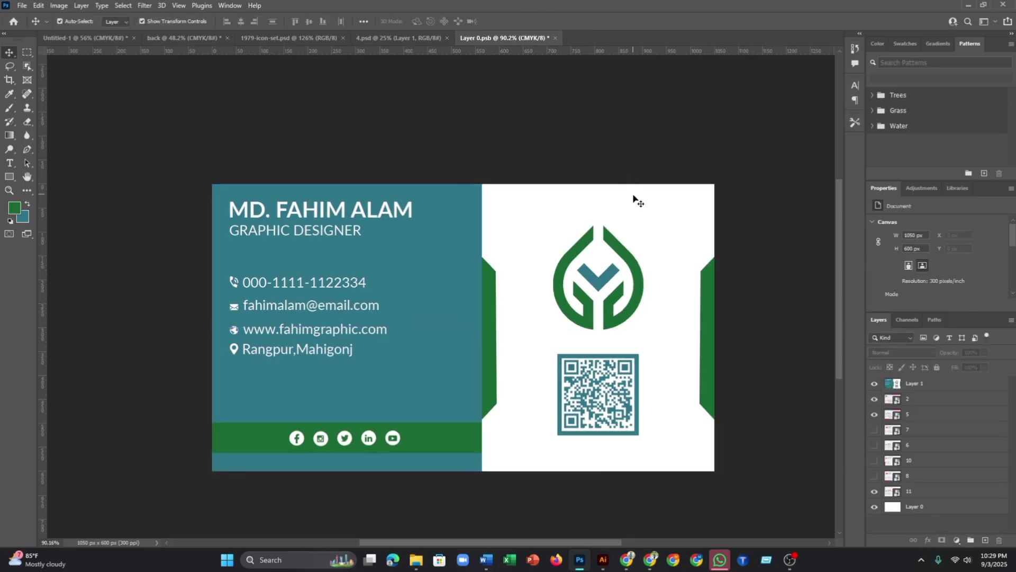
scroll(638, 223, down, 1)
click(874, 400)
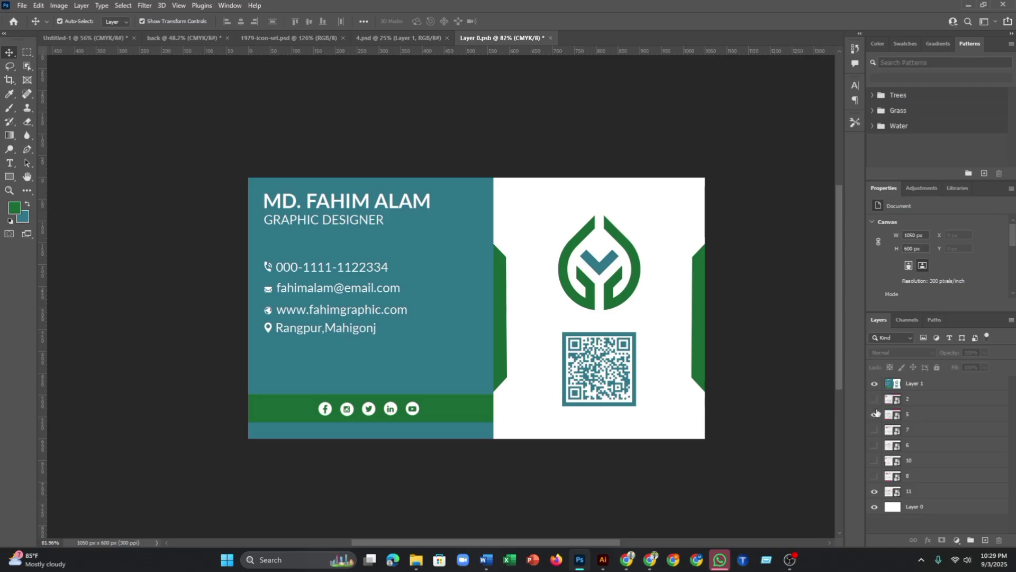
click(874, 492)
key(ctrl+s)
key(ctrl+w)
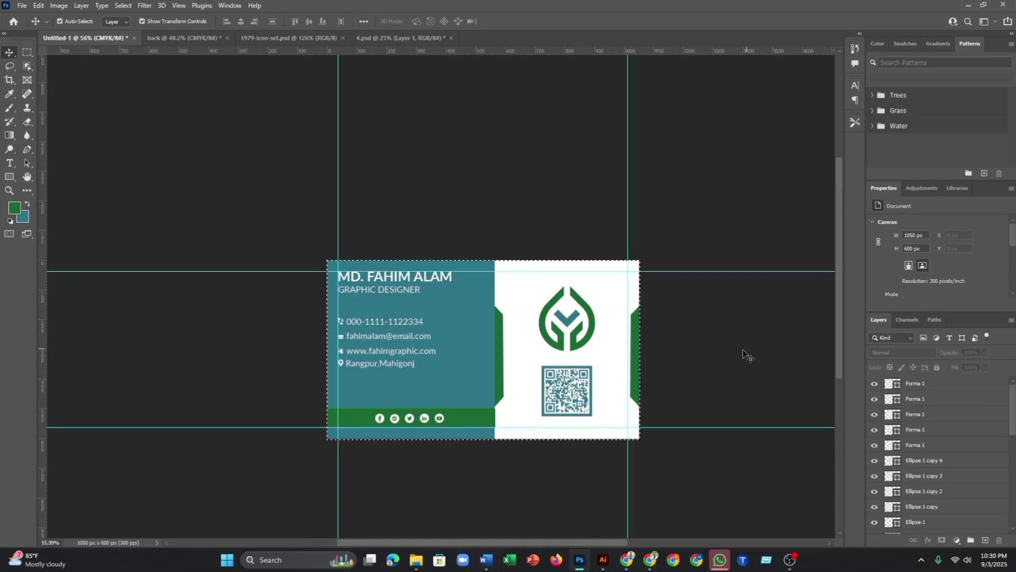
- Open the smart object of the top card in the 4.psd mockup
click(400, 38)
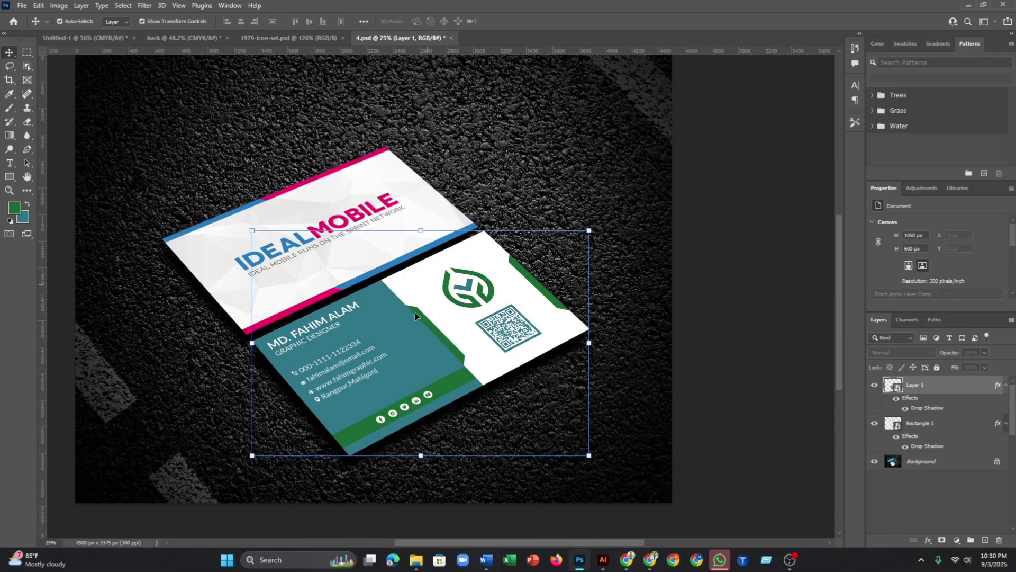
scroll(356, 317, up, 1)
click(368, 196)
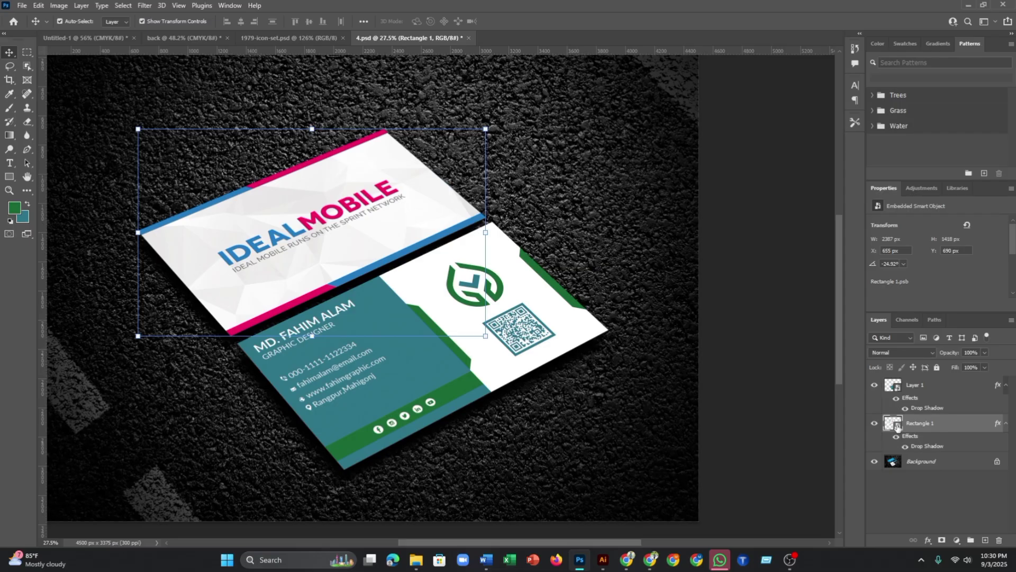
double_click(894, 424)
- Paste the green leaf-logo back design in and hide the three layers beneath it
click(202, 37)
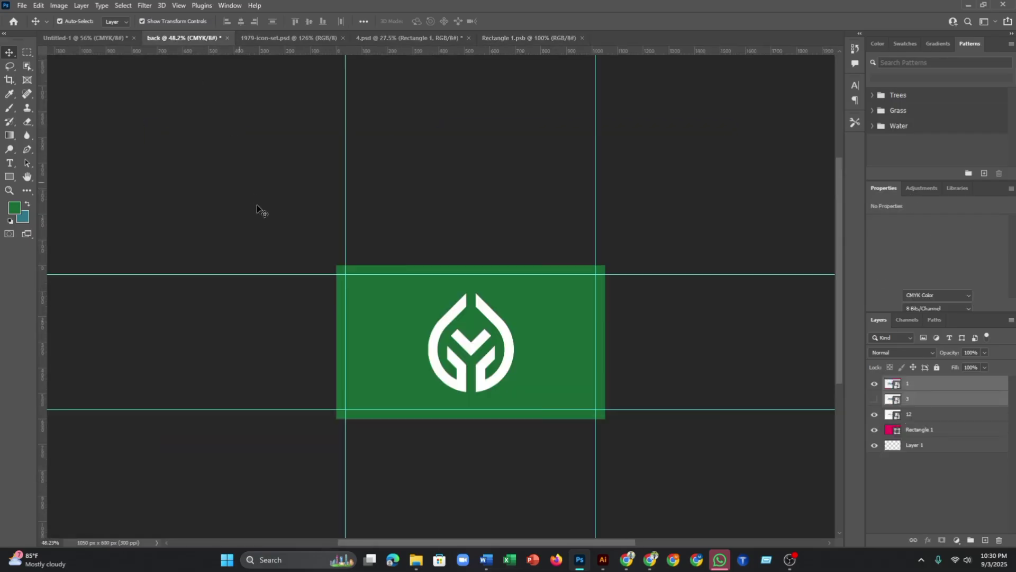
key(ctrl+a)
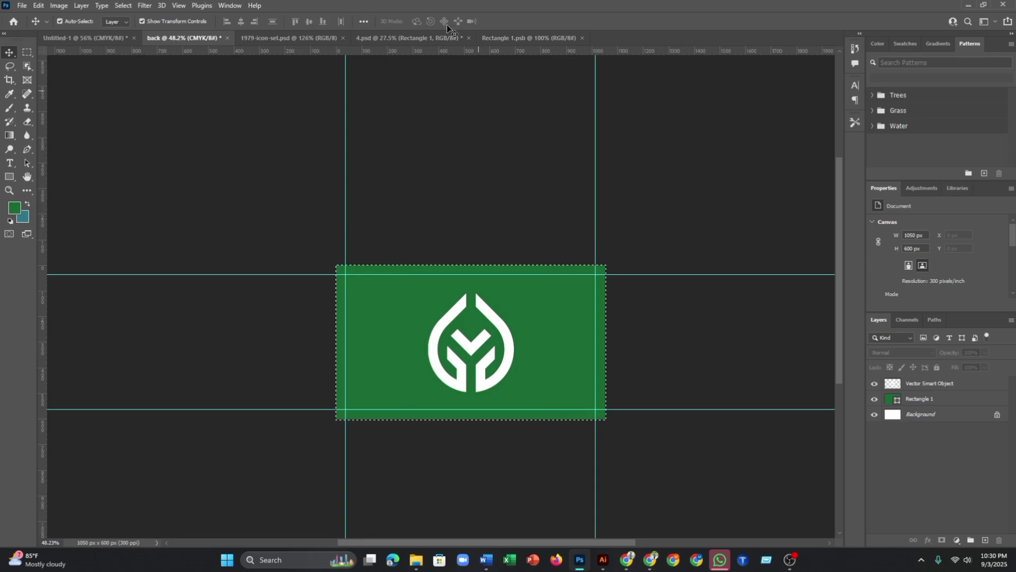
click(524, 37)
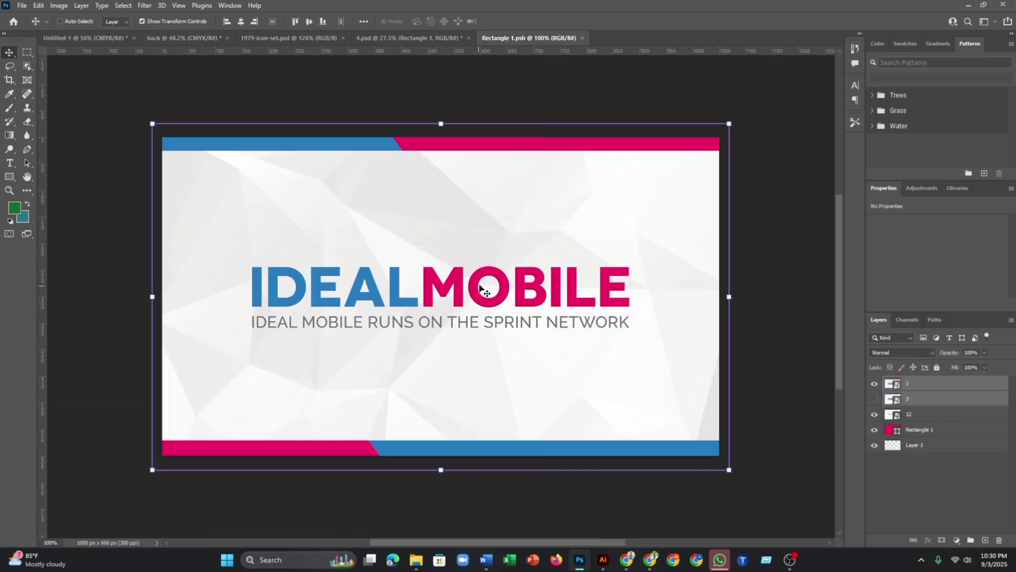
key(ctrl+v)
scroll(733, 391, down, 1)
scroll(754, 412, down, 1)
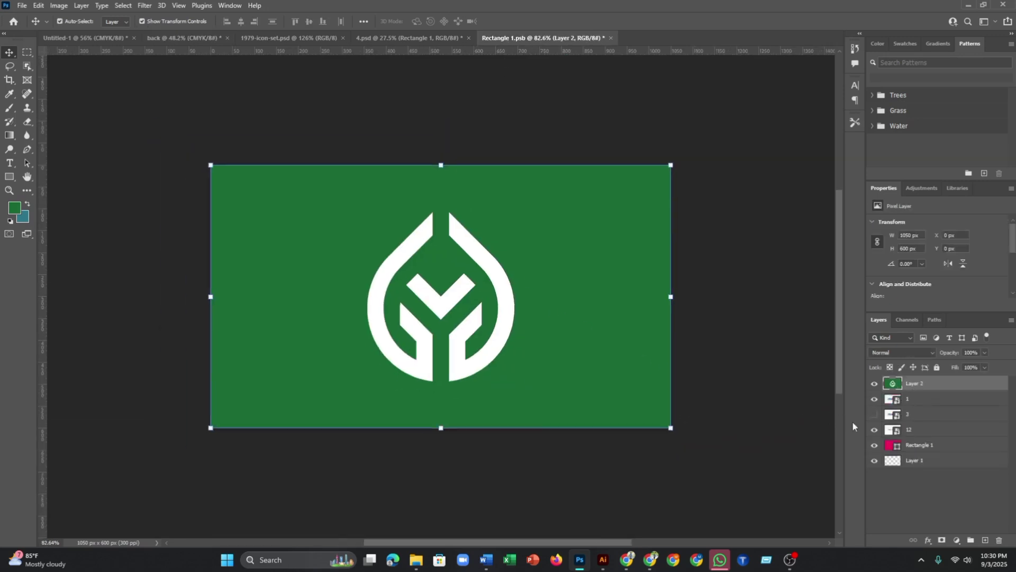
drag(874, 432, 874, 464)
click(707, 188)
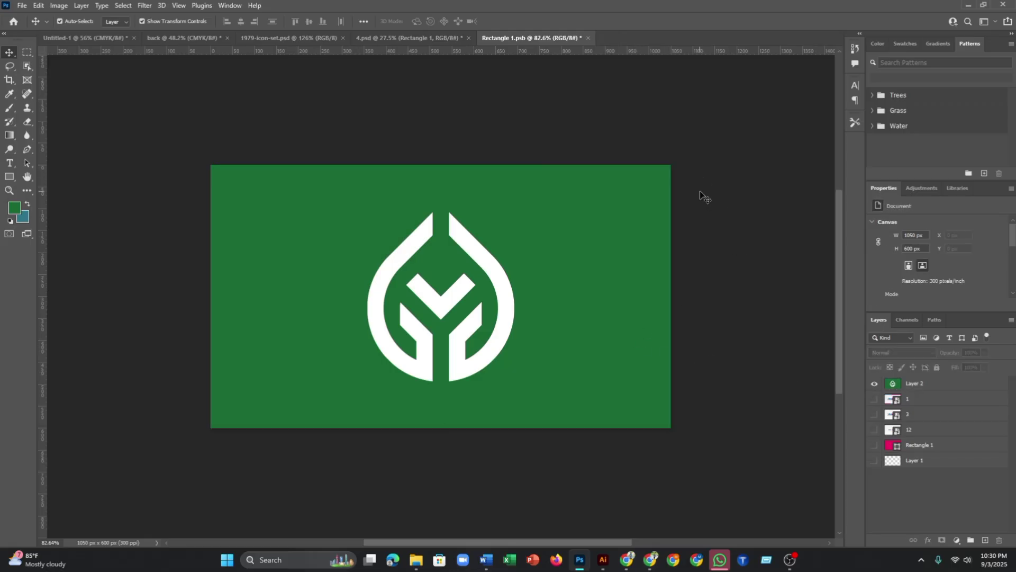
- Save and close the smart object, returning to the 4.psd mockup
key(ctrl+s)
key(ctrl+w)
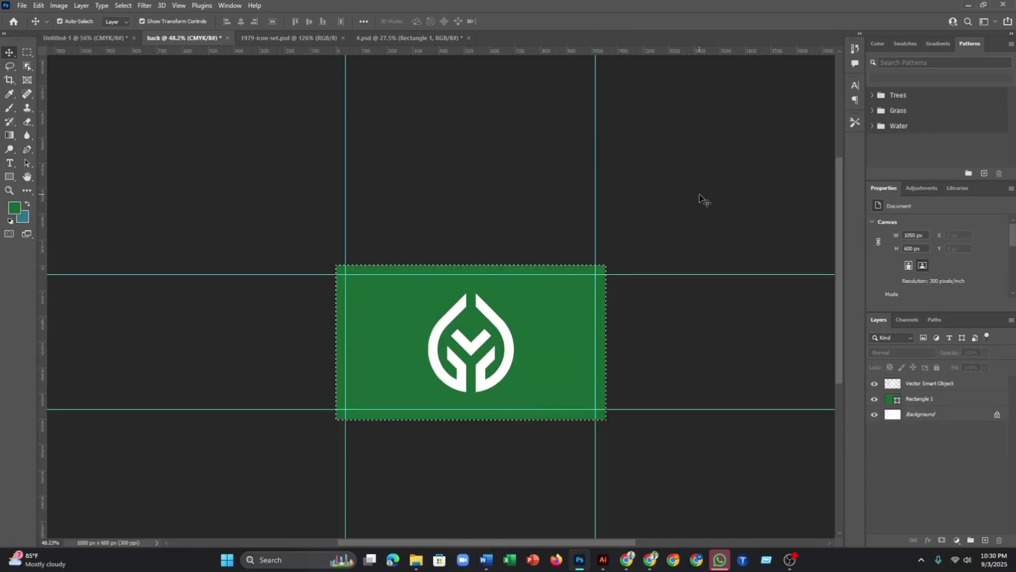
click(402, 38)
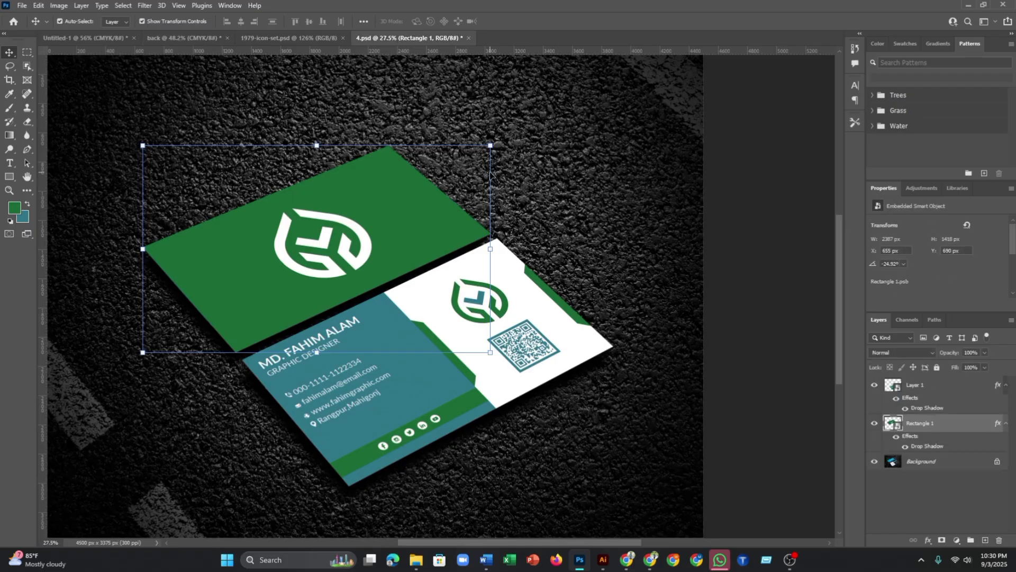
scroll(605, 217, up, 1)
scroll(605, 217, down, 3)
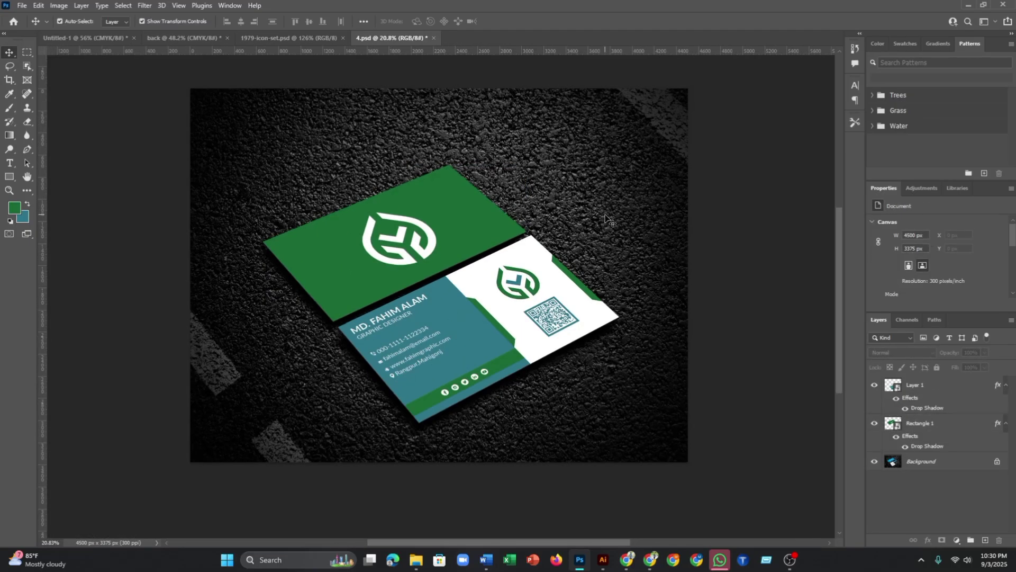
- Save a renamed JPEG copy of the mockup to the Desktop at Maximum quality 12
scroll(605, 217, down, 1)
drag(659, 238, 612, 257)
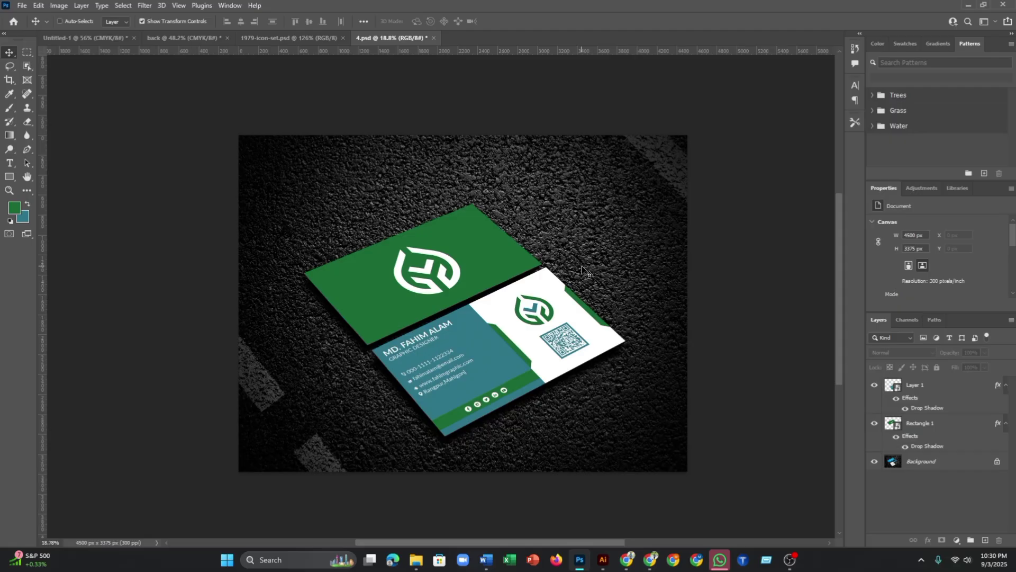
key(ctrl+alt+s)
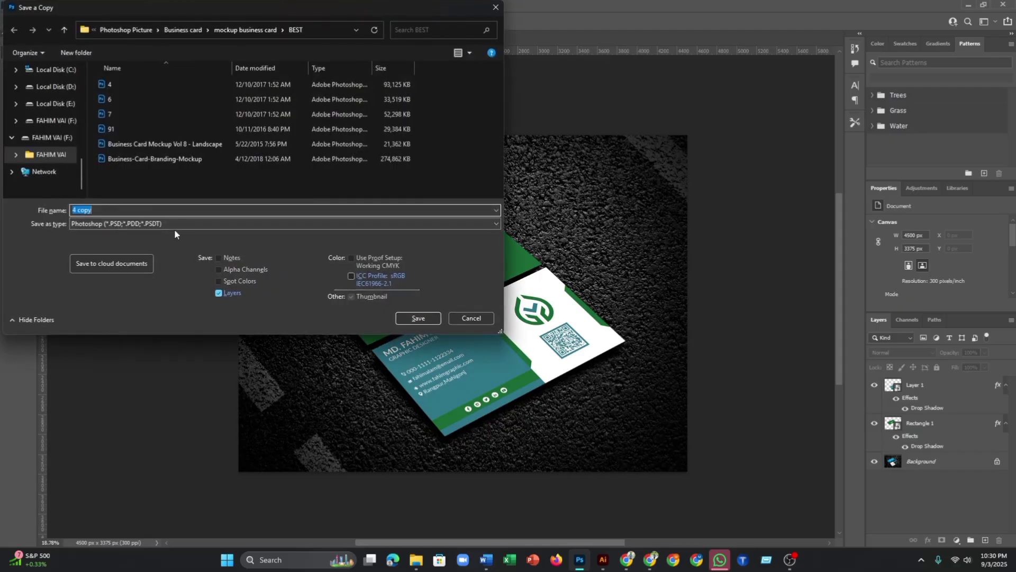
click(176, 224)
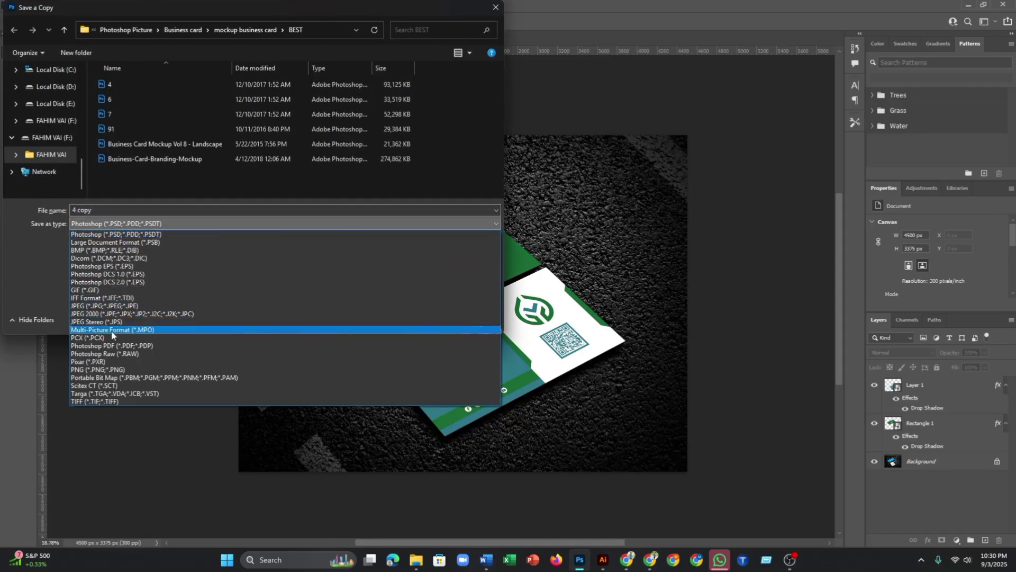
click(105, 307)
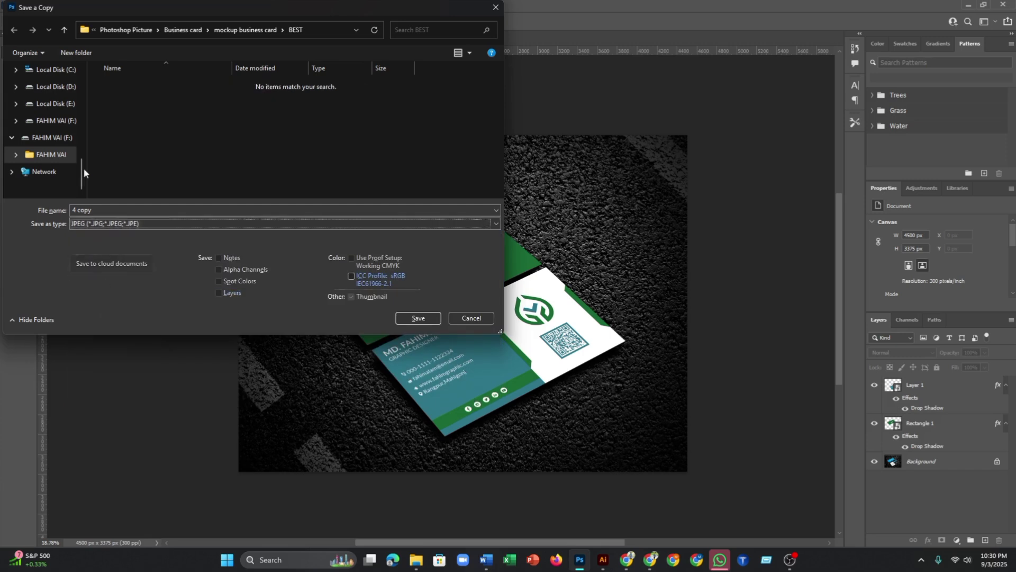
scroll(44, 90, up, 5)
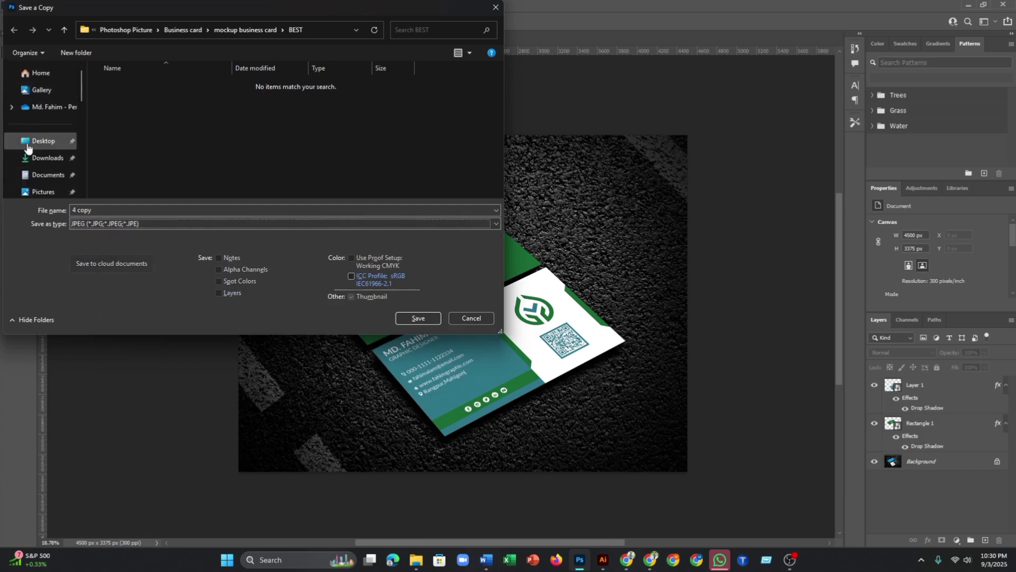
click(28, 146)
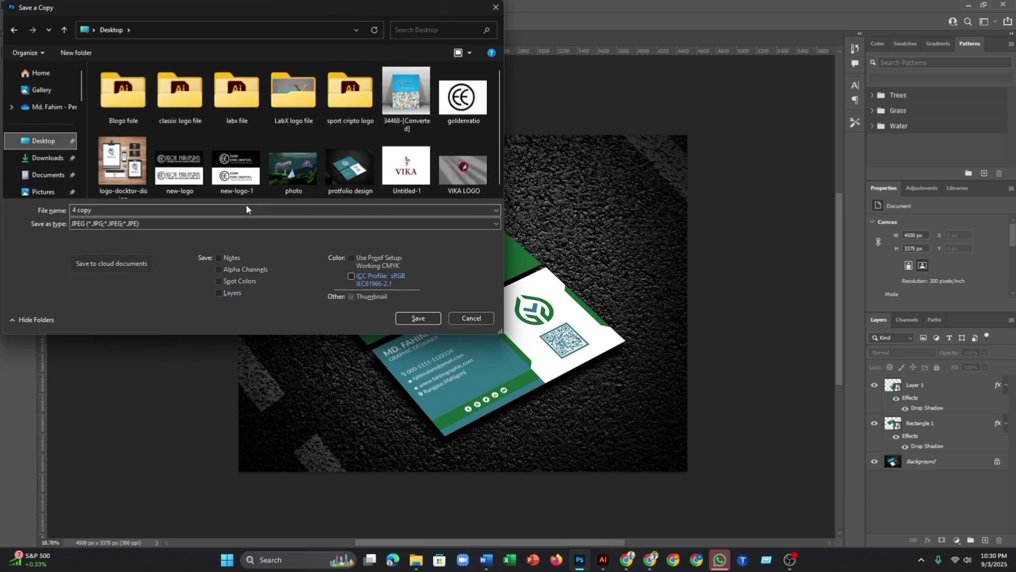
click(262, 209)
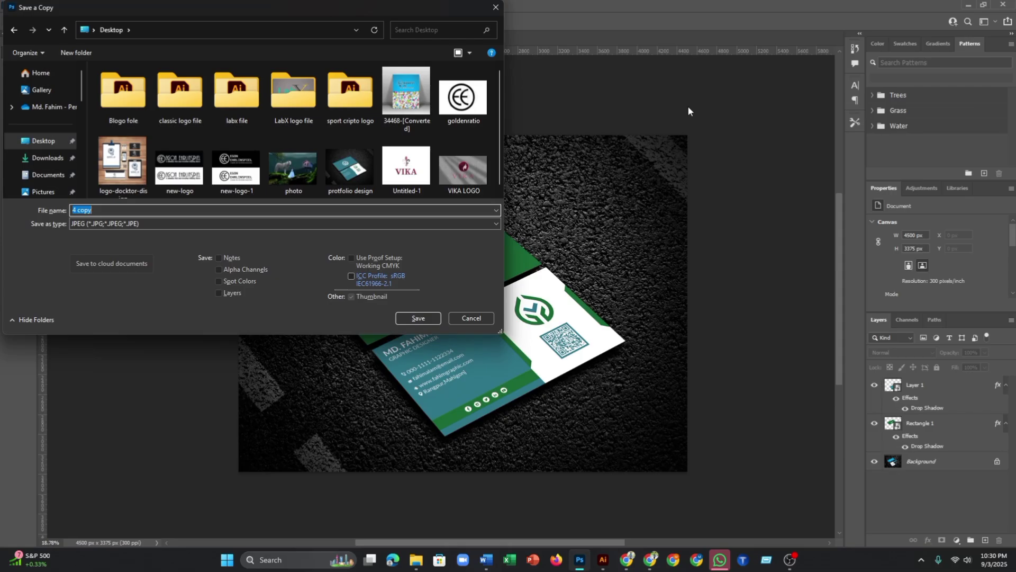
text(Fahim)
click(430, 316)
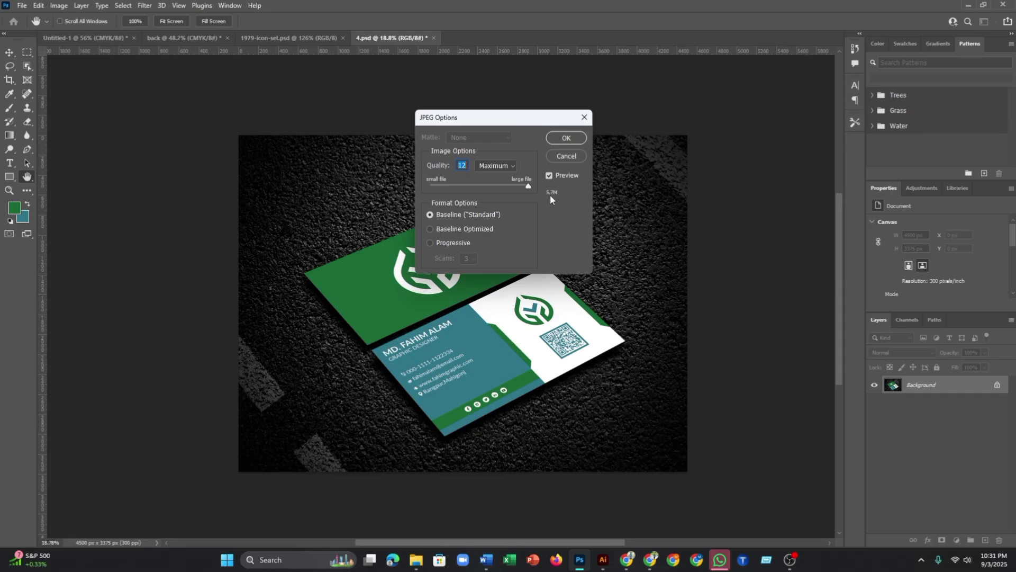
click(562, 138)
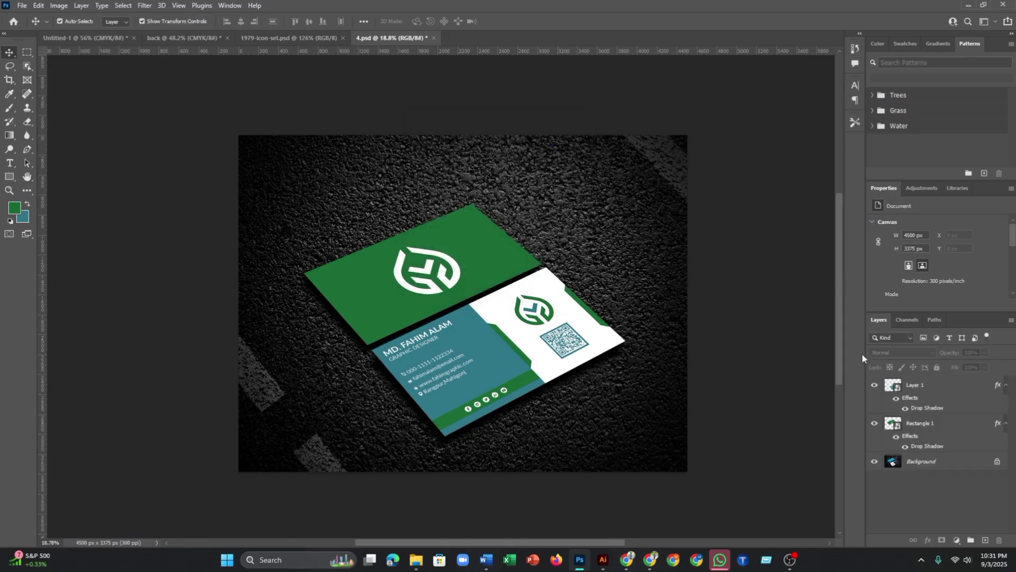
- Minimize Photoshop, File Explorer, Illustrator and Word, then refresh the desktop twice
click(967, 5)
click(964, 6)
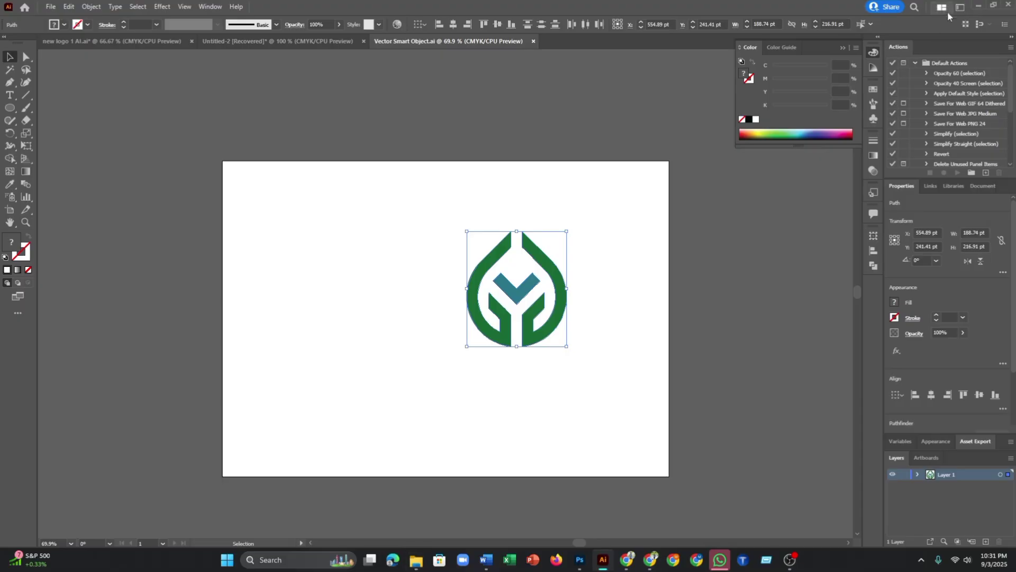
click(979, 8)
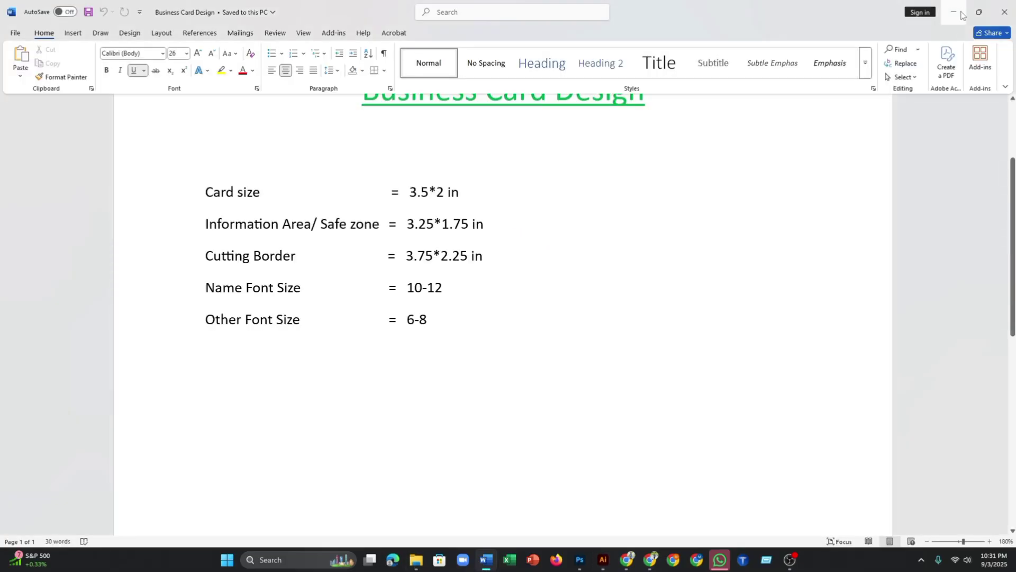
click(961, 15)
right_click(608, 131)
click(633, 180)
right_click(565, 133)
click(582, 178)
- View the exported 4500 × 3375 mockup JPEG in Photos, zooming in before closing it
double_click(99, 387)
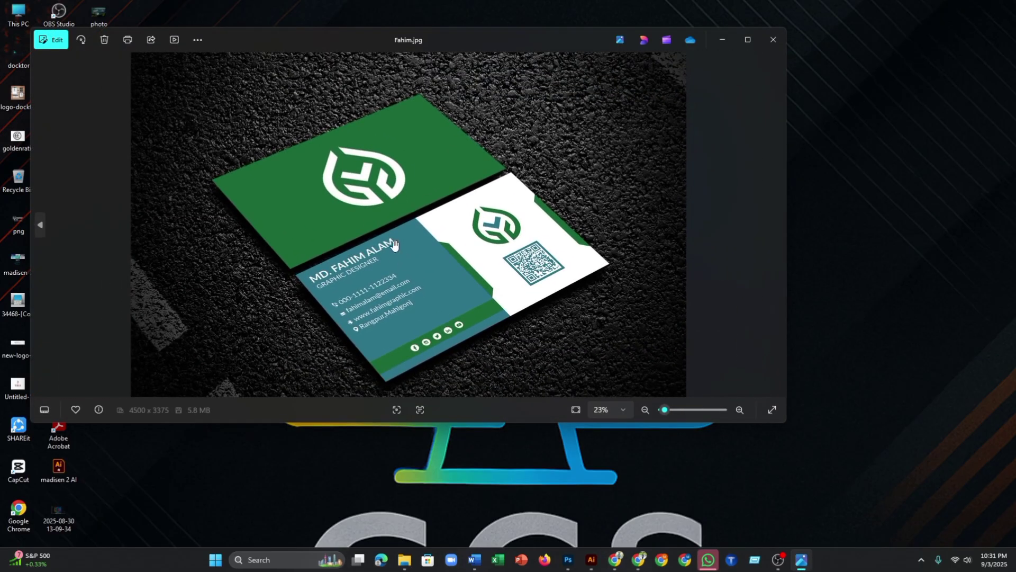
scroll(466, 250, down, 1)
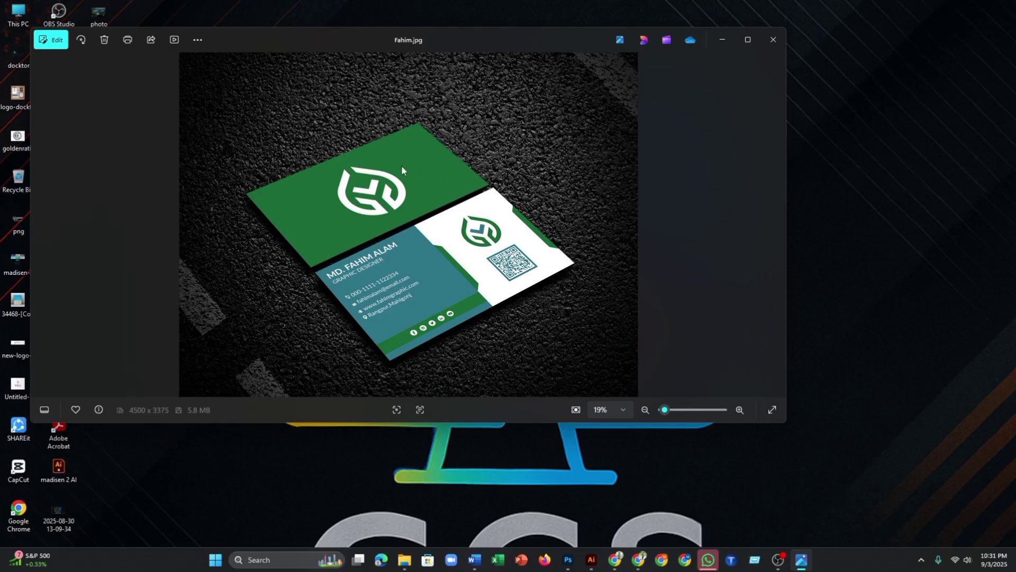
scroll(395, 180, up, 3)
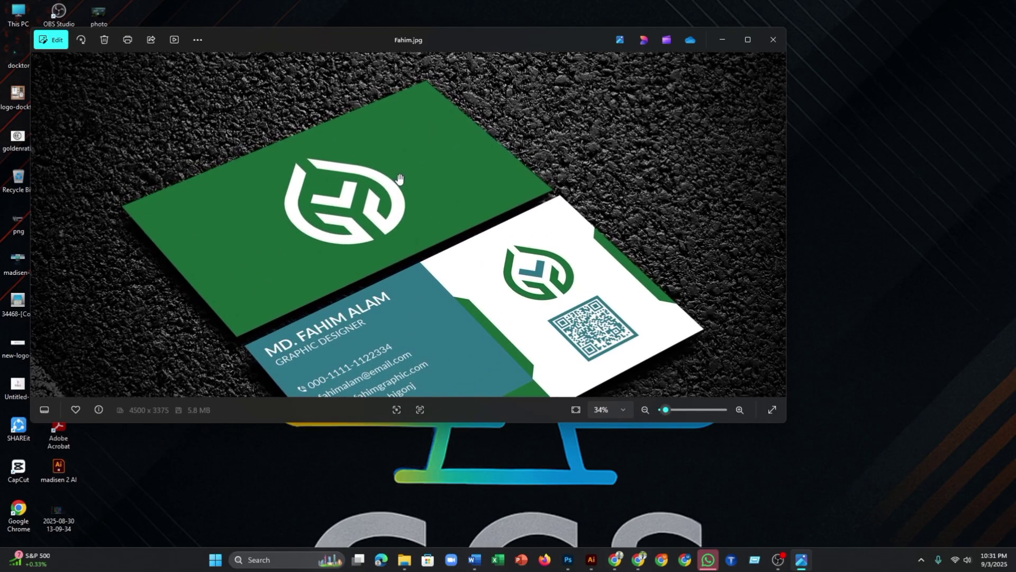
scroll(397, 172, down, 2)
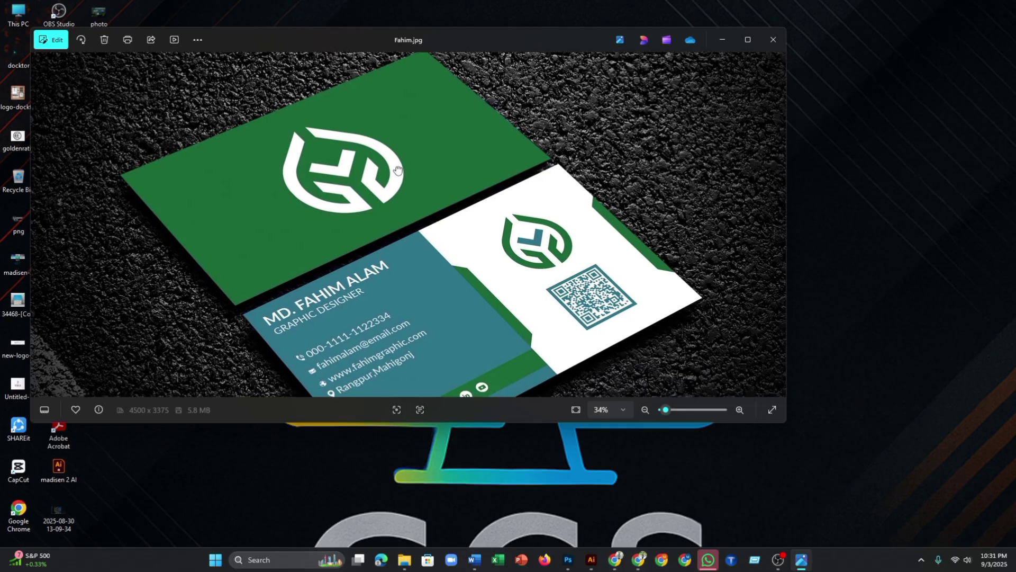
scroll(397, 172, down, 3)
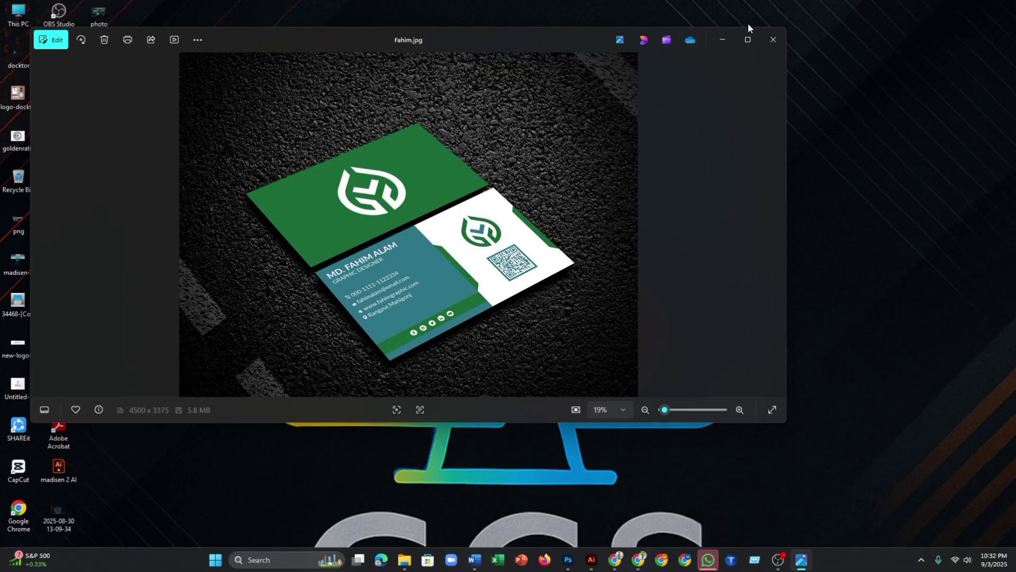
click(769, 50)
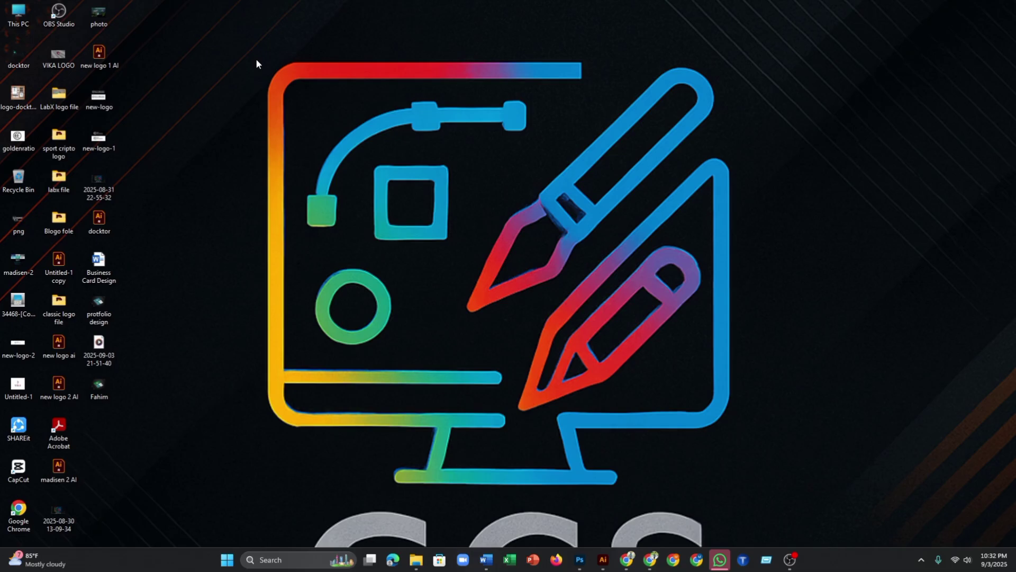
mouse_move(253, 59)
mouse_down()
mouse_move(414, 142)
mouse_move(755, 351)
mouse_move(772, 493)
mouse_move(774, 485)
mouse_move(732, 484)
mouse_up()
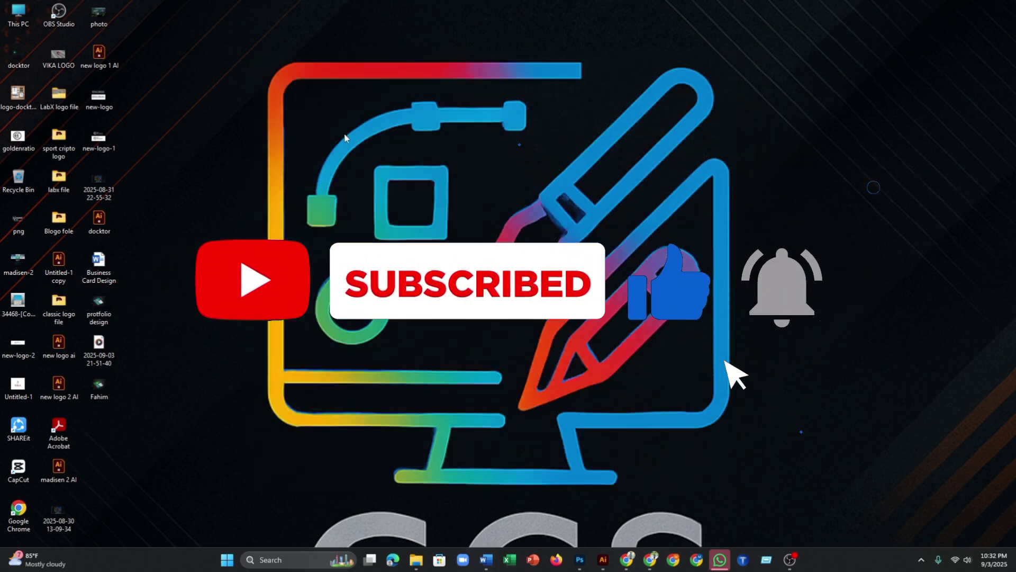